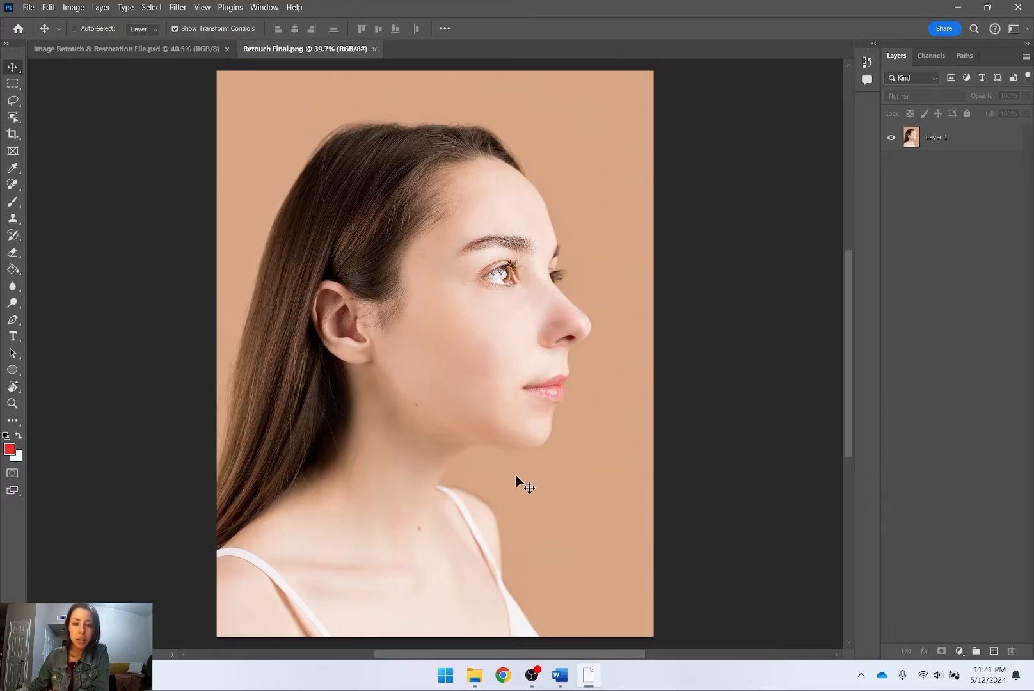
Step: Open the contents of the smart object layer in the Edit the Smart Object group of the retouch file
{"action": "left_click", "coordinate": [119, 51]}
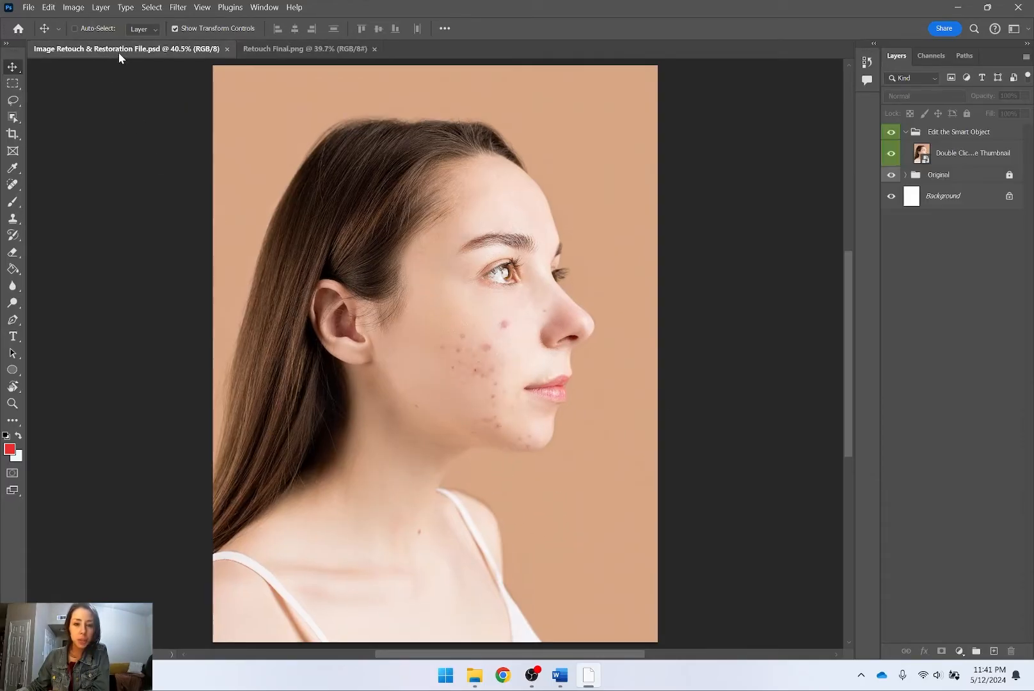
{"action": "left_click", "coordinate": [269, 50]}
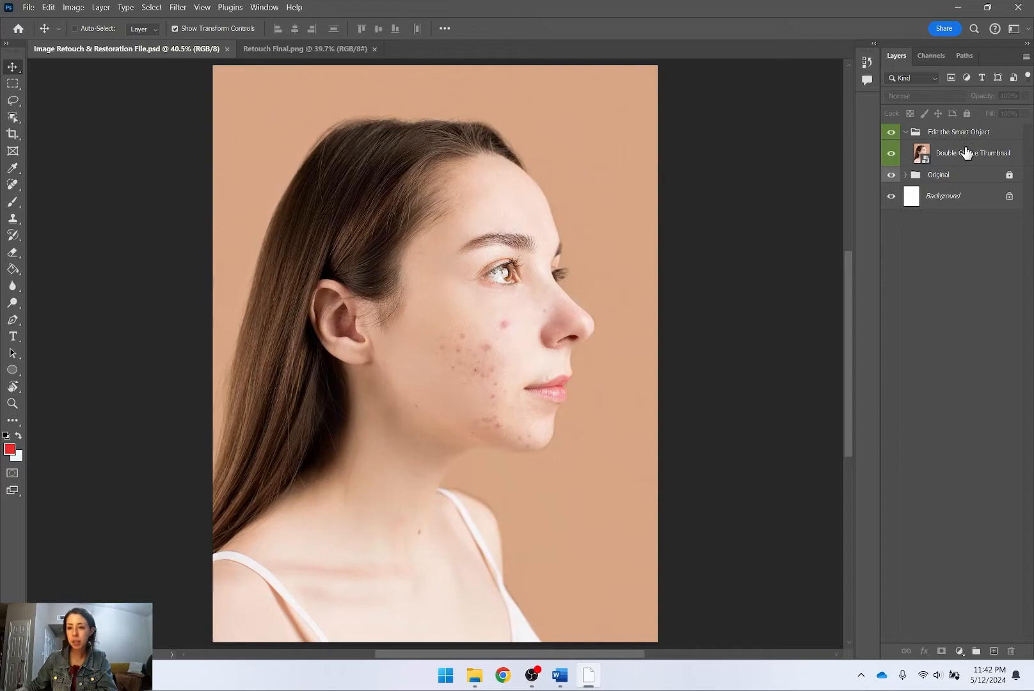
{"action": "double_click", "coordinate": [924, 157]}
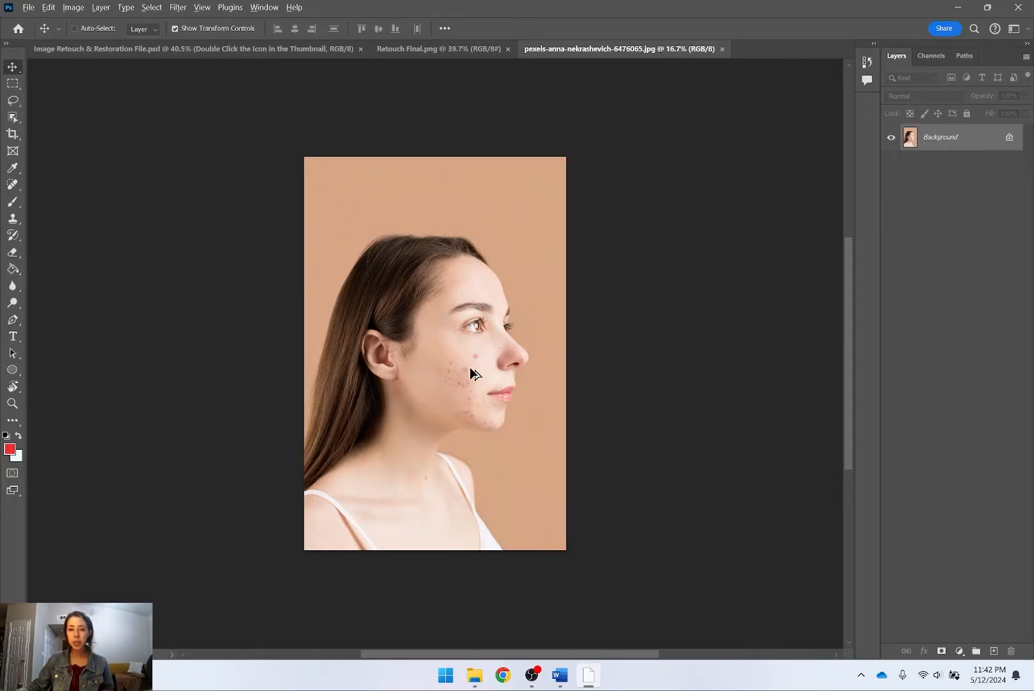
{"action": "scroll", "coordinate": [489, 359], "scroll_direction": "up", "scroll_amount": 4}
{"action": "left_click_drag", "start_coordinate": [526, 338], "coordinate": [529, 303]}
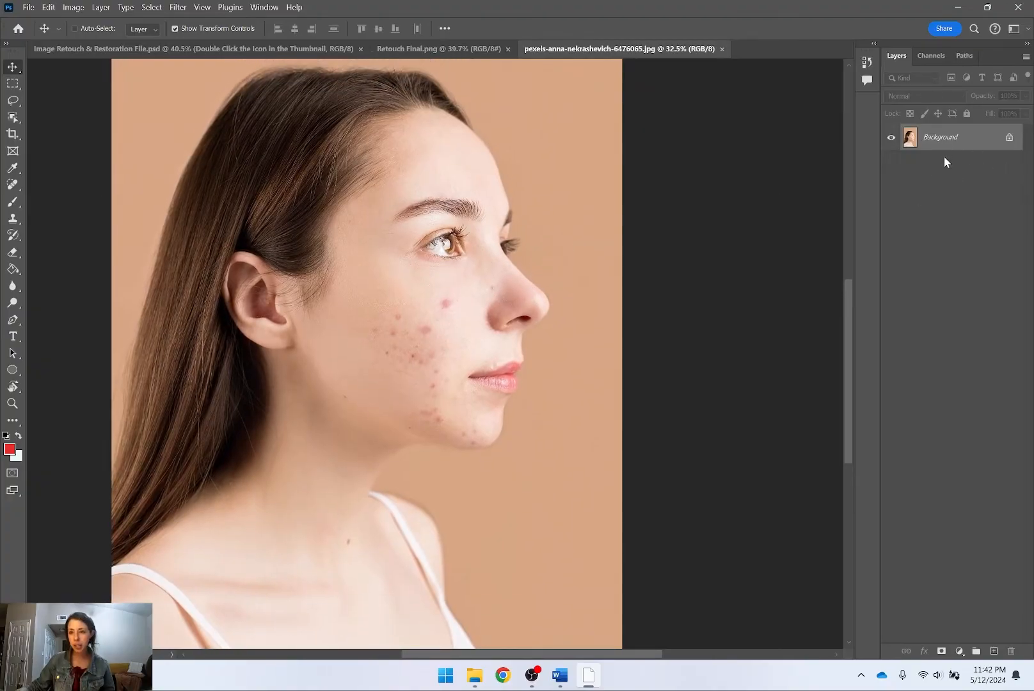
Step: Duplicate the Background layer in the smart object's portrait document
{"action": "left_click", "coordinate": [153, 48]}
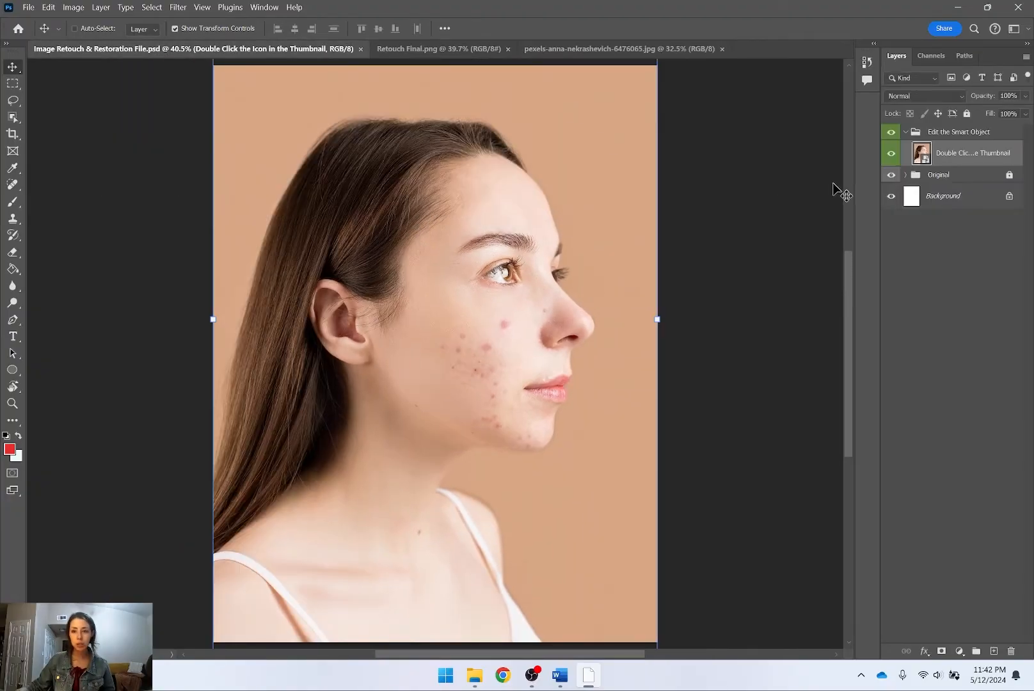
{"action": "left_click", "coordinate": [633, 50]}
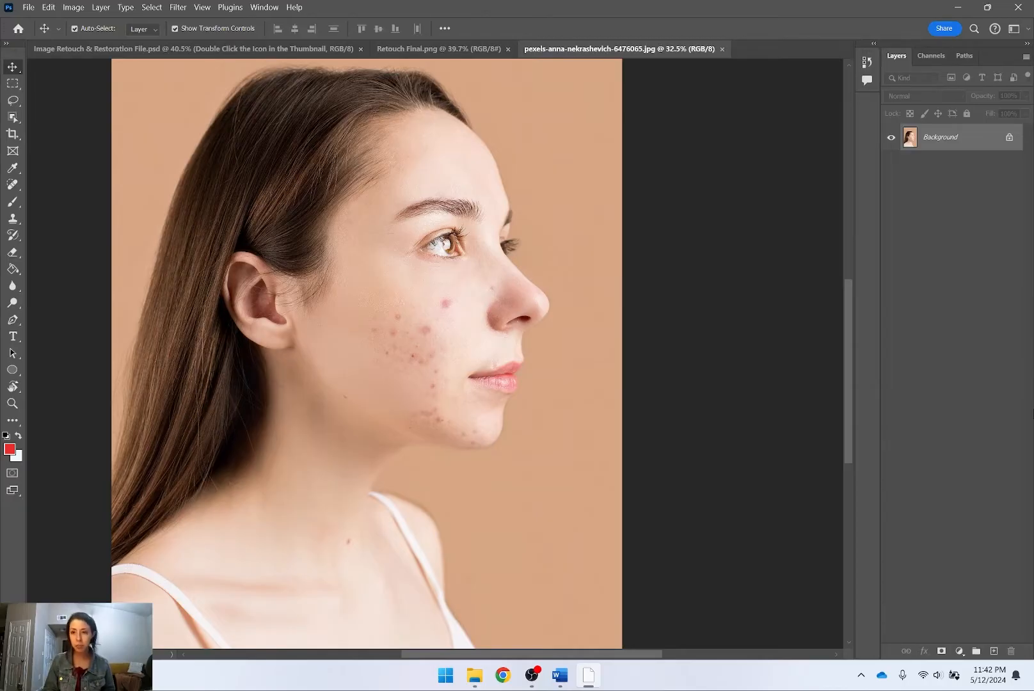
{"action": "key", "text": "ctrl+j"}
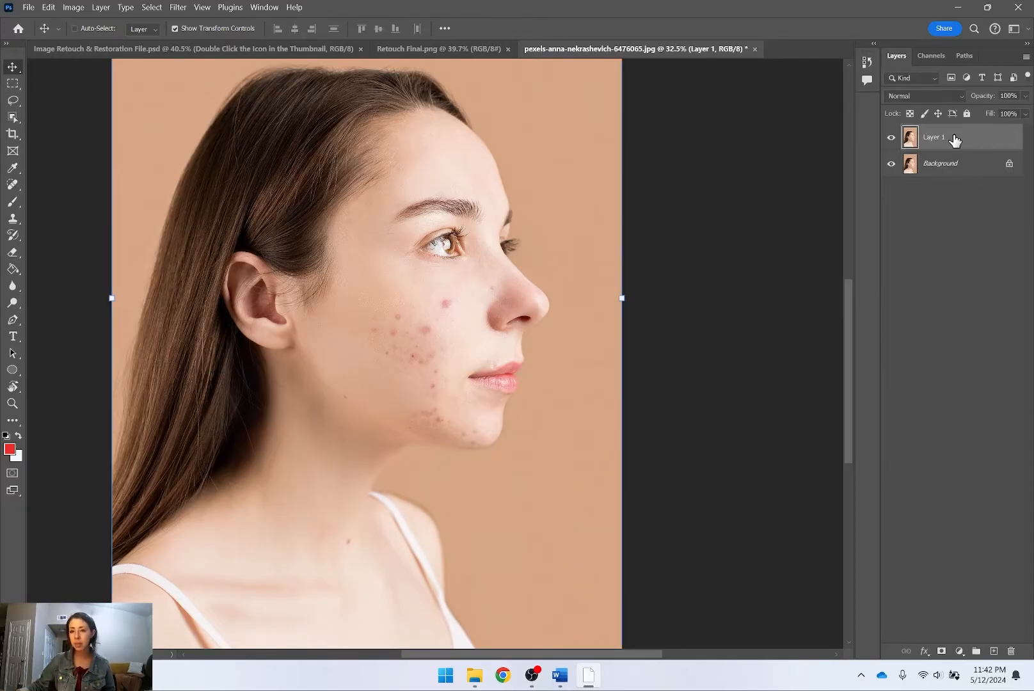
{"action": "right_click", "coordinate": [951, 165]}
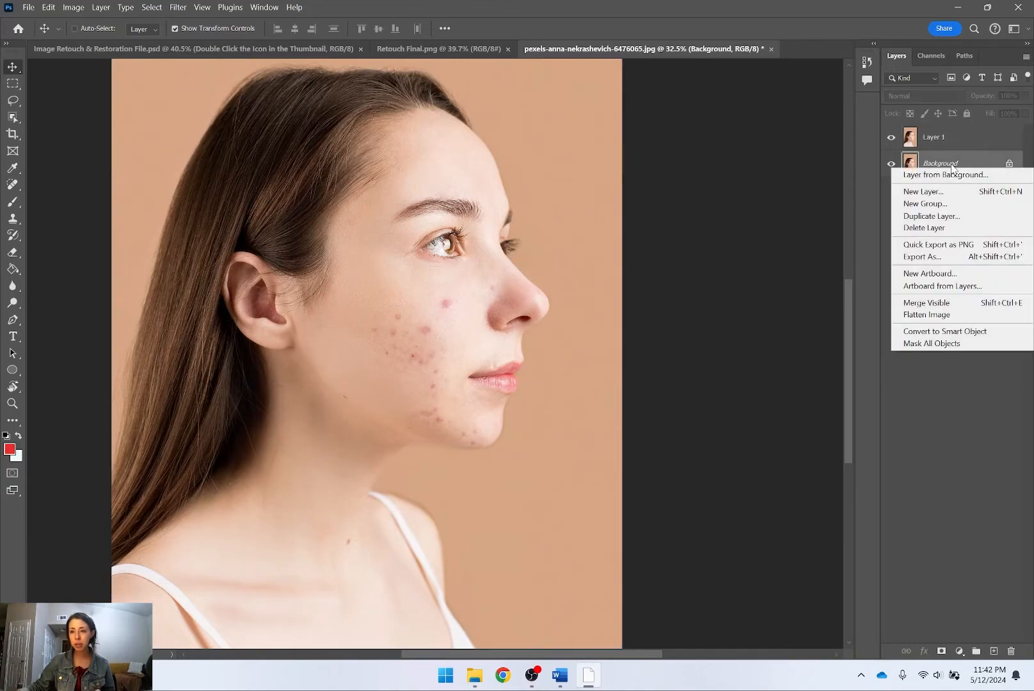
{"action": "left_click", "coordinate": [978, 138]}
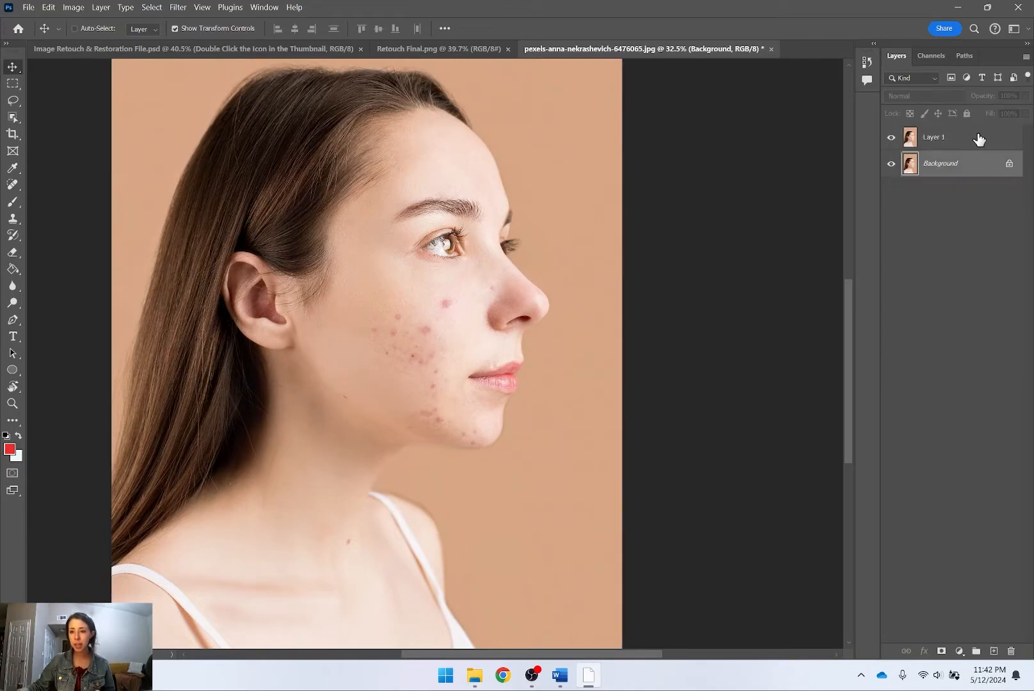
{"action": "left_click", "coordinate": [969, 139]}
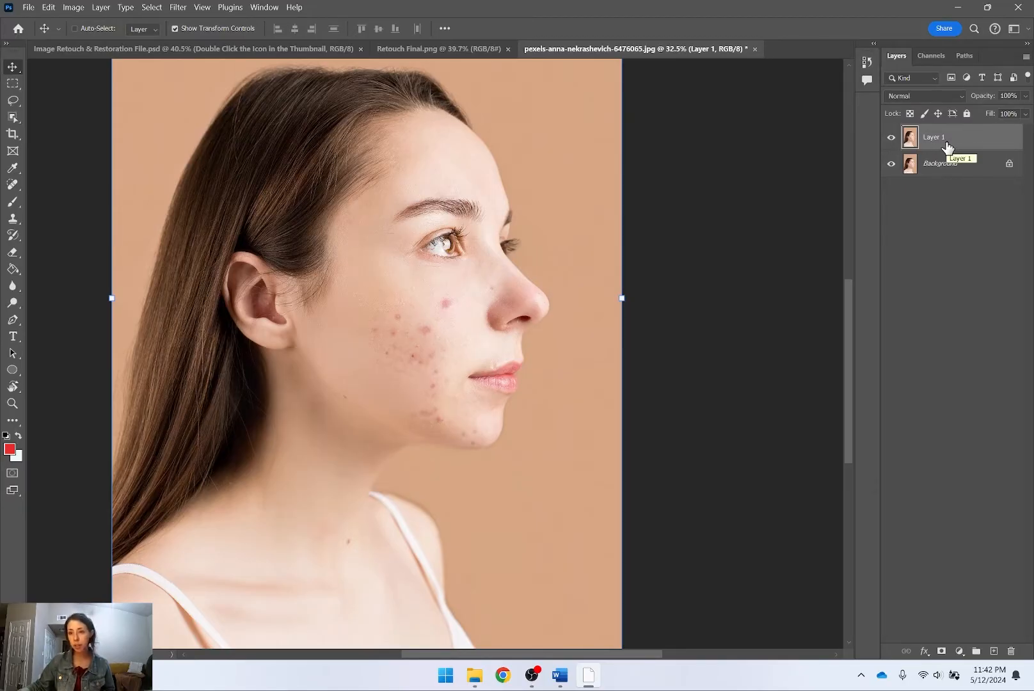
{"action": "right_click", "coordinate": [985, 142]}
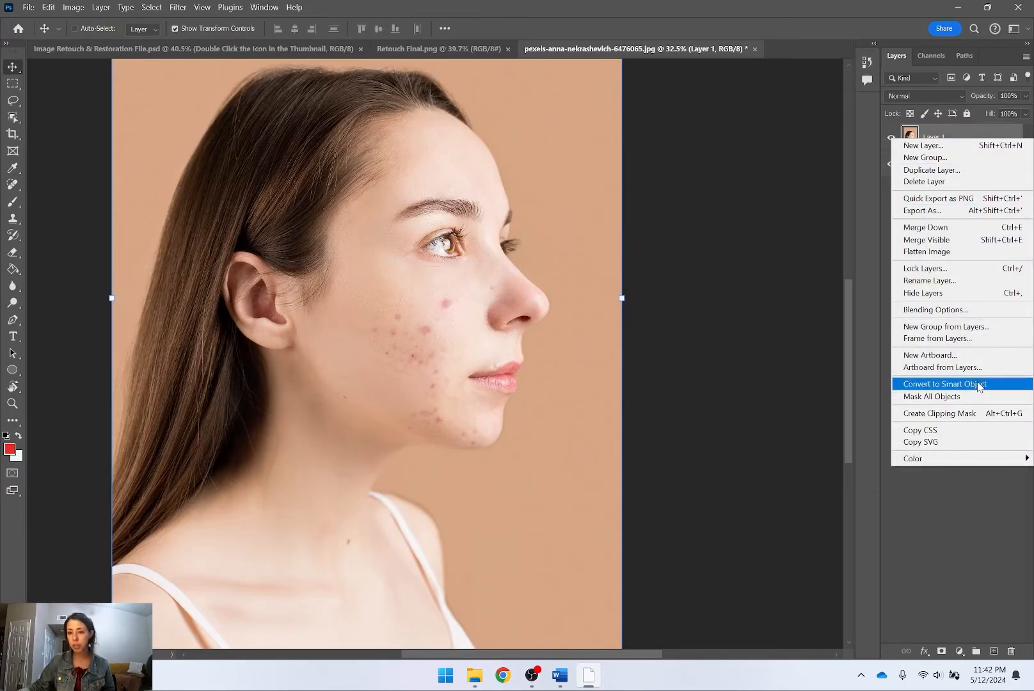
{"action": "left_click", "coordinate": [991, 530]}
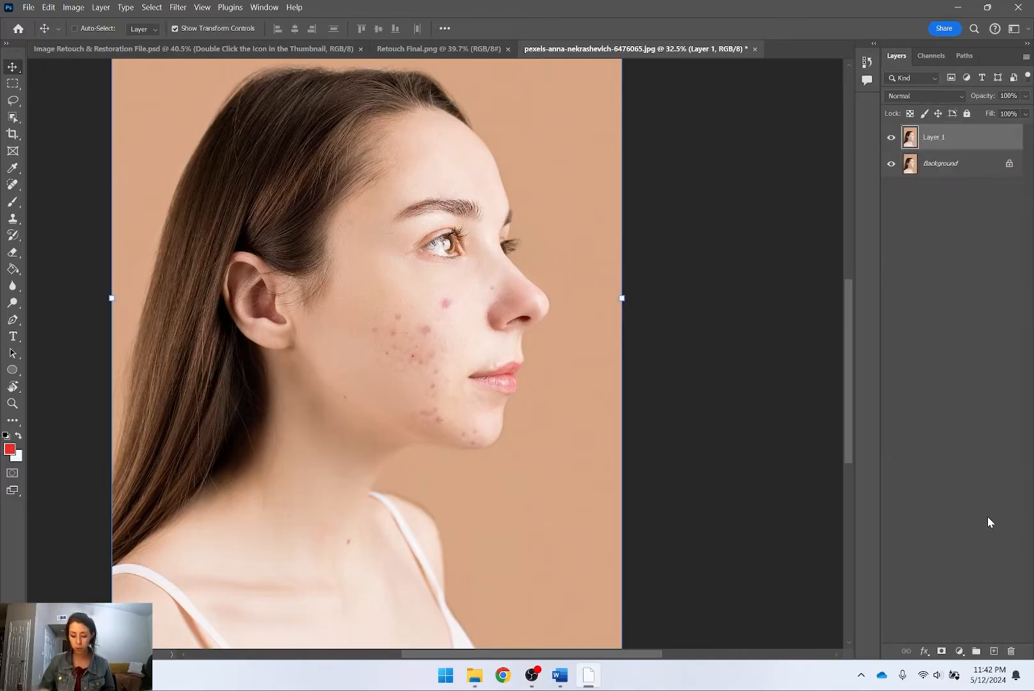
Step: Invert the colors of the duplicated portrait layer and set its blend mode to Vivid Light
{"action": "key", "text": "ctrl+i"}
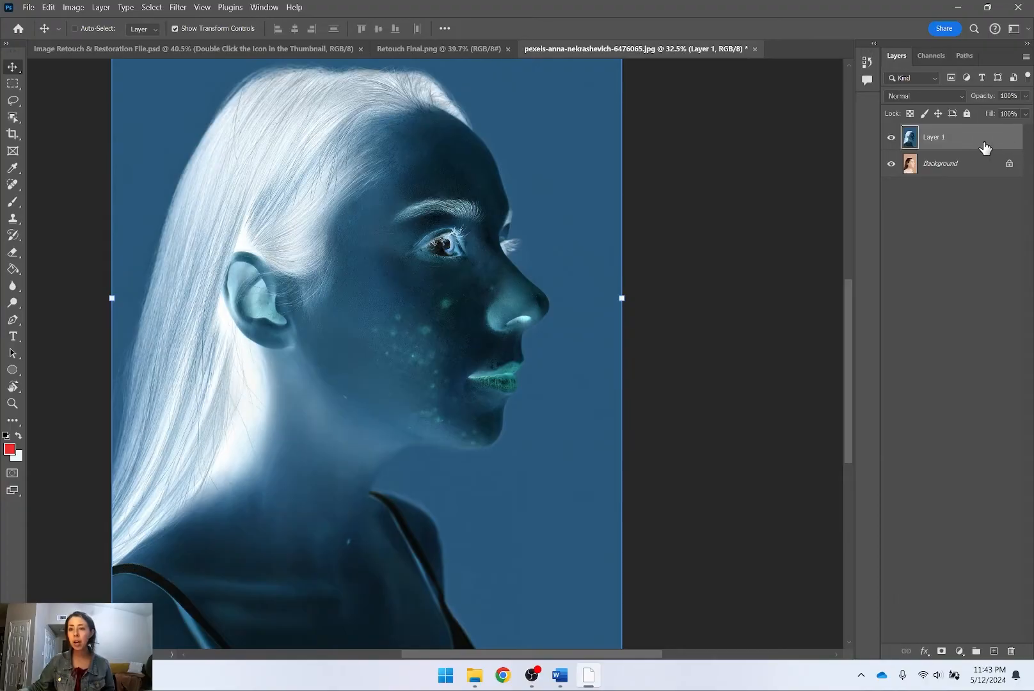
{"action": "left_click", "coordinate": [952, 102]}
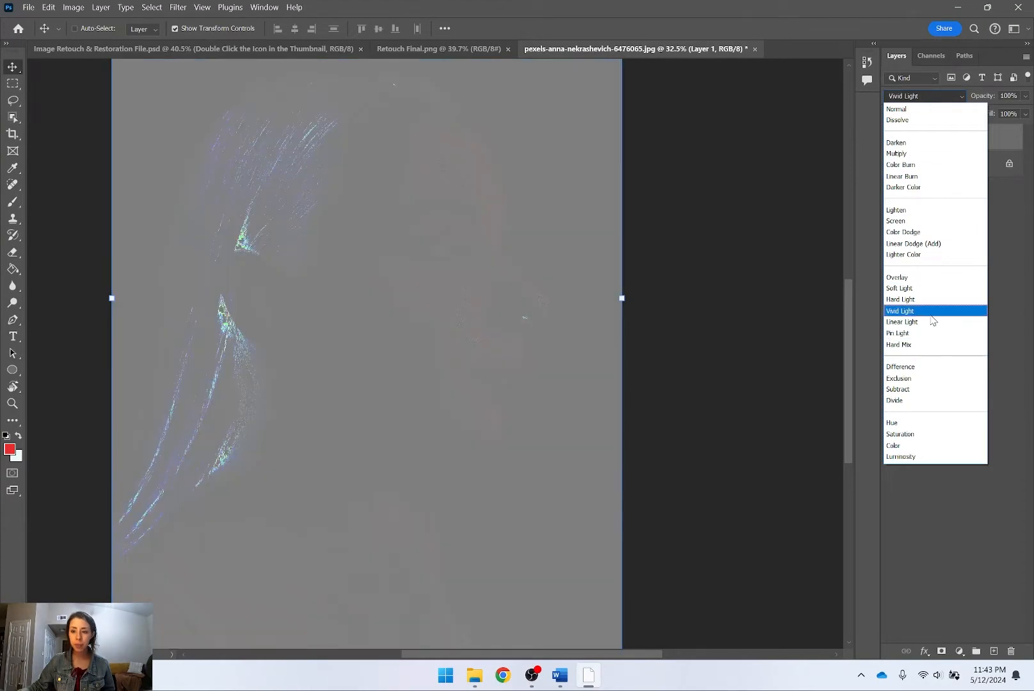
{"action": "left_click", "coordinate": [933, 311]}
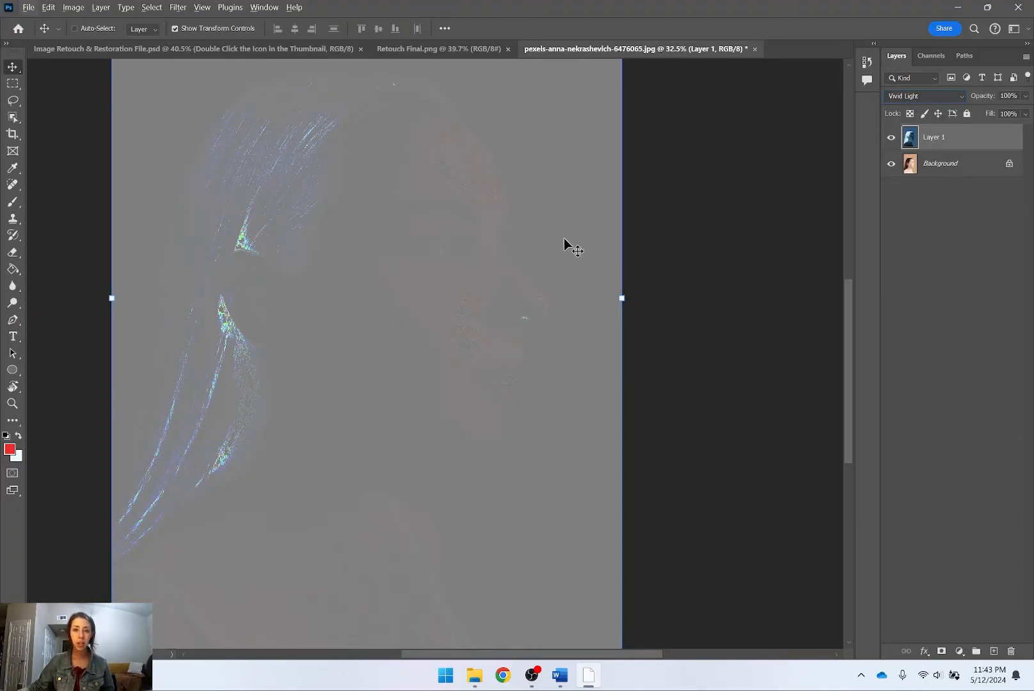
Step: Apply a High Pass filter with a radius of 23.5 pixels to the inverted Layer 1
{"action": "left_click", "coordinate": [967, 180]}
{"action": "scroll", "coordinate": [693, 203], "scroll_direction": "down", "scroll_amount": 1}
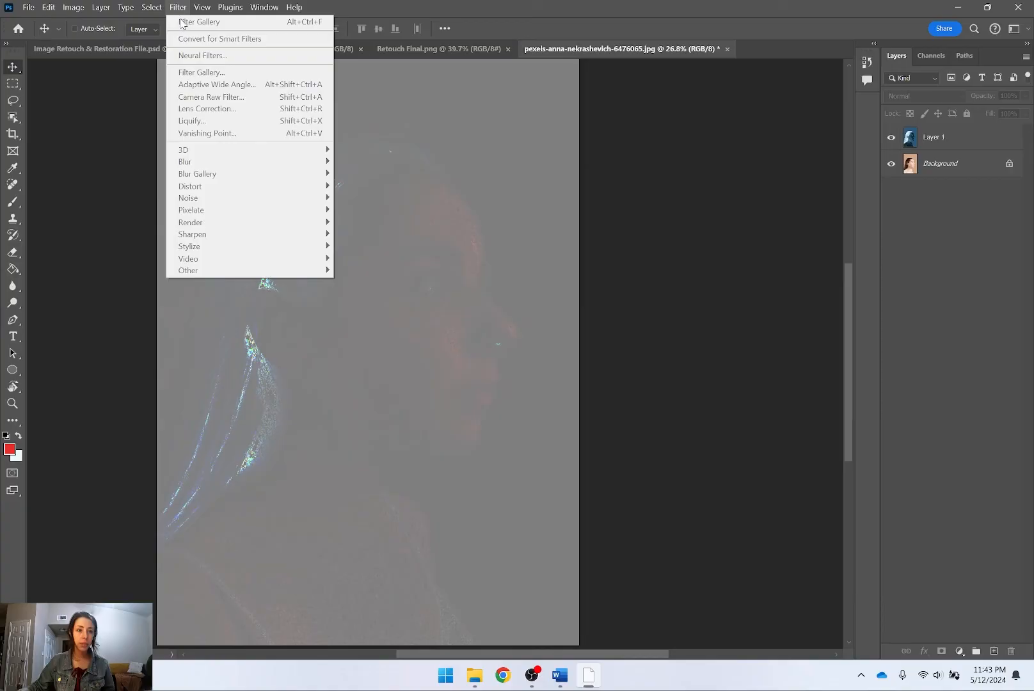
{"action": "left_click", "coordinate": [178, 8]}
{"action": "left_click", "coordinate": [989, 137]}
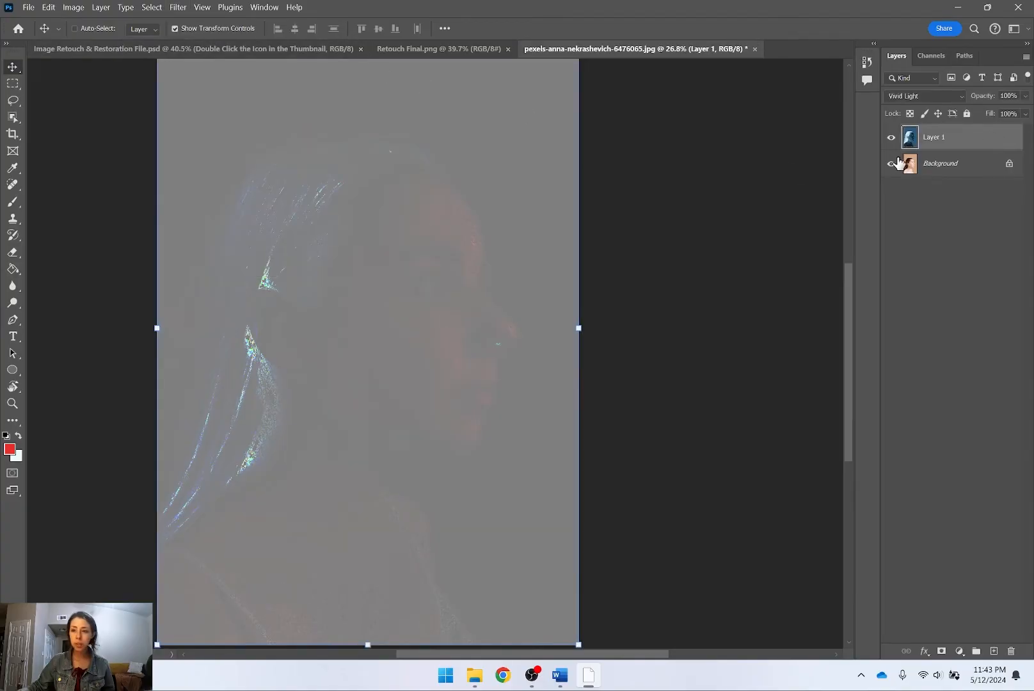
{"action": "left_click", "coordinate": [176, 8]}
{"action": "mouse_move", "coordinate": [211, 271]}
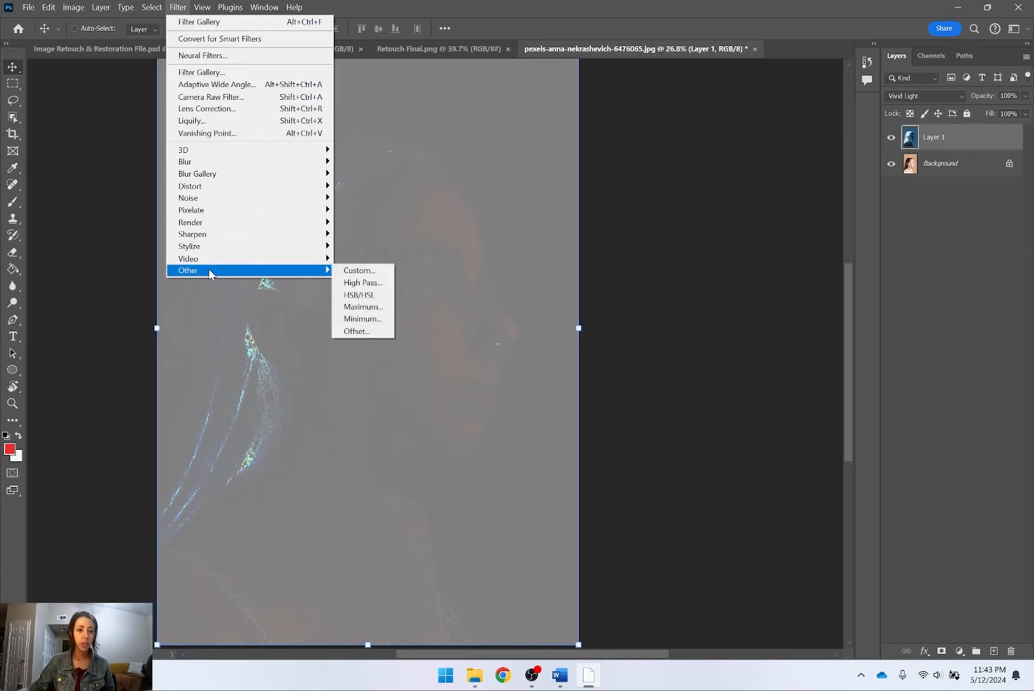
{"action": "left_click", "coordinate": [386, 284]}
{"action": "left_click_drag", "start_coordinate": [685, 302], "coordinate": [647, 308]}
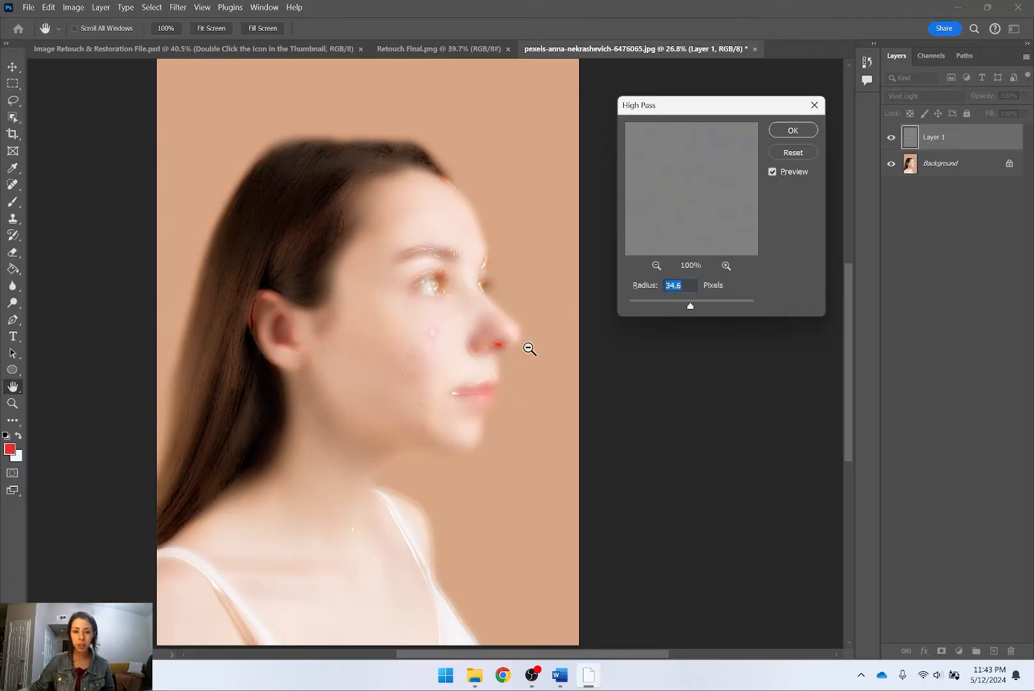
{"action": "mouse_move", "coordinate": [691, 306]}
{"action": "left_mouse_down"}
{"action": "mouse_move", "coordinate": [674, 308]}
{"action": "mouse_move", "coordinate": [693, 307]}
{"action": "left_mouse_up"}
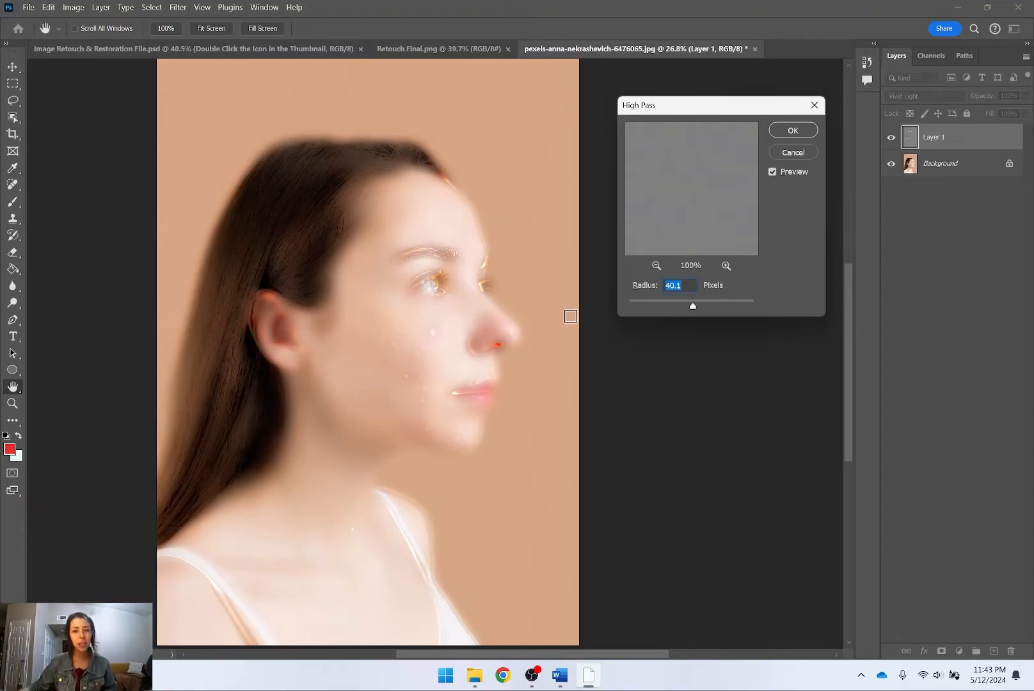
{"action": "left_click_drag", "start_coordinate": [692, 306], "coordinate": [691, 310]}
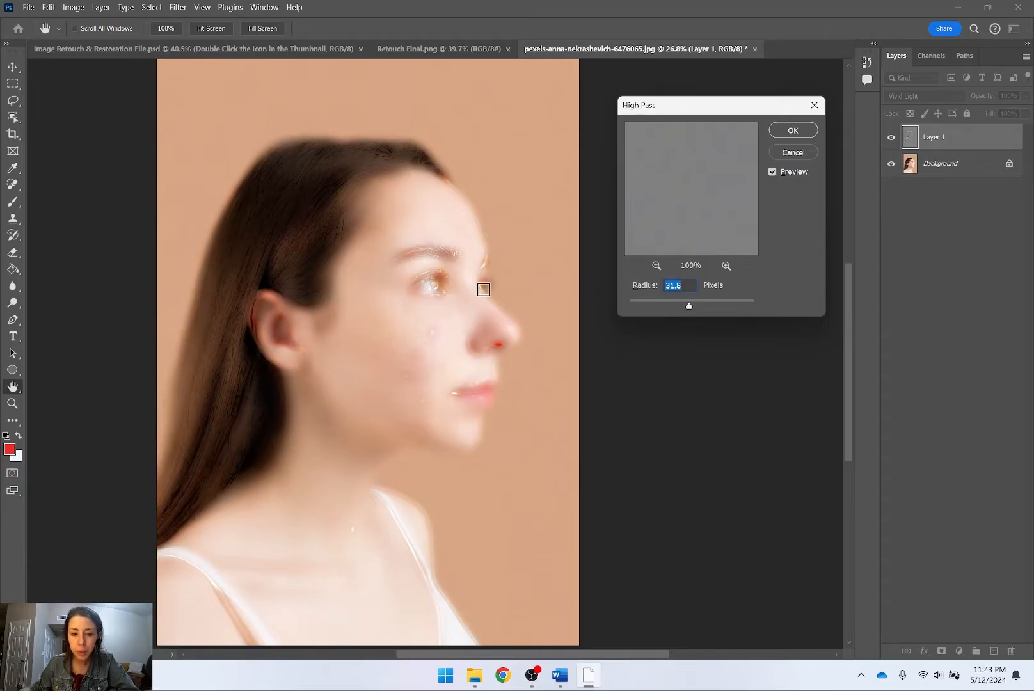
{"action": "left_click_drag", "start_coordinate": [690, 310], "coordinate": [688, 311]}
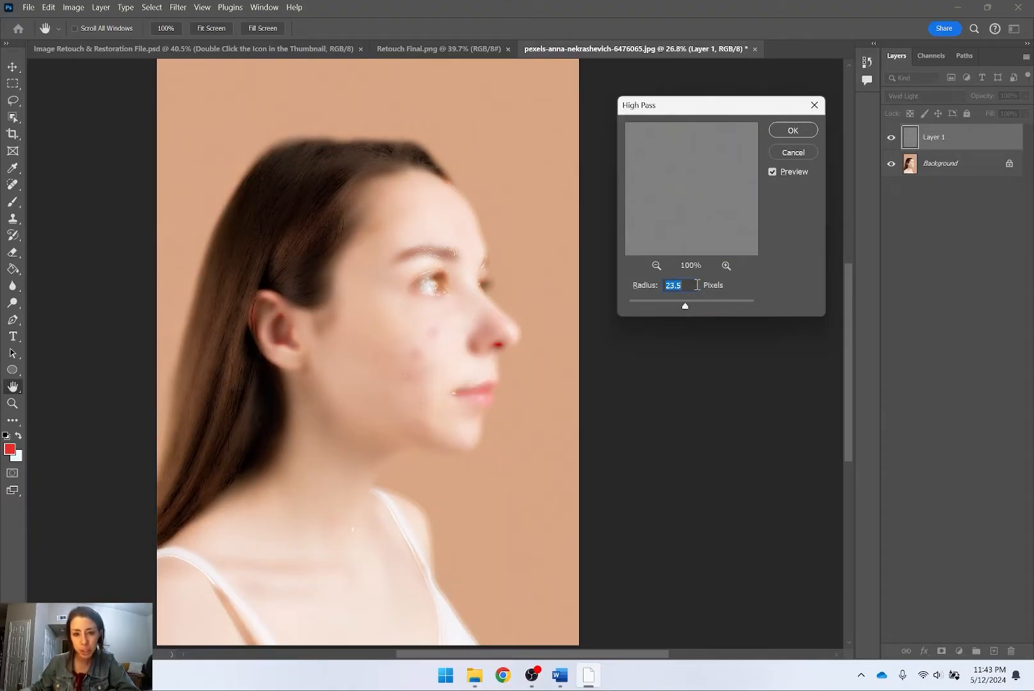
{"action": "left_click", "coordinate": [793, 131]}
Step: Apply a Gaussian Blur with a radius of 6.4 pixels to Layer 1
{"action": "left_click", "coordinate": [959, 215]}
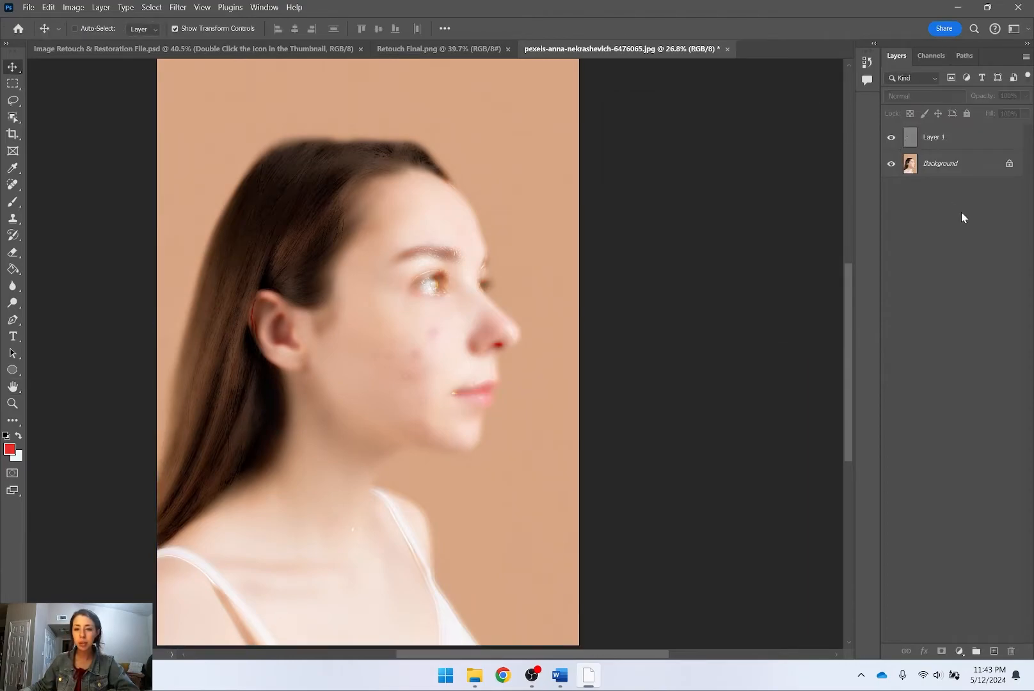
{"action": "left_click", "coordinate": [938, 141]}
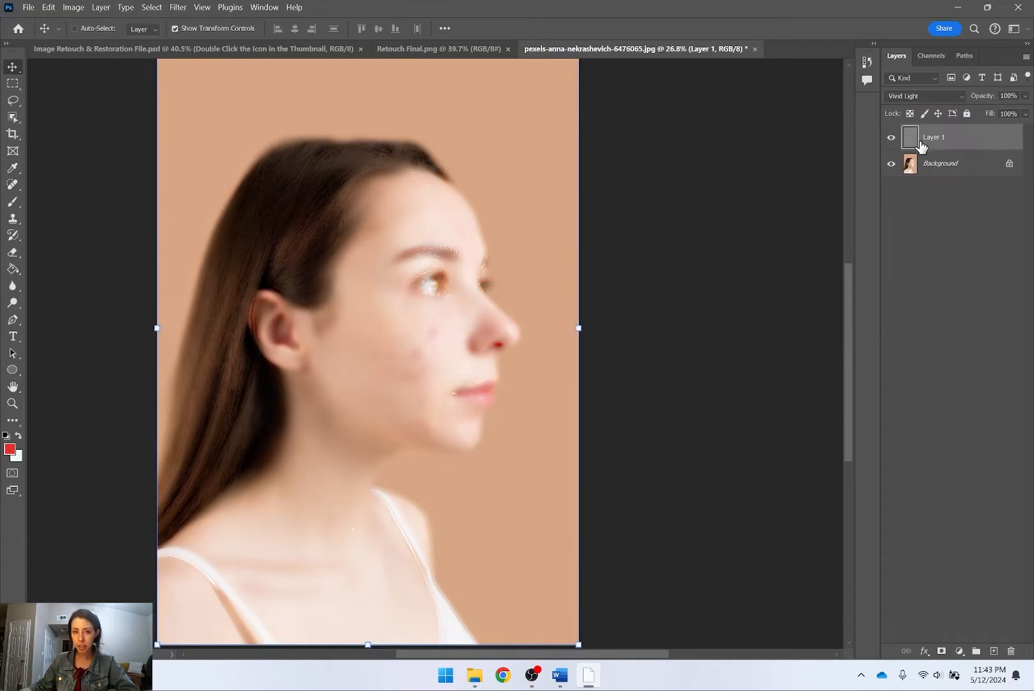
{"action": "left_click", "coordinate": [179, 8]}
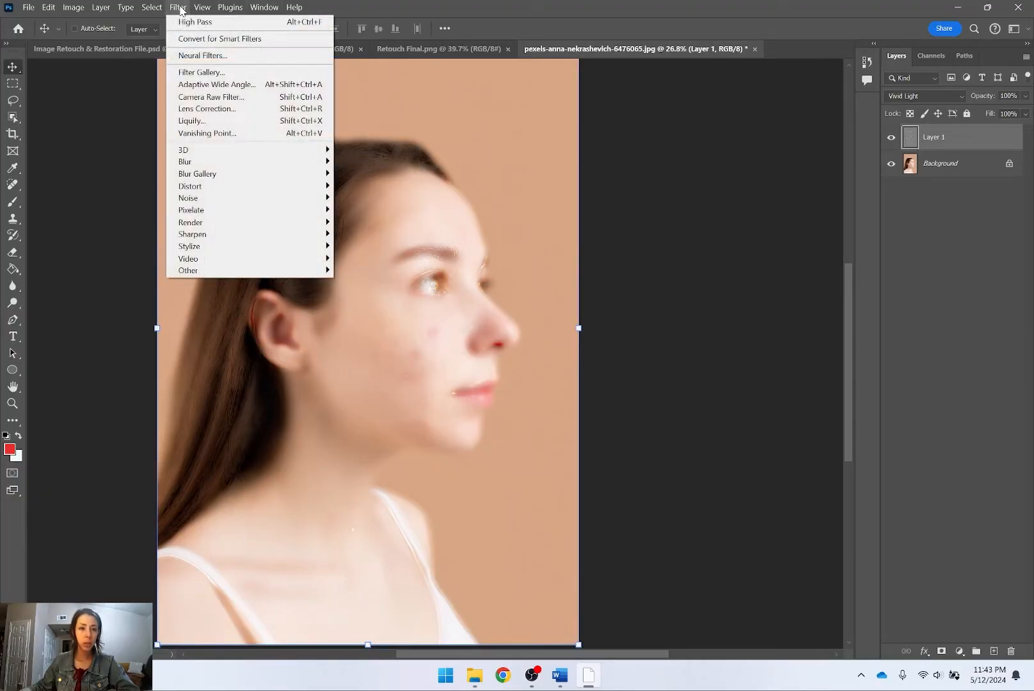
{"action": "mouse_move", "coordinate": [189, 164]}
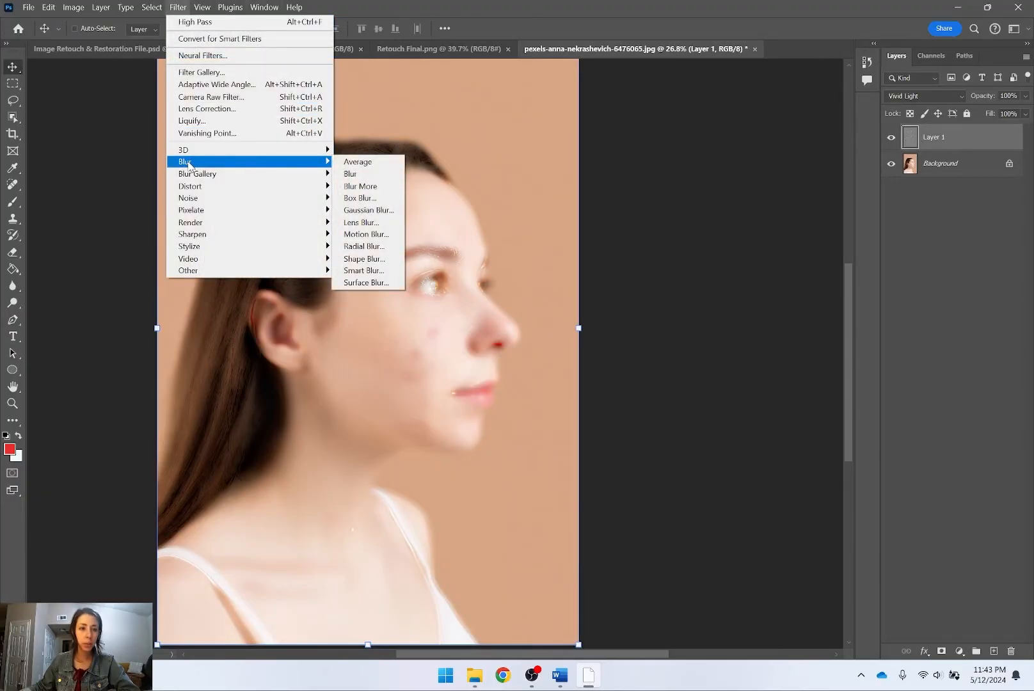
{"action": "left_click", "coordinate": [370, 210]}
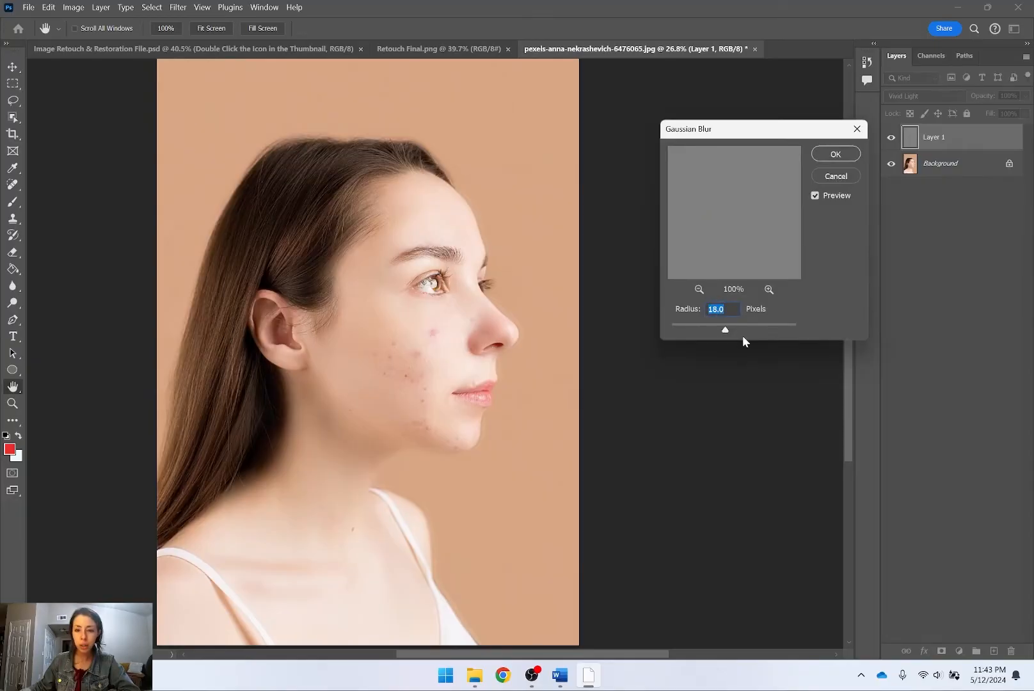
{"action": "mouse_move", "coordinate": [727, 331]}
{"action": "left_mouse_down"}
{"action": "mouse_move", "coordinate": [743, 329]}
{"action": "mouse_move", "coordinate": [719, 331]}
{"action": "left_mouse_up"}
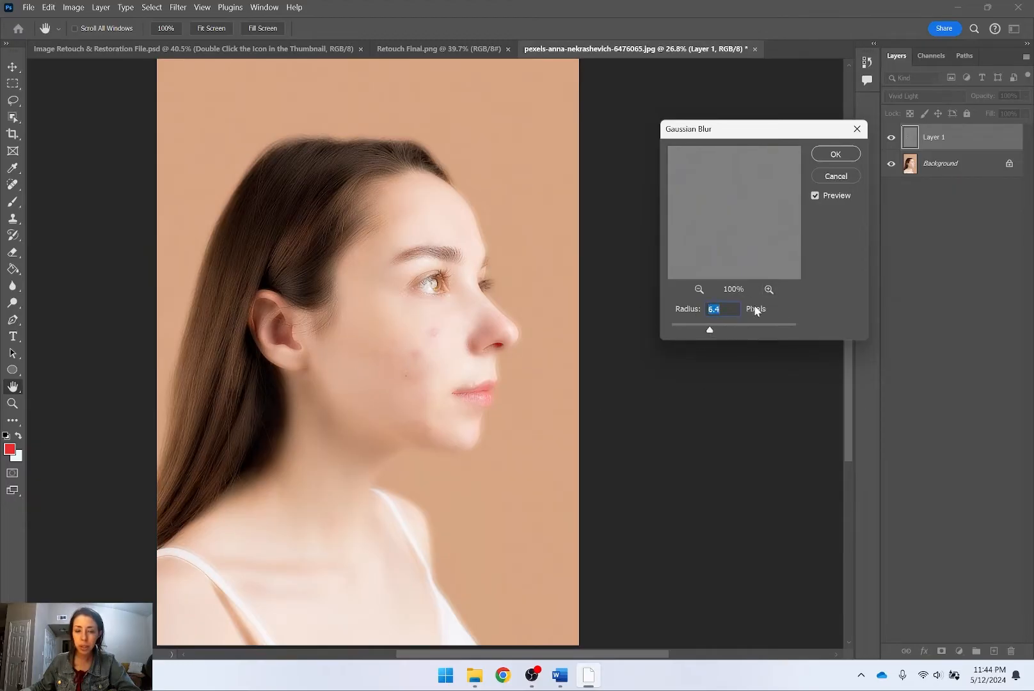
{"action": "left_click", "coordinate": [835, 154]}
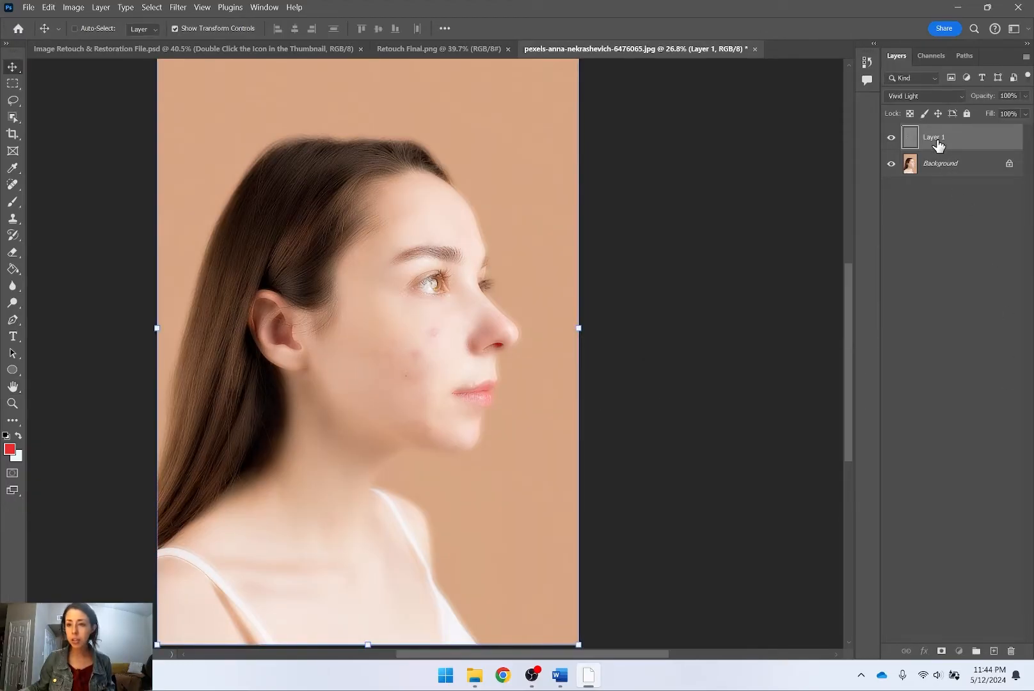
Step: Add a layer mask to Layer 1 and invert it to black to hide the smoothing effect
{"action": "left_click", "coordinate": [942, 651]}
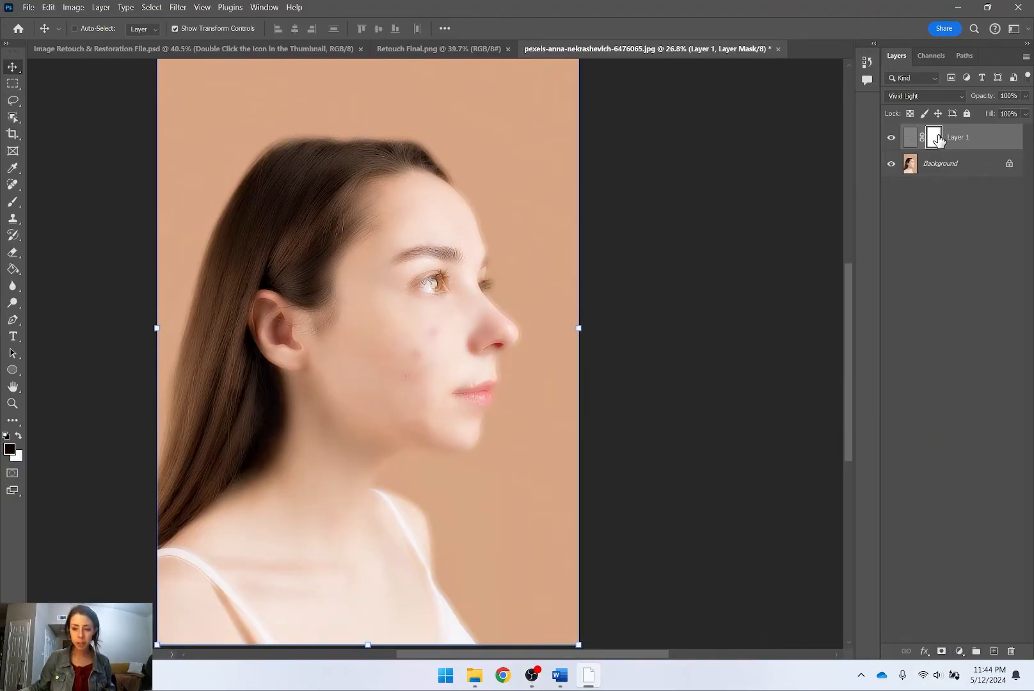
{"action": "key", "text": "ctrl+i"}
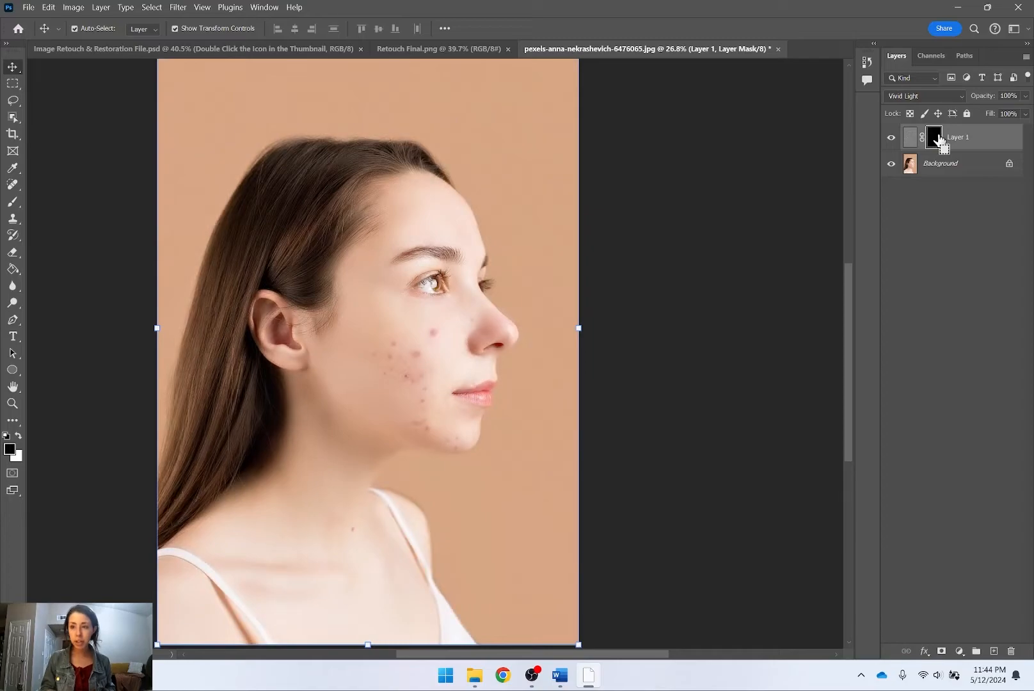
Step: Paint white on Layer 1's mask over one upper-cheek blemish, using the Brush at size 100 and 73% opacity
{"action": "left_click", "coordinate": [13, 202]}
{"action": "scroll", "coordinate": [407, 359], "scroll_direction": "up", "scroll_amount": 5}
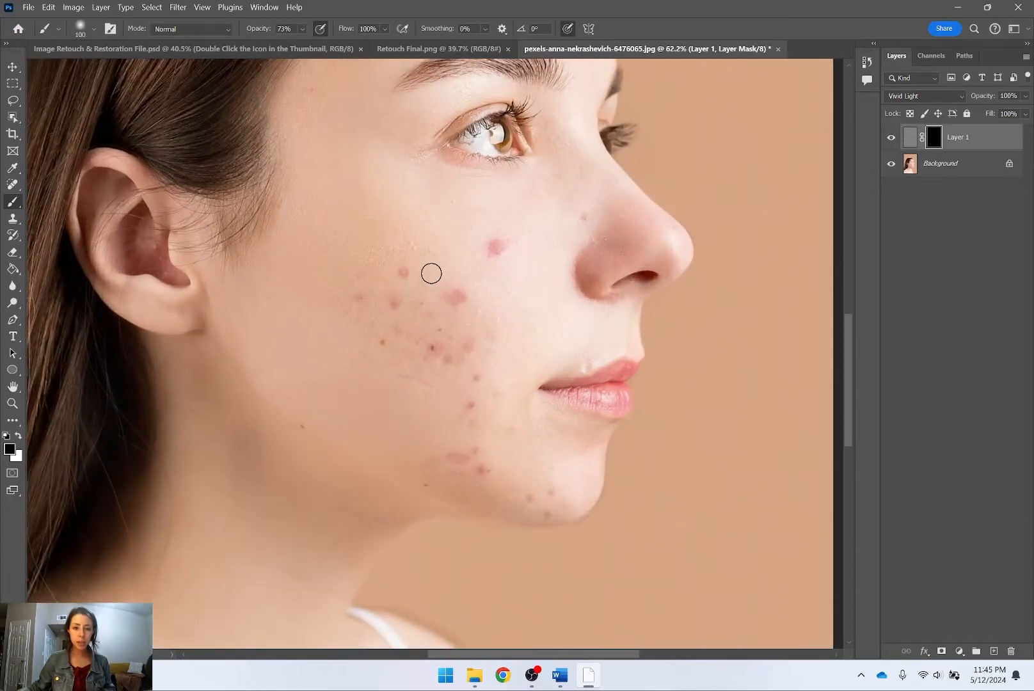
{"action": "key", "text": "x"}
{"action": "left_click", "coordinate": [402, 272]}
Step: Paint the smoothing onto the blemished cheek through the mask with a 500-pixel white brush at 100% opacity
{"action": "key", "text": "bracketleft"}
{"action": "key", "text": "bracketright"}
{"action": "key", "text": "bracketright"}
{"action": "key", "text": "bracketright"}
{"action": "key", "text": "bracketright"}
{"action": "key", "text": "bracketright"}
{"action": "key", "text": "bracketright"}
{"action": "key", "text": "bracketright"}
{"action": "key", "text": "bracketright"}
{"action": "key", "text": "bracketright"}
{"action": "key", "text": "bracketright"}
{"action": "key", "text": "bracketright"}
{"action": "key", "text": "bracketright"}
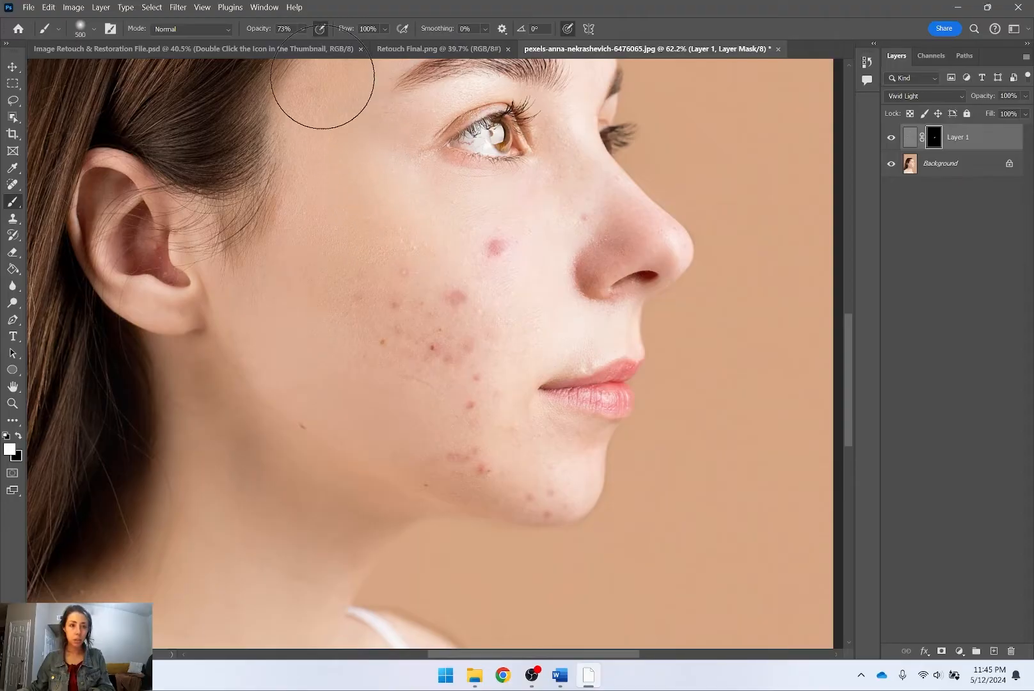
{"action": "left_click_drag", "start_coordinate": [263, 30], "coordinate": [288, 31]}
{"action": "key", "text": "bracketleft"}
{"action": "mouse_move", "coordinate": [477, 265]}
{"action": "left_mouse_down"}
{"action": "mouse_move", "coordinate": [387, 306]}
{"action": "mouse_move", "coordinate": [400, 277]}
{"action": "mouse_move", "coordinate": [435, 358]}
{"action": "mouse_move", "coordinate": [517, 383]}
{"action": "mouse_move", "coordinate": [418, 312]}
{"action": "mouse_move", "coordinate": [449, 412]}
{"action": "left_mouse_up"}
Step: Paint white on Layer 1's mask over the jaw and chin blemishes with a 50-pixel brush
{"action": "scroll", "coordinate": [418, 320], "scroll_direction": "up", "scroll_amount": 3}
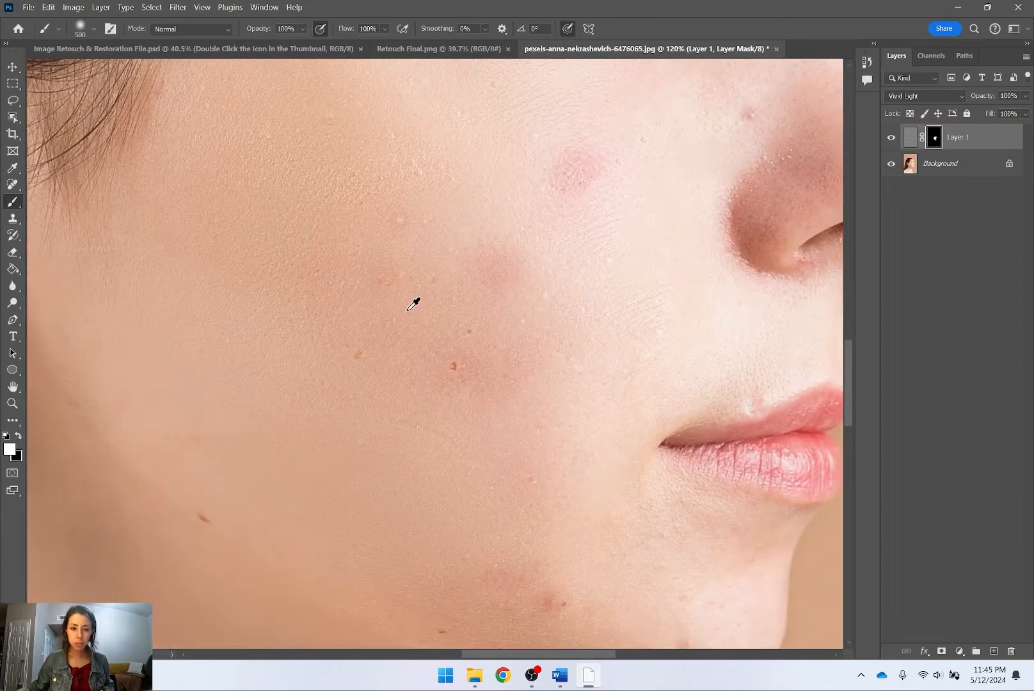
{"action": "key", "text": "bracketleft"}
{"action": "key", "text": "bracketleft"}
{"action": "key", "text": "bracketleft"}
{"action": "key", "text": "bracketleft"}
{"action": "key", "text": "bracketleft"}
{"action": "key", "text": "bracketleft"}
{"action": "key", "text": "bracketleft"}
{"action": "key", "text": "bracketleft"}
{"action": "key", "text": "bracketleft"}
{"action": "key", "text": "bracketleft"}
{"action": "key", "text": "bracketleft"}
{"action": "key", "text": "bracketleft"}
{"action": "key", "text": "bracketleft"}
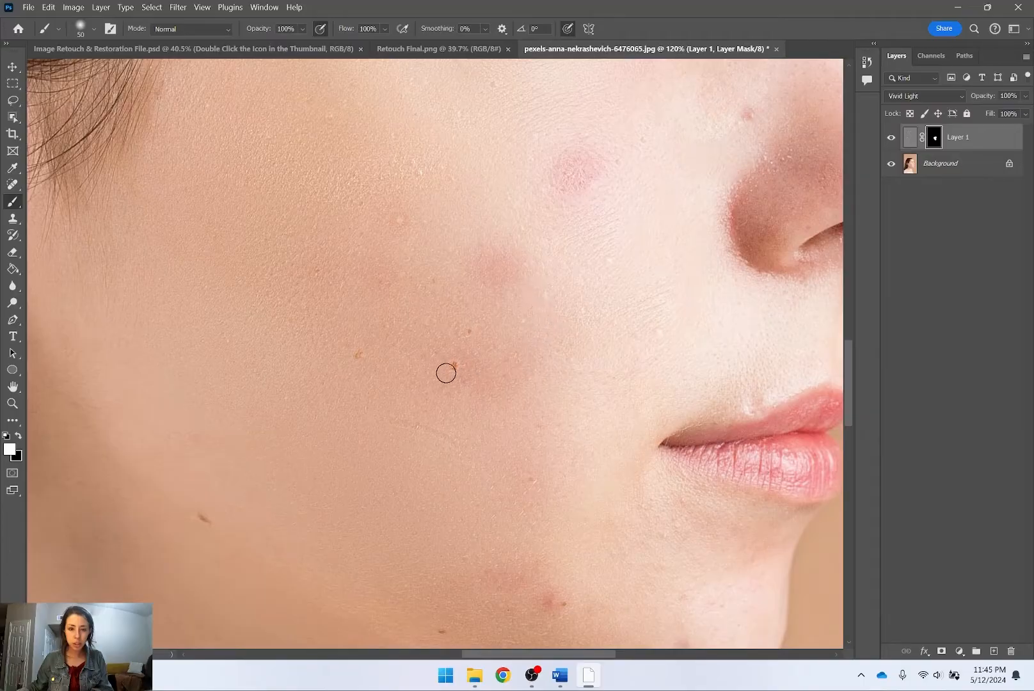
{"action": "left_click_drag", "start_coordinate": [587, 441], "coordinate": [546, 253]}
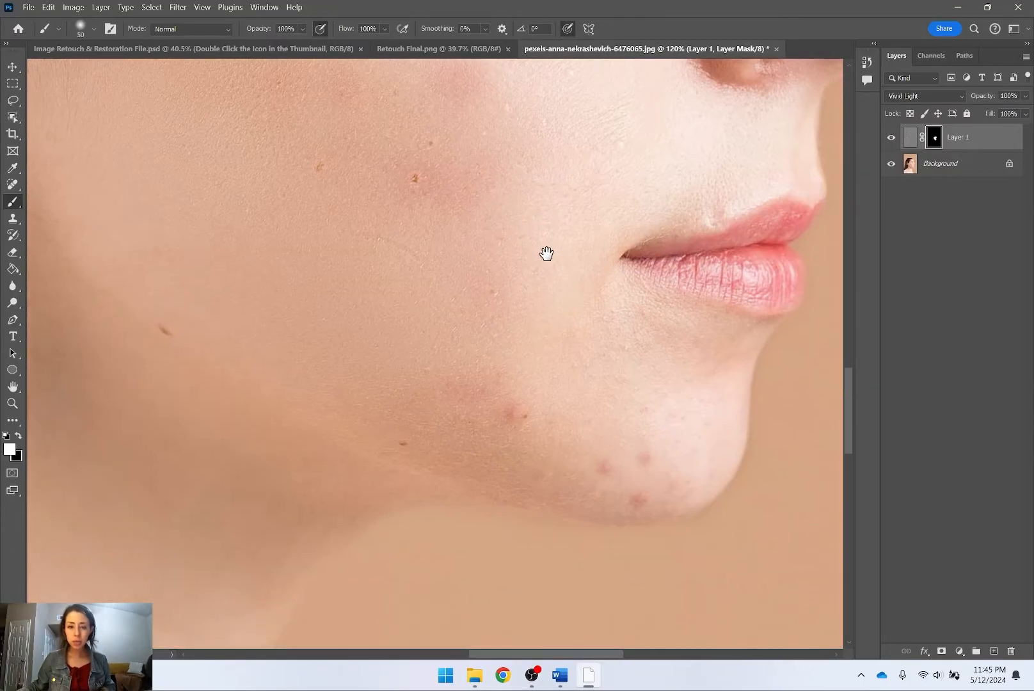
{"action": "left_click_drag", "start_coordinate": [515, 419], "coordinate": [501, 406]}
{"action": "left_click", "coordinate": [606, 470]}
{"action": "left_click", "coordinate": [641, 459]}
{"action": "left_click", "coordinate": [636, 502]}
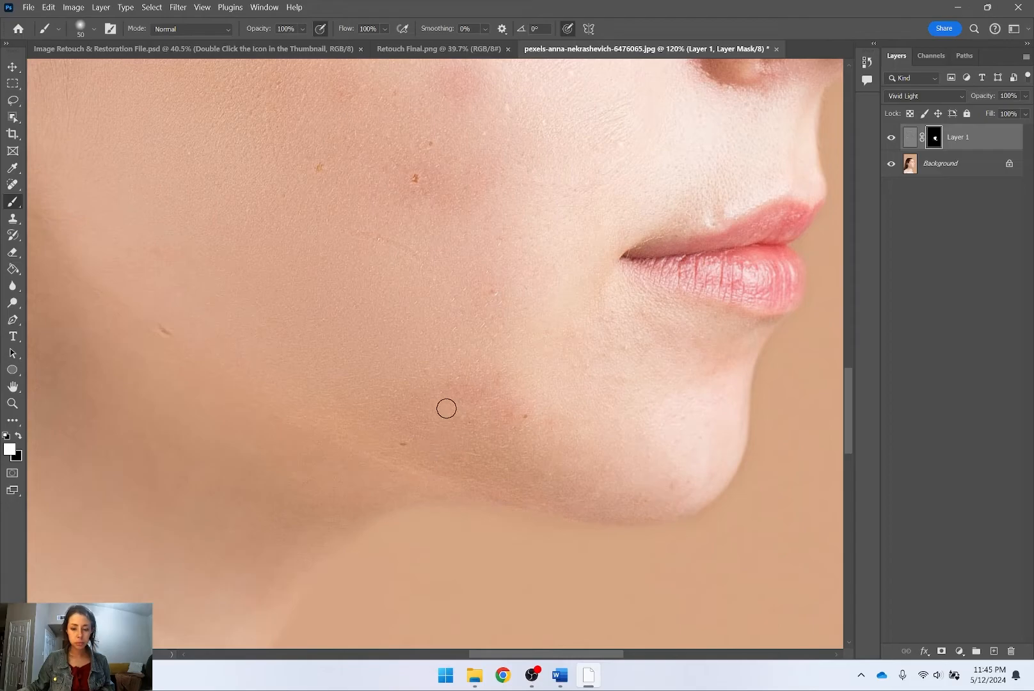
Step: Enlarge the mask brush to 150 pixels and examine the smoothing across the cheek, jaw and nose area
{"action": "key", "text": "bracketright"}
{"action": "key", "text": "bracketright"}
{"action": "key", "text": "bracketright"}
{"action": "key", "text": "bracketright"}
{"action": "key", "text": "bracketright"}
{"action": "key", "text": "bracketright"}
{"action": "key", "text": "bracketright"}
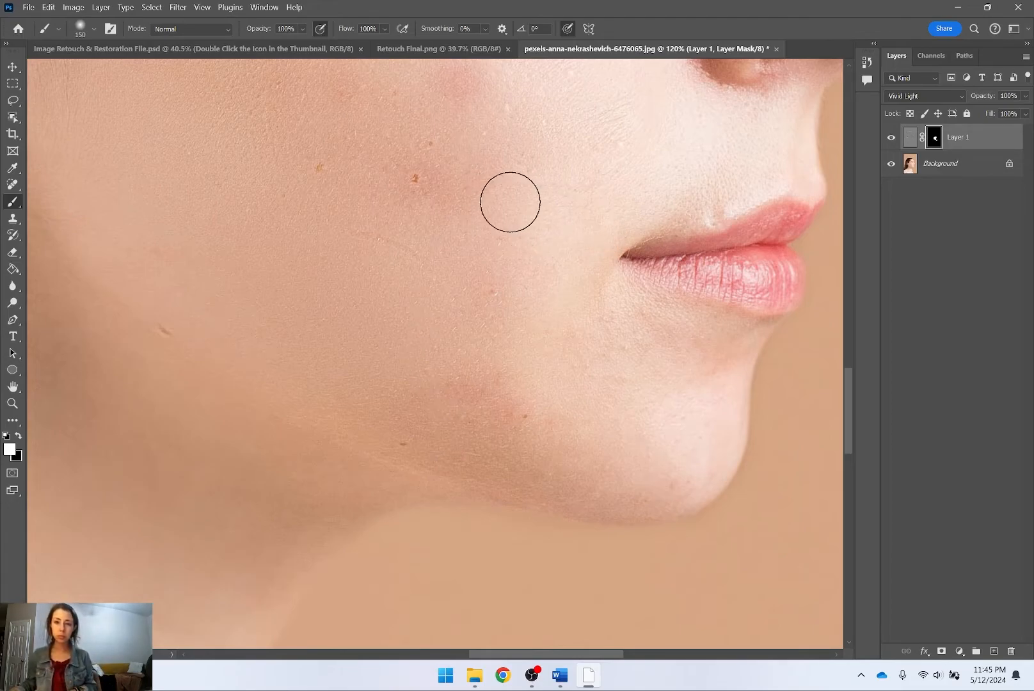
{"action": "scroll", "coordinate": [516, 181], "scroll_direction": "down", "scroll_amount": 1}
{"action": "scroll", "coordinate": [516, 181], "scroll_direction": "down", "scroll_amount": 2}
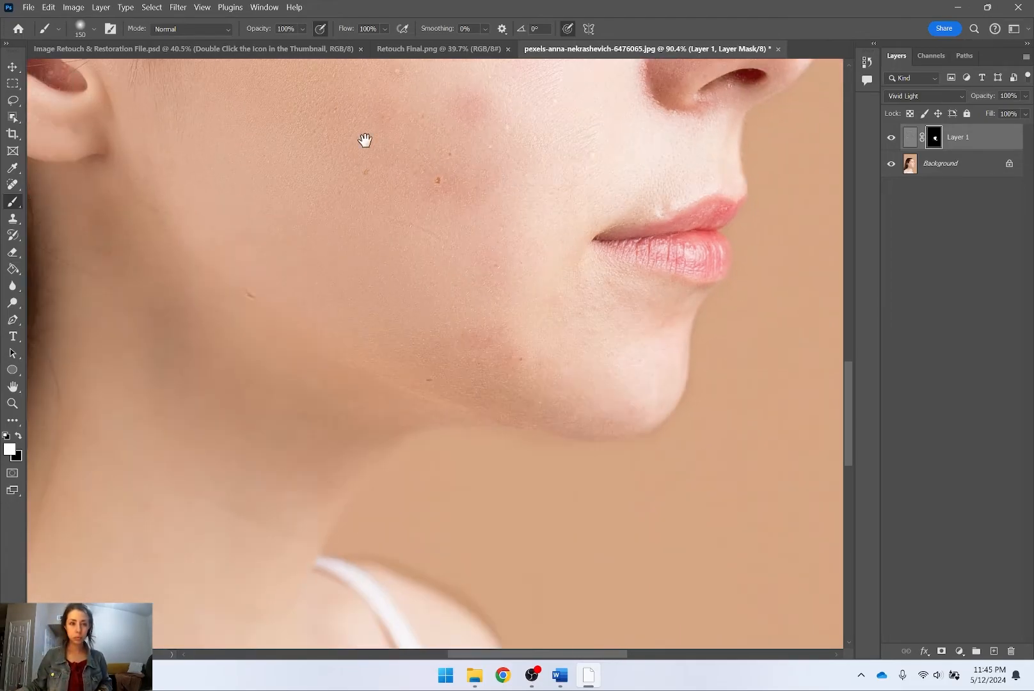
{"action": "left_click_drag", "start_coordinate": [362, 141], "coordinate": [284, 316]}
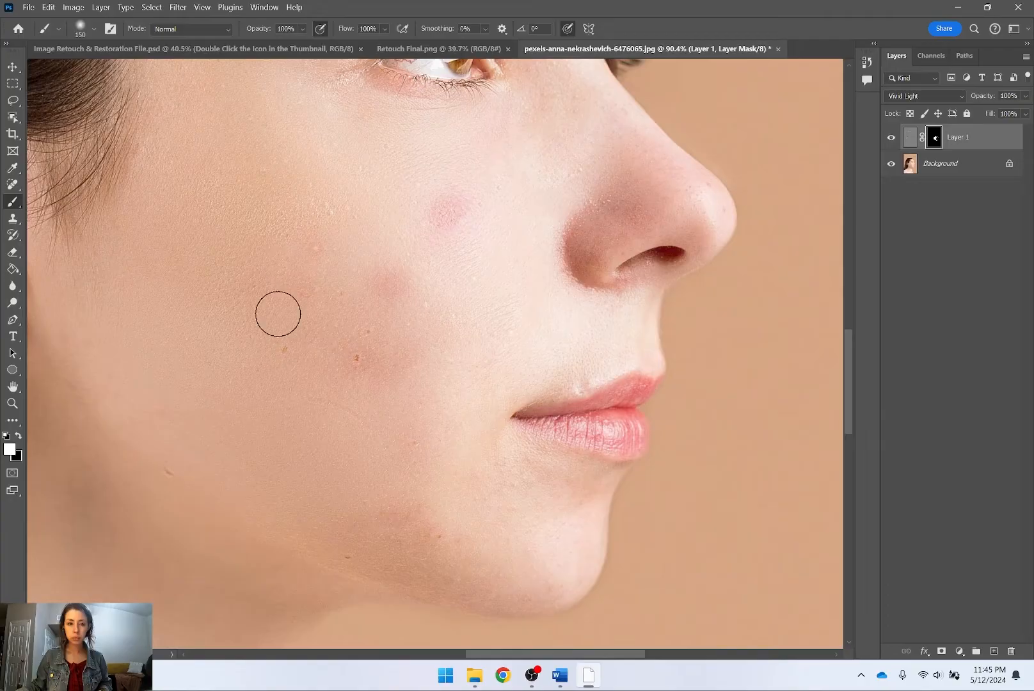
{"action": "left_click_drag", "start_coordinate": [382, 176], "coordinate": [399, 215]}
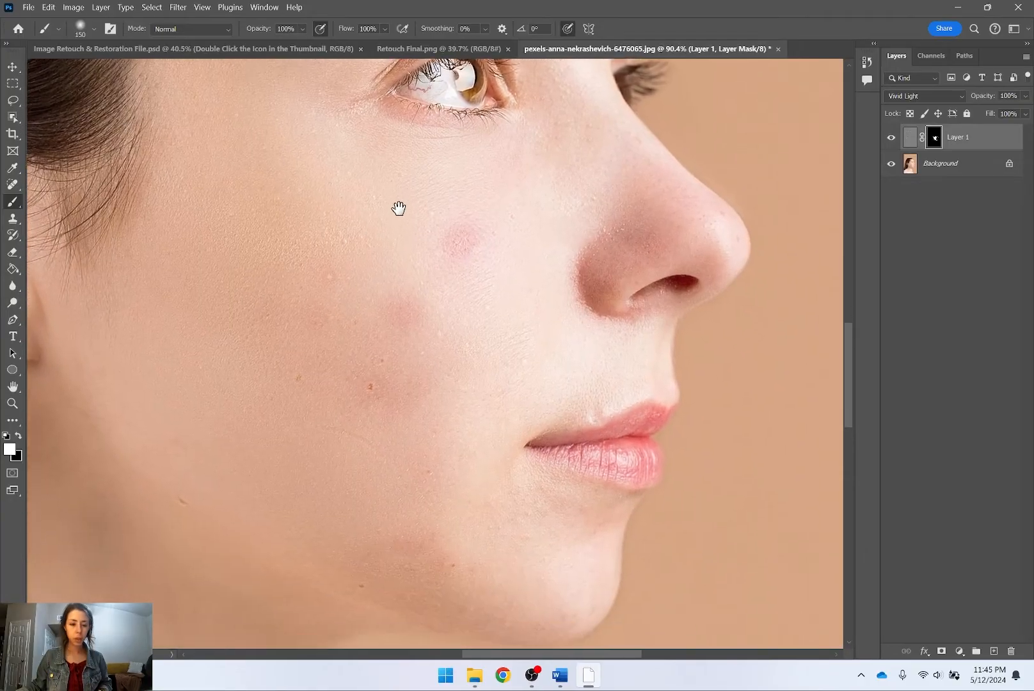
{"action": "scroll", "coordinate": [346, 323], "scroll_direction": "down", "scroll_amount": 3}
{"action": "scroll", "coordinate": [605, 285], "scroll_direction": "down", "scroll_amount": 4}
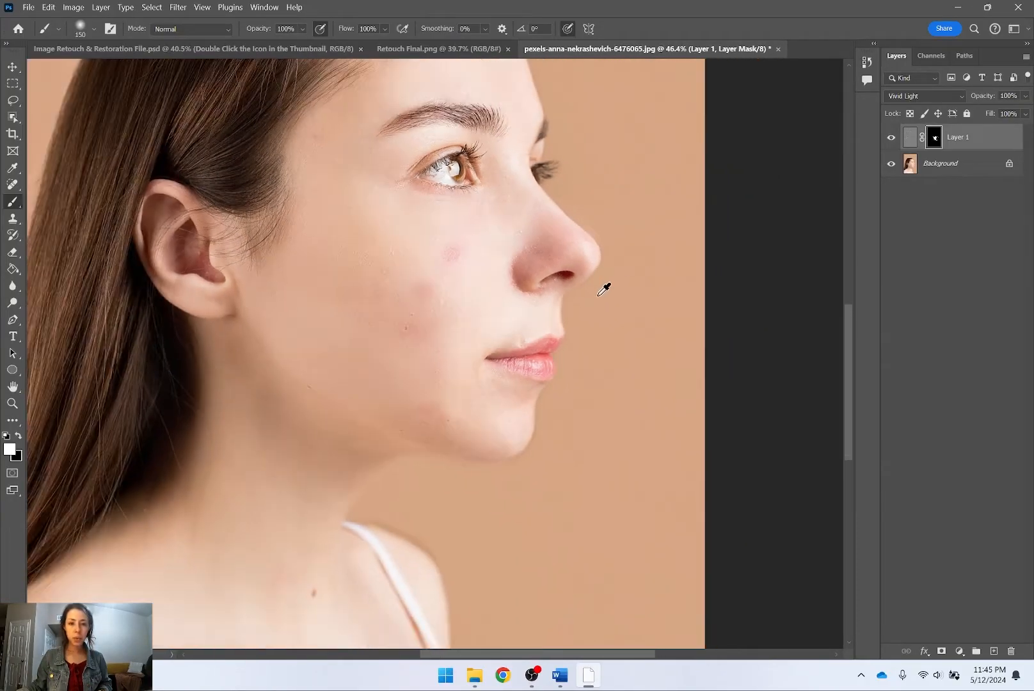
Step: Try the Clone Stamp on the cheek of Layer 1's image and sample a source point beneath the tip of the nose
{"action": "left_click", "coordinate": [957, 142]}
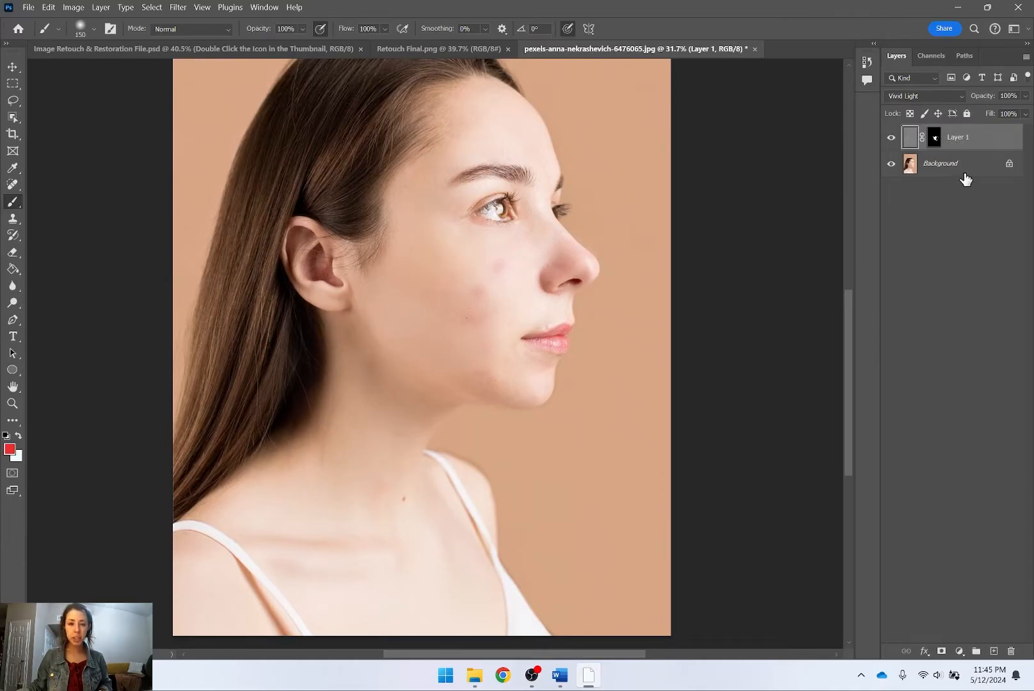
{"action": "scroll", "coordinate": [503, 268], "scroll_direction": "up", "scroll_amount": 6}
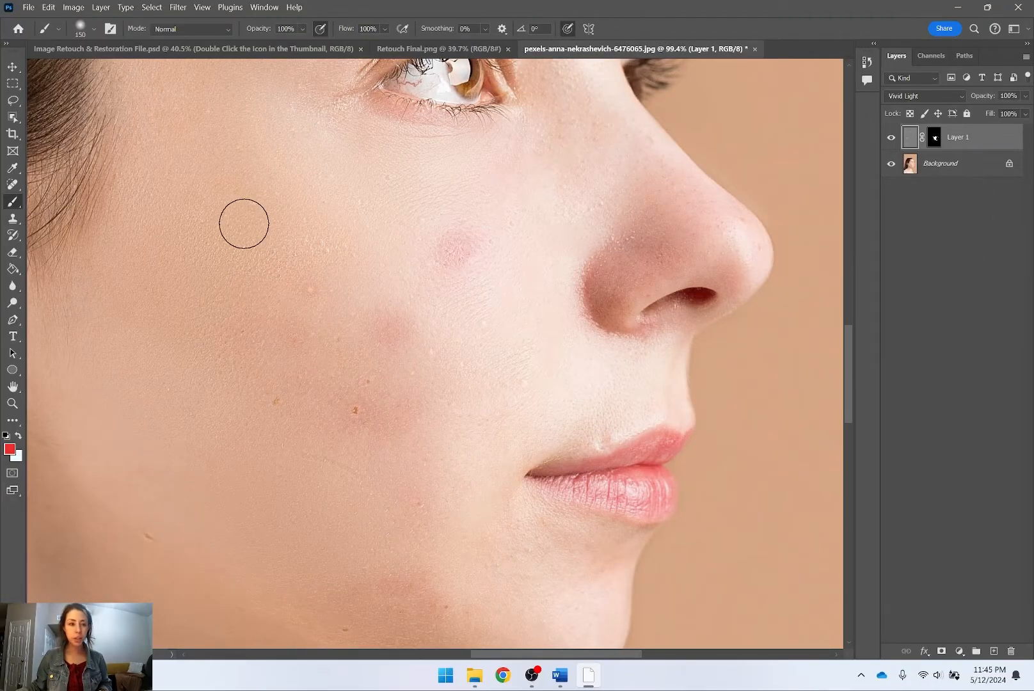
{"action": "left_click_drag", "start_coordinate": [563, 372], "coordinate": [535, 331]}
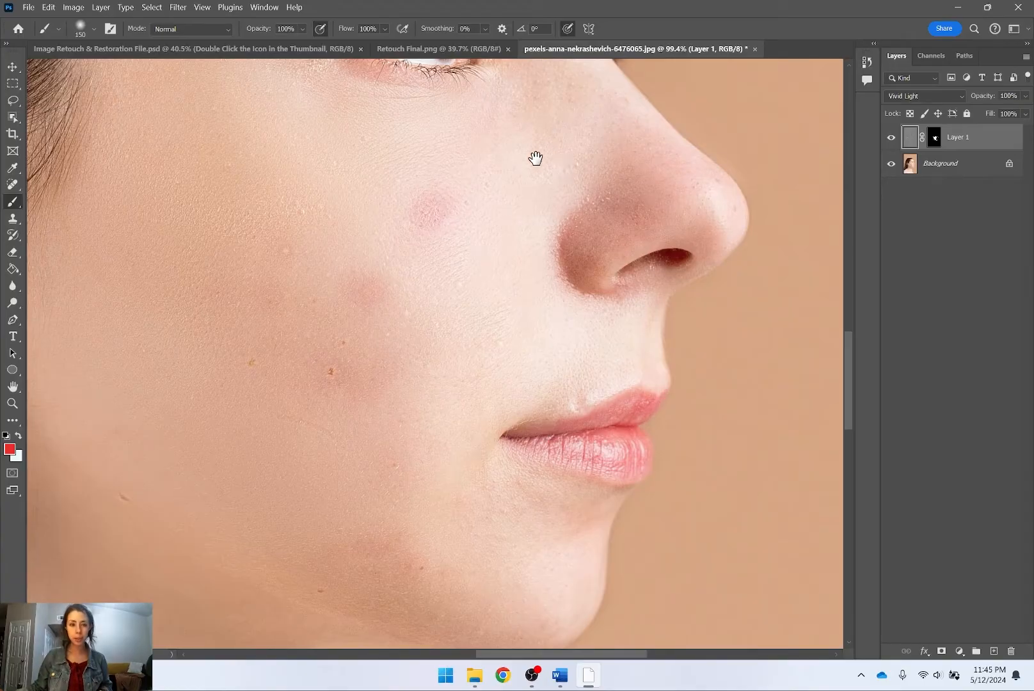
{"action": "left_click_drag", "start_coordinate": [514, 171], "coordinate": [520, 143]}
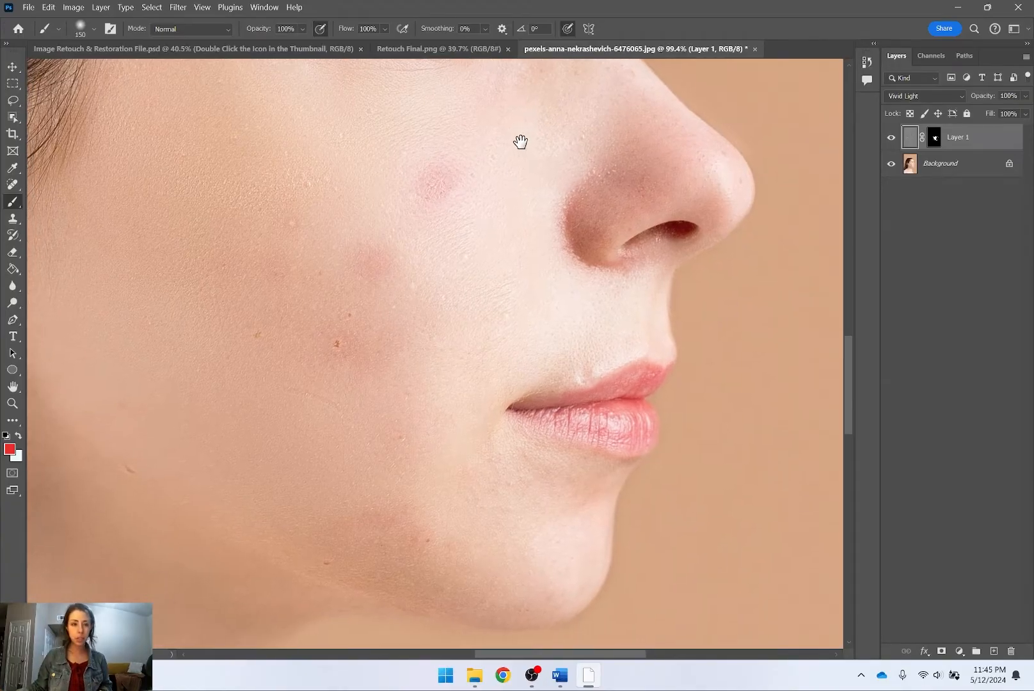
{"action": "left_click", "coordinate": [16, 220]}
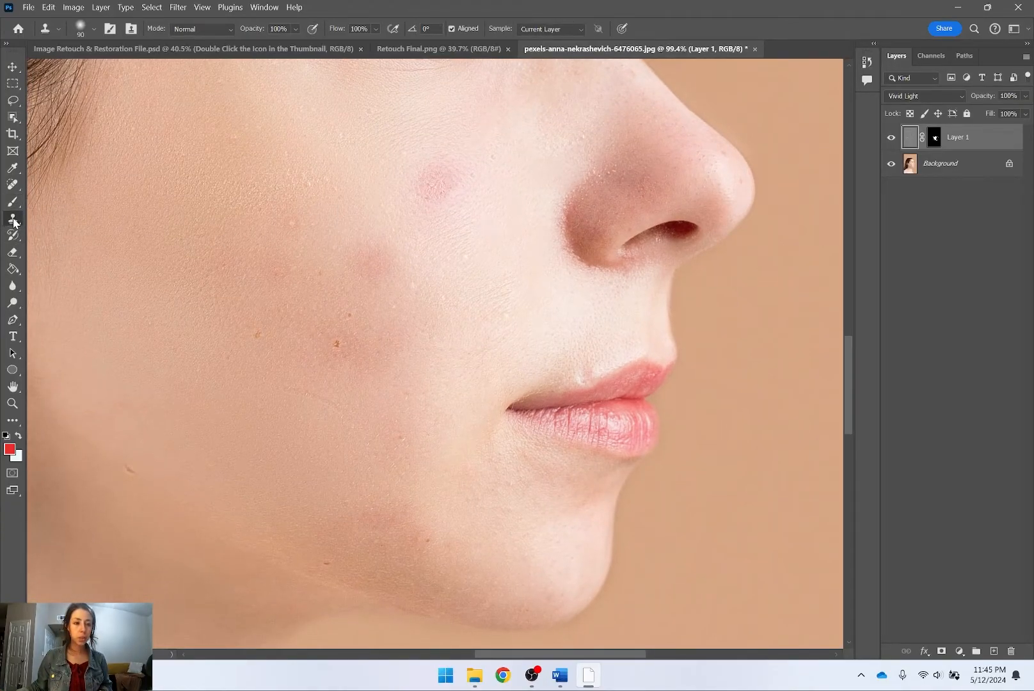
{"action": "right_click", "coordinate": [15, 220]}
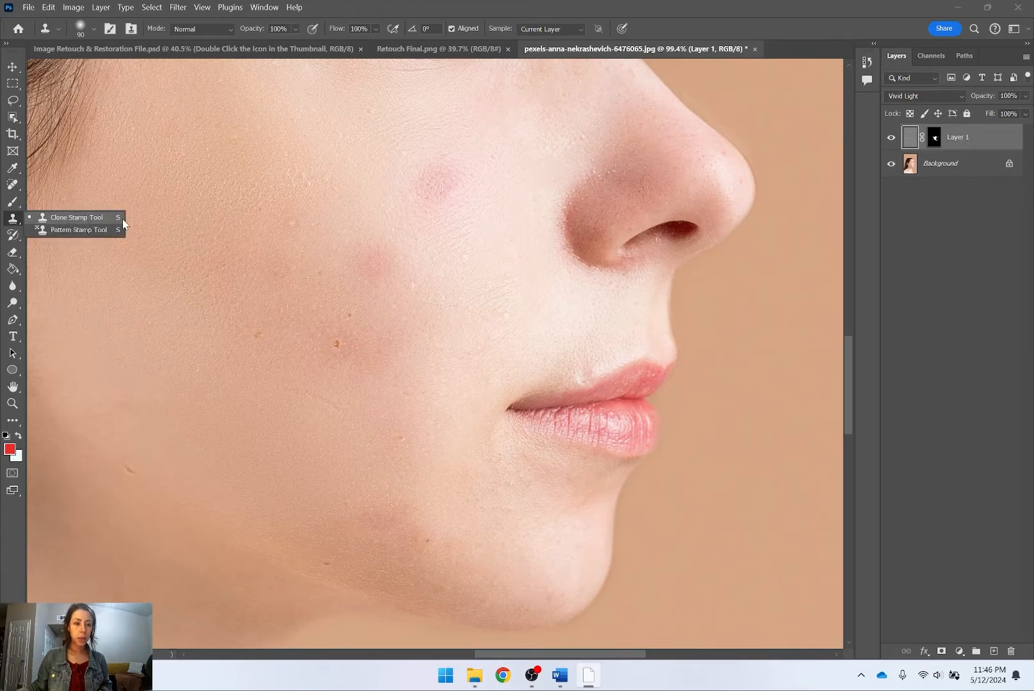
{"action": "left_click", "coordinate": [40, 220]}
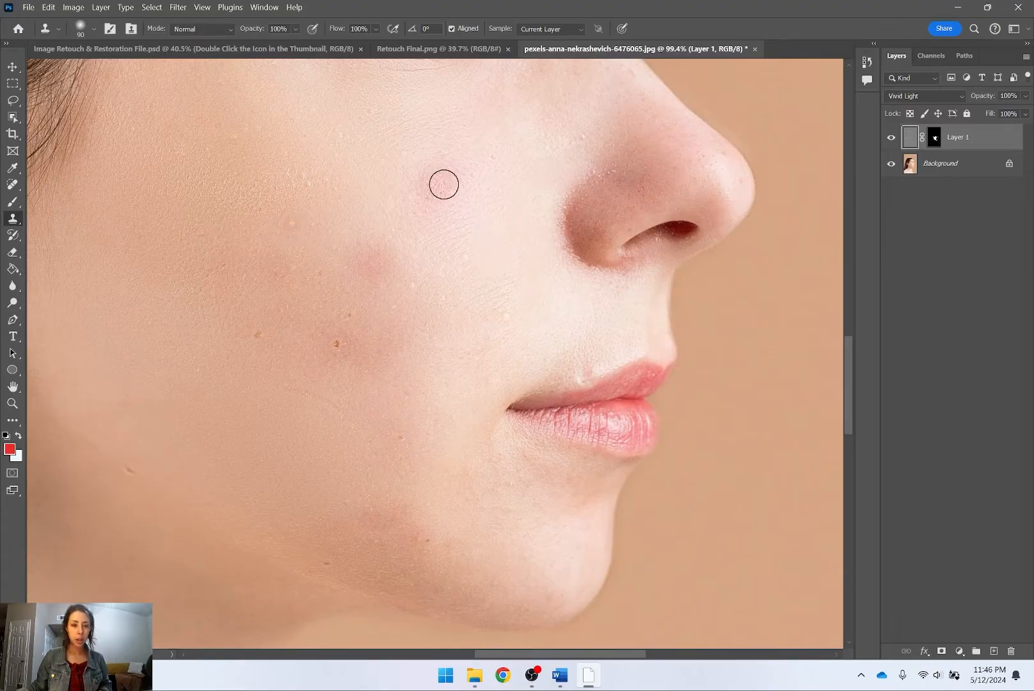
{"action": "left_click", "coordinate": [487, 260]}
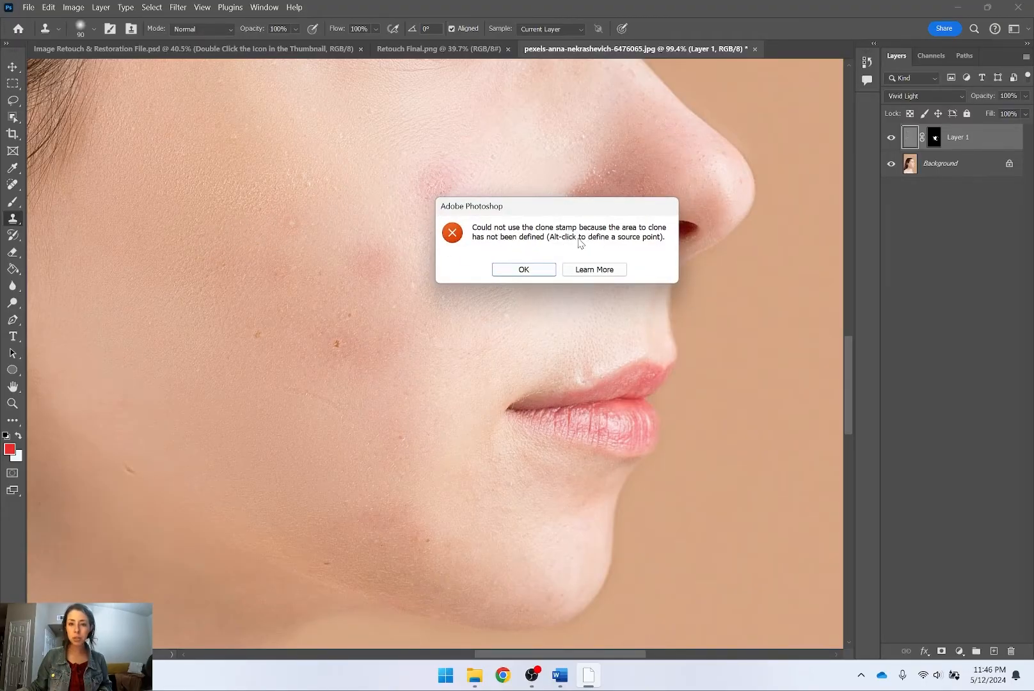
{"action": "left_click", "coordinate": [535, 270]}
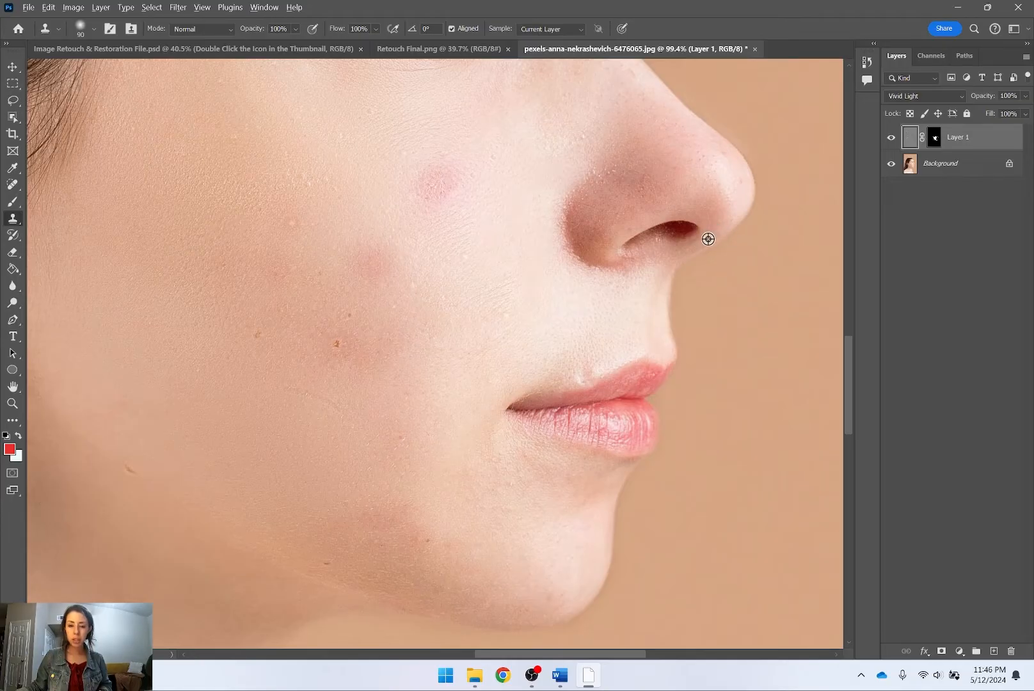
{"action": "left_click", "coordinate": [709, 237], "text": "alt"}
Step: Merge Layer 1 and the Background into a single Background layer
{"action": "left_click", "coordinate": [941, 167]}
{"action": "left_click", "coordinate": [959, 144]}
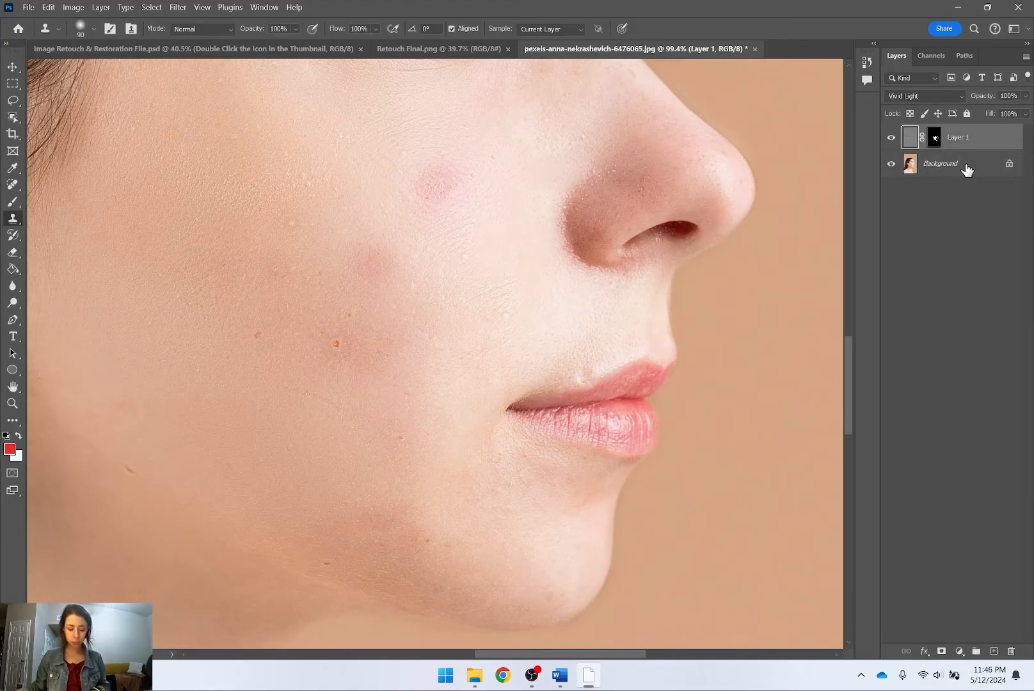
{"action": "key", "text": "Delete"}
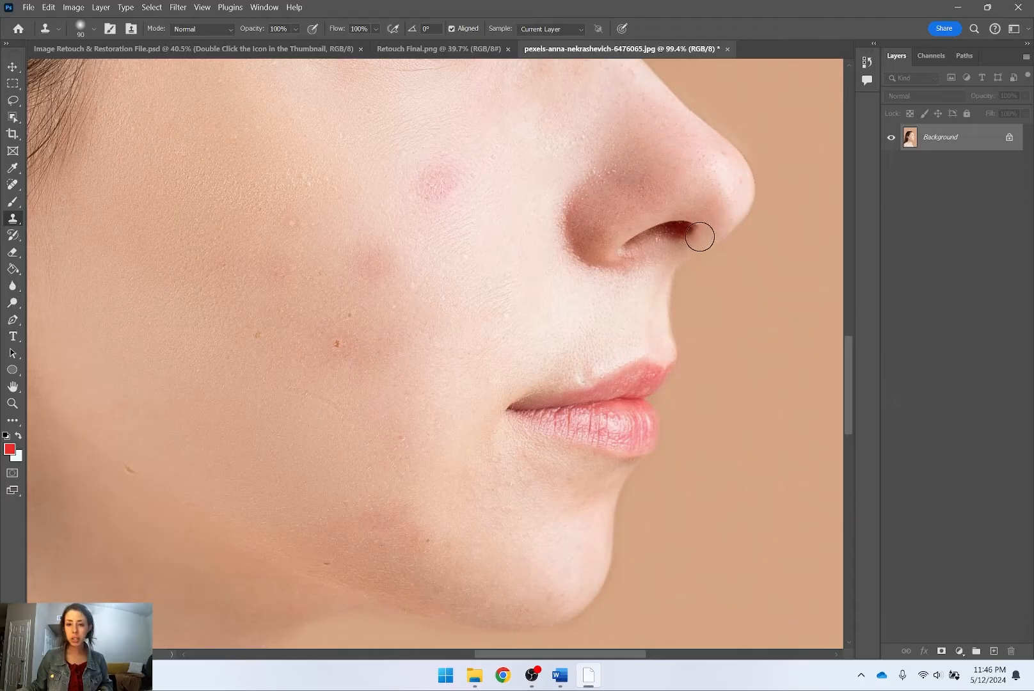
Step: Try a Clone Stamp stroke across the skin beneath the nose and undo it
{"action": "mouse_move", "coordinate": [666, 306]}
{"action": "left_mouse_down"}
{"action": "mouse_move", "coordinate": [598, 310]}
{"action": "mouse_move", "coordinate": [624, 294]}
{"action": "mouse_move", "coordinate": [552, 313]}
{"action": "mouse_move", "coordinate": [568, 268]}
{"action": "mouse_move", "coordinate": [623, 280]}
{"action": "mouse_move", "coordinate": [702, 266]}
{"action": "mouse_move", "coordinate": [668, 247]}
{"action": "mouse_move", "coordinate": [635, 198]}
{"action": "mouse_move", "coordinate": [621, 221]}
{"action": "mouse_move", "coordinate": [711, 235]}
{"action": "mouse_move", "coordinate": [566, 286]}
{"action": "left_mouse_up"}
{"action": "mouse_move", "coordinate": [473, 183]}
{"action": "left_mouse_down"}
{"action": "mouse_move", "coordinate": [589, 416]}
{"action": "mouse_move", "coordinate": [567, 389]}
{"action": "mouse_move", "coordinate": [541, 395]}
{"action": "mouse_move", "coordinate": [579, 377]}
{"action": "mouse_move", "coordinate": [550, 393]}
{"action": "mouse_move", "coordinate": [586, 386]}
{"action": "mouse_move", "coordinate": [493, 373]}
{"action": "mouse_move", "coordinate": [540, 366]}
{"action": "mouse_move", "coordinate": [576, 344]}
{"action": "mouse_move", "coordinate": [592, 427]}
{"action": "mouse_move", "coordinate": [467, 407]}
{"action": "mouse_move", "coordinate": [537, 433]}
{"action": "mouse_move", "coordinate": [453, 409]}
{"action": "mouse_move", "coordinate": [564, 424]}
{"action": "mouse_move", "coordinate": [471, 425]}
{"action": "mouse_move", "coordinate": [535, 412]}
{"action": "mouse_move", "coordinate": [621, 436]}
{"action": "mouse_move", "coordinate": [534, 422]}
{"action": "mouse_move", "coordinate": [465, 426]}
{"action": "mouse_move", "coordinate": [481, 435]}
{"action": "mouse_move", "coordinate": [386, 380]}
{"action": "mouse_move", "coordinate": [432, 355]}
{"action": "left_mouse_up"}
{"action": "key", "text": "ctrl+z"}
Step: Clone clear skin from beside the dark spot on the mid-cheek over it with the 90-pixel Clone Stamp
{"action": "scroll", "coordinate": [596, 454], "scroll_direction": "down", "scroll_amount": 5}
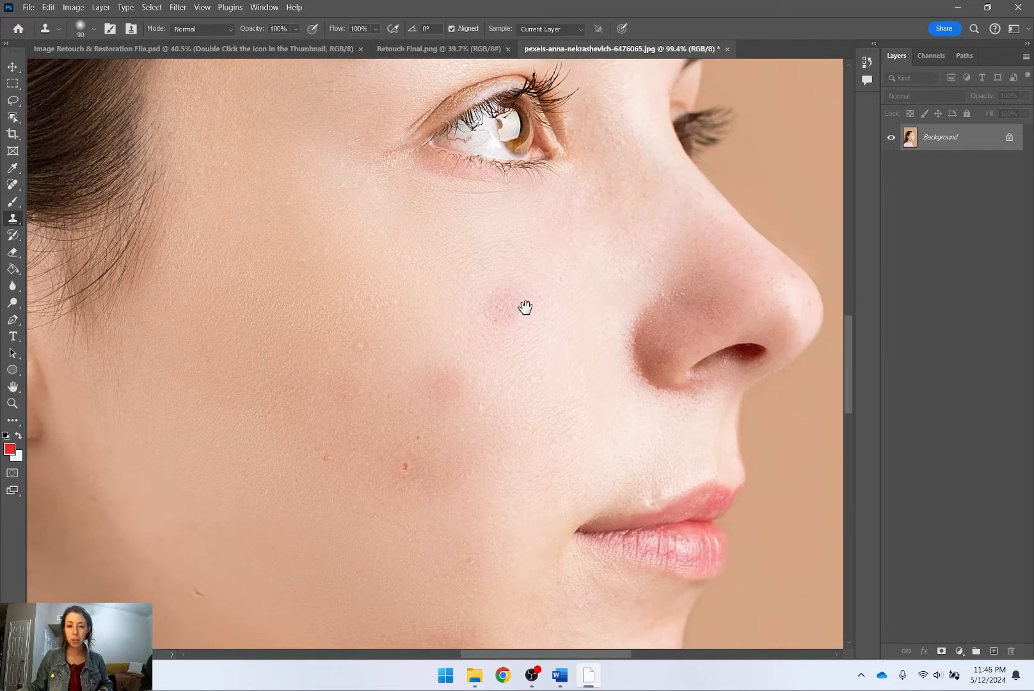
{"action": "scroll", "coordinate": [387, 365], "scroll_direction": "up", "scroll_amount": 2}
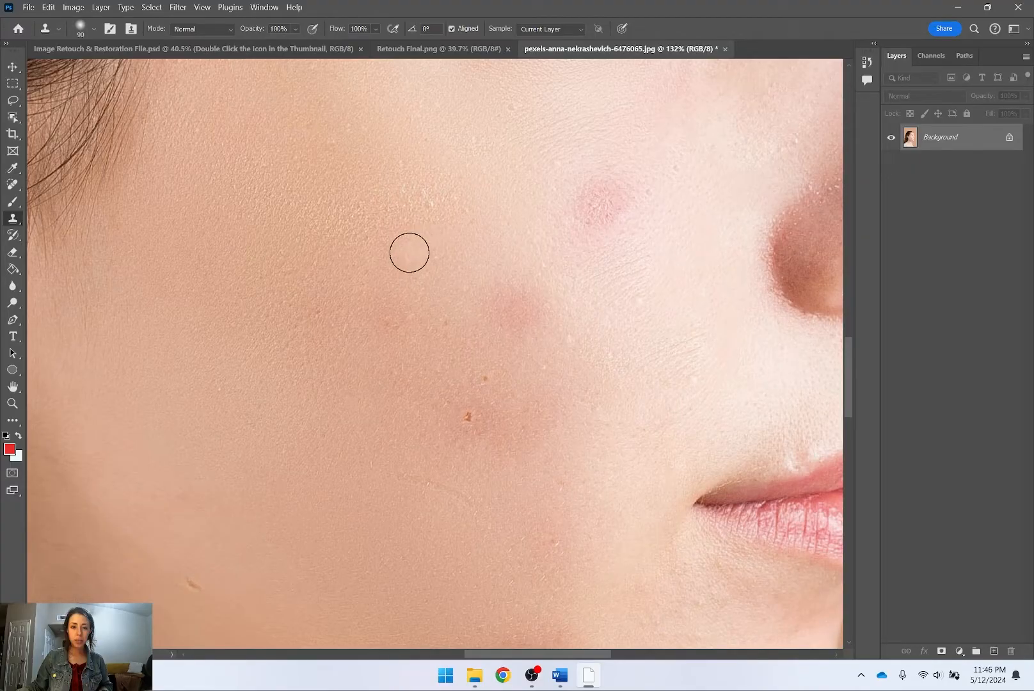
{"action": "left_click", "coordinate": [432, 412], "text": "alt"}
{"action": "left_click", "coordinate": [469, 417]}
{"action": "mouse_move", "coordinate": [480, 311]}
{"action": "left_mouse_down"}
{"action": "mouse_move", "coordinate": [382, 221]}
{"action": "mouse_move", "coordinate": [373, 228]}
{"action": "left_mouse_up"}
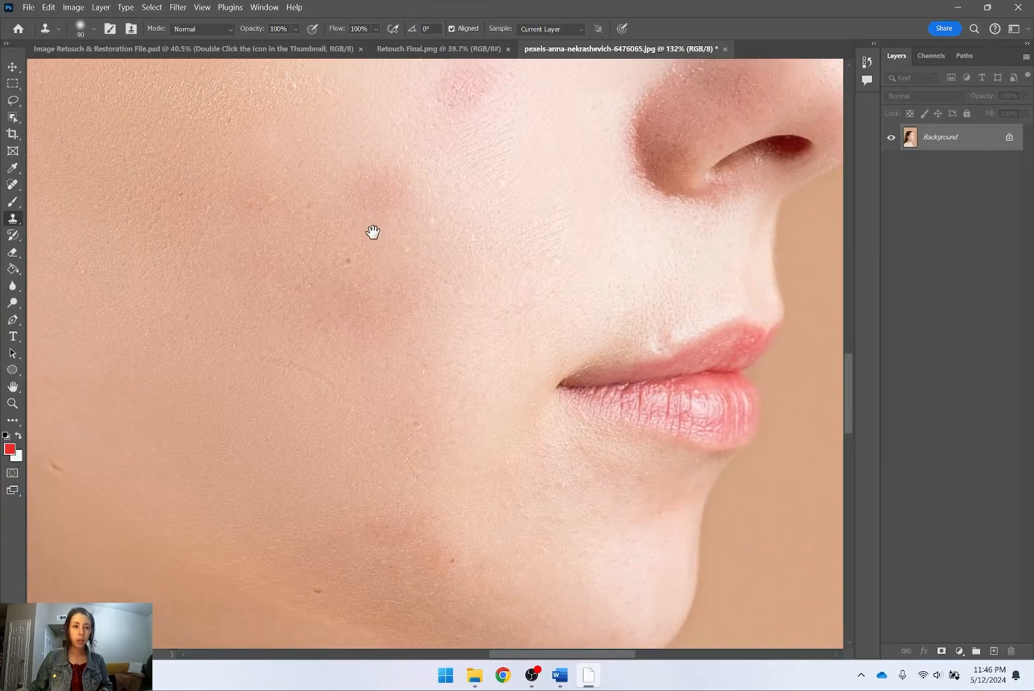
Step: Heal the small spots and the faint crease on the lower cheek with a 20-pixel Content-Aware Spot Healing Brush
{"action": "left_click", "coordinate": [13, 185]}
{"action": "right_click", "coordinate": [12, 186]}
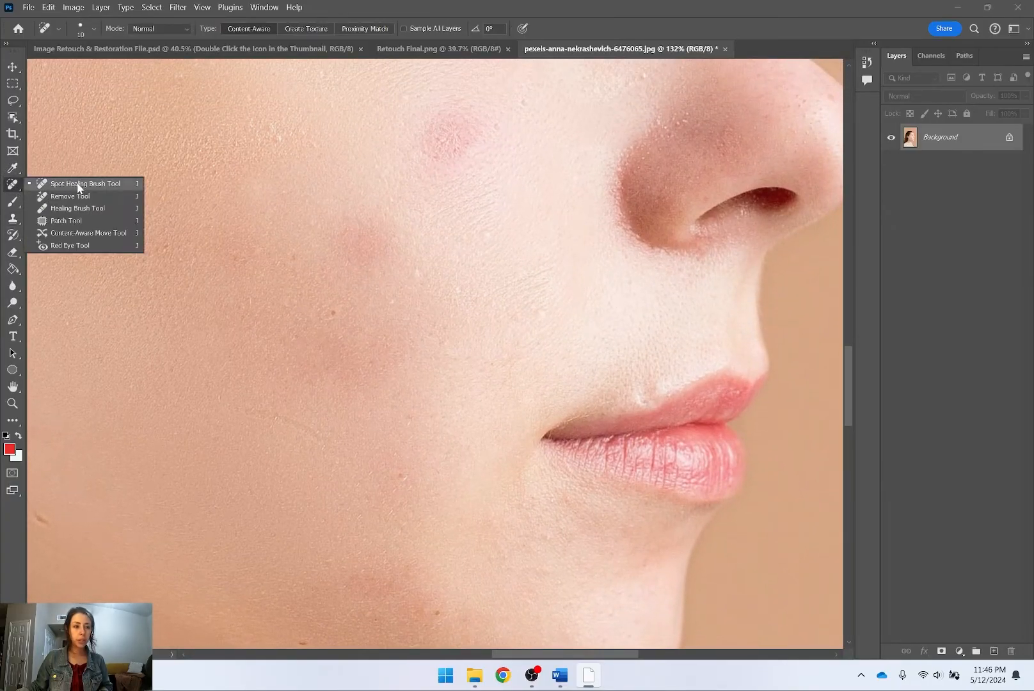
{"action": "left_click", "coordinate": [128, 184]}
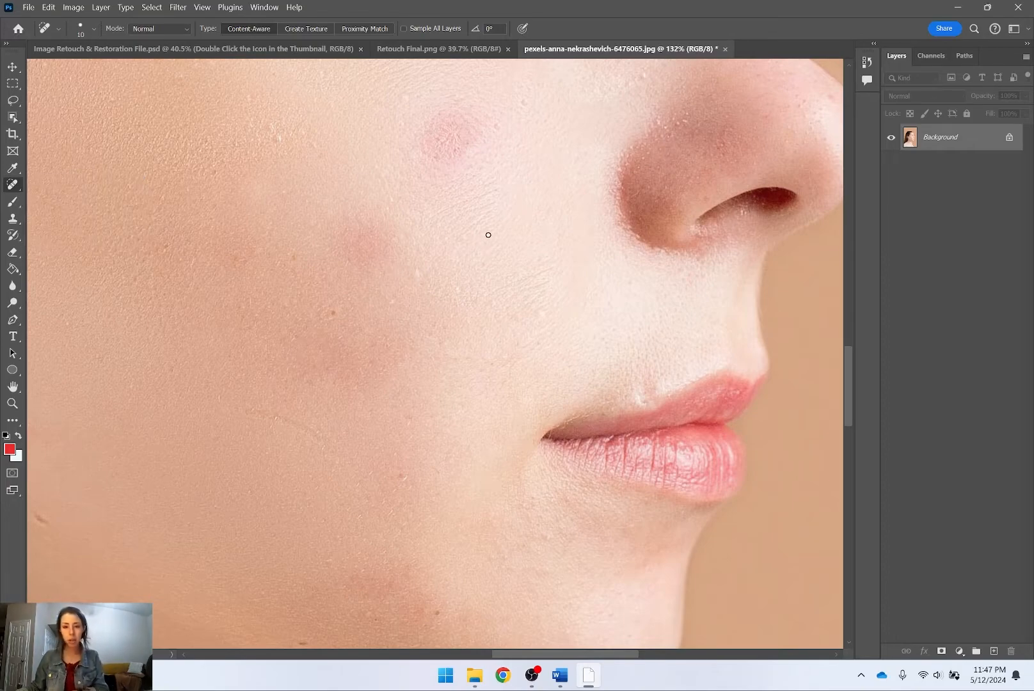
{"action": "key", "text": "bracketright"}
{"action": "key", "text": "bracketright"}
{"action": "key", "text": "bracketright"}
{"action": "key", "text": "bracketright"}
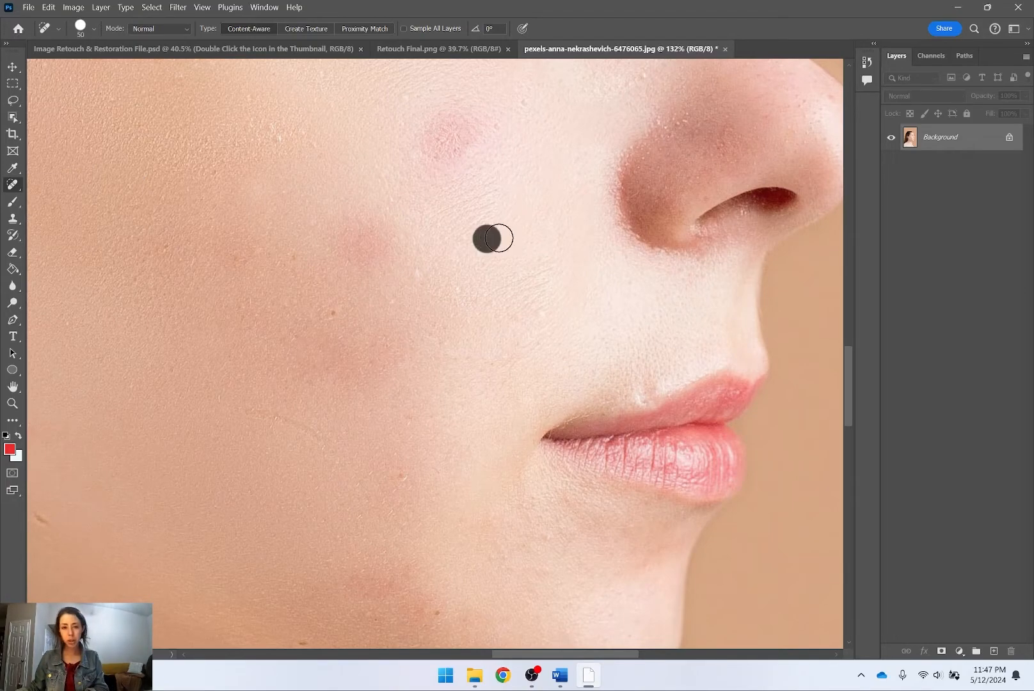
{"action": "key", "text": "bracketleft"}
{"action": "key", "text": "bracketleft"}
{"action": "key", "text": "bracketleft"}
{"action": "key", "text": "bracketleft"}
{"action": "key", "text": "bracketleft"}
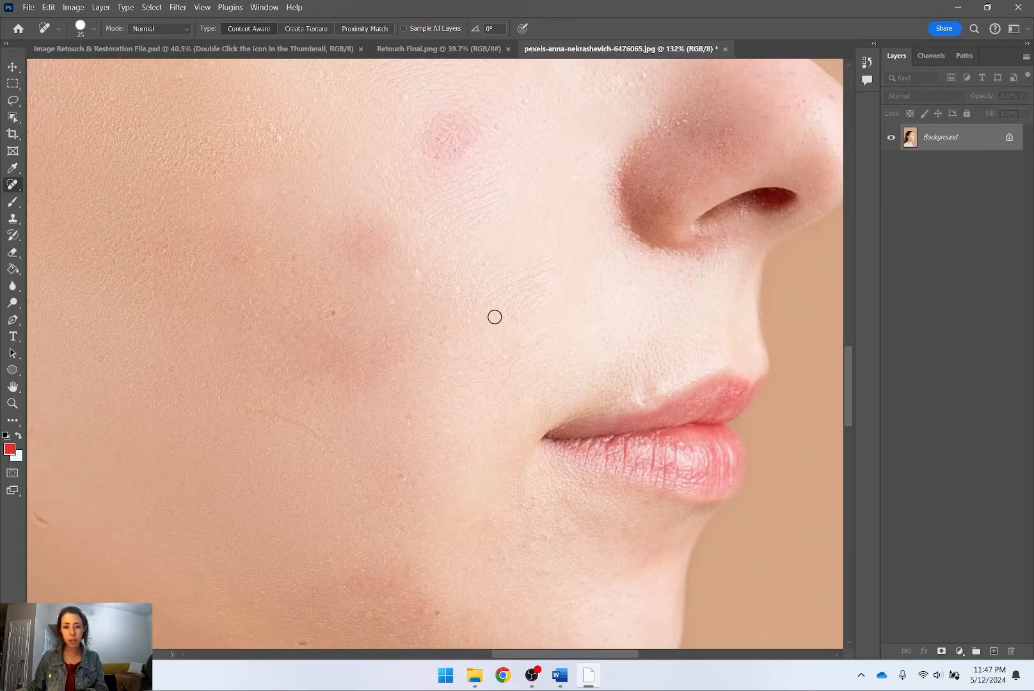
{"action": "left_click", "coordinate": [707, 196]}
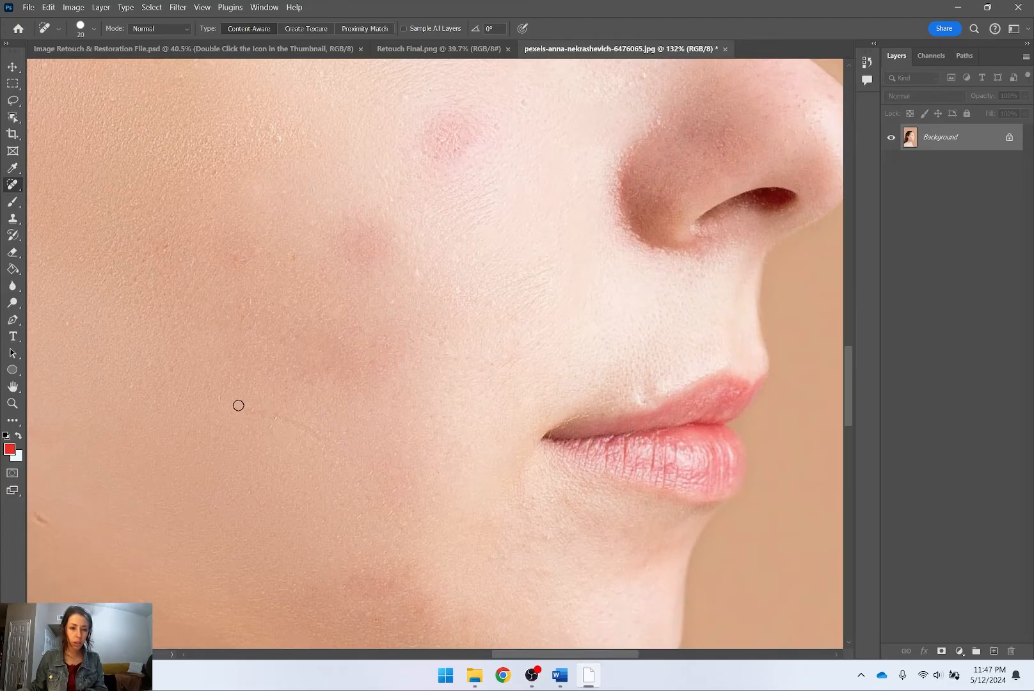
{"action": "left_click_drag", "start_coordinate": [236, 410], "coordinate": [316, 435]}
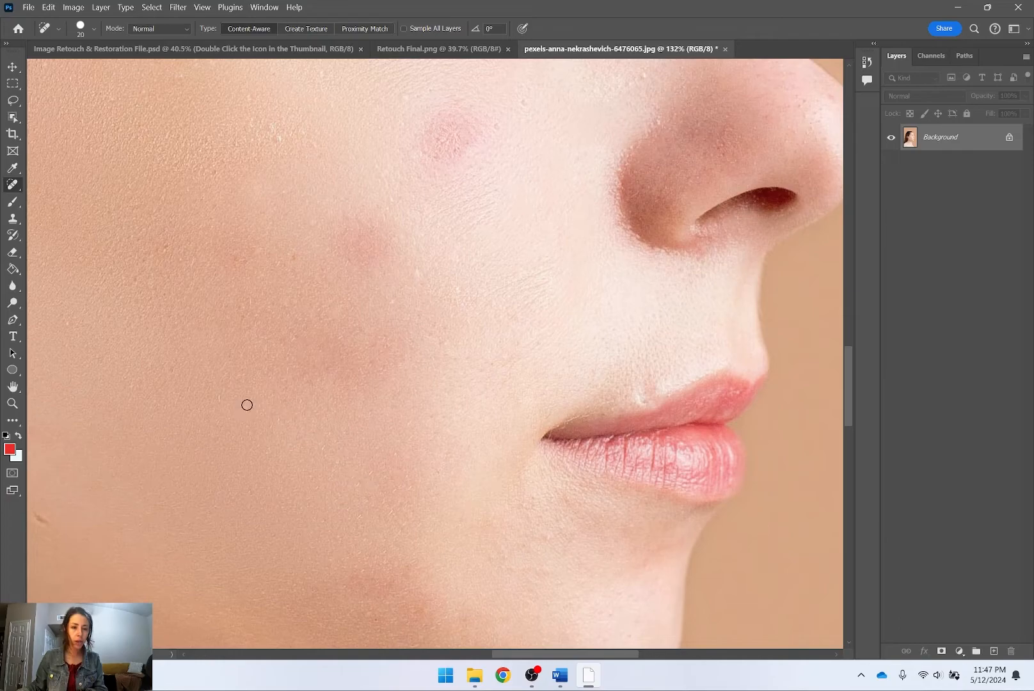
Step: Try Spot Healing strokes along the upper lip's edge and over the nose tip, and undo the nose stroke
{"action": "left_click_drag", "start_coordinate": [592, 235], "coordinate": [414, 244]}
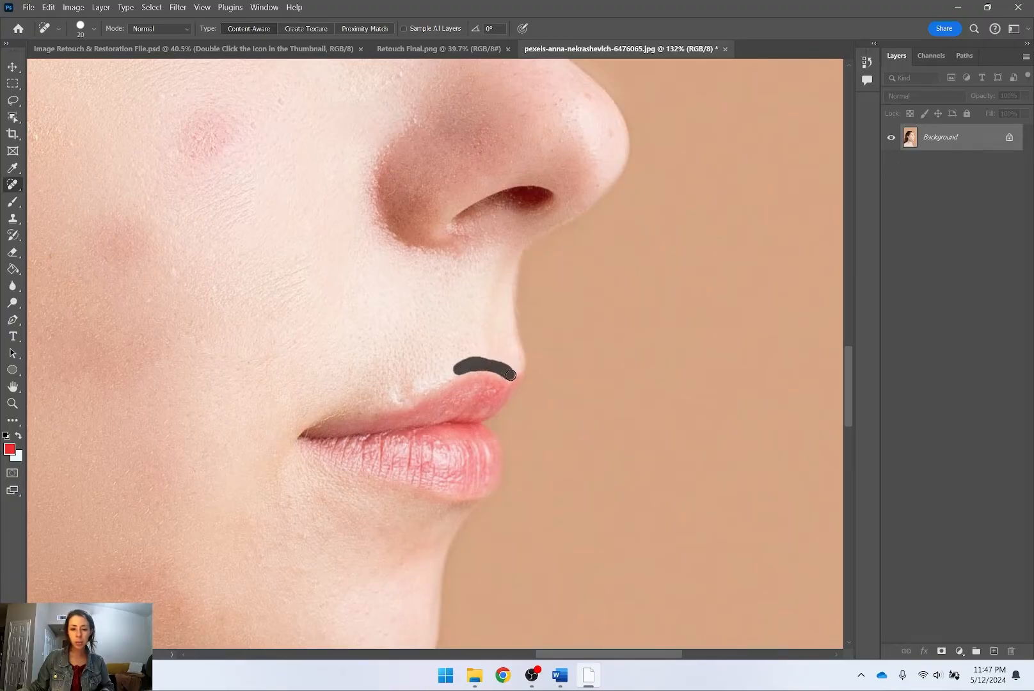
{"action": "mouse_move", "coordinate": [461, 370]}
{"action": "left_mouse_down"}
{"action": "mouse_move", "coordinate": [481, 356]}
{"action": "mouse_move", "coordinate": [503, 366]}
{"action": "left_mouse_up"}
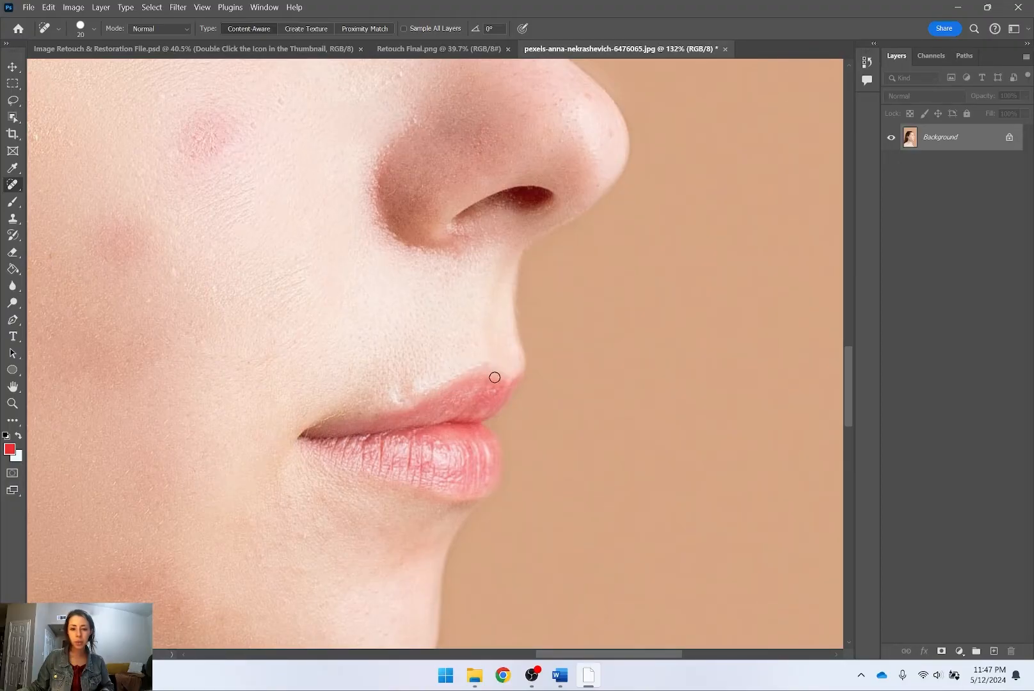
{"action": "left_click_drag", "start_coordinate": [482, 171], "coordinate": [427, 245]}
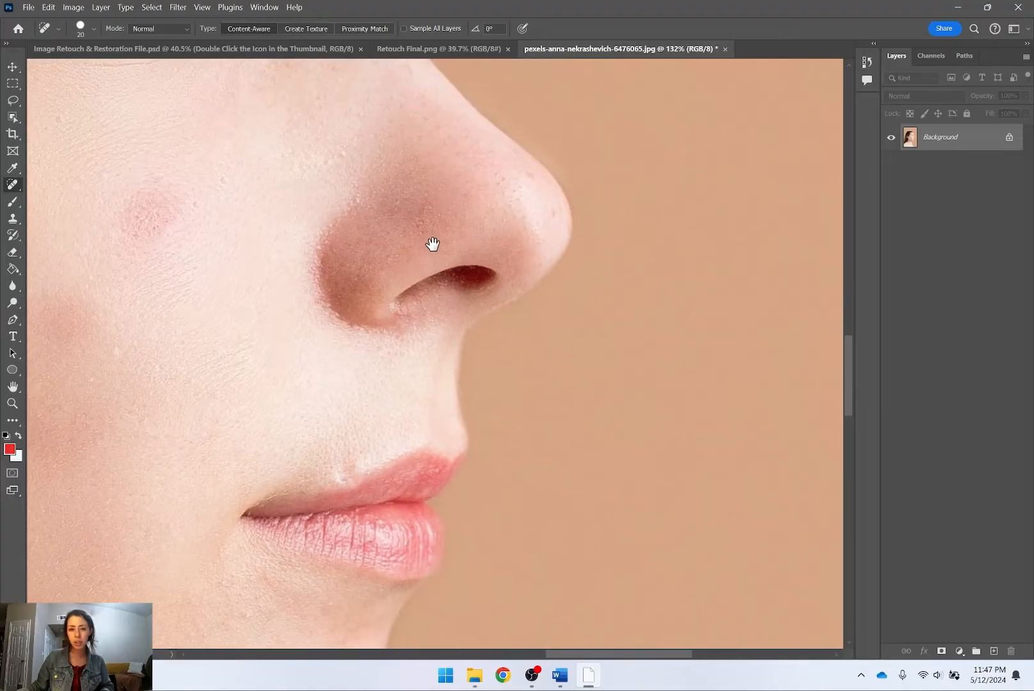
{"action": "mouse_move", "coordinate": [554, 262]}
{"action": "left_mouse_down"}
{"action": "mouse_move", "coordinate": [561, 219]}
{"action": "mouse_move", "coordinate": [554, 266]}
{"action": "mouse_move", "coordinate": [561, 238]}
{"action": "mouse_move", "coordinate": [577, 213]}
{"action": "left_mouse_up"}
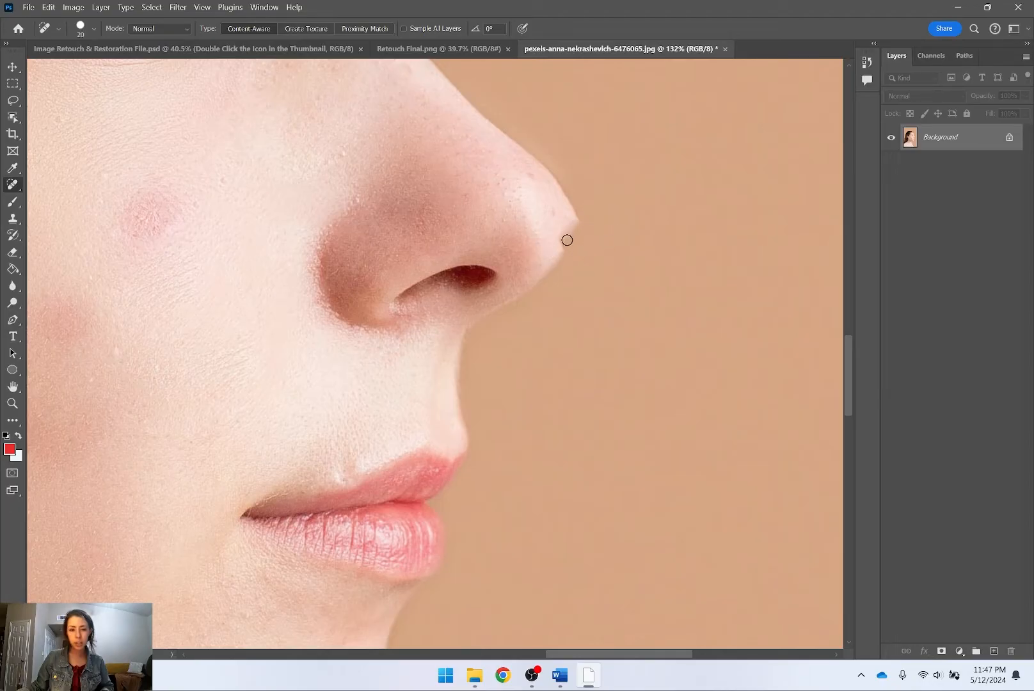
{"action": "key", "text": "ctrl+z"}
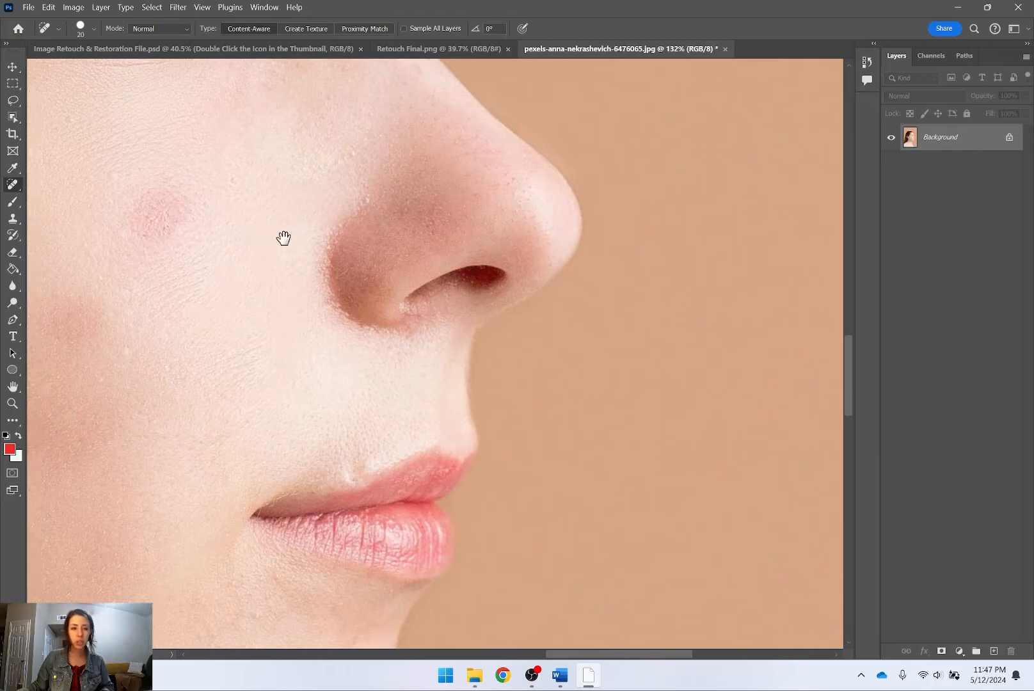
Step: Set the Spot Healing Brush to 0% hardness and a size of 40 pixels
{"action": "left_click_drag", "start_coordinate": [265, 233], "coordinate": [393, 273]}
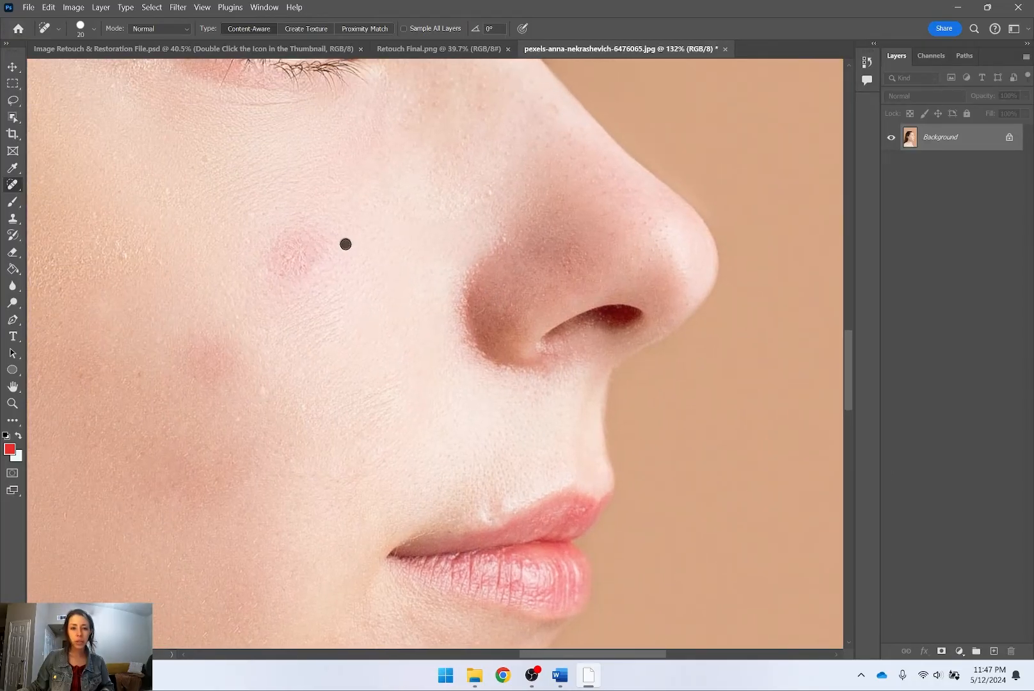
{"action": "scroll", "coordinate": [520, 237], "scroll_direction": "left", "scroll_amount": 3}
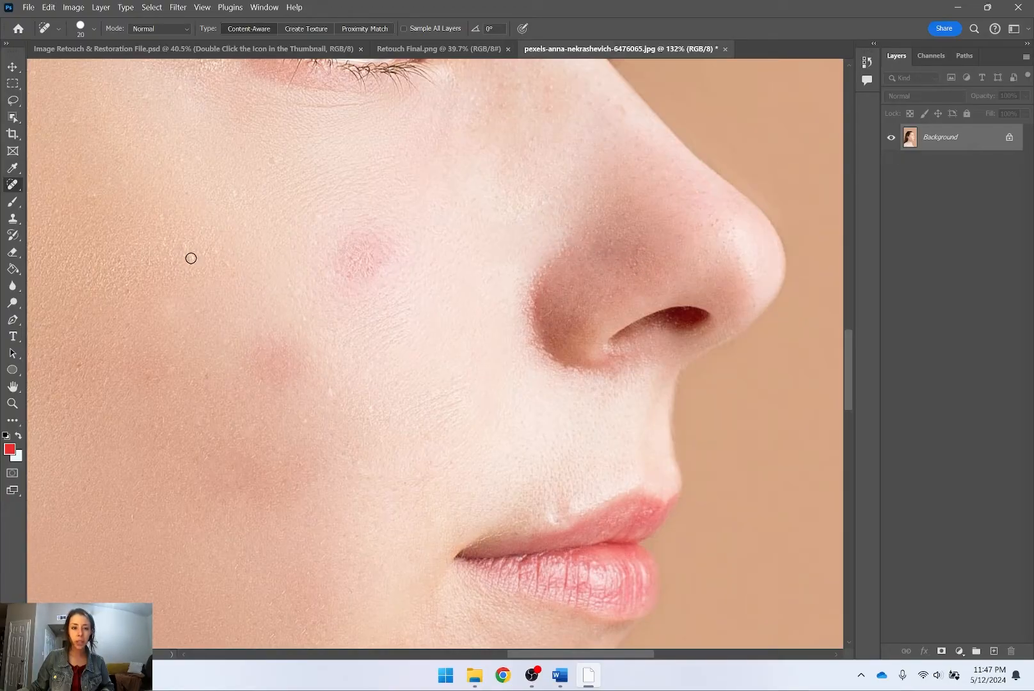
{"action": "left_click", "coordinate": [94, 30]}
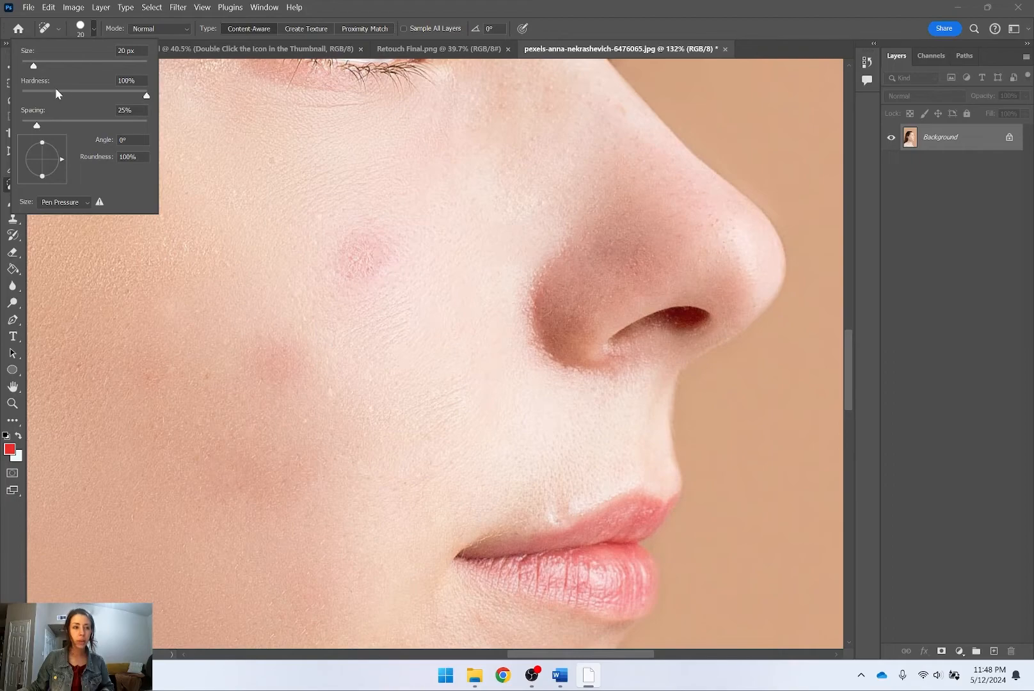
{"action": "left_click", "coordinate": [29, 85]}
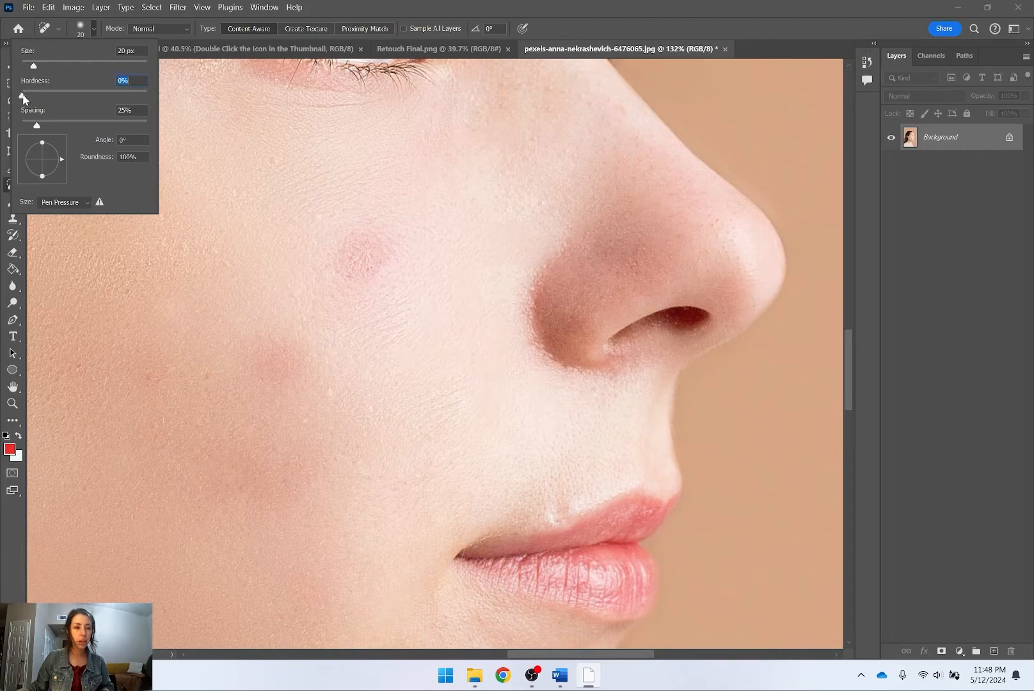
{"action": "left_click", "coordinate": [234, 282]}
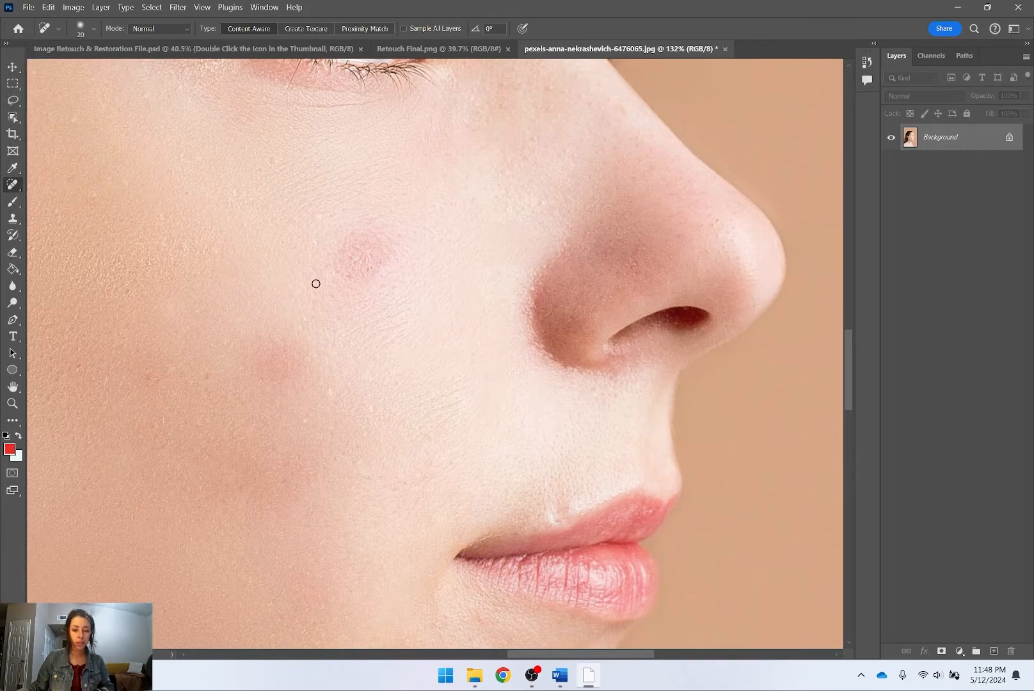
{"action": "key", "text": "bracketright"}
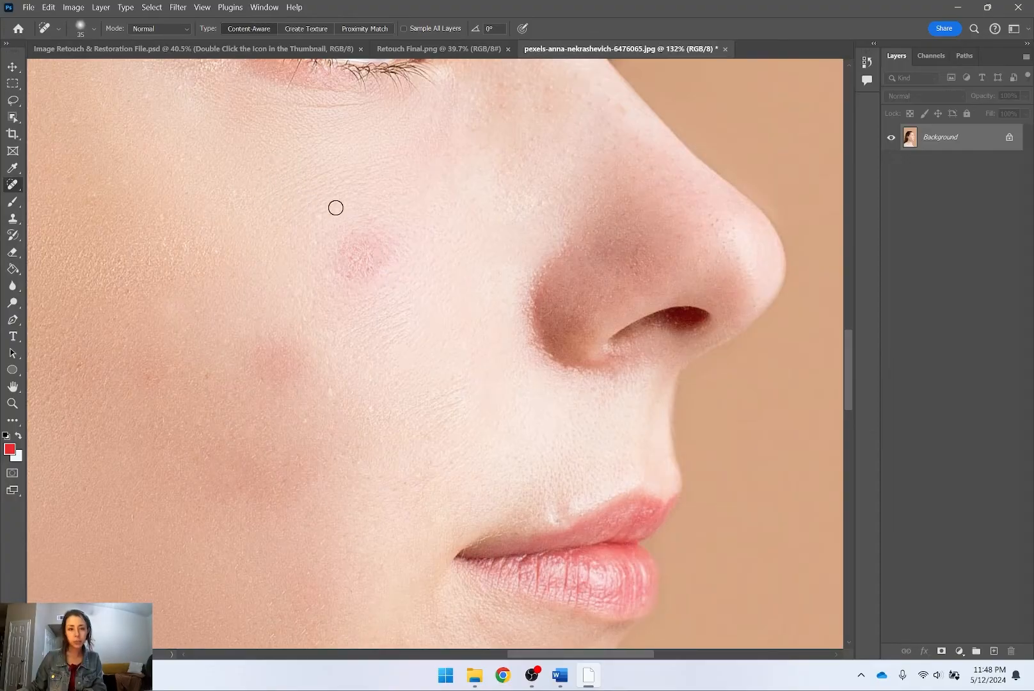
{"action": "left_click", "coordinate": [330, 388]}
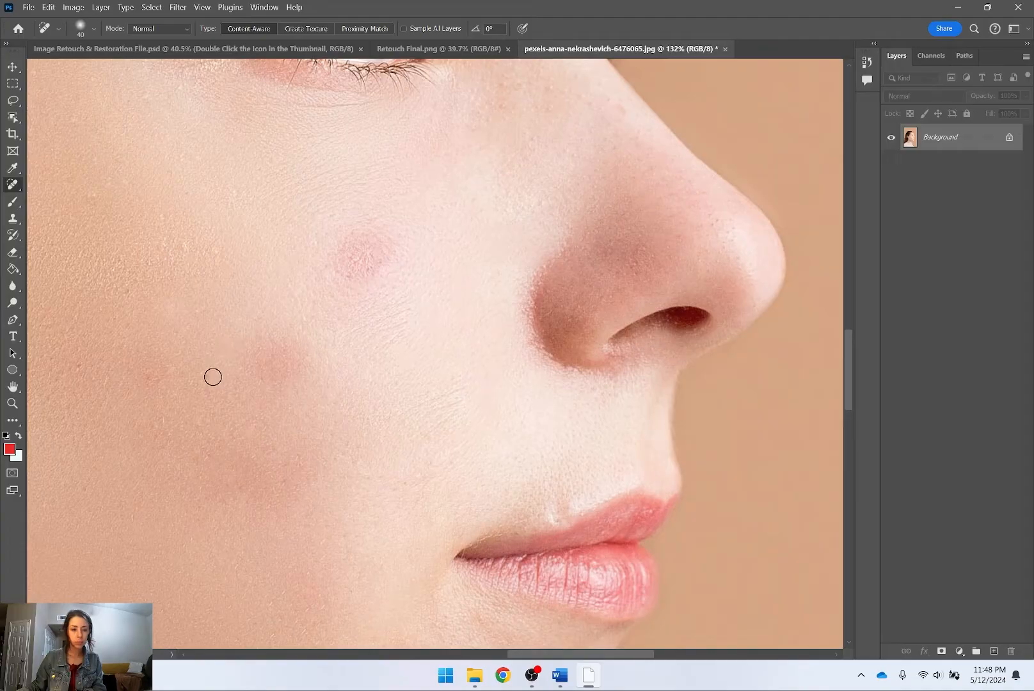
{"action": "left_click_drag", "start_coordinate": [185, 266], "coordinate": [398, 267]}
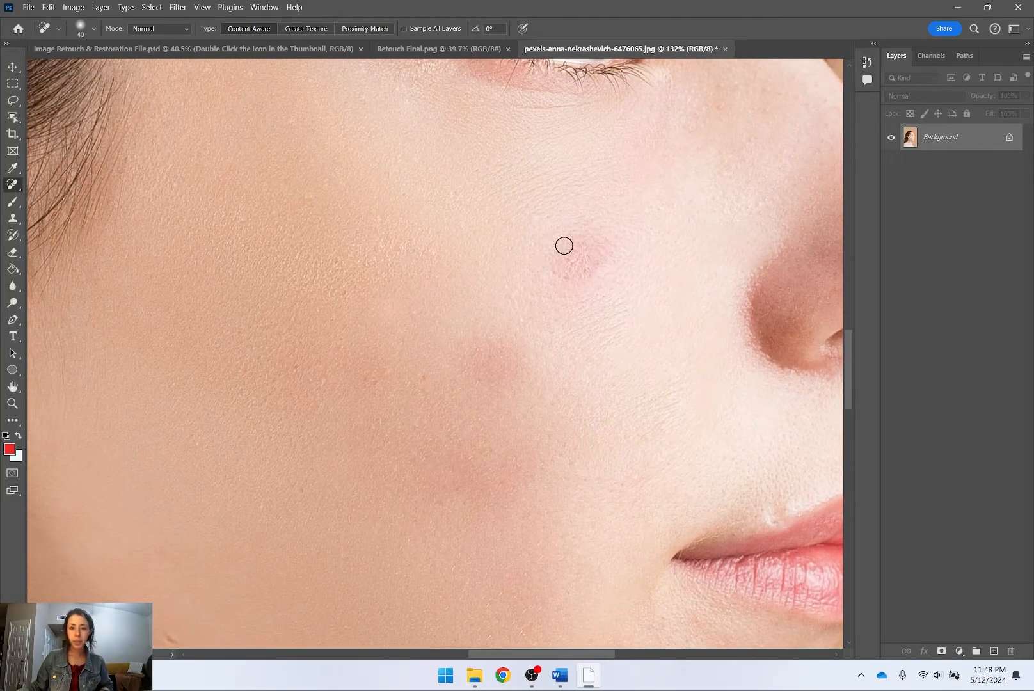
Step: Outline the red cheek spot with the Patch Tool, try replacing it with skin lower on the cheek, and undo the patch
{"action": "right_click", "coordinate": [21, 188]}
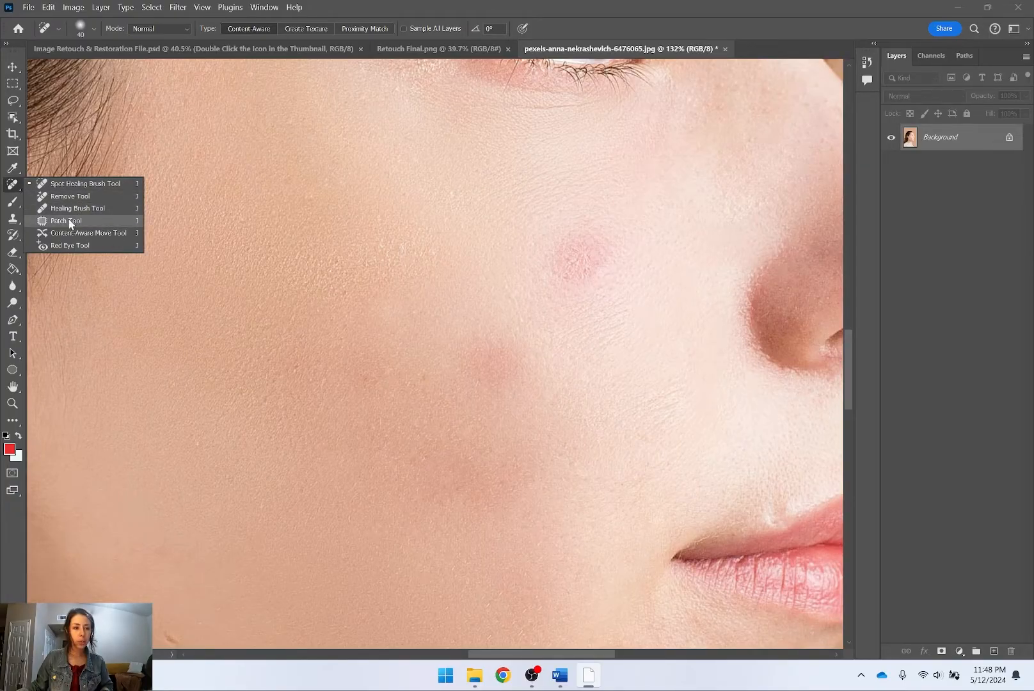
{"action": "left_click", "coordinate": [109, 227]}
{"action": "left_click_drag", "start_coordinate": [562, 218], "coordinate": [527, 247]}
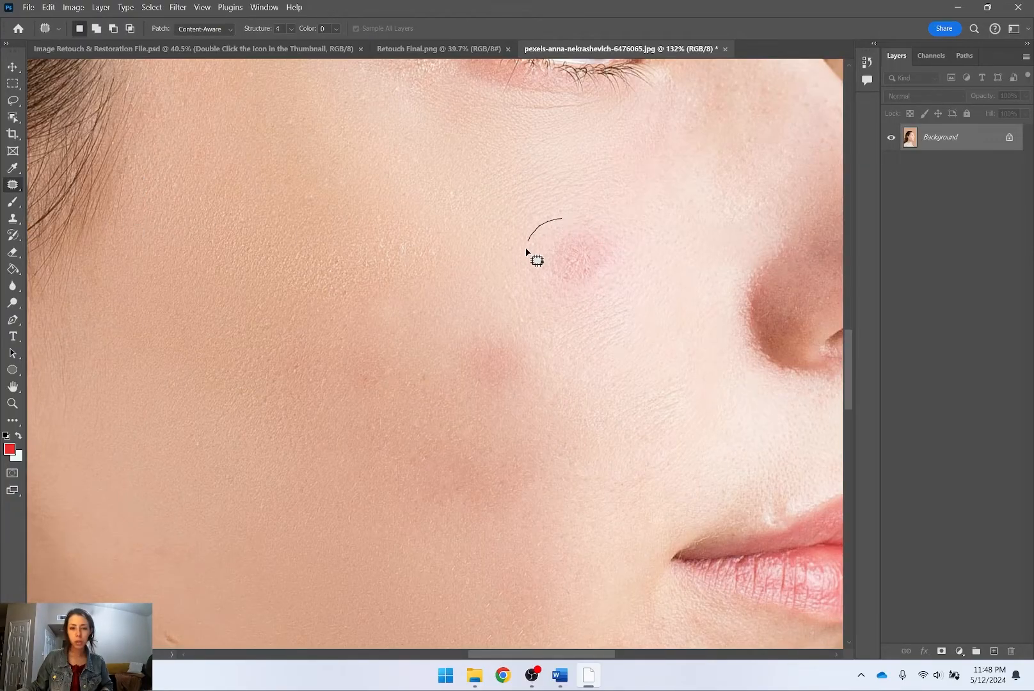
{"action": "mouse_move", "coordinate": [541, 293]}
{"action": "left_mouse_down"}
{"action": "mouse_move", "coordinate": [577, 298]}
{"action": "mouse_move", "coordinate": [606, 284]}
{"action": "mouse_move", "coordinate": [626, 256]}
{"action": "mouse_move", "coordinate": [625, 235]}
{"action": "mouse_move", "coordinate": [579, 219]}
{"action": "left_mouse_up"}
{"action": "mouse_move", "coordinate": [557, 263]}
{"action": "left_mouse_down"}
{"action": "mouse_move", "coordinate": [632, 290]}
{"action": "mouse_move", "coordinate": [665, 349]}
{"action": "left_mouse_up"}
{"action": "key", "text": "ctrl+d"}
{"action": "key", "text": "ctrl+z"}
{"action": "key", "text": "ctrl+z"}
Step: Try patching the outlined red cheek spot with the nostril as the source, and undo it
{"action": "left_click_drag", "start_coordinate": [667, 218], "coordinate": [404, 229]}
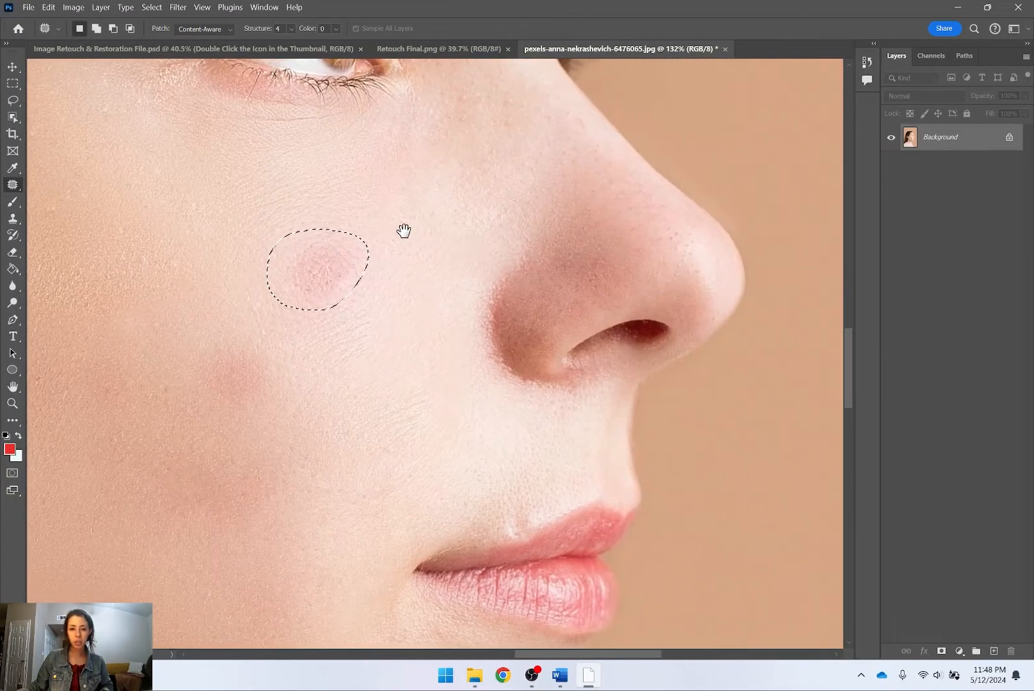
{"action": "left_click_drag", "start_coordinate": [319, 256], "coordinate": [639, 318]}
{"action": "key", "text": "ctrl+d"}
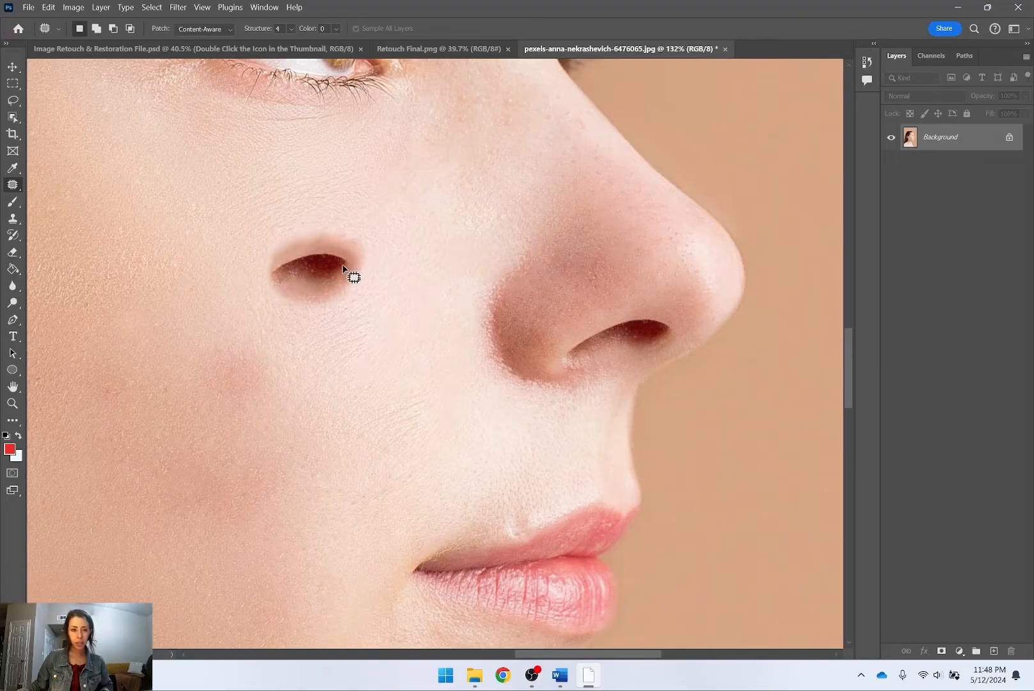
{"action": "key", "text": "ctrl+shift+d"}
Step: Patch the red cheek spot with clear skin from just above it and clear the selection
{"action": "left_click_drag", "start_coordinate": [313, 288], "coordinate": [299, 200]}
{"action": "key", "text": "ctrl+d"}
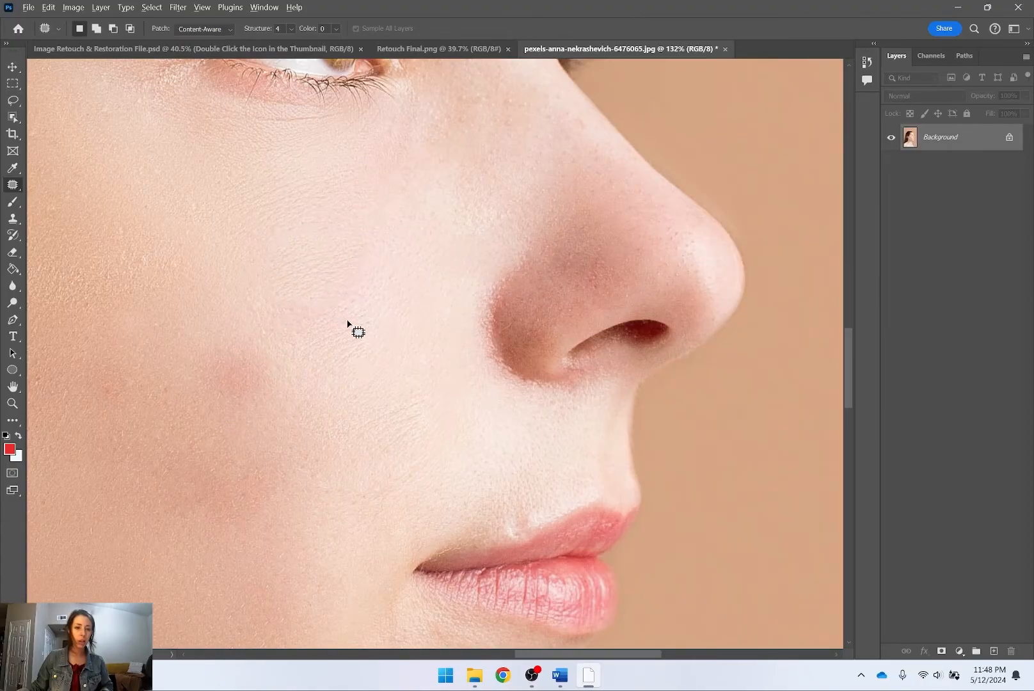
{"action": "scroll", "coordinate": [339, 323], "scroll_direction": "down", "scroll_amount": 8}
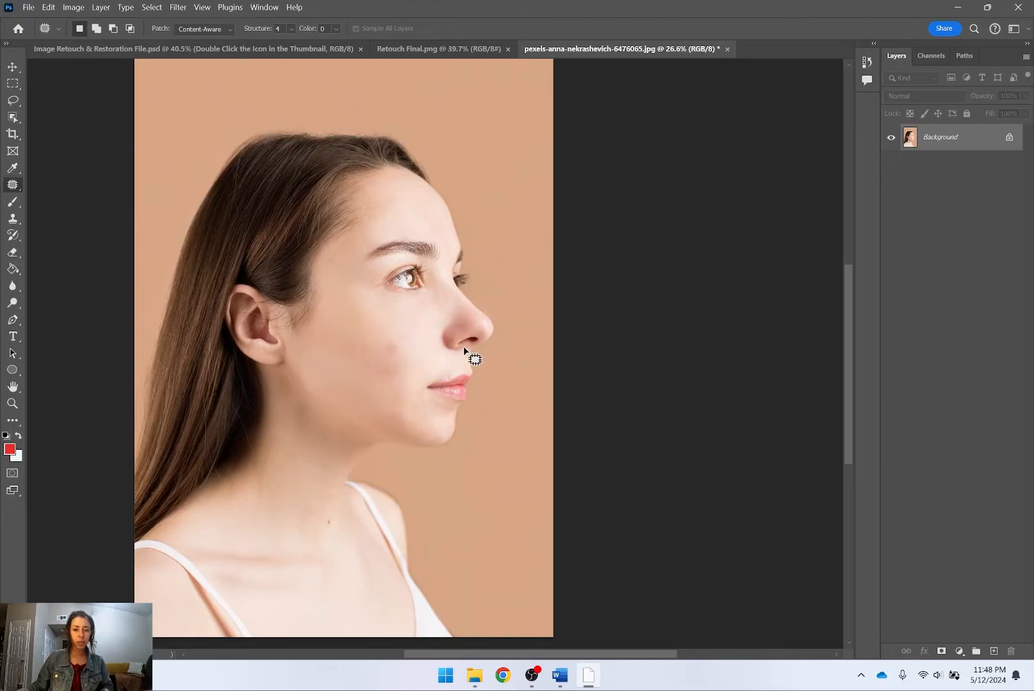
Step: Try patching a larger area of the mid-cheek with neighbouring skin, and undo the patches back to the outlined red spot
{"action": "scroll", "coordinate": [473, 353], "scroll_direction": "up", "scroll_amount": 6}
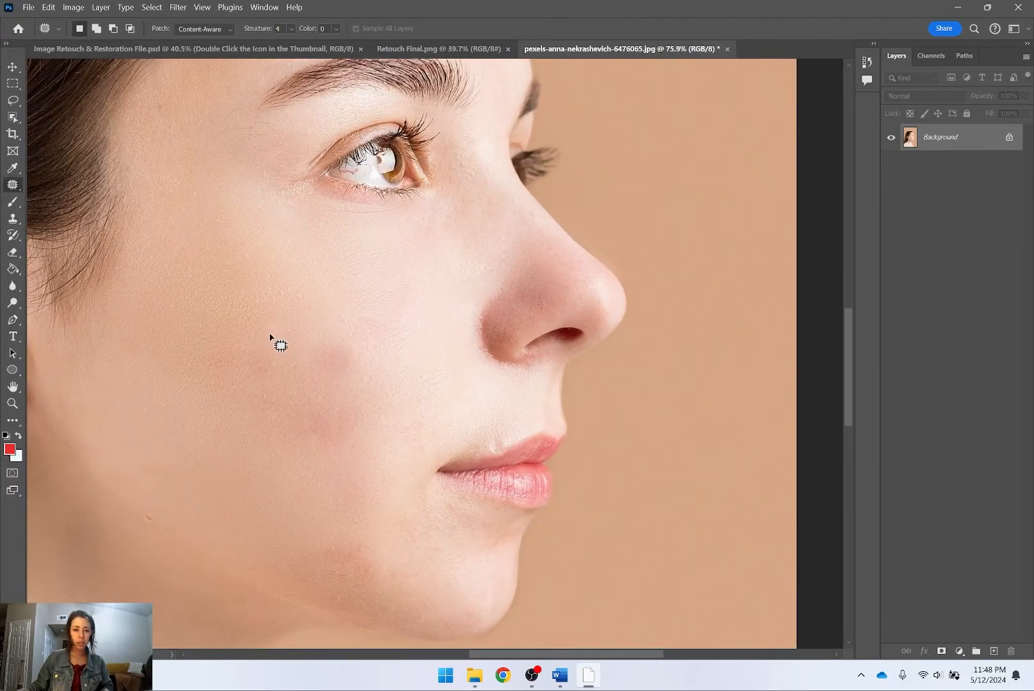
{"action": "scroll", "coordinate": [398, 367], "scroll_direction": "up", "scroll_amount": 2}
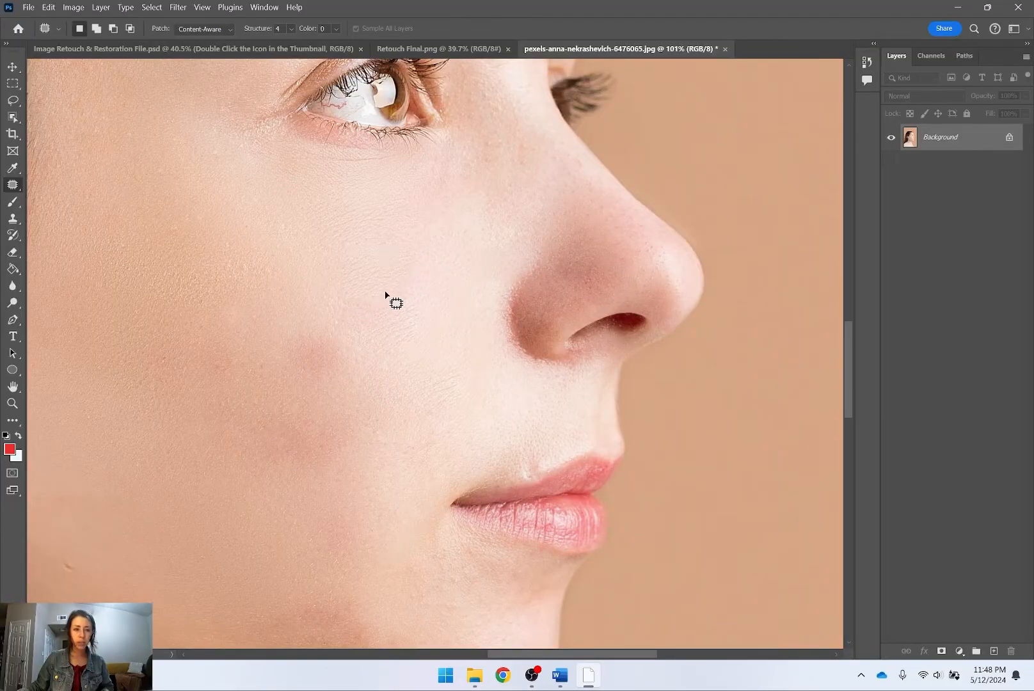
{"action": "mouse_move", "coordinate": [363, 228]}
{"action": "left_mouse_down"}
{"action": "mouse_move", "coordinate": [320, 258]}
{"action": "mouse_move", "coordinate": [332, 310]}
{"action": "mouse_move", "coordinate": [381, 325]}
{"action": "left_mouse_up"}
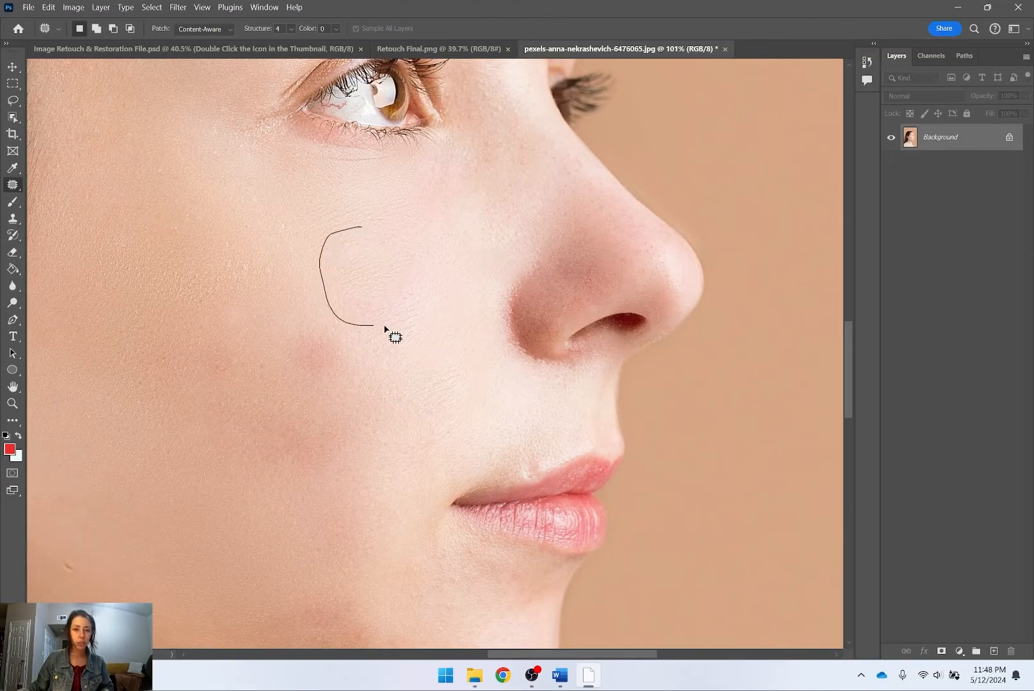
{"action": "left_click_drag", "start_coordinate": [425, 250], "coordinate": [410, 229]}
{"action": "mouse_move", "coordinate": [395, 270]}
{"action": "left_mouse_down"}
{"action": "mouse_move", "coordinate": [436, 265]}
{"action": "mouse_move", "coordinate": [435, 282]}
{"action": "left_mouse_up"}
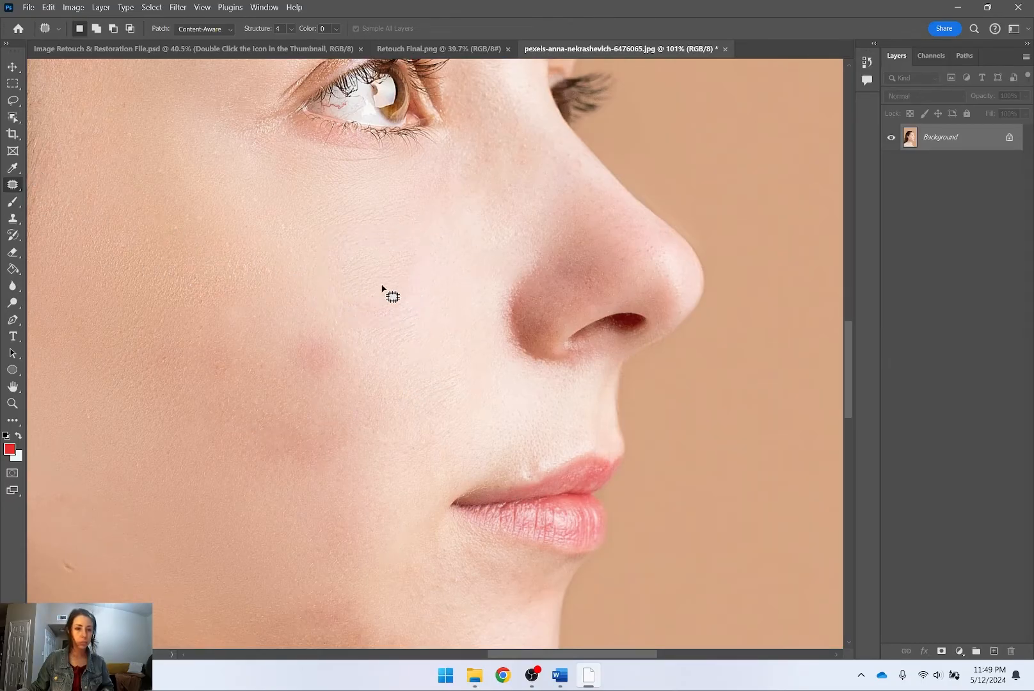
{"action": "left_click_drag", "start_coordinate": [387, 289], "coordinate": [441, 351]}
{"action": "key", "text": "ctrl+d"}
{"action": "key", "text": "ctrl+z"}
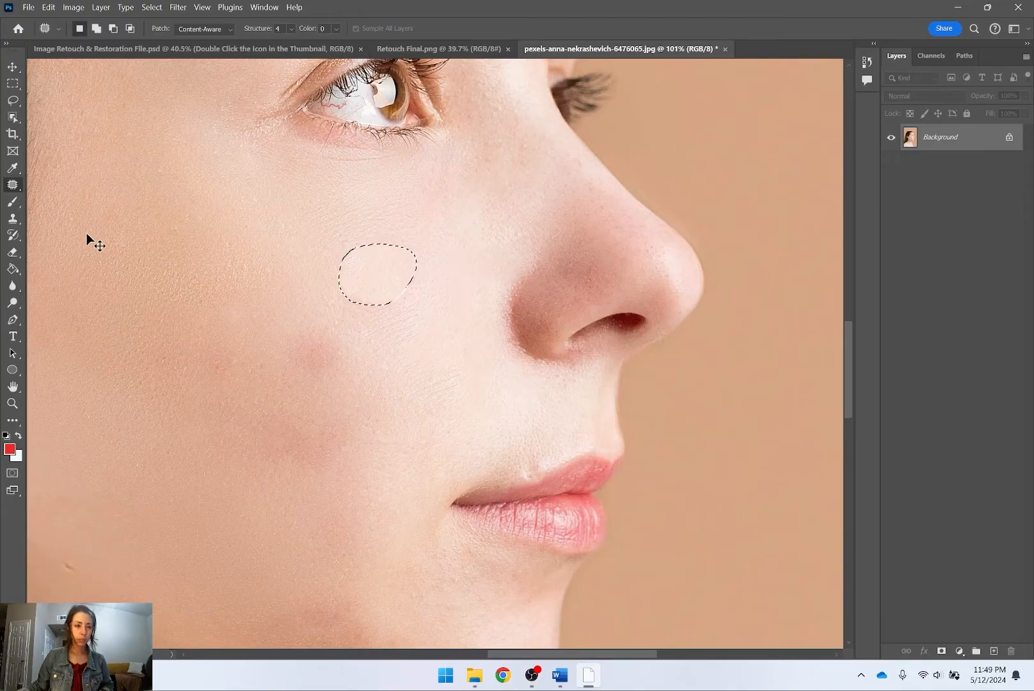
{"action": "key", "text": "ctrl+z"}
Step: Try relocating the selected red spot onto the plain background with the Content-Aware Move Tool, undo it, and deselect
{"action": "mouse_move", "coordinate": [12, 219]}
{"action": "left_mouse_down"}
{"action": "mouse_move", "coordinate": [32, 215]}
{"action": "mouse_move", "coordinate": [58, 185]}
{"action": "mouse_move", "coordinate": [78, 252]}
{"action": "left_mouse_up"}
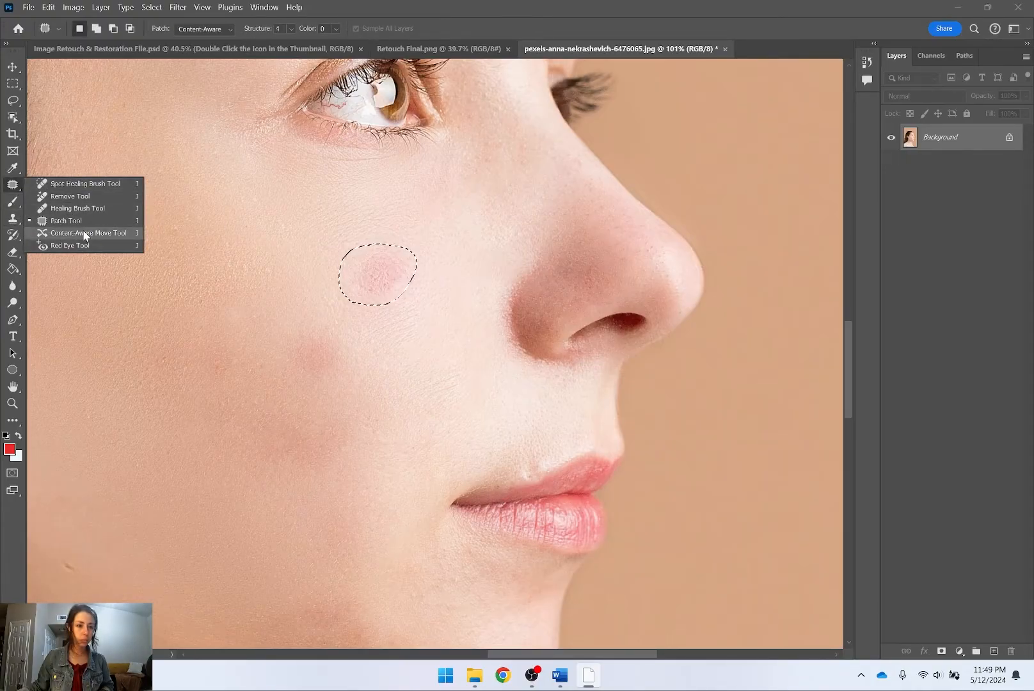
{"action": "left_click", "coordinate": [87, 233]}
{"action": "left_click_drag", "start_coordinate": [381, 275], "coordinate": [726, 420]}
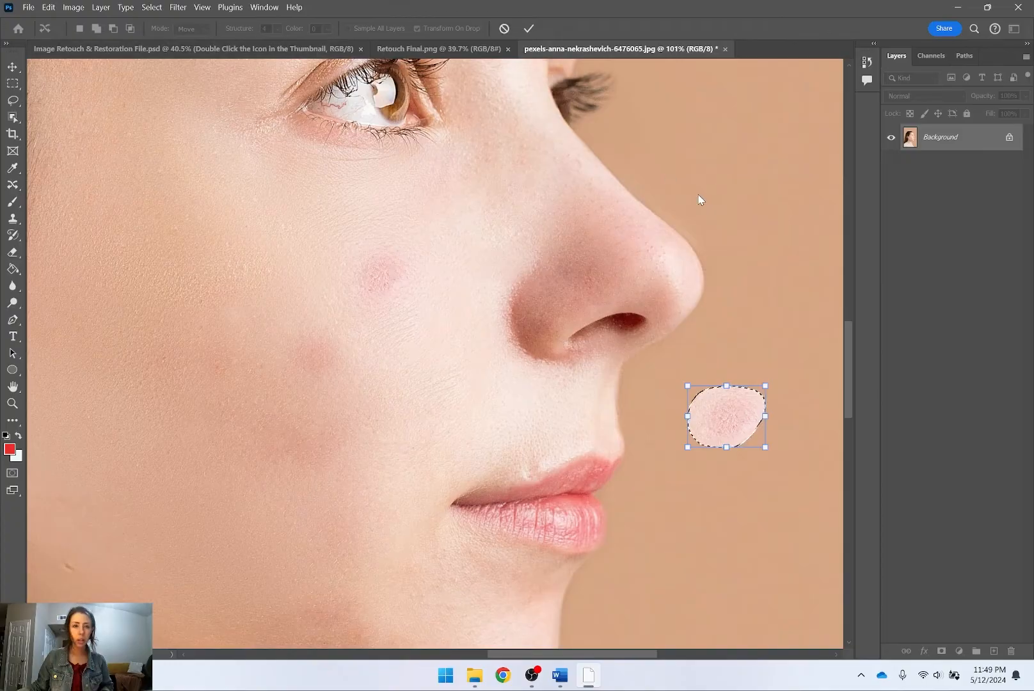
{"action": "left_click", "coordinate": [529, 28]}
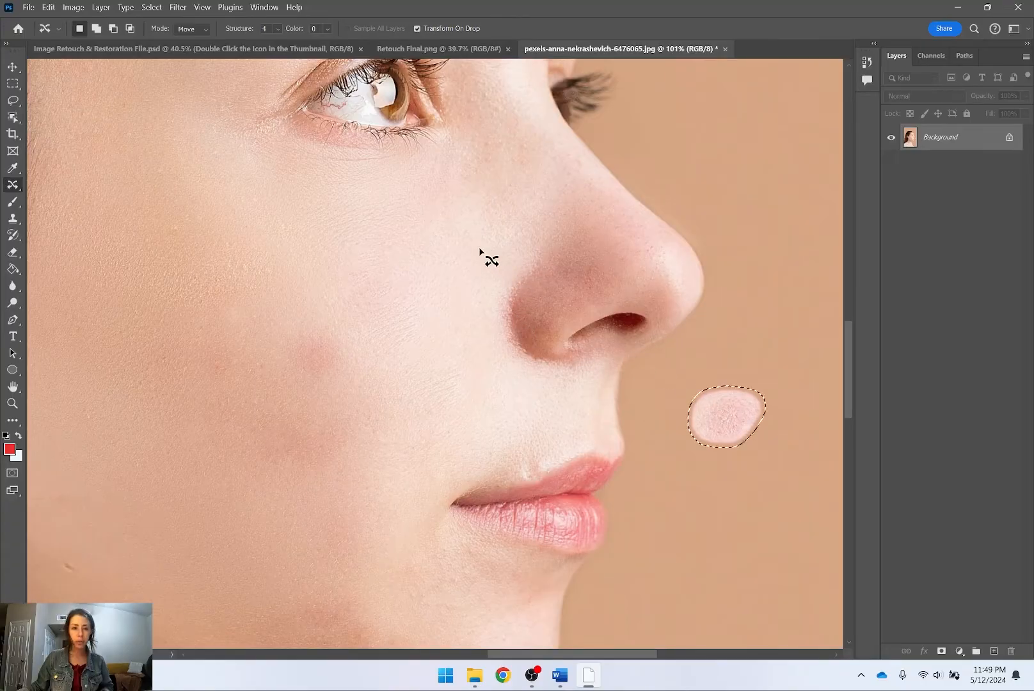
{"action": "key", "text": "ctrl+z"}
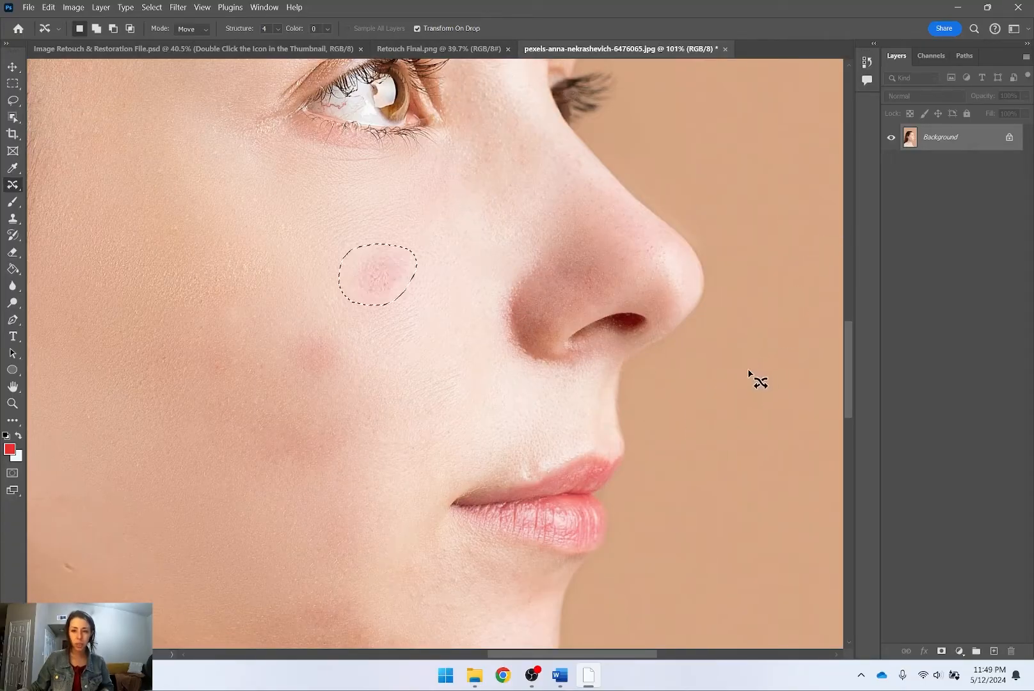
{"action": "key", "text": "ctrl+d"}
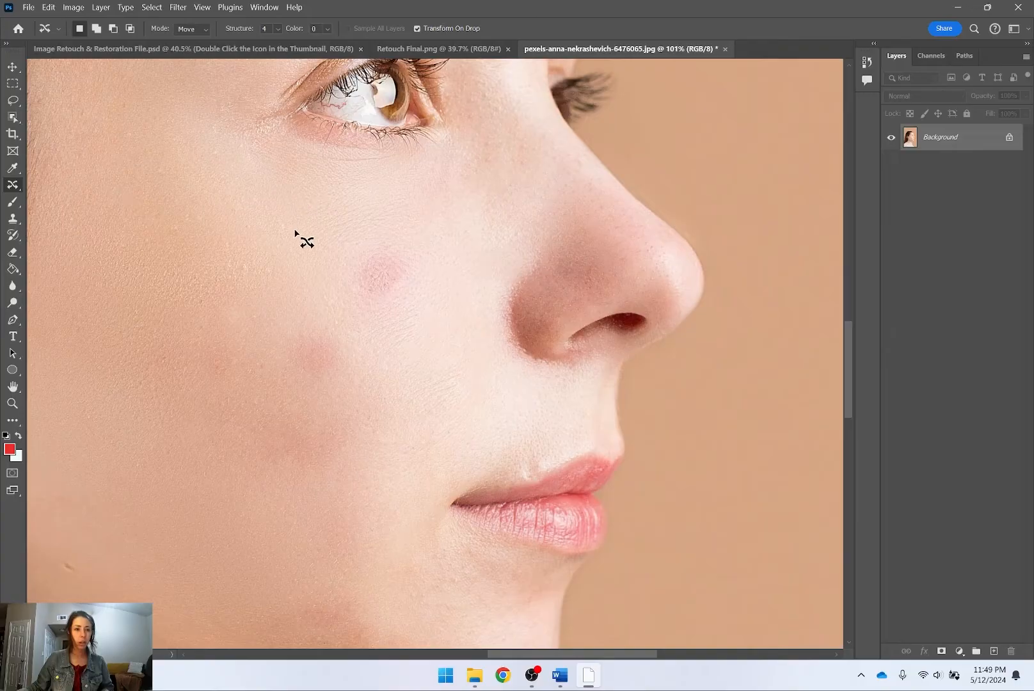
Step: Outline the nostril area, try moving it onto the cheek with Content-Aware Move, and undo the move
{"action": "mouse_move", "coordinate": [505, 314]}
{"action": "left_mouse_down"}
{"action": "mouse_move", "coordinate": [545, 363]}
{"action": "mouse_move", "coordinate": [627, 337]}
{"action": "left_mouse_up"}
{"action": "left_click_drag", "start_coordinate": [584, 251], "coordinate": [544, 260]}
{"action": "mouse_move", "coordinate": [573, 324]}
{"action": "left_mouse_down"}
{"action": "mouse_move", "coordinate": [434, 455]}
{"action": "mouse_move", "coordinate": [239, 364]}
{"action": "left_mouse_up"}
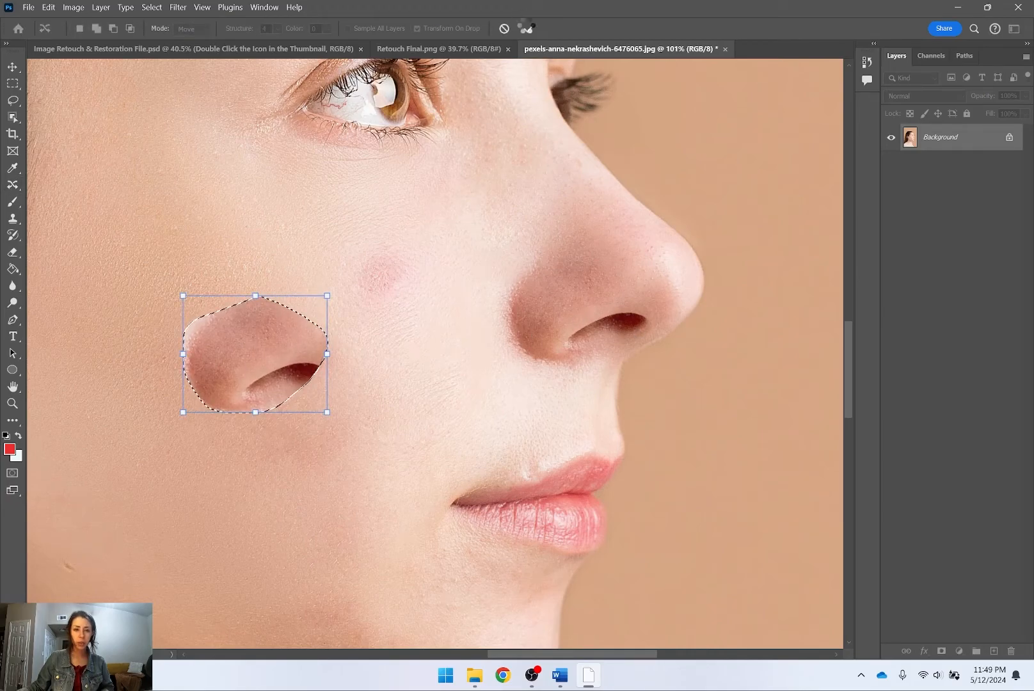
{"action": "key", "text": "Return"}
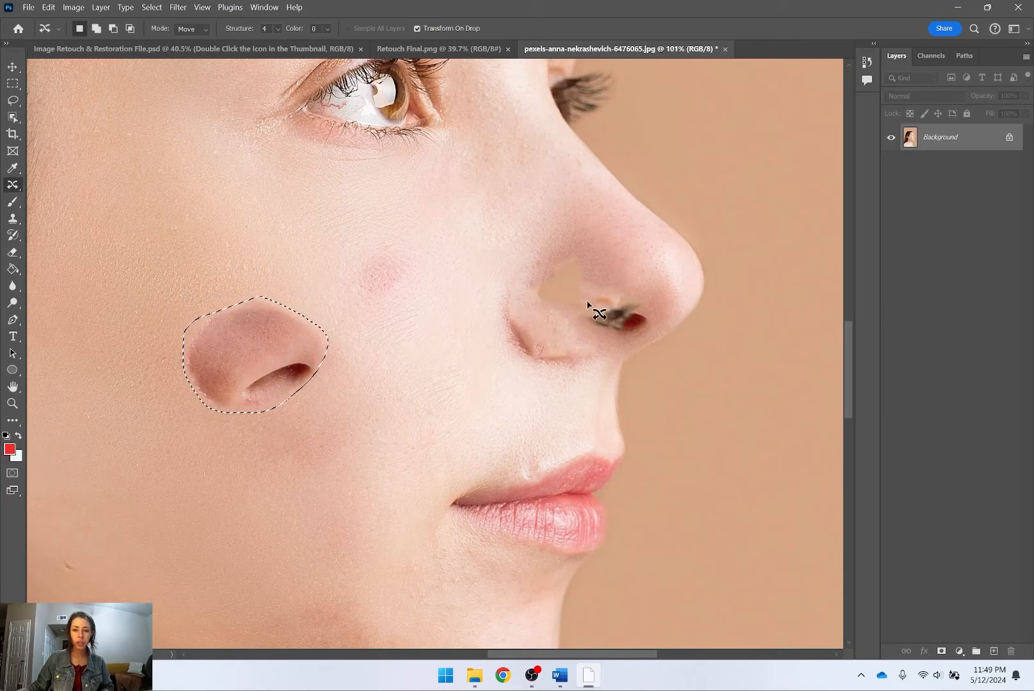
{"action": "key", "text": "ctrl+z"}
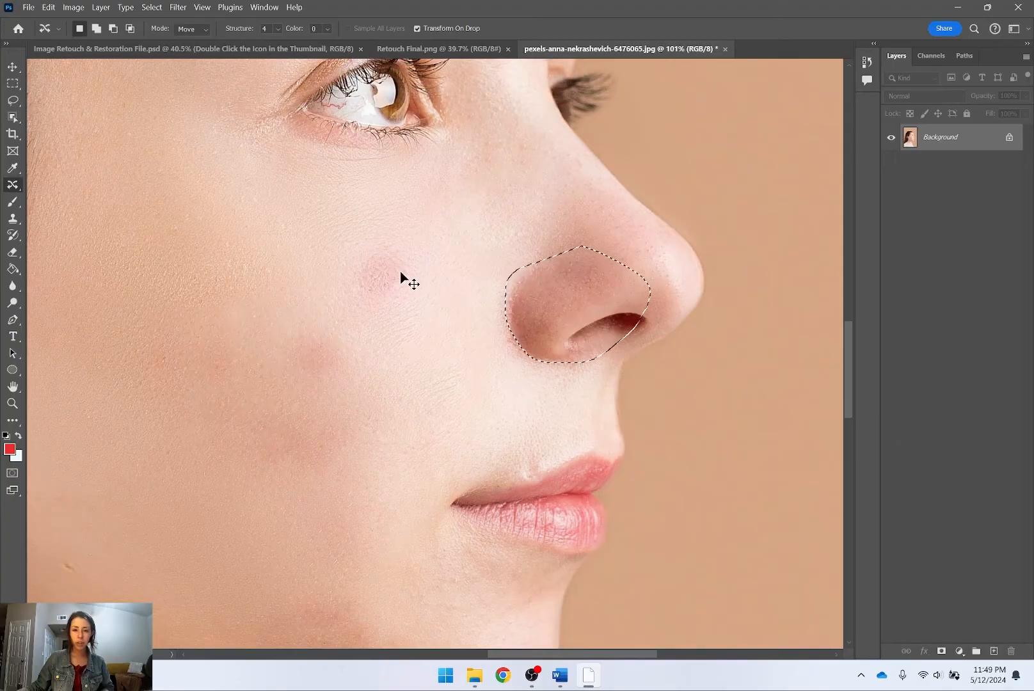
Step: Try moving the selected nostril area onto the background beside the lips in Move mode, undo it, and deselect
{"action": "left_click", "coordinate": [190, 28]}
{"action": "left_click", "coordinate": [469, 320]}
{"action": "left_click_drag", "start_coordinate": [566, 298], "coordinate": [724, 463]}
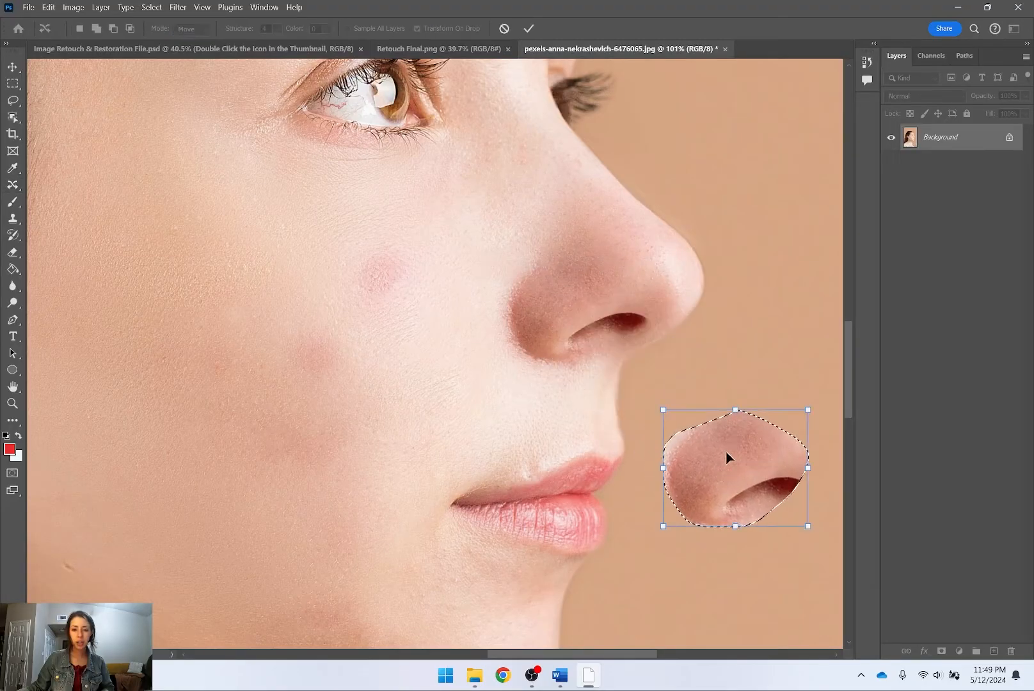
{"action": "left_click", "coordinate": [528, 28]}
{"action": "left_click_drag", "start_coordinate": [623, 354], "coordinate": [495, 283]}
{"action": "key", "text": "ctrl+z"}
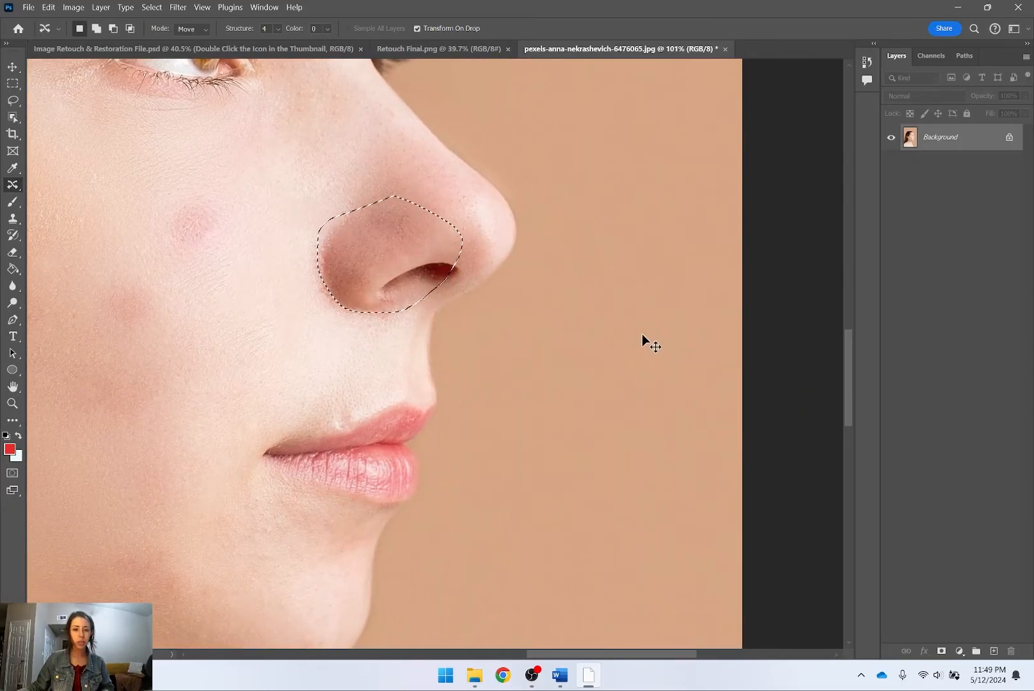
{"action": "scroll", "coordinate": [589, 312], "scroll_direction": "down", "scroll_amount": 5}
{"action": "key", "text": "ctrl+d"}
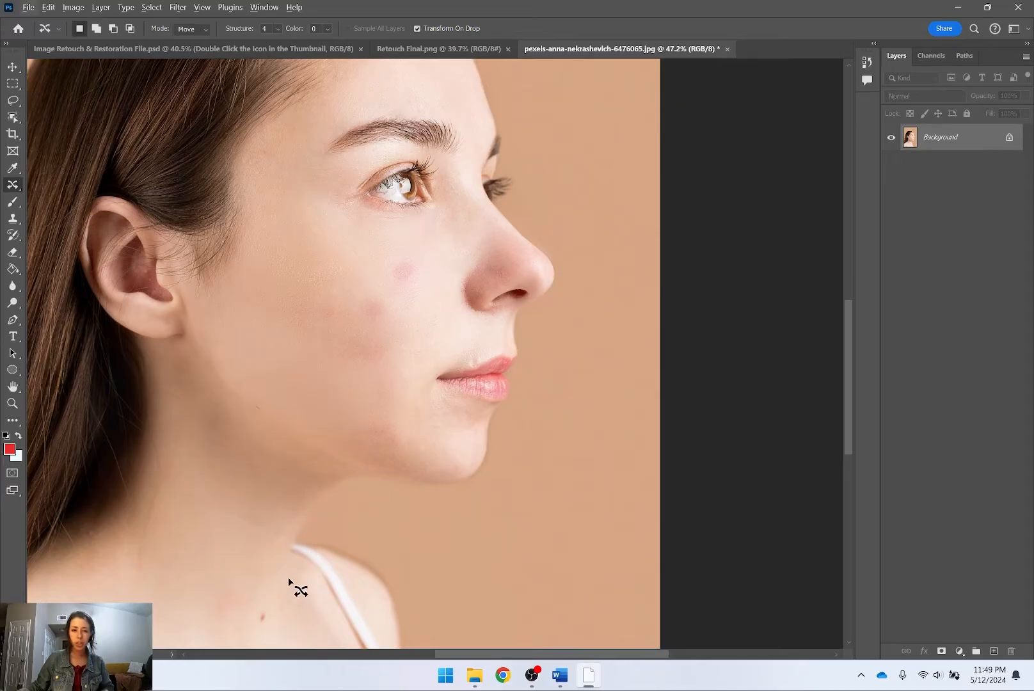
Step: Outline the mole on the upper chest, try moving it up toward the neck in Move mode, and undo it
{"action": "scroll", "coordinate": [274, 434], "scroll_direction": "up", "scroll_amount": 5}
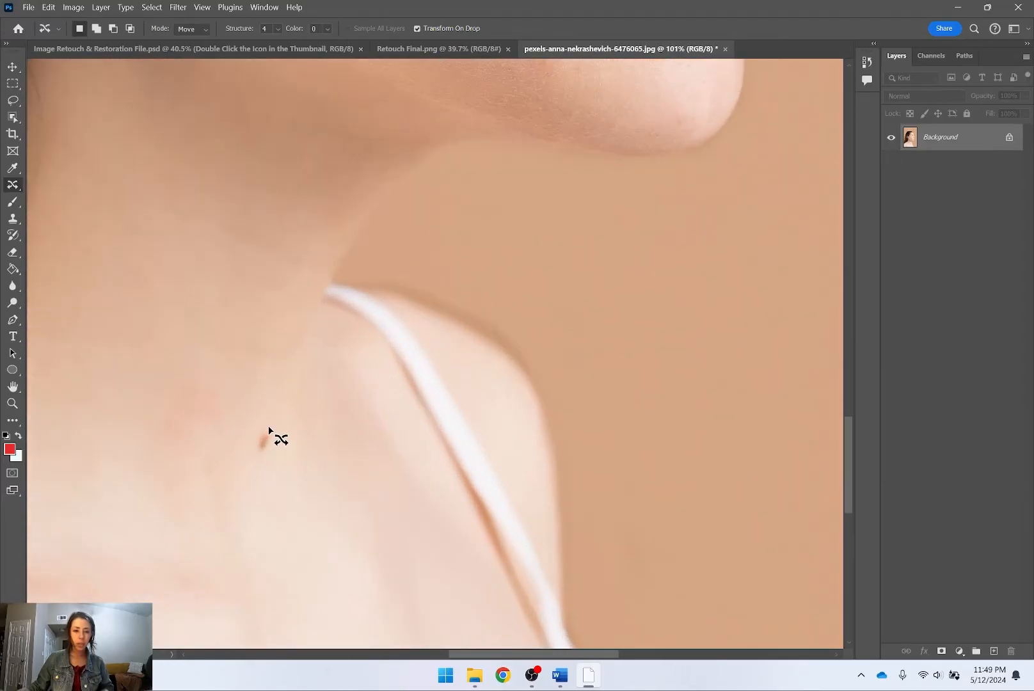
{"action": "mouse_move", "coordinate": [284, 440]}
{"action": "left_mouse_down"}
{"action": "mouse_move", "coordinate": [279, 457]}
{"action": "mouse_move", "coordinate": [171, 393]}
{"action": "left_mouse_up"}
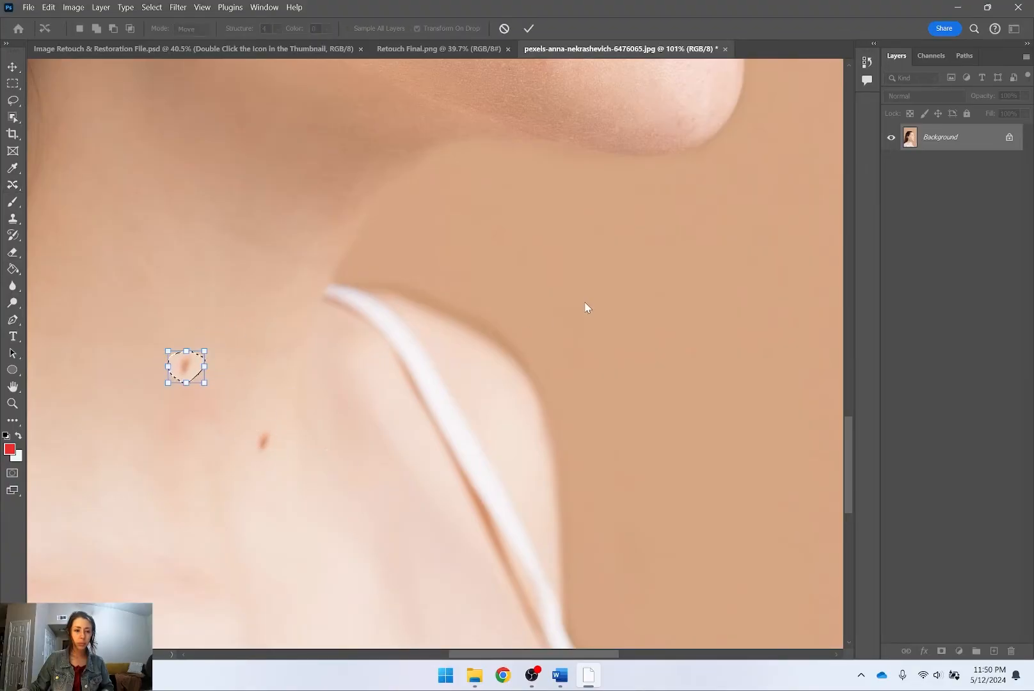
{"action": "left_click", "coordinate": [531, 30]}
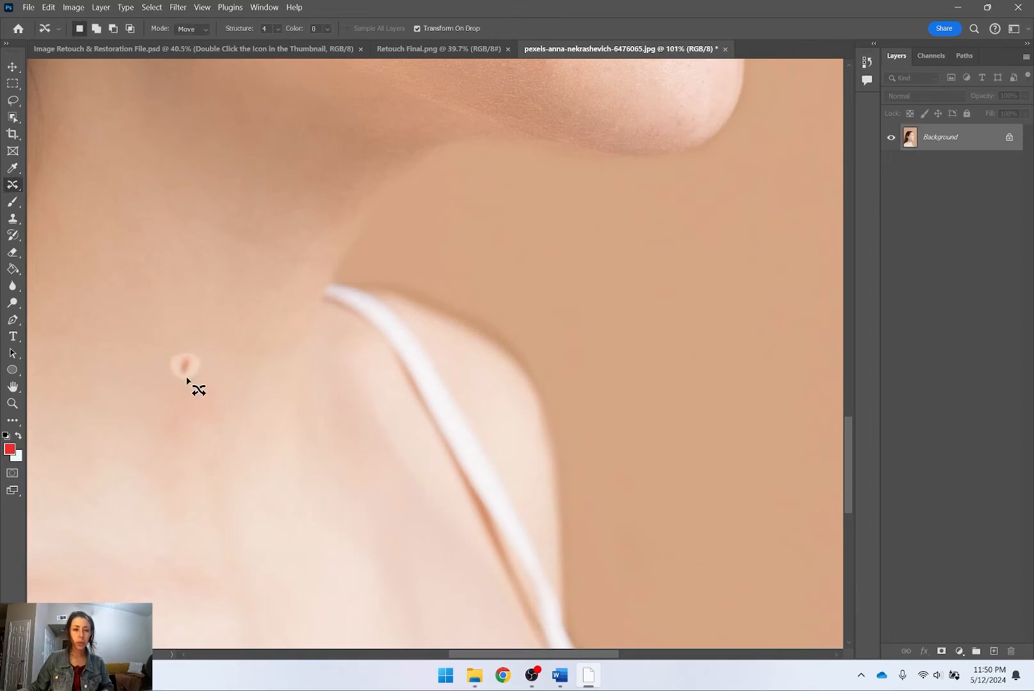
{"action": "key", "text": "ctrl+z"}
Step: Duplicate the chest mole onto the skin beside the white strap with Content-Aware Move in Extend mode
{"action": "left_click", "coordinate": [201, 32]}
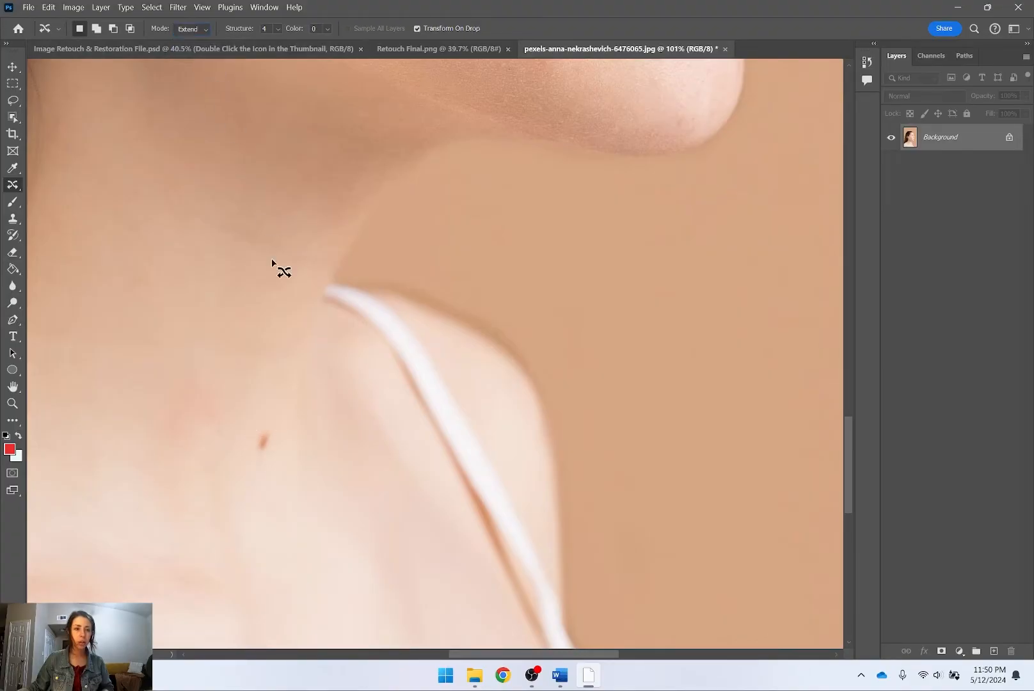
{"action": "left_click_drag", "start_coordinate": [276, 454], "coordinate": [263, 422]}
{"action": "mouse_move", "coordinate": [260, 444]}
{"action": "left_mouse_down"}
{"action": "mouse_move", "coordinate": [375, 419]}
{"action": "mouse_move", "coordinate": [376, 401]}
{"action": "left_mouse_up"}
{"action": "key", "text": "Return"}
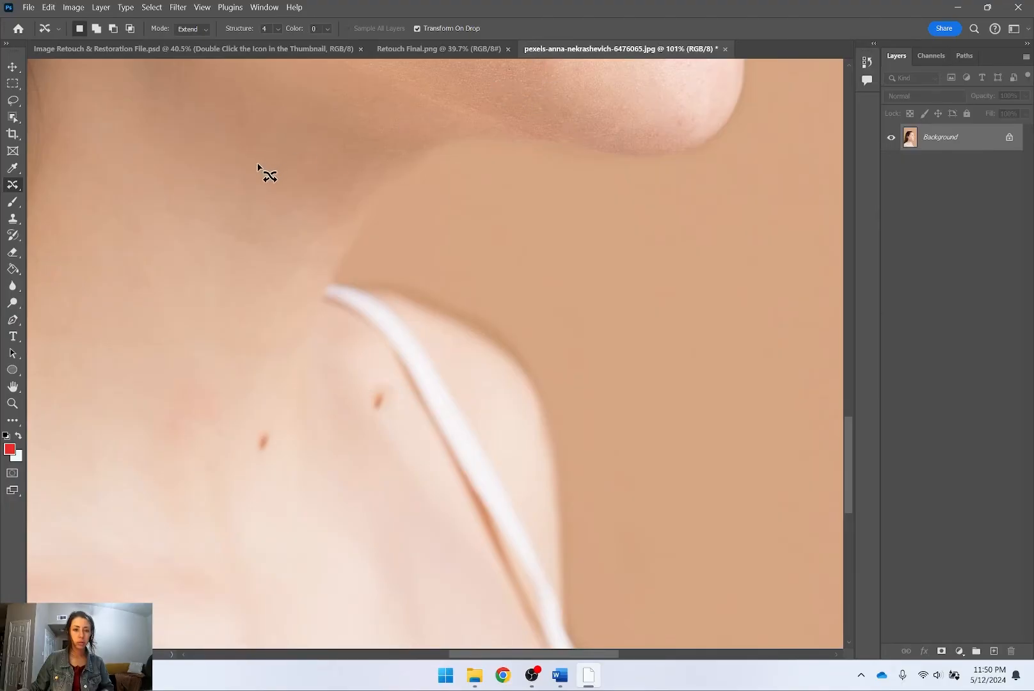
Step: Try duplicating the chest mole onto the skin just above it with Content-Aware Move in Extend mode
{"action": "mouse_move", "coordinate": [242, 458]}
{"action": "left_mouse_down"}
{"action": "mouse_move", "coordinate": [270, 446]}
{"action": "mouse_move", "coordinate": [238, 342]}
{"action": "mouse_move", "coordinate": [332, 379]}
{"action": "left_mouse_up"}
{"action": "left_click_drag", "start_coordinate": [270, 409], "coordinate": [253, 414]}
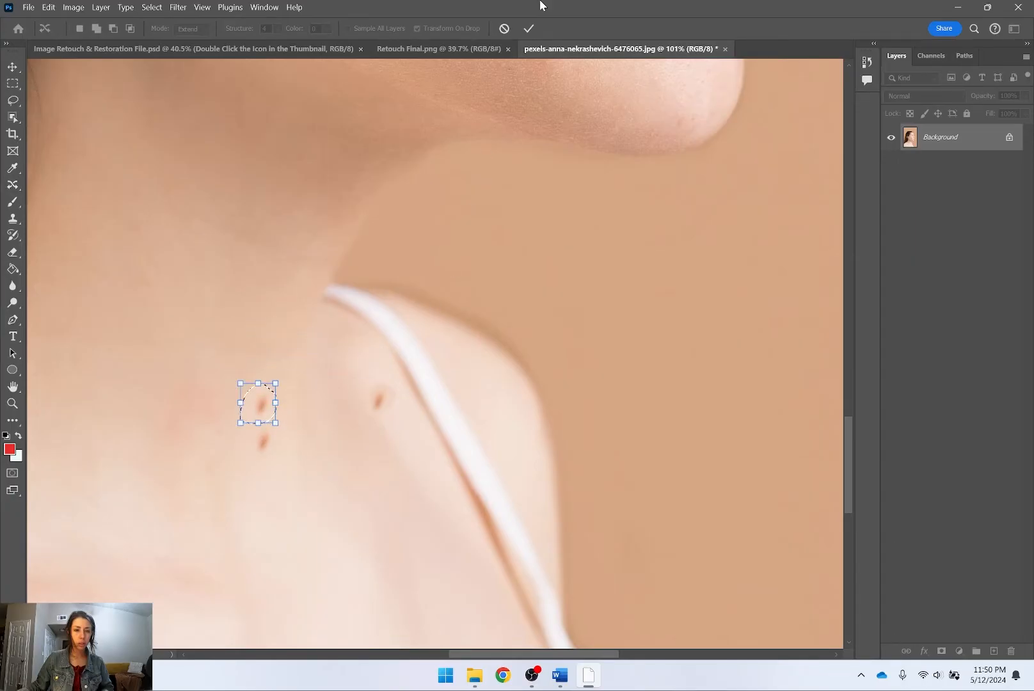
{"action": "left_click", "coordinate": [528, 28]}
{"action": "left_click", "coordinate": [642, 249]}
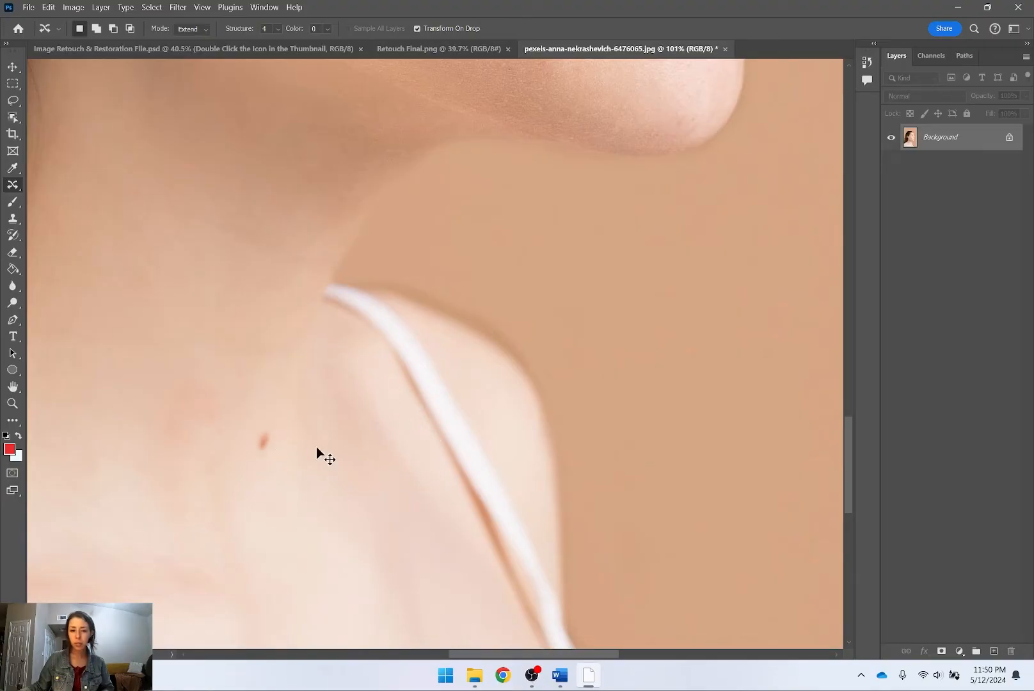
Step: Outline the reddish cheek blemish and duplicate it onto the skin between the eye and nostril in Extend mode
{"action": "scroll", "coordinate": [389, 324], "scroll_direction": "down", "scroll_amount": 6}
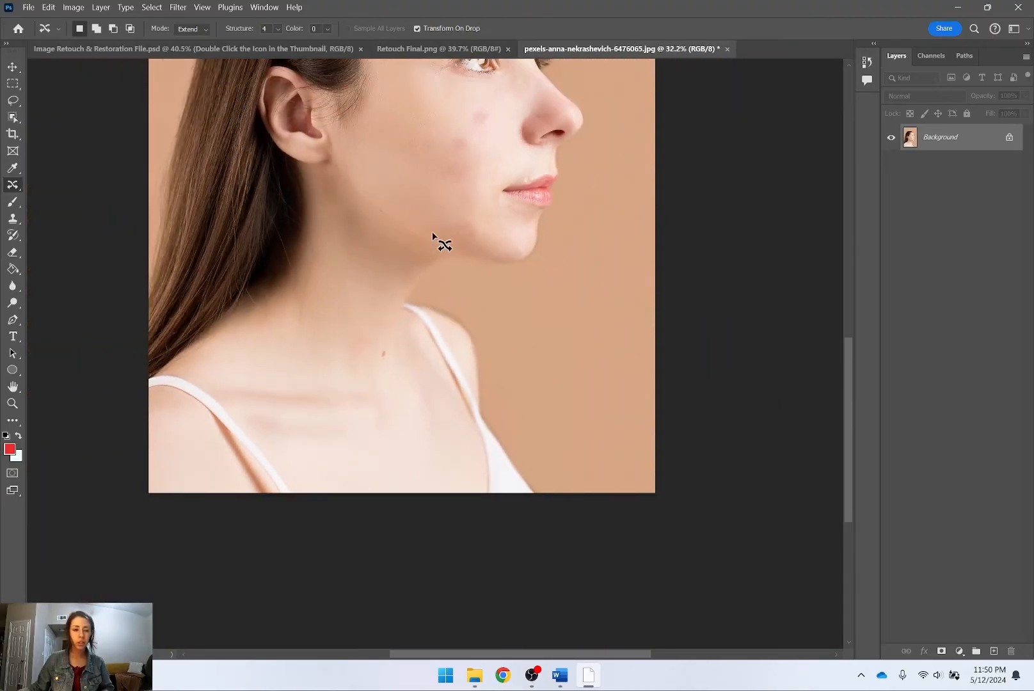
{"action": "left_click_drag", "start_coordinate": [456, 209], "coordinate": [318, 422]}
{"action": "scroll", "coordinate": [330, 352], "scroll_direction": "up", "scroll_amount": 6}
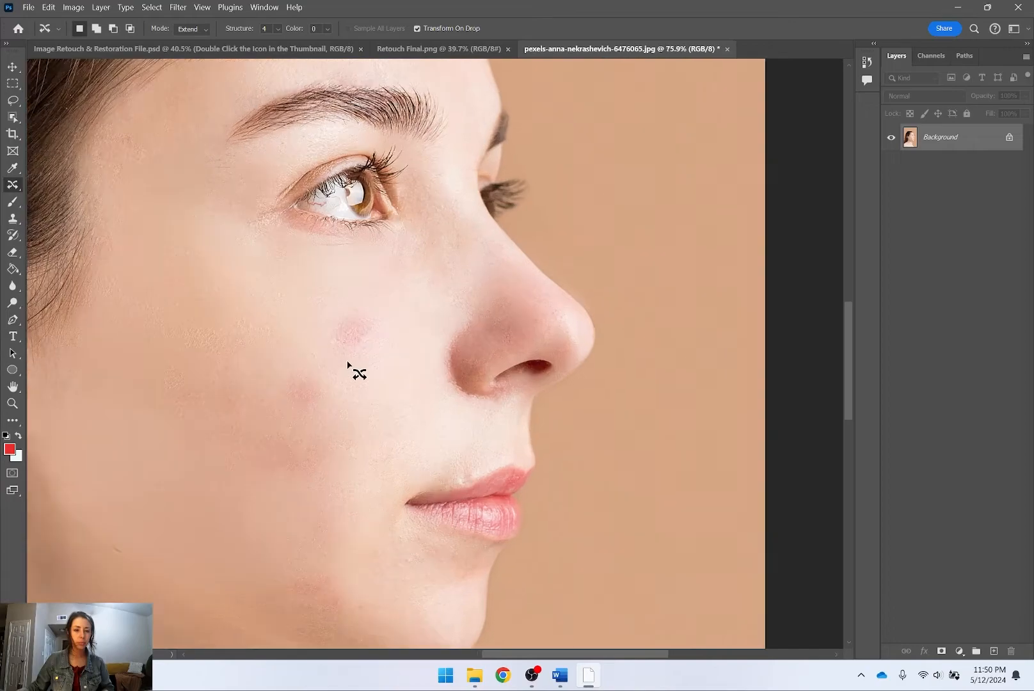
{"action": "scroll", "coordinate": [384, 254], "scroll_direction": "down", "scroll_amount": 2}
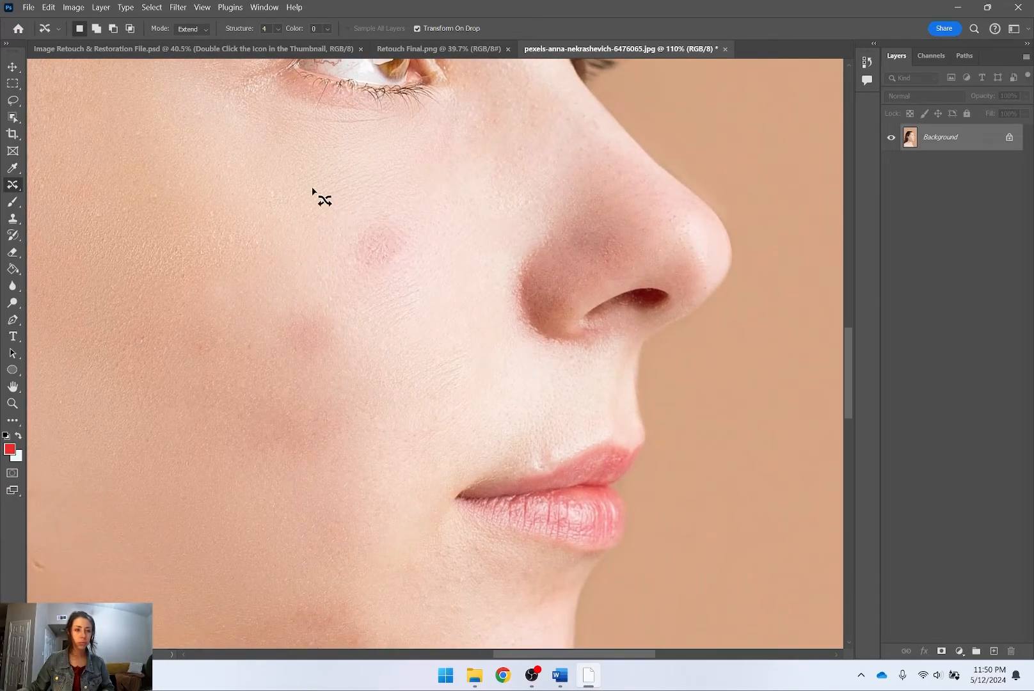
{"action": "mouse_move", "coordinate": [356, 204]}
{"action": "left_mouse_down"}
{"action": "mouse_move", "coordinate": [409, 282]}
{"action": "mouse_move", "coordinate": [397, 208]}
{"action": "left_mouse_up"}
{"action": "mouse_move", "coordinate": [376, 256]}
{"action": "left_mouse_down"}
{"action": "mouse_move", "coordinate": [419, 204]}
{"action": "mouse_move", "coordinate": [461, 181]}
{"action": "left_mouse_up"}
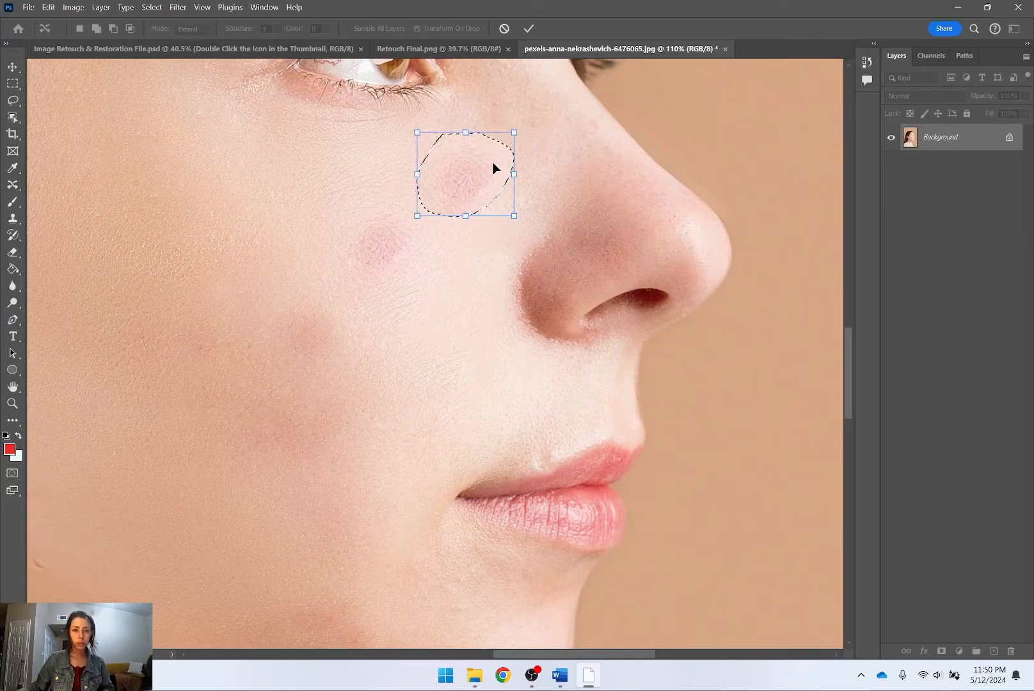
{"action": "left_click", "coordinate": [528, 29]}
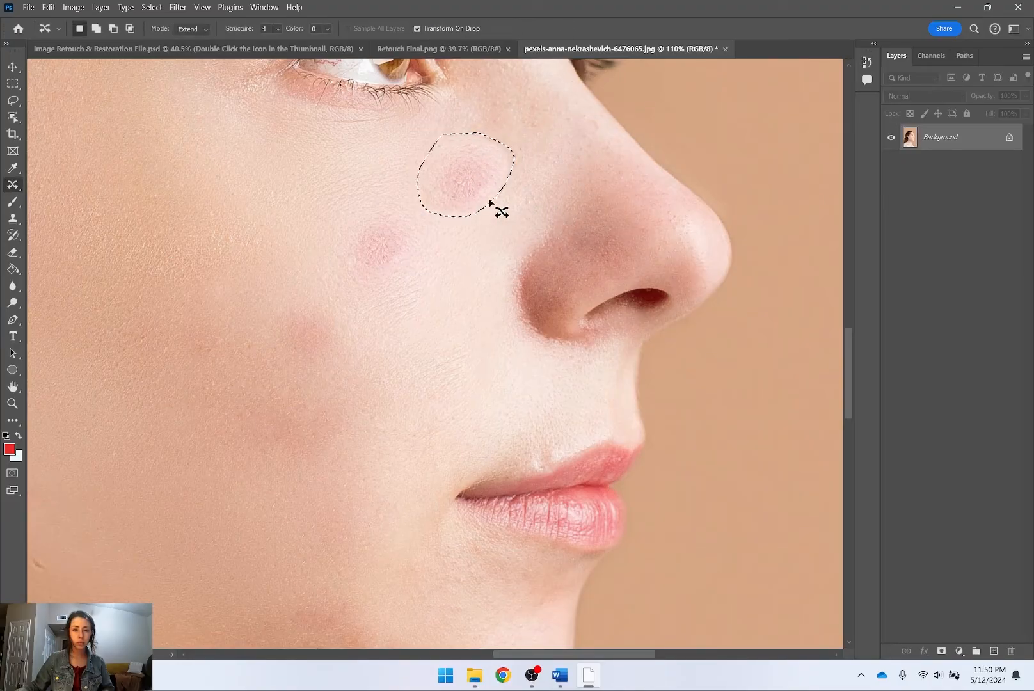
Step: Move the selected blemish copy off the cheek onto the background beside the lips with Content-Aware Move in Move mode, and deselect
{"action": "left_click_drag", "start_coordinate": [471, 188], "coordinate": [796, 345]}
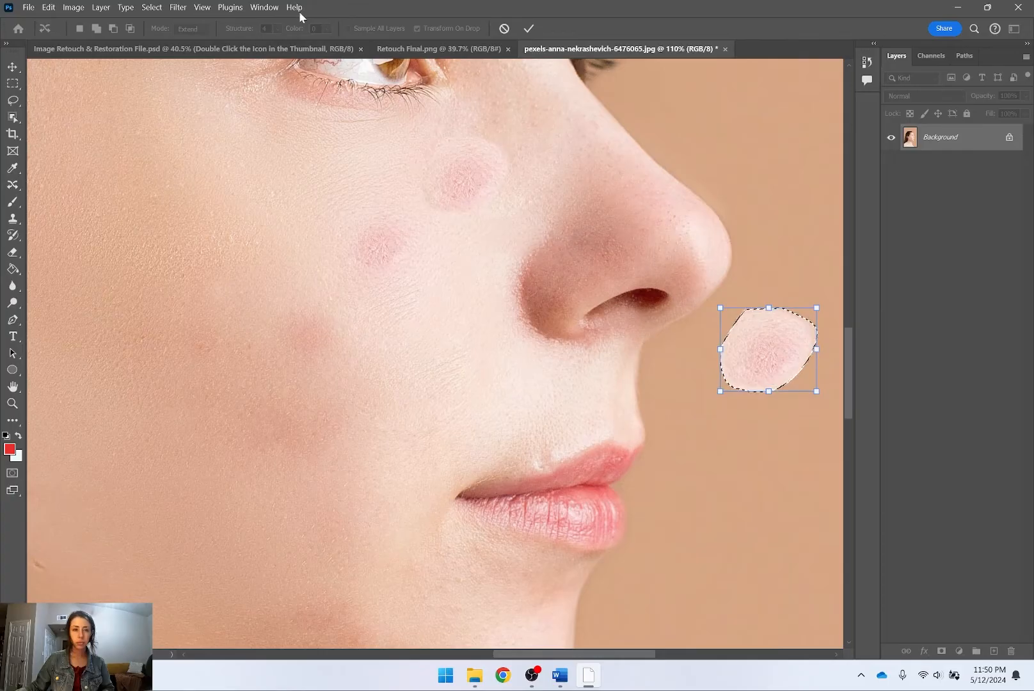
{"action": "left_click", "coordinate": [504, 28]}
{"action": "left_click", "coordinate": [192, 29]}
{"action": "left_click", "coordinate": [190, 42]}
{"action": "left_click_drag", "start_coordinate": [466, 185], "coordinate": [681, 391]}
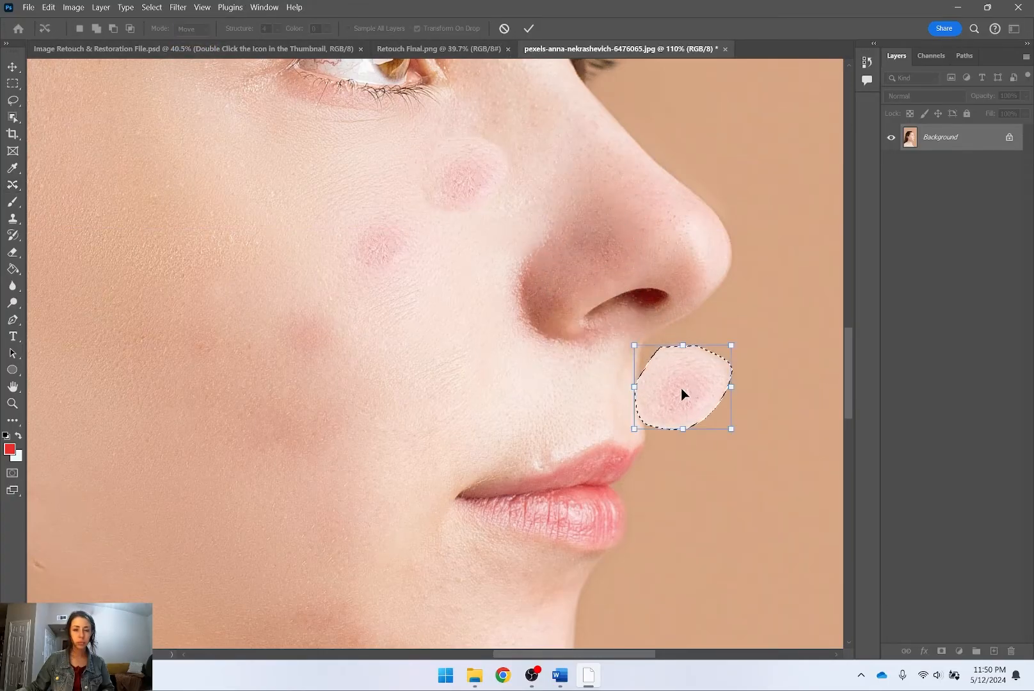
{"action": "left_click", "coordinate": [504, 29]}
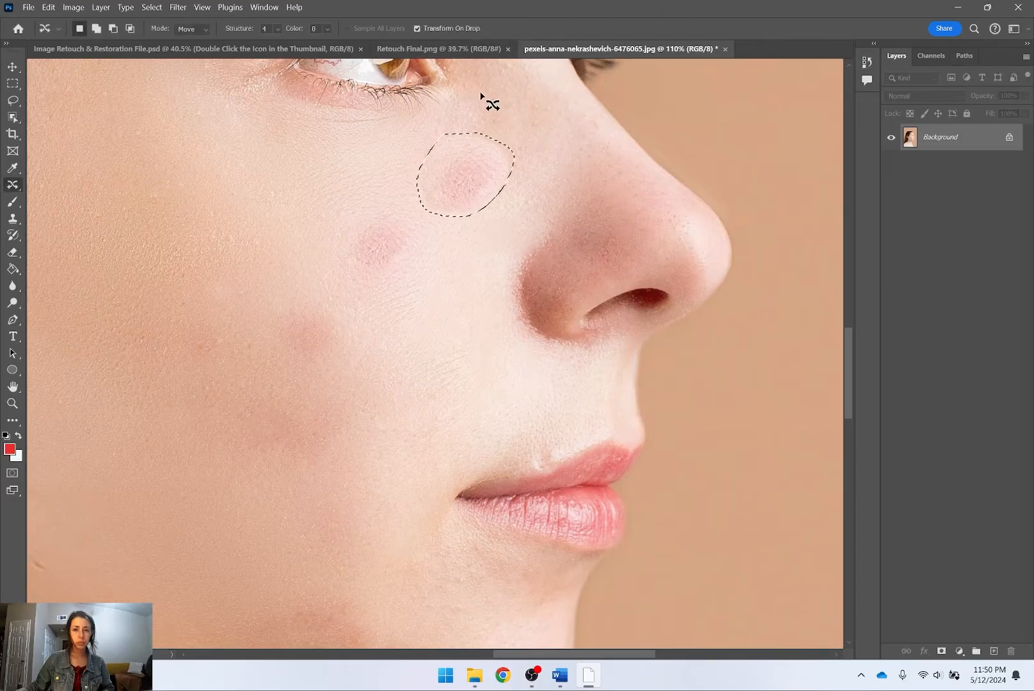
{"action": "left_click_drag", "start_coordinate": [480, 170], "coordinate": [747, 427]}
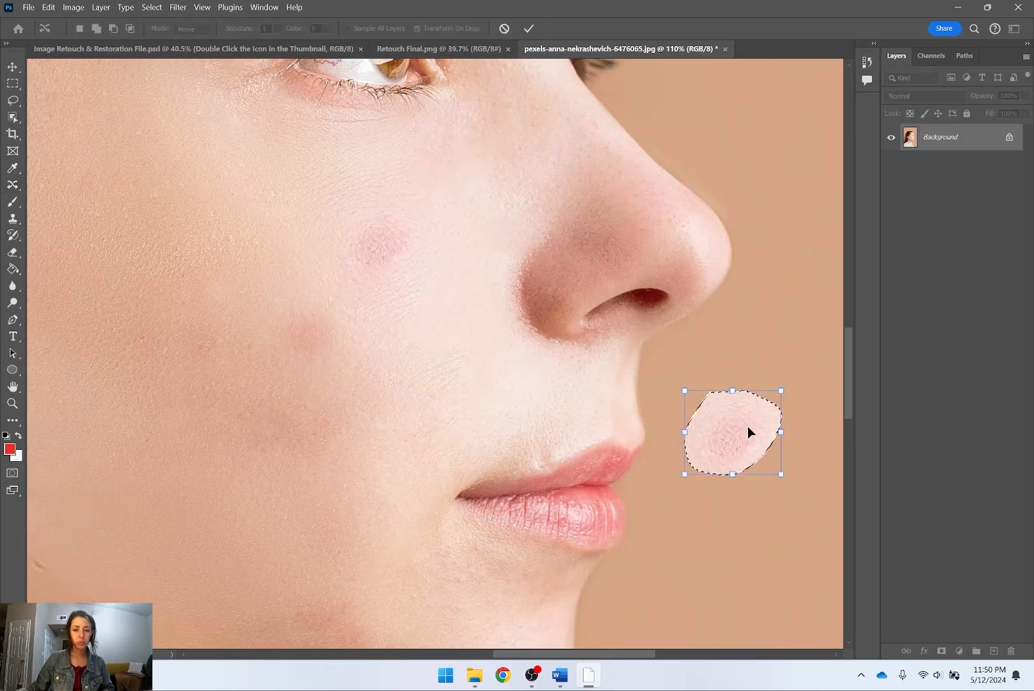
{"action": "left_click", "coordinate": [529, 28]}
{"action": "left_click_drag", "start_coordinate": [727, 379], "coordinate": [577, 331]}
{"action": "key", "text": "ctrl+d"}
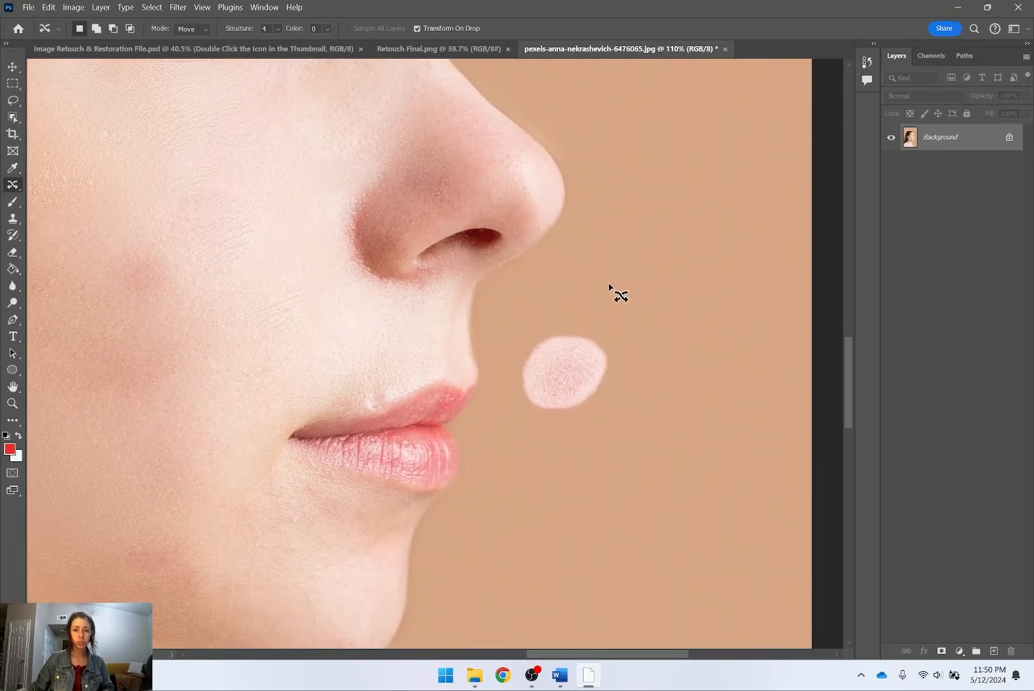
Step: Outline the pink spot on the background with the Lasso, replace it with clean background using the Patch tool, and deselect
{"action": "left_click", "coordinate": [13, 100]}
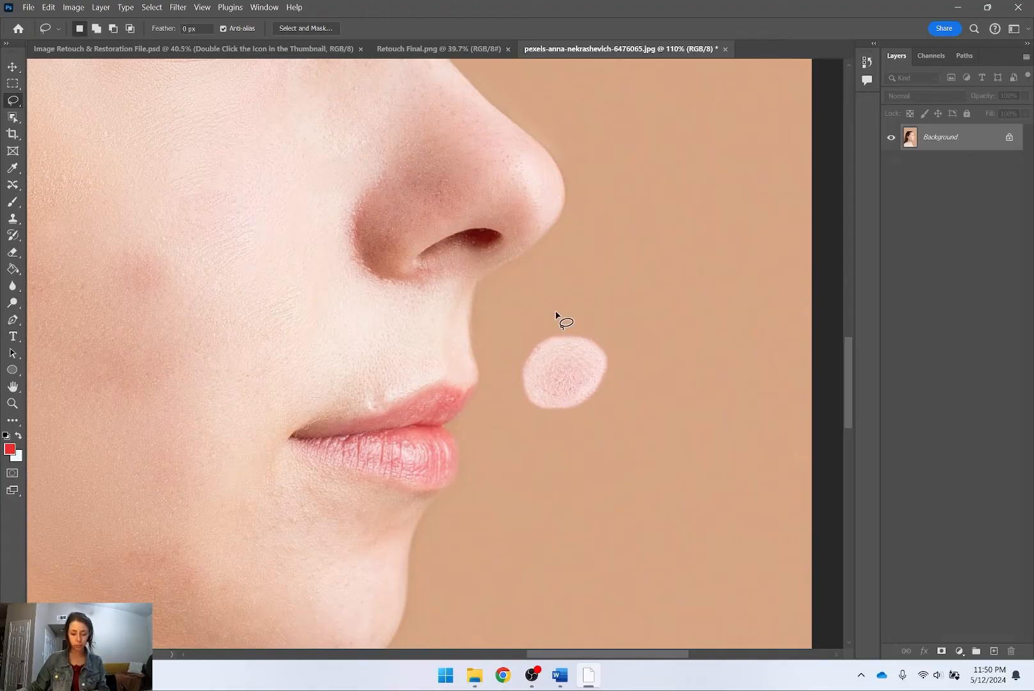
{"action": "mouse_move", "coordinate": [529, 344]}
{"action": "left_mouse_down"}
{"action": "mouse_move", "coordinate": [630, 351]}
{"action": "mouse_move", "coordinate": [601, 326]}
{"action": "left_mouse_up"}
{"action": "key", "text": "alt"}
{"action": "mouse_move", "coordinate": [561, 384]}
{"action": "left_mouse_down"}
{"action": "mouse_move", "coordinate": [653, 266]}
{"action": "mouse_move", "coordinate": [563, 382]}
{"action": "mouse_move", "coordinate": [552, 359]}
{"action": "left_mouse_up"}
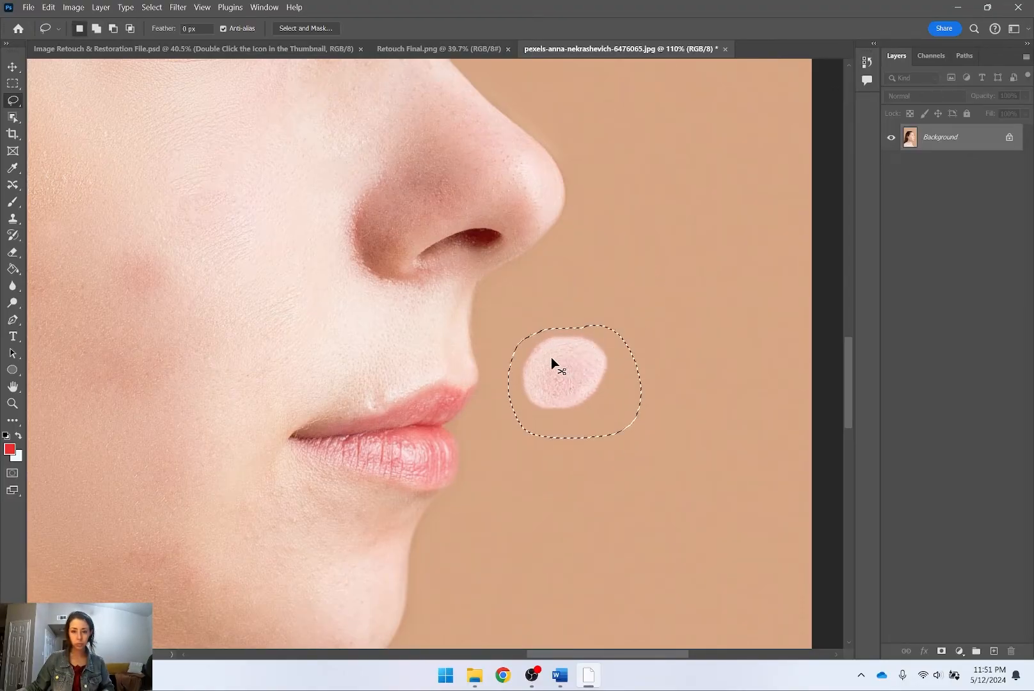
{"action": "right_click", "coordinate": [13, 185]}
{"action": "left_click", "coordinate": [77, 221]}
{"action": "left_click_drag", "start_coordinate": [612, 388], "coordinate": [674, 243]}
{"action": "key", "text": "ctrl+d"}
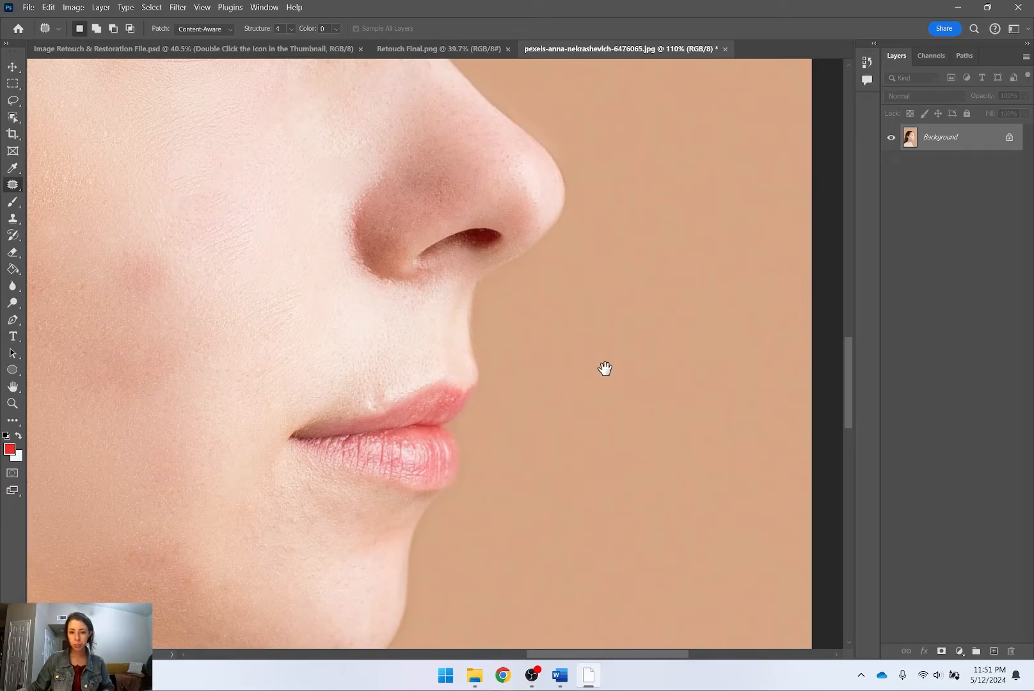
Step: Fit the portrait in view, then show the Navigator, enlarge its preview, and float it over the canvas beside the tools
{"action": "left_click_drag", "start_coordinate": [593, 382], "coordinate": [532, 400]}
{"action": "key", "text": "ctrl+0"}
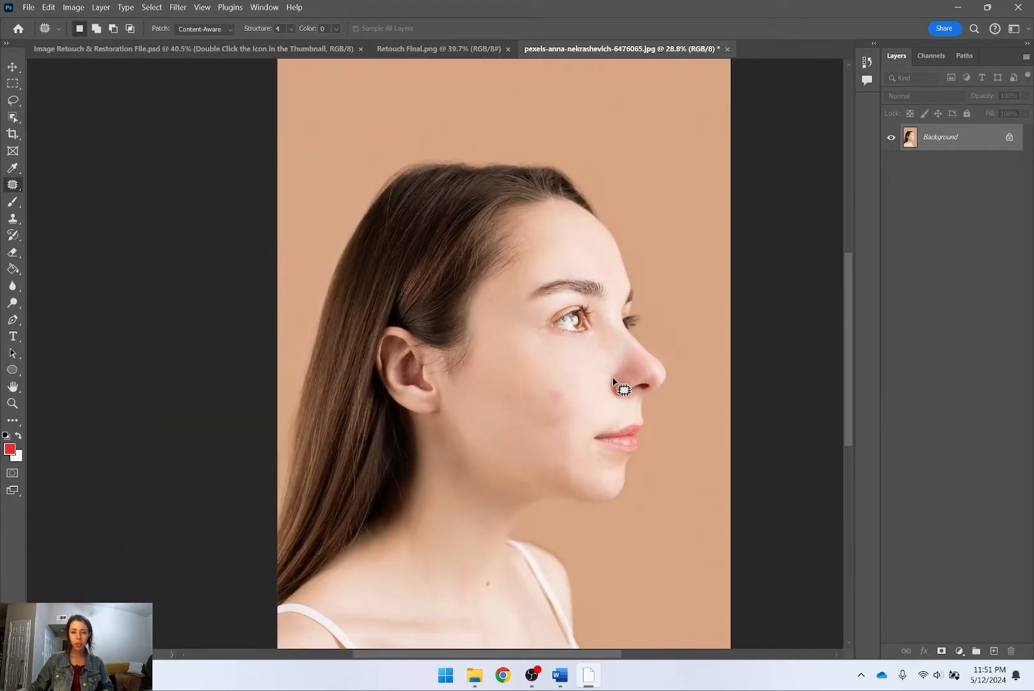
{"action": "left_click_drag", "start_coordinate": [538, 242], "coordinate": [439, 231]}
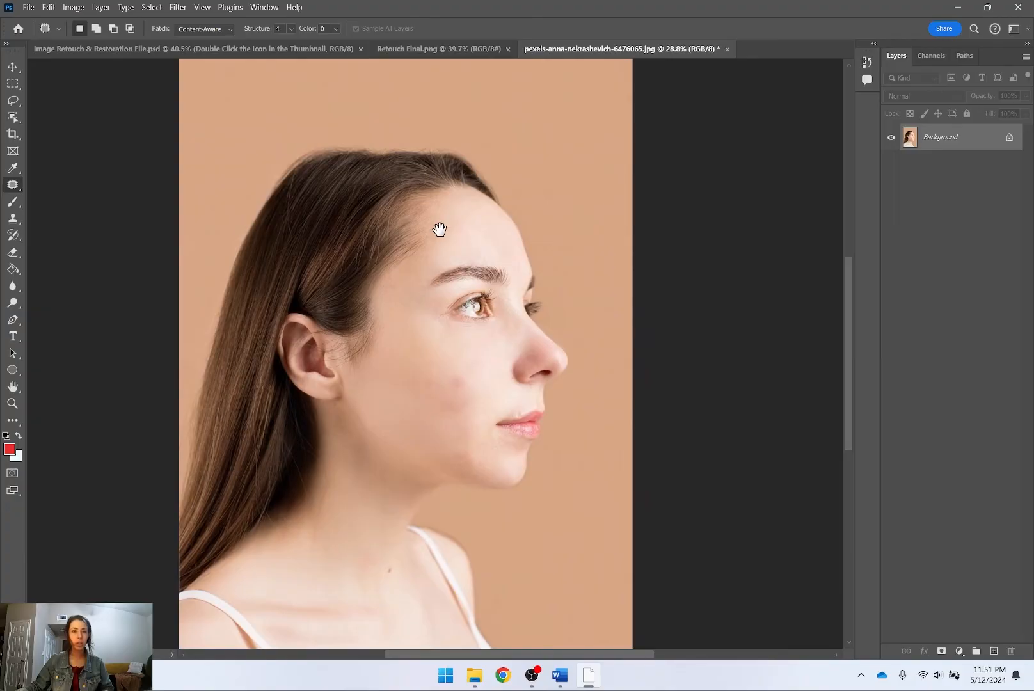
{"action": "left_click", "coordinate": [264, 7]}
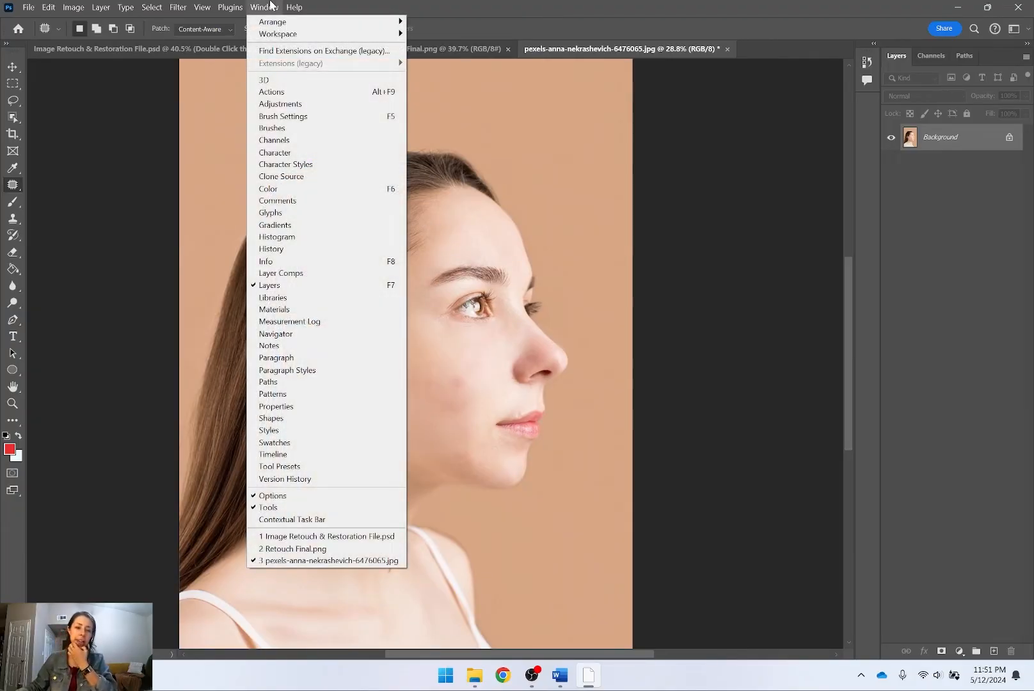
{"action": "left_click", "coordinate": [275, 334]}
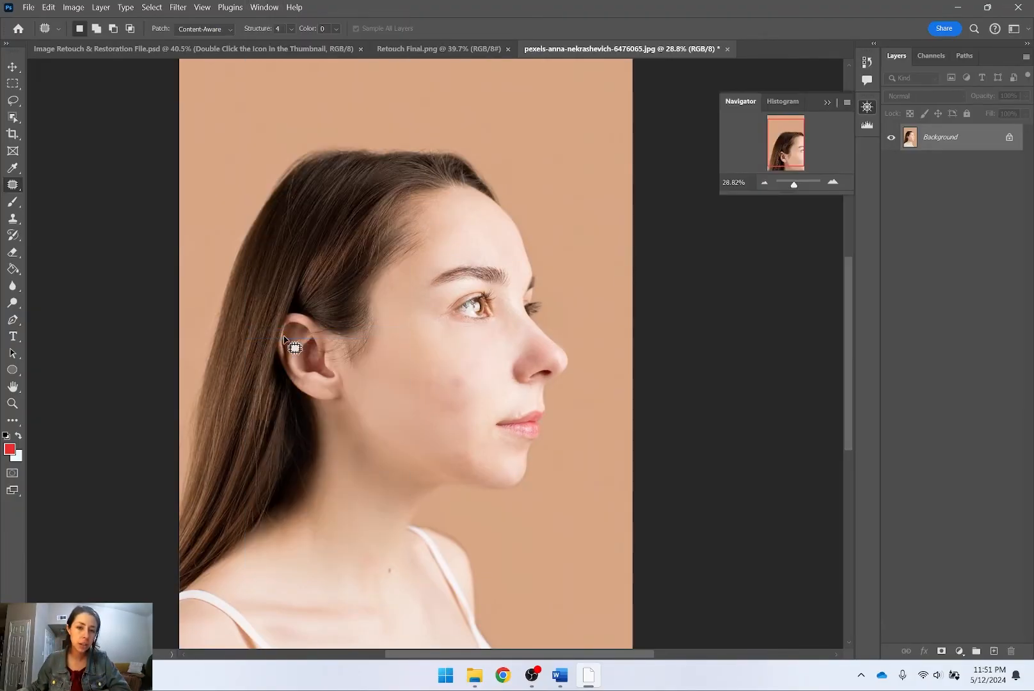
{"action": "left_click_drag", "start_coordinate": [806, 195], "coordinate": [805, 338]}
{"action": "left_click_drag", "start_coordinate": [801, 104], "coordinate": [120, 75]}
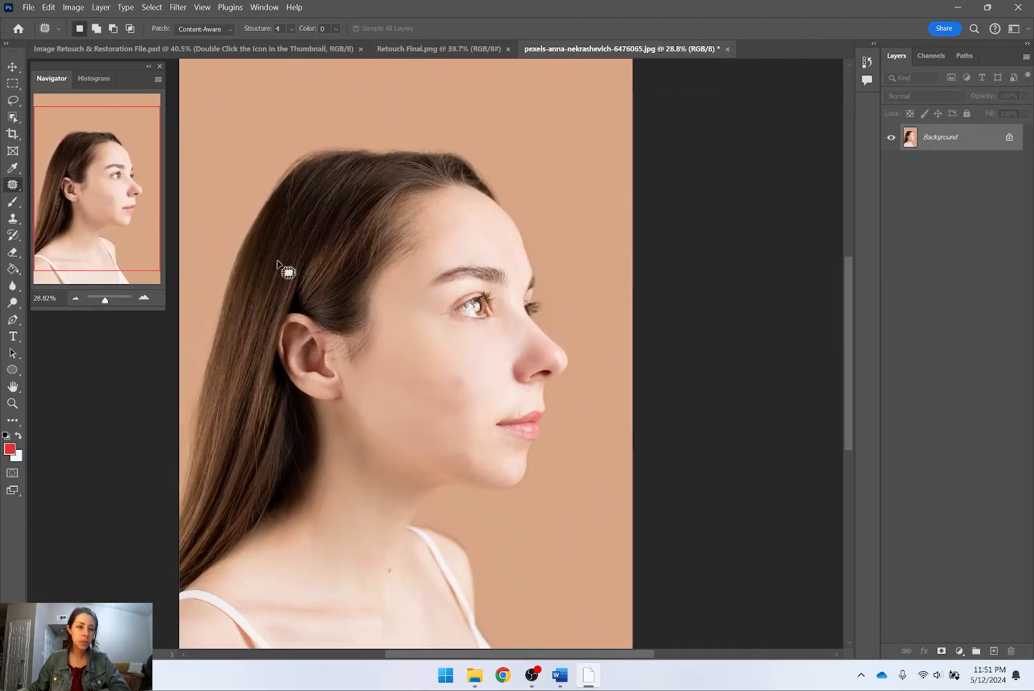
Step: Patch the reddish blotches on the cheek with clearer skin nearby, deselecting after each patch
{"action": "scroll", "coordinate": [410, 335], "scroll_direction": "up", "scroll_amount": 5}
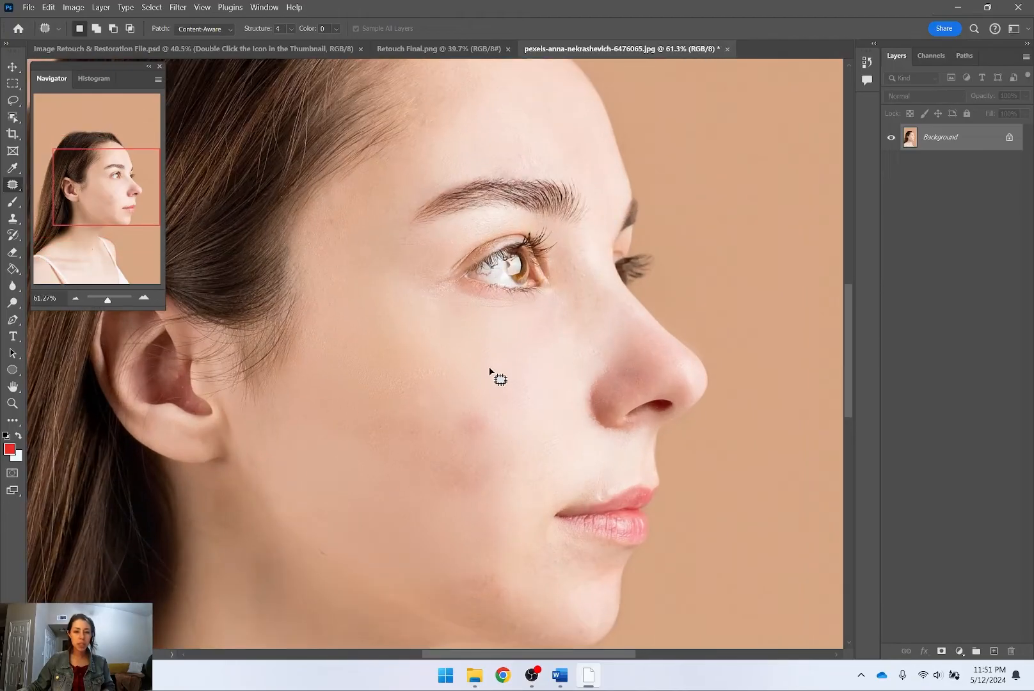
{"action": "scroll", "coordinate": [494, 435], "scroll_direction": "up", "scroll_amount": 4}
{"action": "mouse_move", "coordinate": [480, 442]}
{"action": "left_mouse_down"}
{"action": "mouse_move", "coordinate": [423, 223]}
{"action": "mouse_move", "coordinate": [409, 226]}
{"action": "mouse_move", "coordinate": [478, 227]}
{"action": "mouse_move", "coordinate": [431, 250]}
{"action": "mouse_move", "coordinate": [471, 281]}
{"action": "mouse_move", "coordinate": [495, 226]}
{"action": "mouse_move", "coordinate": [481, 190]}
{"action": "mouse_move", "coordinate": [491, 157]}
{"action": "left_mouse_up"}
{"action": "key", "text": "ctrl+d"}
{"action": "left_click_drag", "start_coordinate": [463, 247], "coordinate": [395, 179]}
{"action": "key", "text": "ctrl+d"}
{"action": "left_click_drag", "start_coordinate": [473, 242], "coordinate": [512, 316]}
{"action": "key", "text": "ctrl+d"}
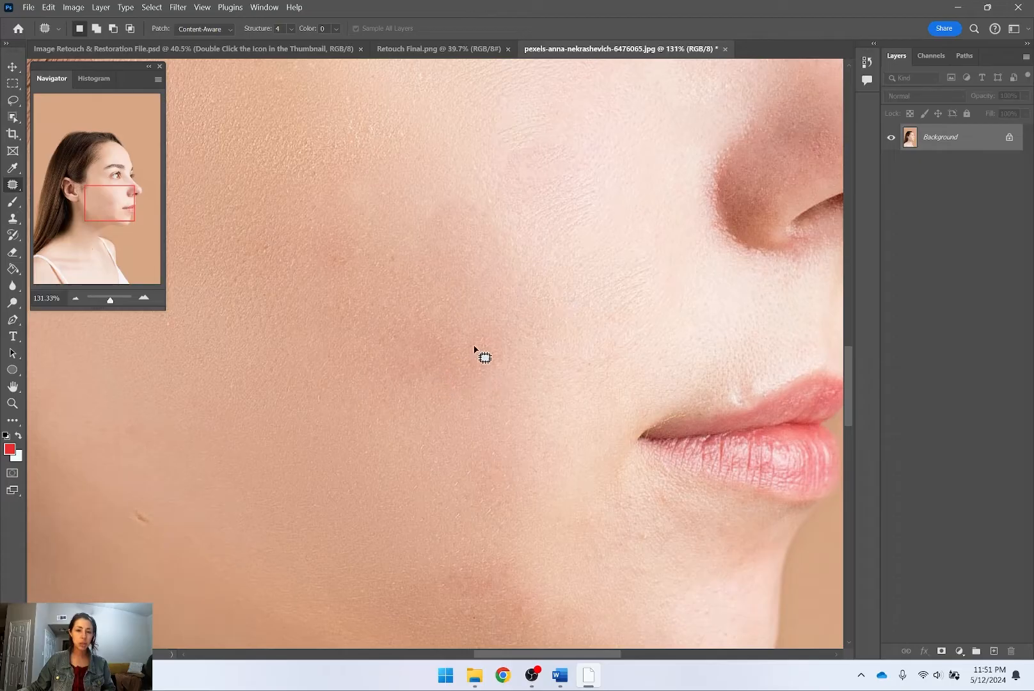
Step: Remove the small scar-like mark on the jaw with a Content-Aware Spot Healing Brush resized to cover it
{"action": "scroll", "coordinate": [455, 354], "scroll_direction": "down", "scroll_amount": 6}
{"action": "scroll", "coordinate": [579, 349], "scroll_direction": "up", "scroll_amount": 7}
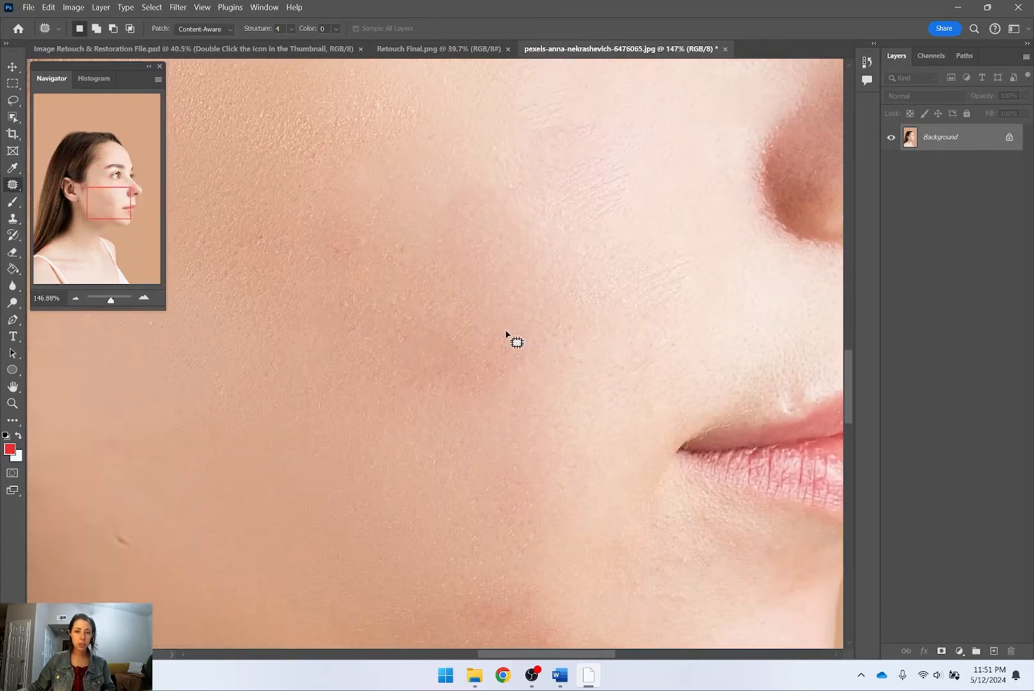
{"action": "scroll", "coordinate": [447, 268], "scroll_direction": "up", "scroll_amount": 1}
{"action": "right_click", "coordinate": [12, 192]}
{"action": "left_click", "coordinate": [64, 182]}
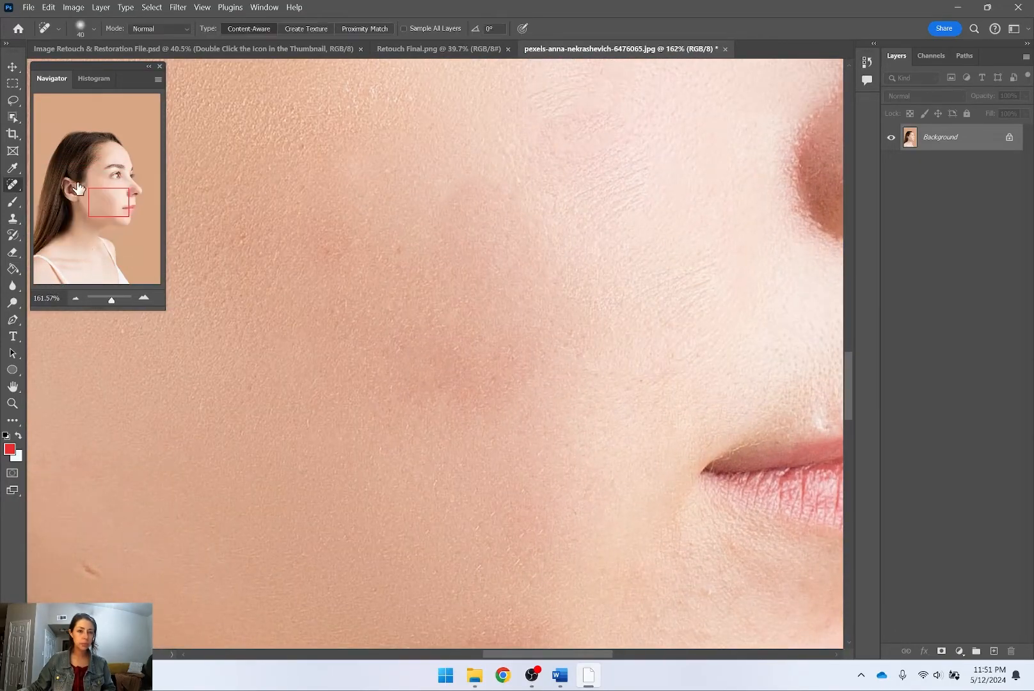
{"action": "key", "text": "bracketright"}
{"action": "key", "text": "bracketright"}
{"action": "key", "text": "bracketright"}
{"action": "key", "text": "bracketright"}
{"action": "key", "text": "bracketright"}
{"action": "key", "text": "bracketright"}
{"action": "key", "text": "bracketright"}
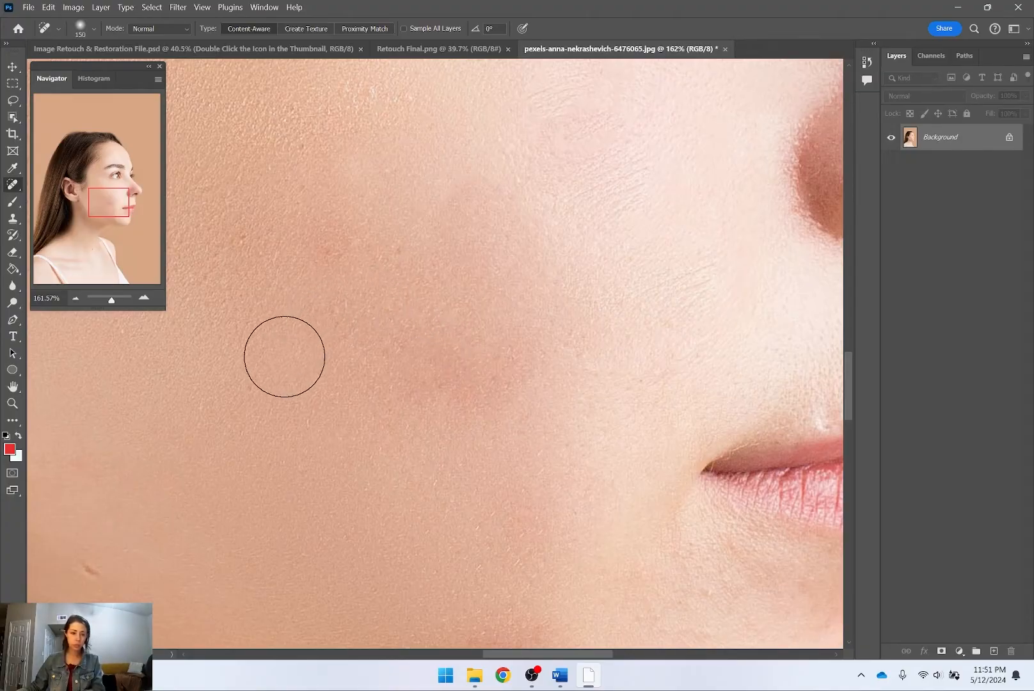
{"action": "key", "text": "bracketleft"}
{"action": "key", "text": "bracketleft"}
{"action": "key", "text": "bracketleft"}
{"action": "key", "text": "bracketleft"}
{"action": "left_click", "coordinate": [85, 564]}
Step: Reduce the Spot Healing Brush to size 50 and heal the small spots on the lower cheek and chin
{"action": "key", "text": "bracketleft"}
{"action": "key", "text": "bracketleft"}
{"action": "key", "text": "bracketleft"}
{"action": "scroll", "coordinate": [435, 413], "scroll_direction": "down", "scroll_amount": 5}
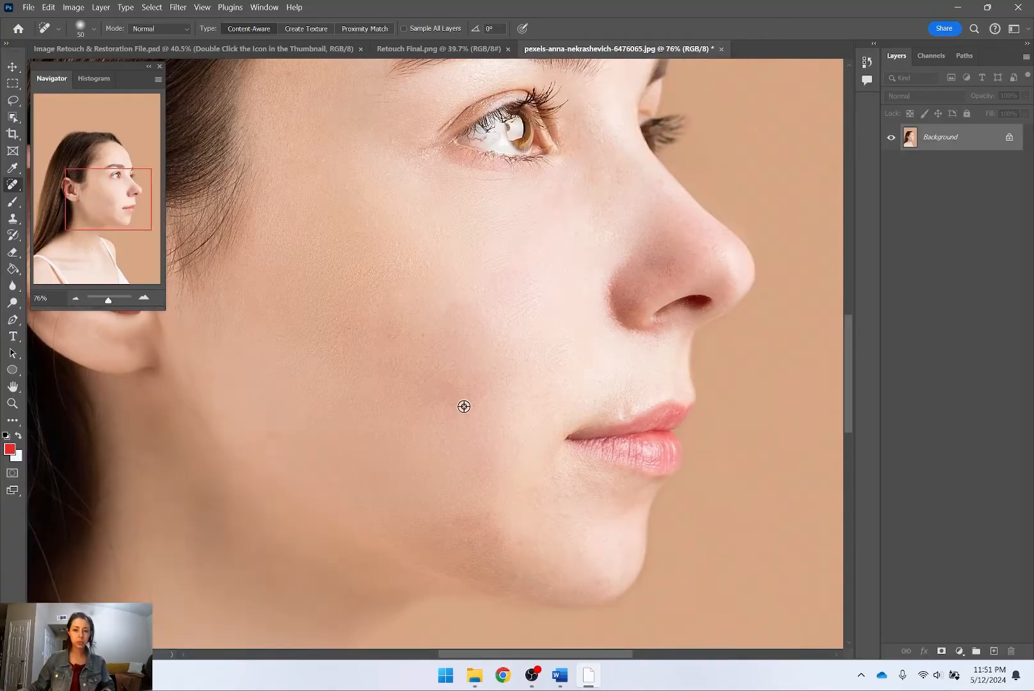
{"action": "scroll", "coordinate": [403, 442], "scroll_direction": "up", "scroll_amount": 4}
{"action": "scroll", "coordinate": [422, 441], "scroll_direction": "up", "scroll_amount": 3}
{"action": "left_click", "coordinate": [420, 420]}
{"action": "left_click", "coordinate": [343, 397]}
{"action": "left_click", "coordinate": [637, 516]}
{"action": "left_click", "coordinate": [662, 514]}
{"action": "left_click", "coordinate": [650, 427]}
{"action": "left_click", "coordinate": [673, 453]}
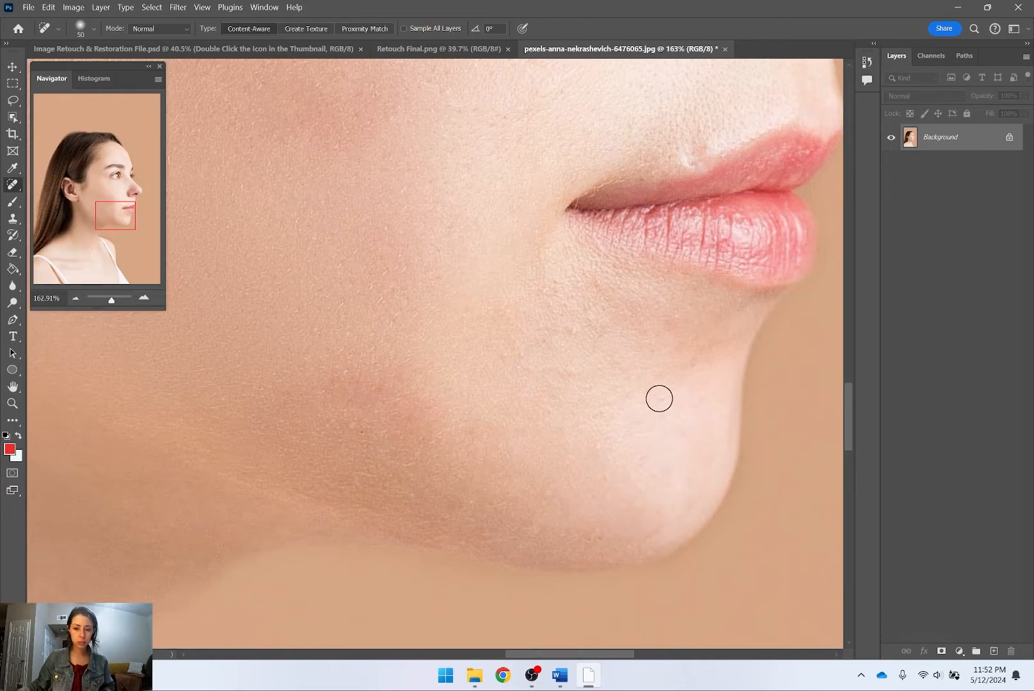
Step: Reduce the Spot Healing Brush to size 30 and heal the specks below the mouth corner and on the chin
{"action": "key", "text": "bracketleft"}
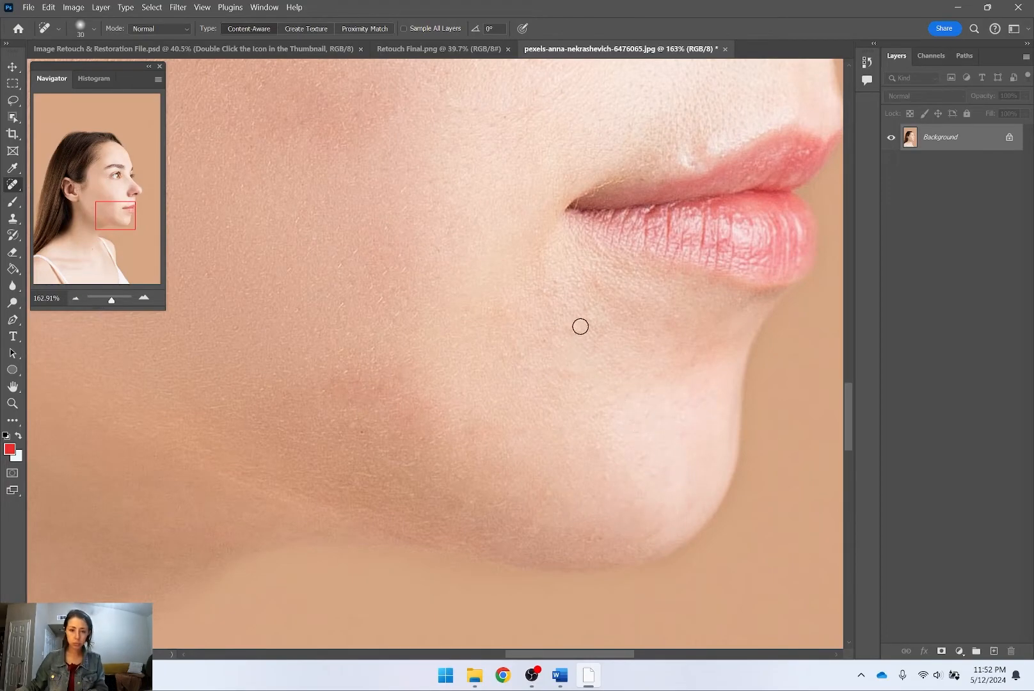
{"action": "left_click", "coordinate": [546, 292]}
{"action": "left_click", "coordinate": [555, 279]}
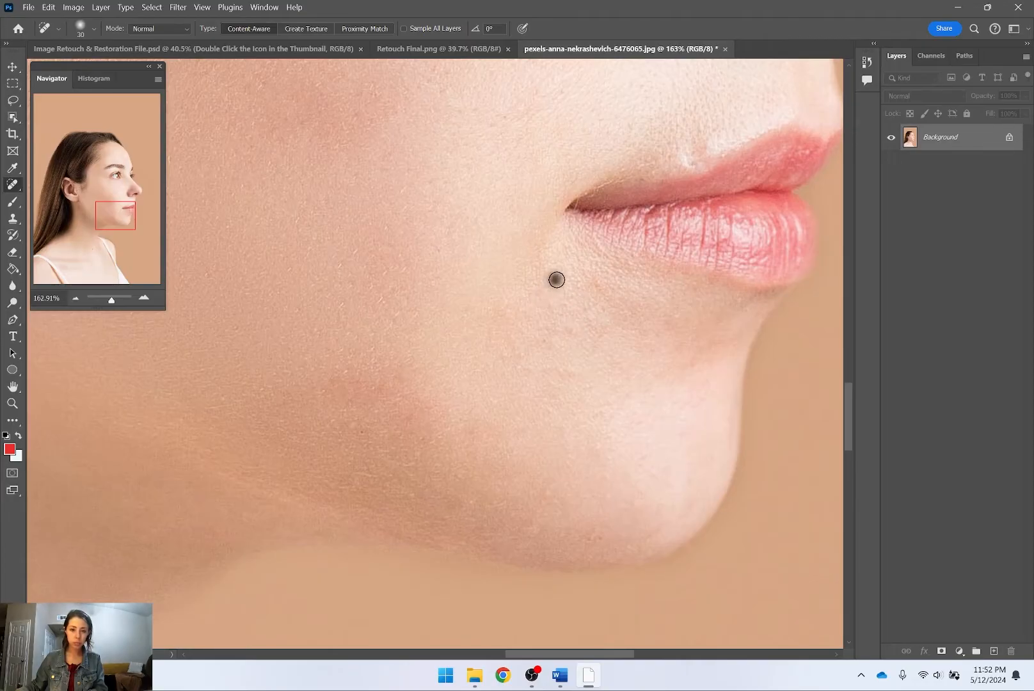
{"action": "left_click", "coordinate": [572, 329]}
{"action": "left_click", "coordinate": [589, 385]}
{"action": "left_click", "coordinate": [571, 415]}
Step: Spot-heal the bump above the upper lip and brush over the reddened crease around the nostril
{"action": "left_click_drag", "start_coordinate": [616, 223], "coordinate": [453, 402]}
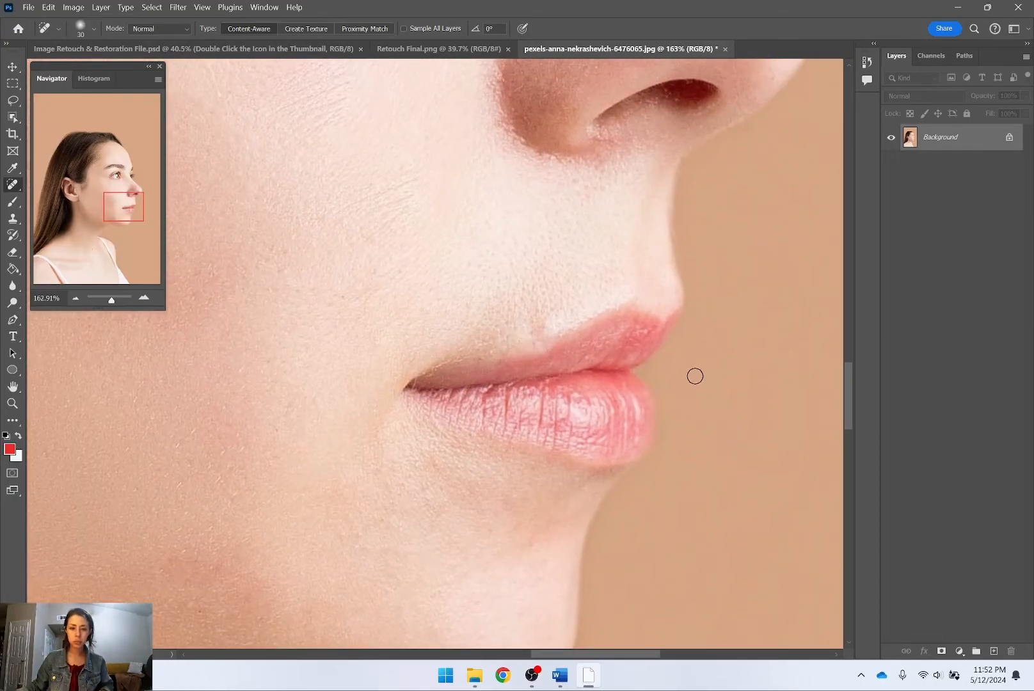
{"action": "left_click", "coordinate": [533, 321]}
{"action": "left_click_drag", "start_coordinate": [463, 194], "coordinate": [667, 303]}
{"action": "mouse_move", "coordinate": [507, 80]}
{"action": "left_mouse_down"}
{"action": "mouse_move", "coordinate": [585, 278]}
{"action": "mouse_move", "coordinate": [557, 214]}
{"action": "mouse_move", "coordinate": [574, 184]}
{"action": "mouse_move", "coordinate": [551, 243]}
{"action": "mouse_move", "coordinate": [557, 273]}
{"action": "left_mouse_up"}
{"action": "left_click", "coordinate": [558, 215]}
{"action": "left_click_drag", "start_coordinate": [556, 224], "coordinate": [584, 302]}
{"action": "left_click_drag", "start_coordinate": [557, 261], "coordinate": [555, 215]}
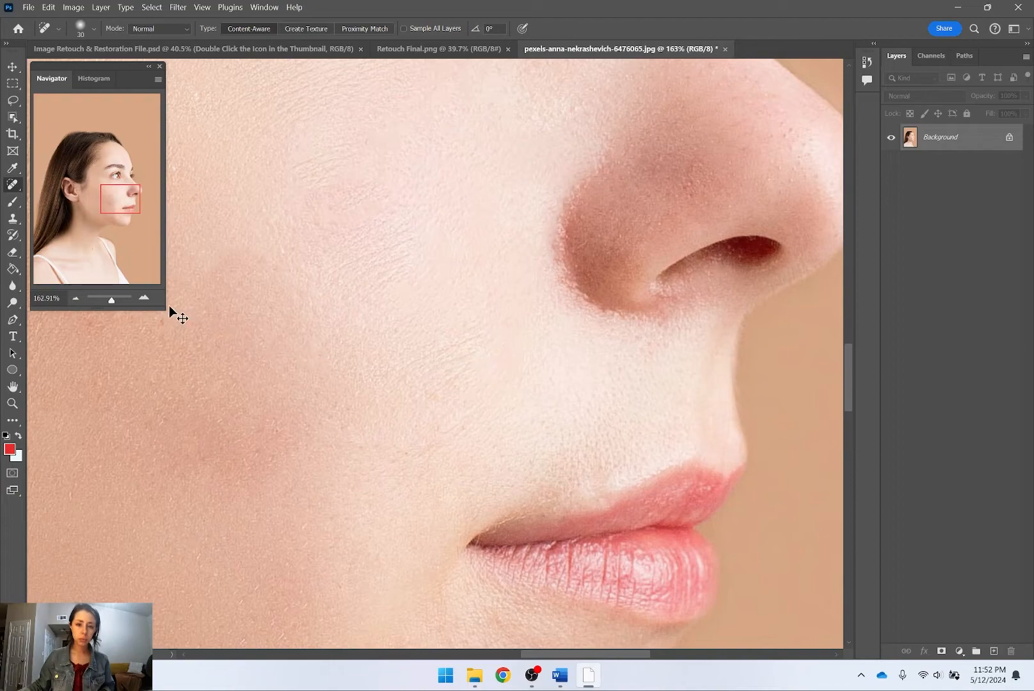
Step: Paint over the reddened outer edge of the nostril with the Remove tool at size 40
{"action": "right_click", "coordinate": [14, 185]}
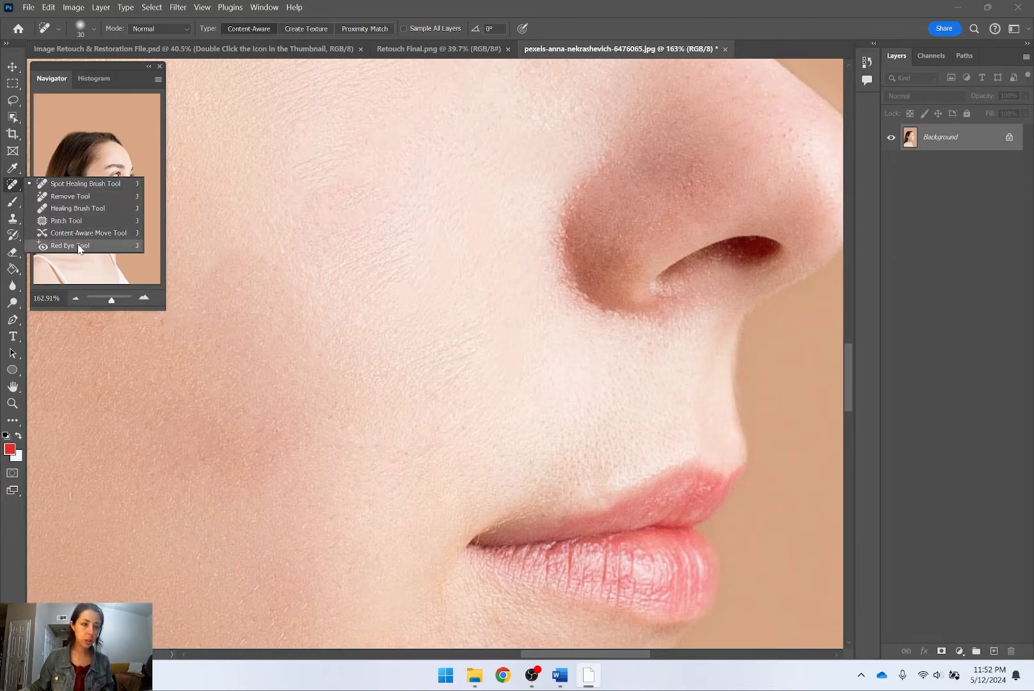
{"action": "left_click", "coordinate": [91, 196]}
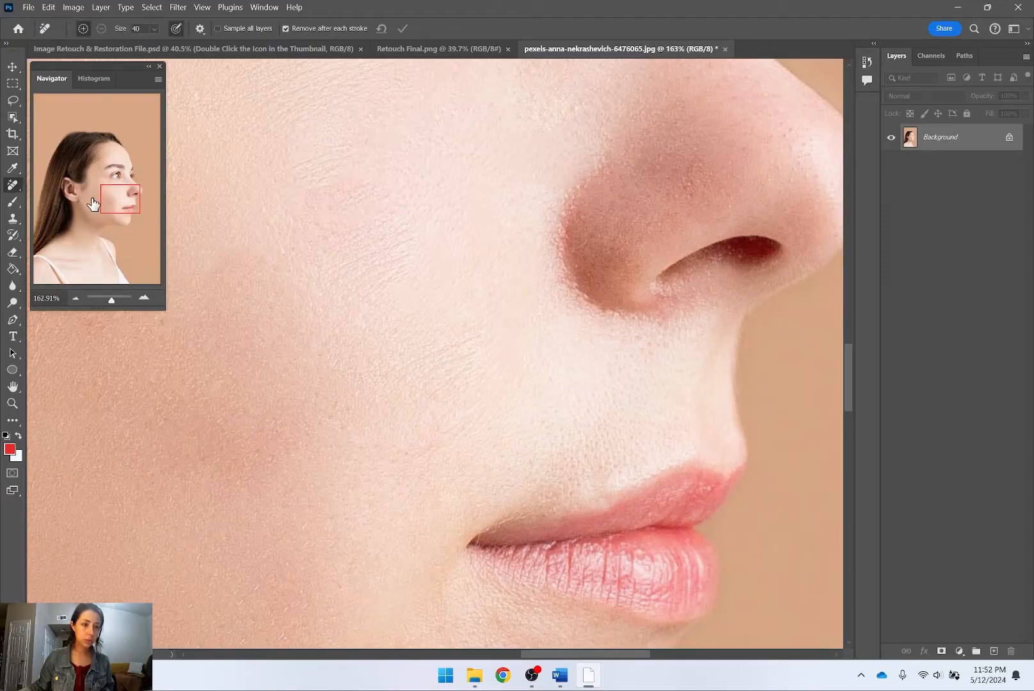
{"action": "right_click", "coordinate": [16, 189]}
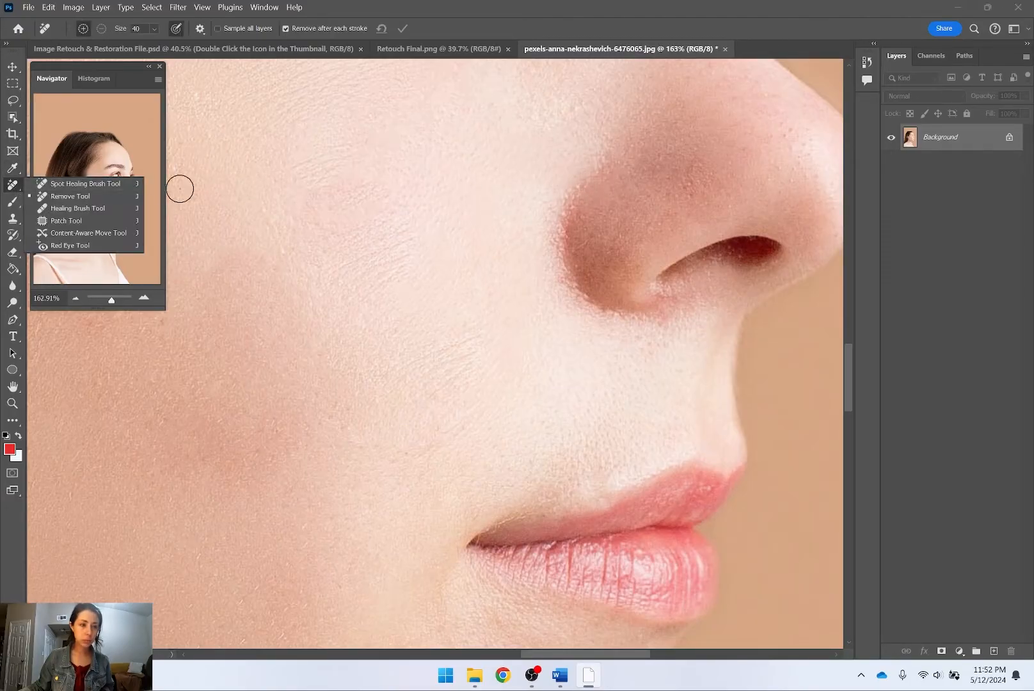
{"action": "left_click", "coordinate": [72, 198]}
{"action": "mouse_move", "coordinate": [594, 167]}
{"action": "left_mouse_down"}
{"action": "mouse_move", "coordinate": [558, 221]}
{"action": "mouse_move", "coordinate": [558, 263]}
{"action": "left_mouse_up"}
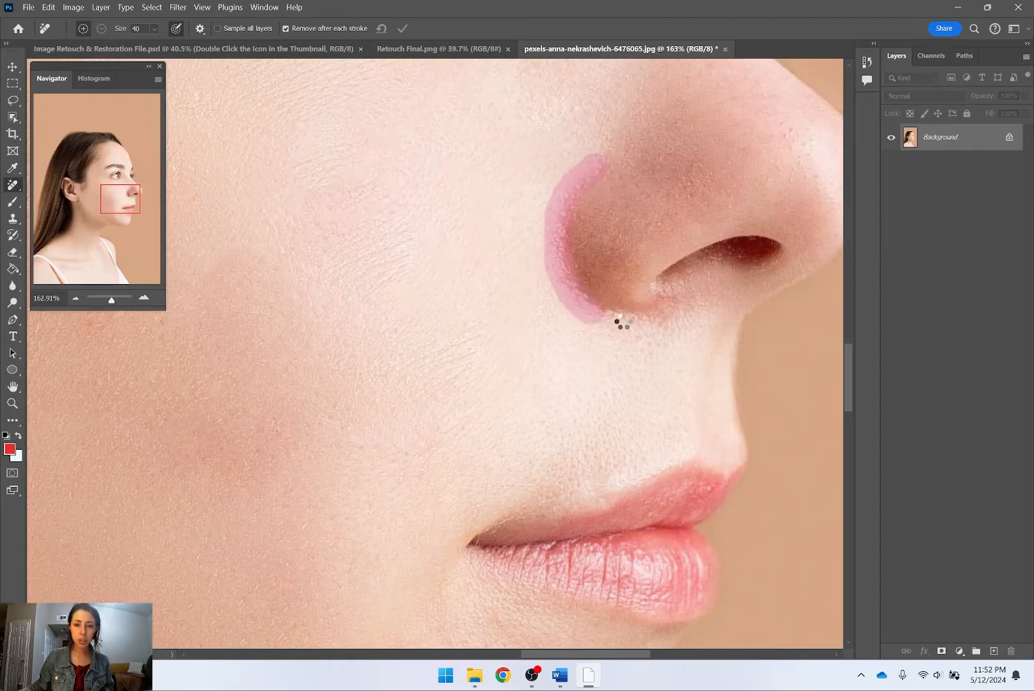
Step: Undo the last Remove stroke around the nostril and dab the Remove tool on the nostril's upper outer edge
{"action": "left_click_drag", "start_coordinate": [583, 224], "coordinate": [480, 332]}
{"action": "key", "text": "ctrl+z"}
{"action": "left_click", "coordinate": [466, 292]}
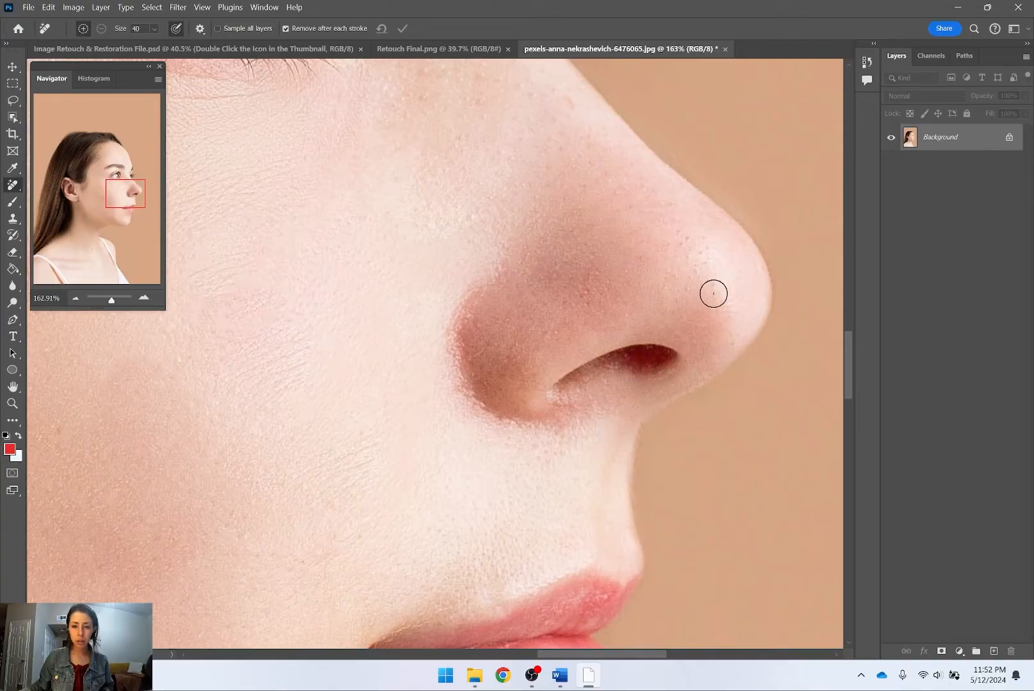
Step: Paint over the small spots and specks on the tip and side of the nose with the Remove tool at size 40
{"action": "left_click_drag", "start_coordinate": [697, 267], "coordinate": [701, 240]}
{"action": "mouse_move", "coordinate": [716, 289]}
{"action": "left_mouse_down"}
{"action": "mouse_move", "coordinate": [688, 263]}
{"action": "mouse_move", "coordinate": [700, 269]}
{"action": "left_mouse_up"}
{"action": "left_click", "coordinate": [671, 270]}
{"action": "mouse_move", "coordinate": [666, 201]}
{"action": "left_mouse_down"}
{"action": "mouse_move", "coordinate": [616, 163]}
{"action": "mouse_move", "coordinate": [614, 197]}
{"action": "mouse_move", "coordinate": [575, 133]}
{"action": "mouse_move", "coordinate": [556, 164]}
{"action": "mouse_move", "coordinate": [674, 264]}
{"action": "left_mouse_up"}
Step: Remove the small spots along the bridge of the nose and beside the inner eye corner with the Remove tool
{"action": "left_click", "coordinate": [577, 179]}
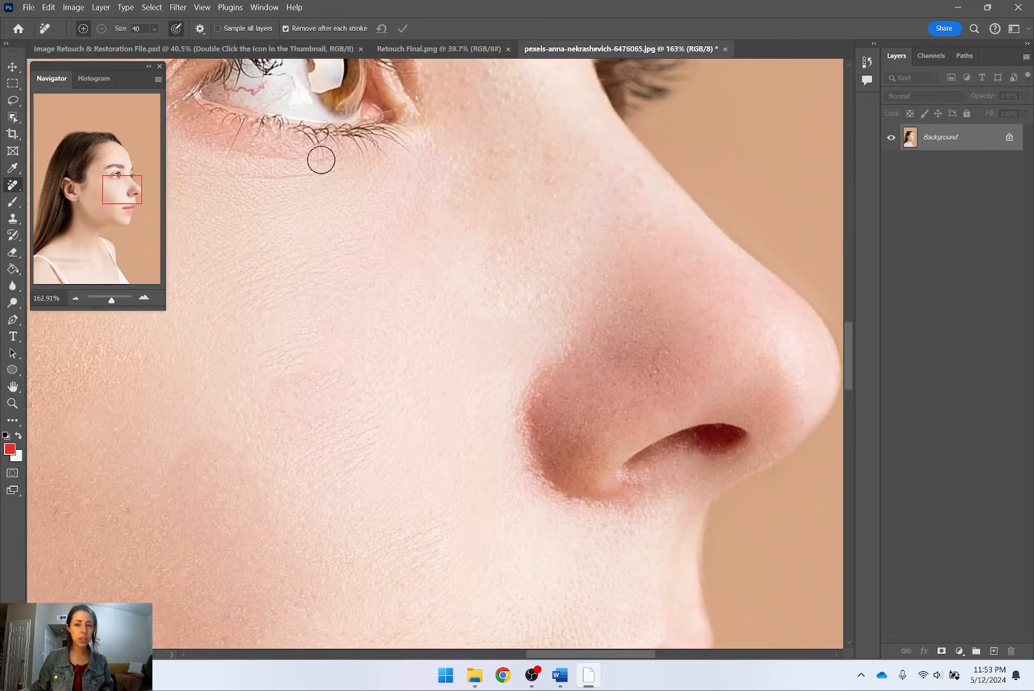
{"action": "left_click_drag", "start_coordinate": [619, 219], "coordinate": [633, 184]}
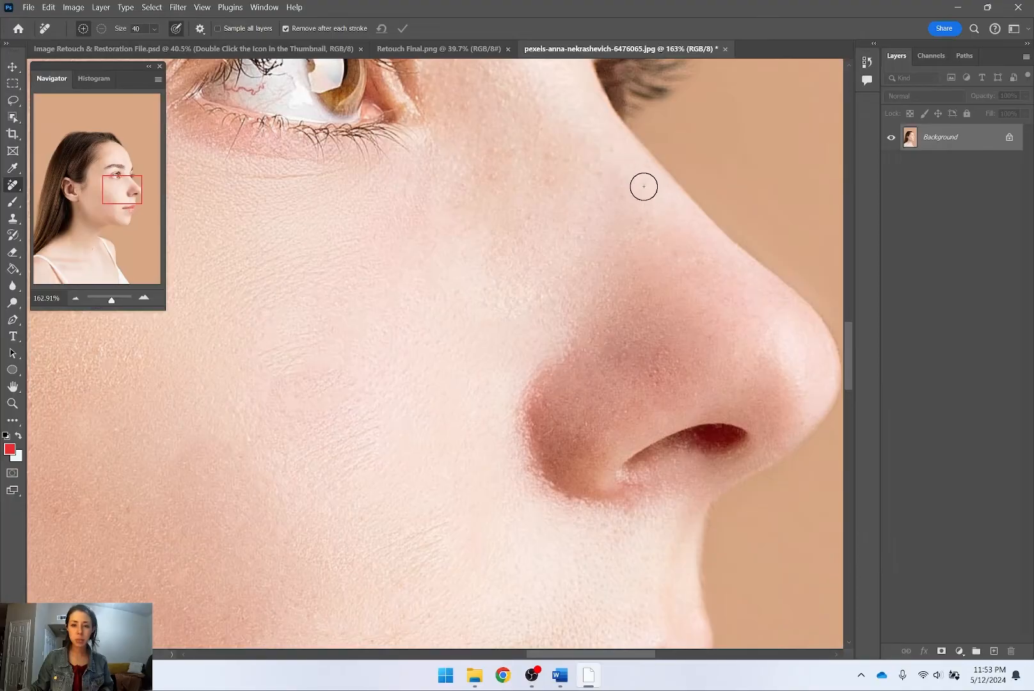
{"action": "left_click", "coordinate": [549, 157]}
{"action": "left_click_drag", "start_coordinate": [549, 180], "coordinate": [529, 179]}
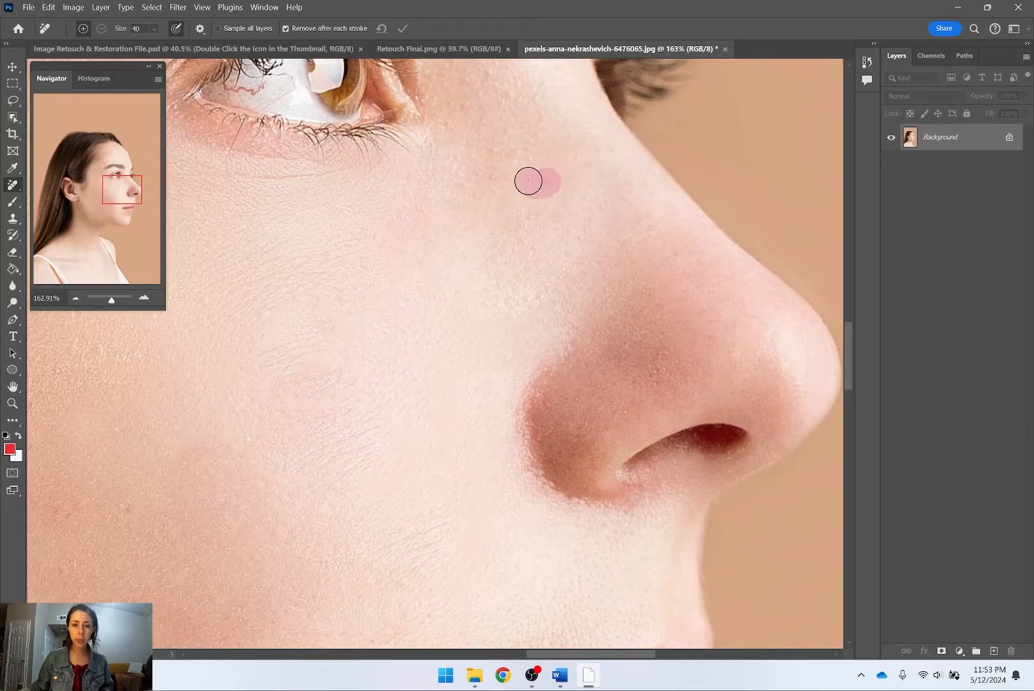
{"action": "left_click_drag", "start_coordinate": [617, 165], "coordinate": [613, 149]}
{"action": "left_click", "coordinate": [641, 185]}
Step: Switch to the Spot Healing Brush at size 30 and heal the specks on the side of the nose and on the cheek
{"action": "right_click", "coordinate": [12, 185]}
{"action": "left_click", "coordinate": [86, 184]}
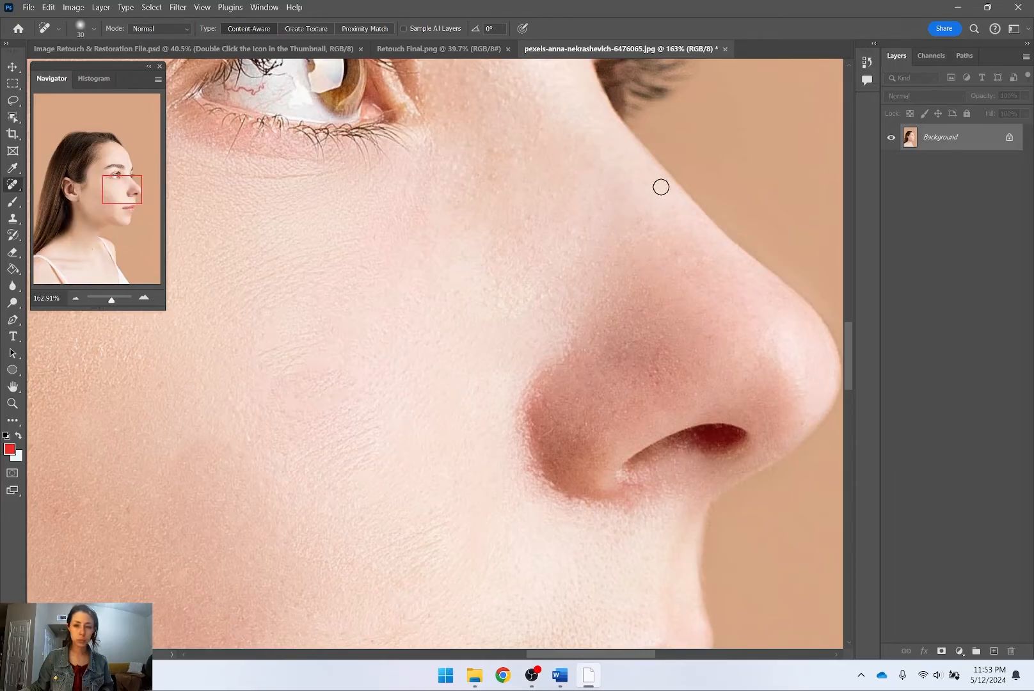
{"action": "left_click_drag", "start_coordinate": [675, 259], "coordinate": [697, 287]}
{"action": "key", "text": "space"}
{"action": "left_click_drag", "start_coordinate": [491, 272], "coordinate": [739, 157]}
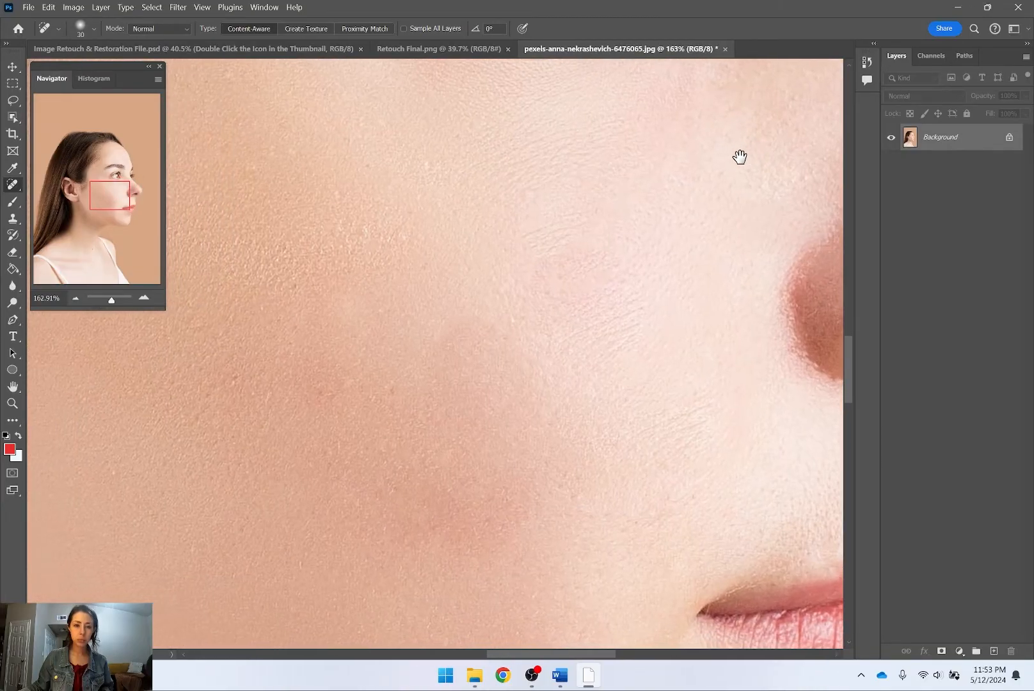
{"action": "left_click", "coordinate": [428, 221]}
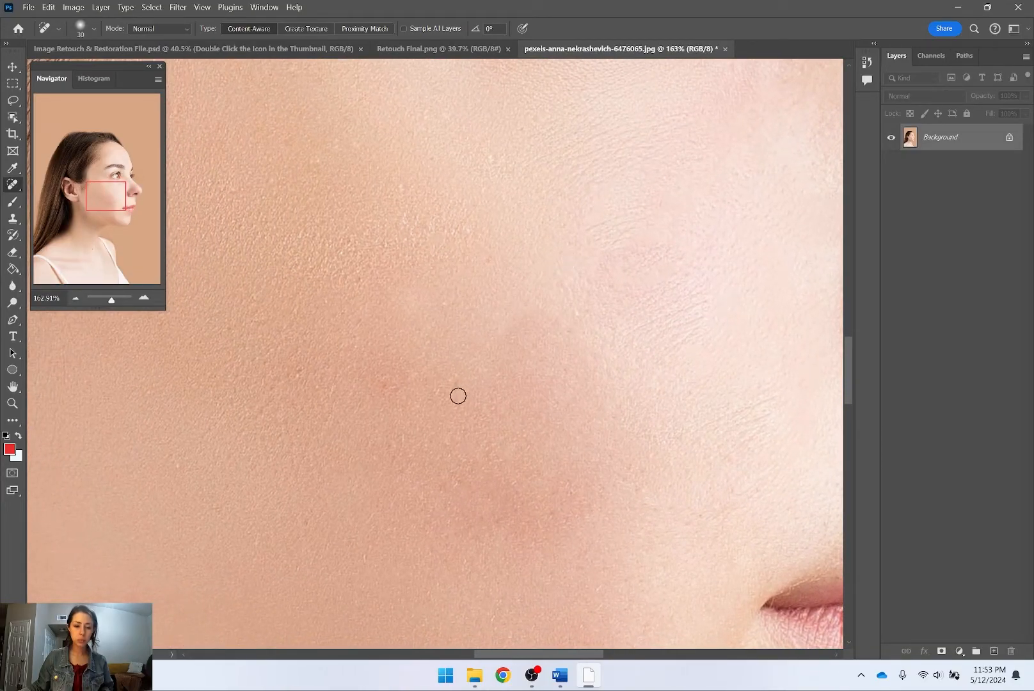
{"action": "scroll", "coordinate": [459, 394], "scroll_direction": "down", "scroll_amount": 10}
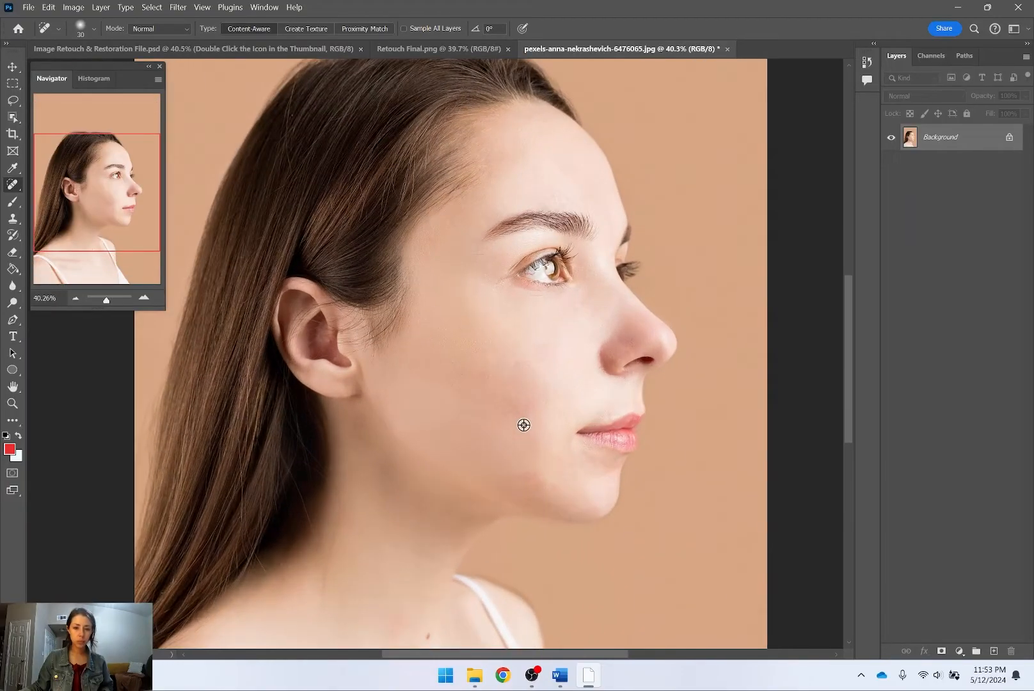
Step: Enlarge the Spot Healing Brush to size 100 and heal the blemishes across the cheek
{"action": "scroll", "coordinate": [523, 425], "scroll_direction": "up", "scroll_amount": 3}
{"action": "key", "text": "bracketright"}
{"action": "key", "text": "bracketright"}
{"action": "key", "text": "bracketright"}
{"action": "left_click_drag", "start_coordinate": [497, 329], "coordinate": [521, 310]}
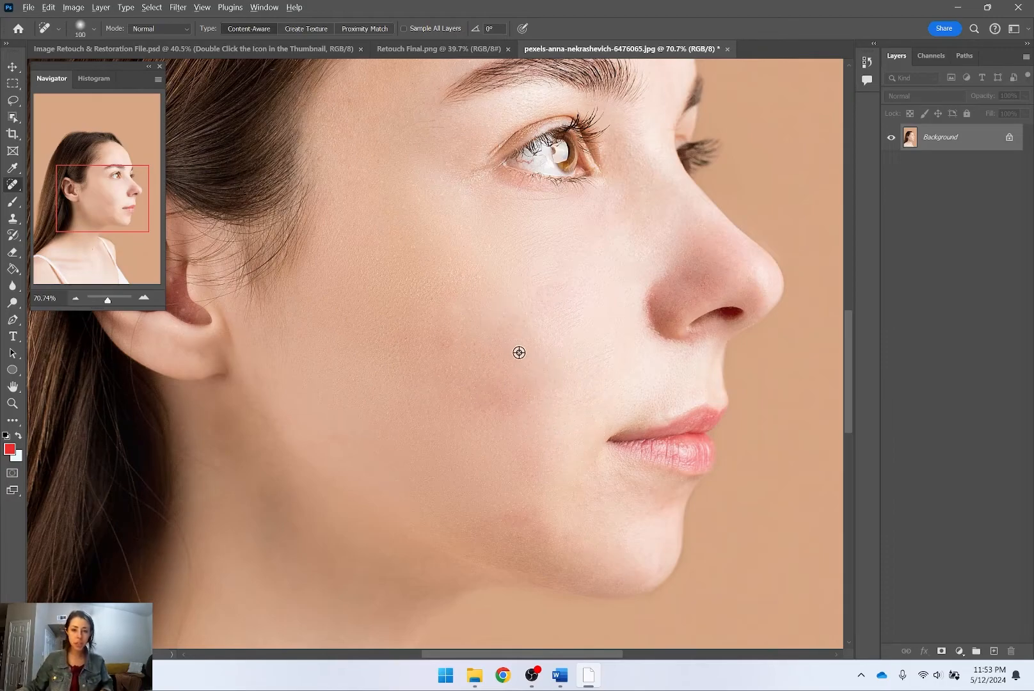
{"action": "scroll", "coordinate": [519, 353], "scroll_direction": "up", "scroll_amount": 3}
{"action": "left_click", "coordinate": [484, 316]}
{"action": "left_click", "coordinate": [506, 318]}
{"action": "left_click", "coordinate": [533, 330]}
{"action": "left_click_drag", "start_coordinate": [559, 268], "coordinate": [538, 241]}
{"action": "left_click", "coordinate": [540, 275]}
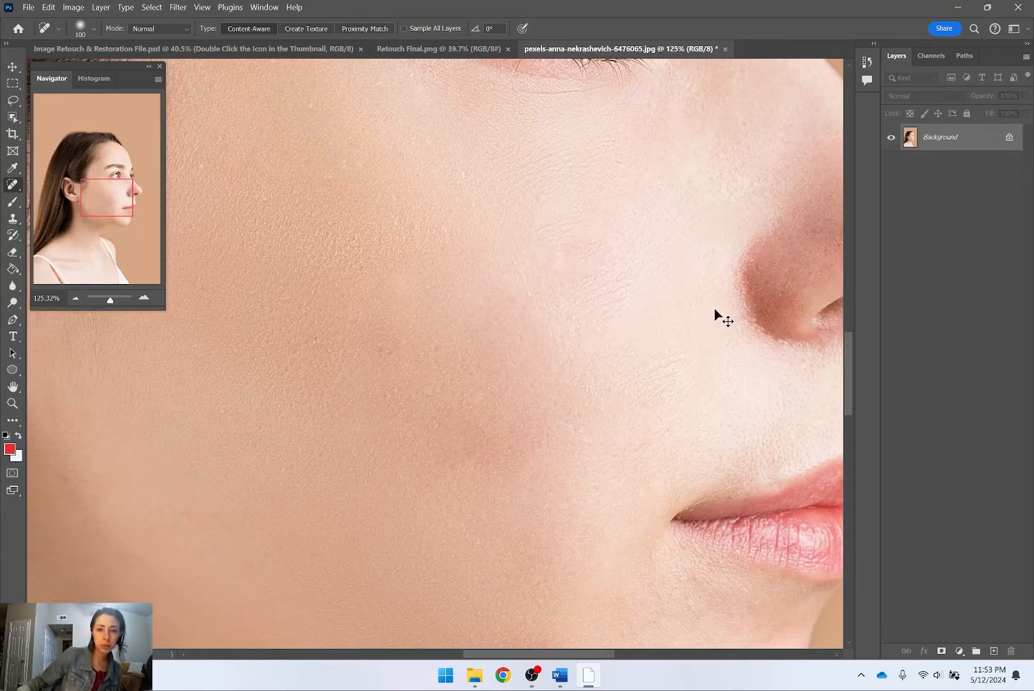
Step: Spot-heal the remaining red and dark specks above the reddened patch in the middle of the cheek
{"action": "scroll", "coordinate": [528, 307], "scroll_direction": "up", "scroll_amount": 8}
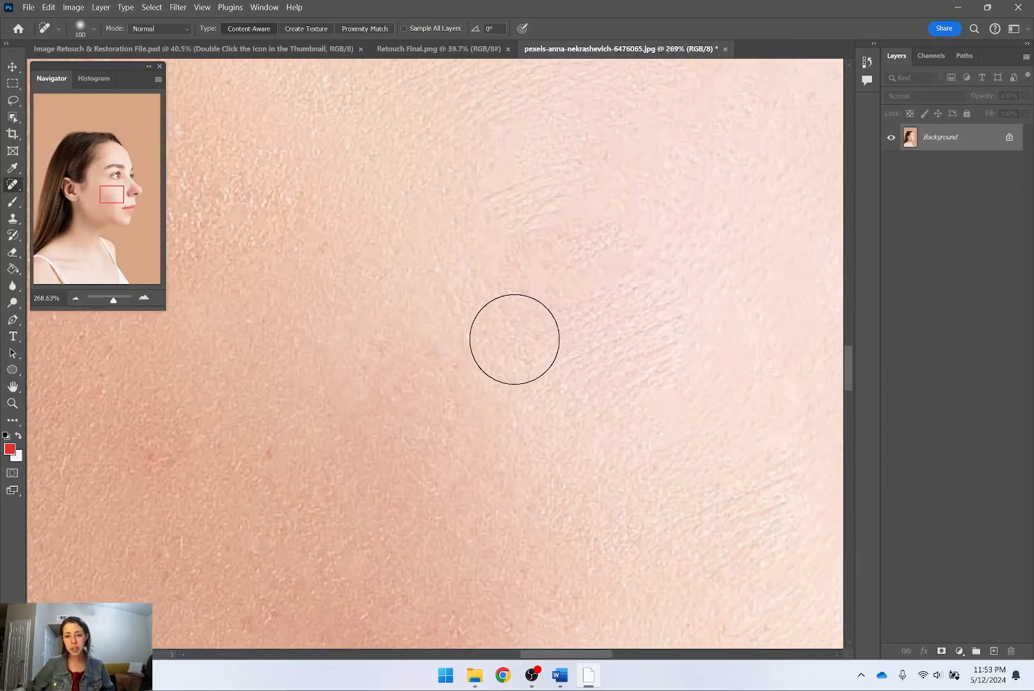
{"action": "scroll", "coordinate": [171, 285], "scroll_direction": "down", "scroll_amount": 5}
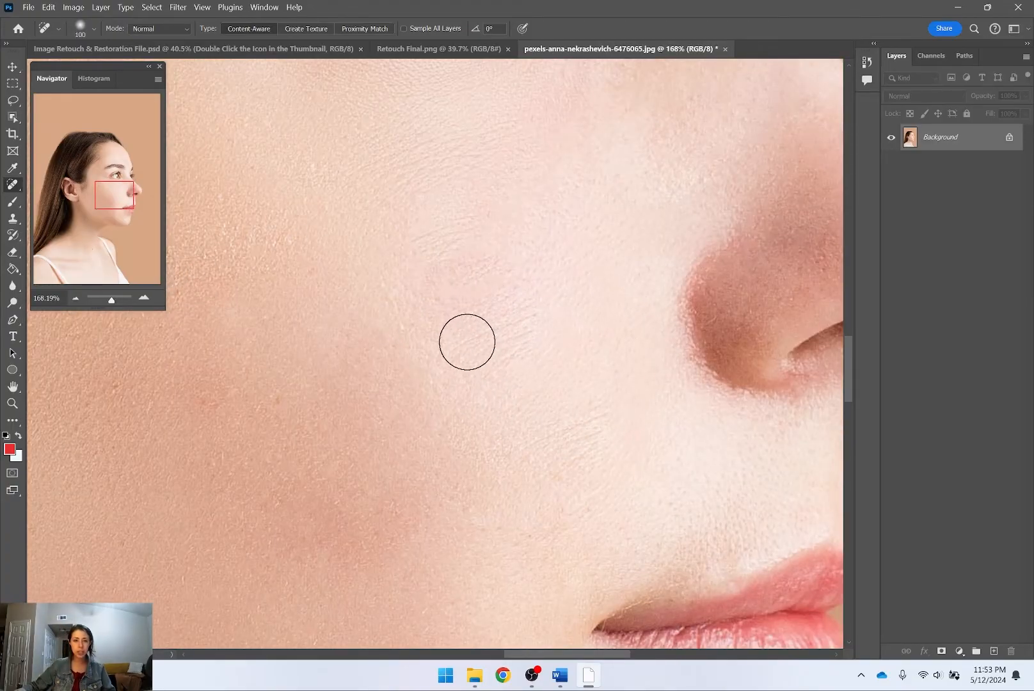
{"action": "left_click_drag", "start_coordinate": [513, 302], "coordinate": [623, 214]}
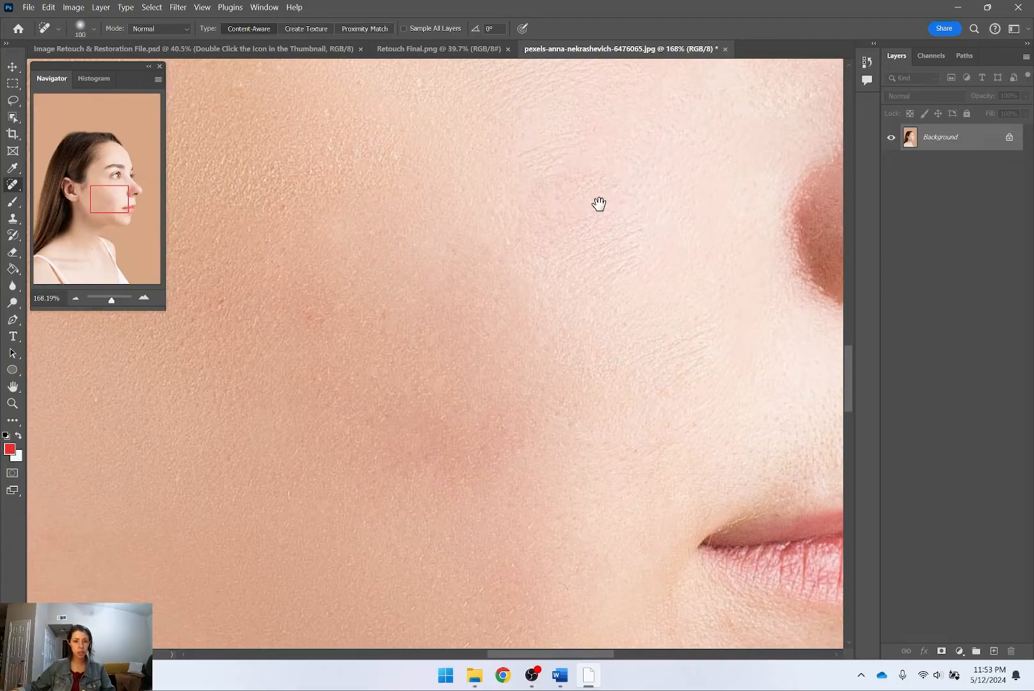
{"action": "left_click", "coordinate": [370, 310]}
{"action": "left_click", "coordinate": [411, 303]}
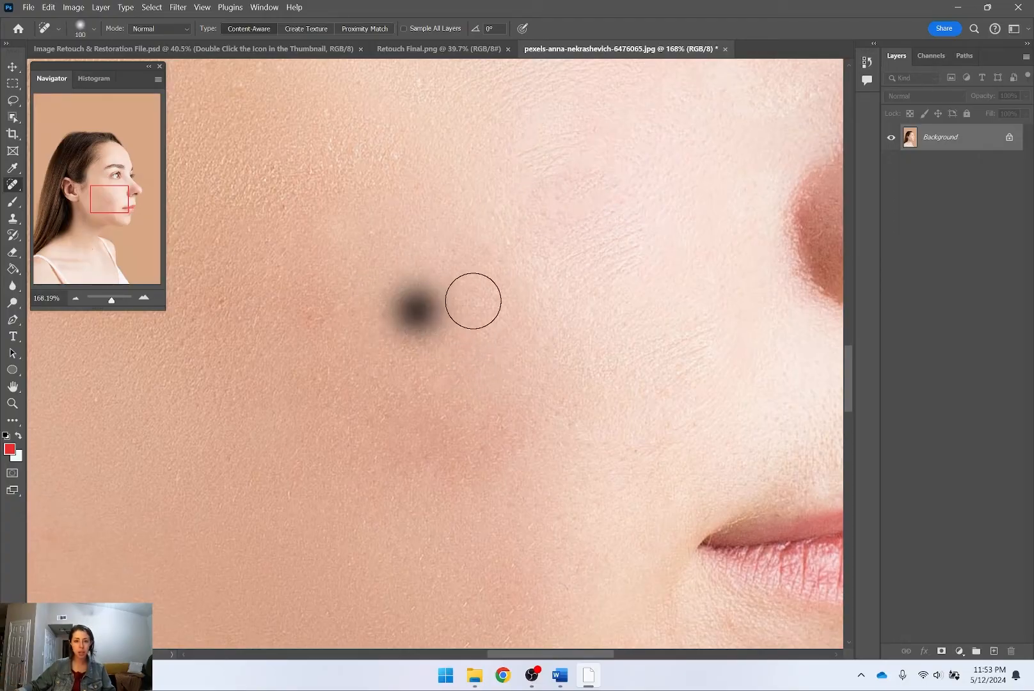
{"action": "left_click", "coordinate": [431, 288]}
{"action": "left_click", "coordinate": [466, 263]}
{"action": "left_click", "coordinate": [351, 233]}
Step: Spot-heal the uneven skin on the cheek between the eye and the reddened patch at brush size 100
{"action": "scroll", "coordinate": [485, 332], "scroll_direction": "down", "scroll_amount": 5}
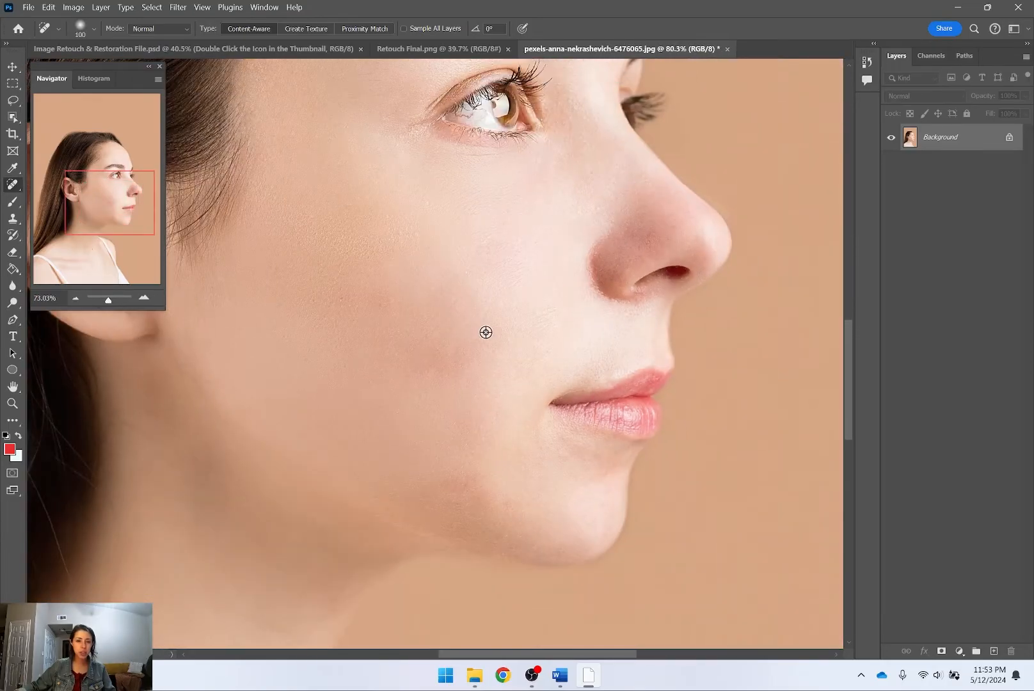
{"action": "scroll", "coordinate": [482, 356], "scroll_direction": "up", "scroll_amount": 3}
{"action": "left_click", "coordinate": [488, 218]}
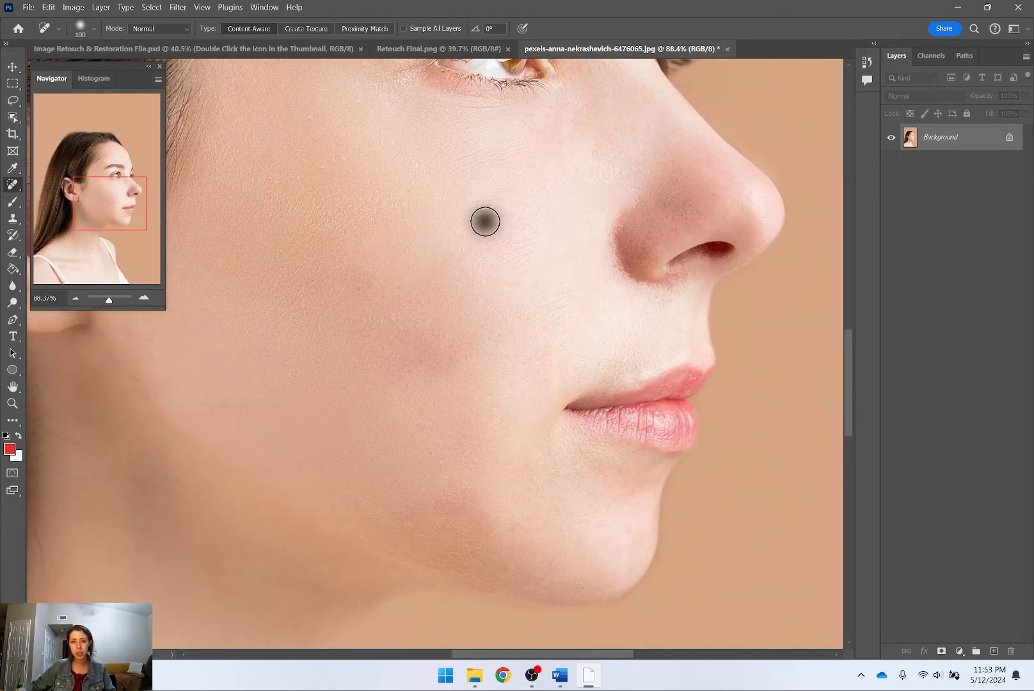
{"action": "left_click", "coordinate": [456, 255]}
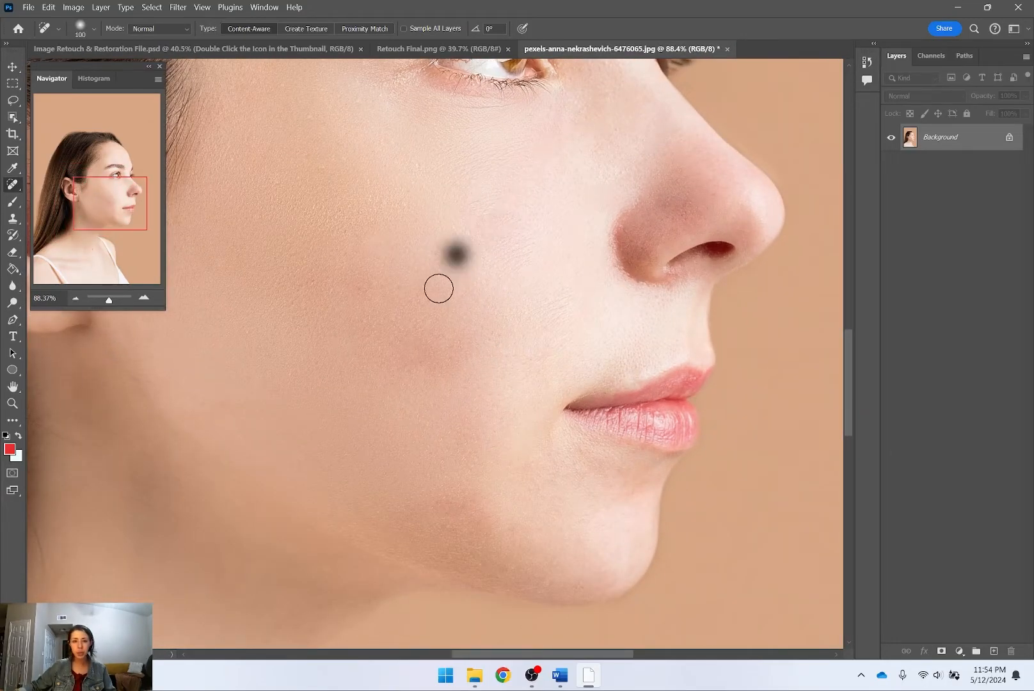
Step: Switch to the Clone Stamp tool at size 175 and clone even skin over the reddened patch in the middle of the cheek
{"action": "right_click", "coordinate": [12, 186]}
{"action": "left_click", "coordinate": [13, 218]}
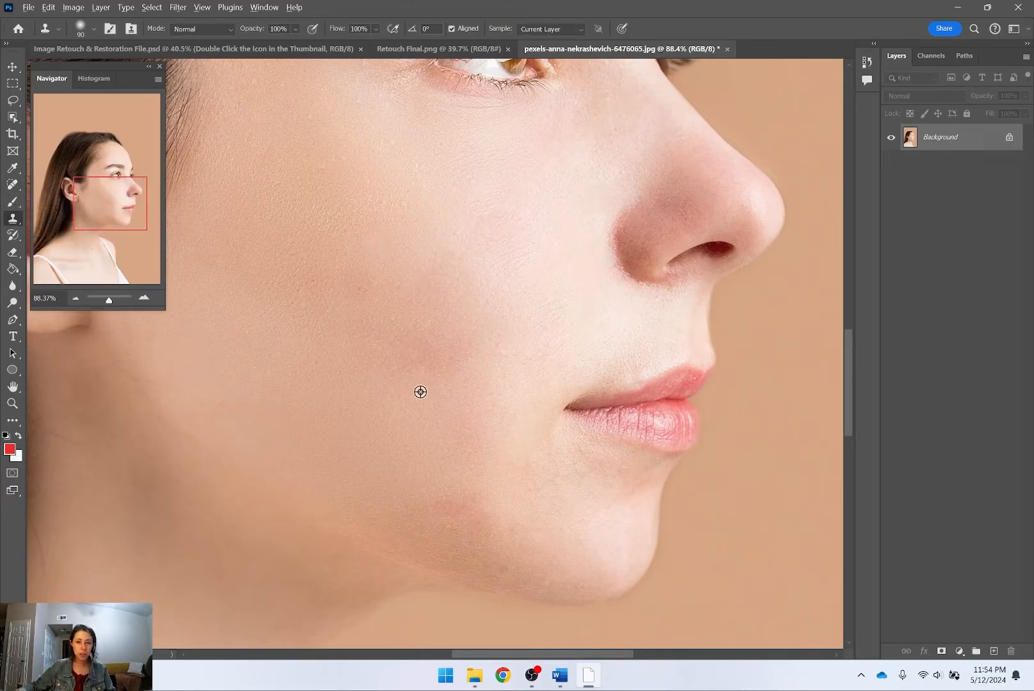
{"action": "key", "text": "bracketright"}
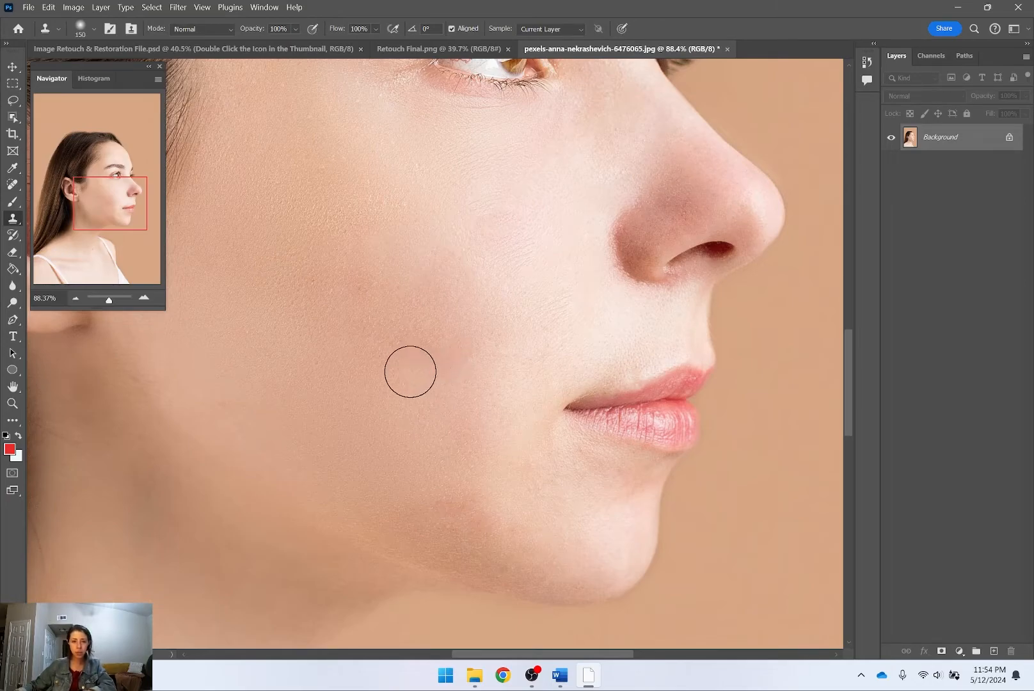
{"action": "key", "text": "bracketright"}
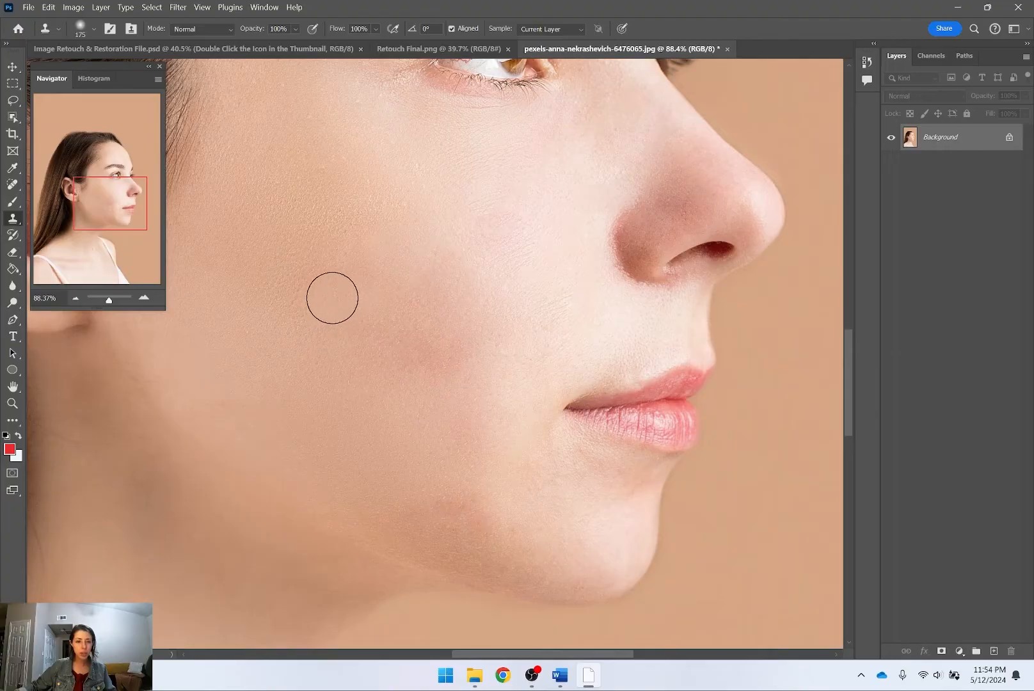
{"action": "left_click_drag", "start_coordinate": [396, 352], "coordinate": [424, 360]}
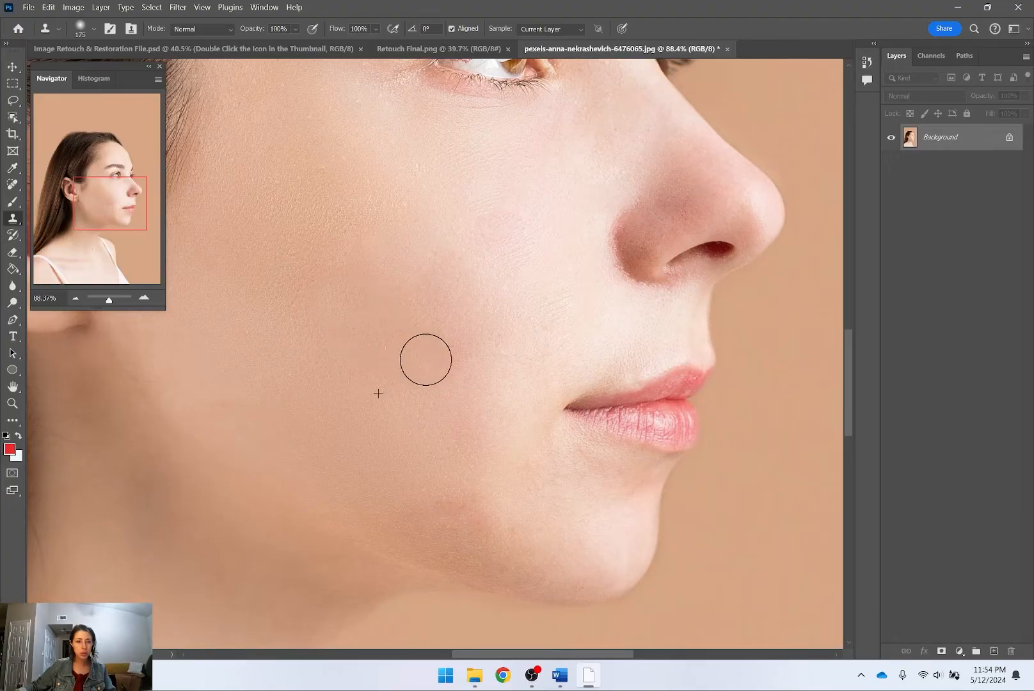
{"action": "mouse_move", "coordinate": [345, 371]}
{"action": "left_mouse_down"}
{"action": "mouse_move", "coordinate": [413, 393]}
{"action": "mouse_move", "coordinate": [436, 363]}
{"action": "left_mouse_up"}
{"action": "mouse_move", "coordinate": [376, 317]}
{"action": "left_mouse_down"}
{"action": "mouse_move", "coordinate": [355, 297]}
{"action": "mouse_move", "coordinate": [290, 314]}
{"action": "mouse_move", "coordinate": [284, 280]}
{"action": "mouse_move", "coordinate": [299, 257]}
{"action": "mouse_move", "coordinate": [288, 244]}
{"action": "mouse_move", "coordinate": [330, 224]}
{"action": "mouse_move", "coordinate": [372, 284]}
{"action": "mouse_move", "coordinate": [356, 272]}
{"action": "mouse_move", "coordinate": [477, 355]}
{"action": "mouse_move", "coordinate": [453, 386]}
{"action": "left_mouse_up"}
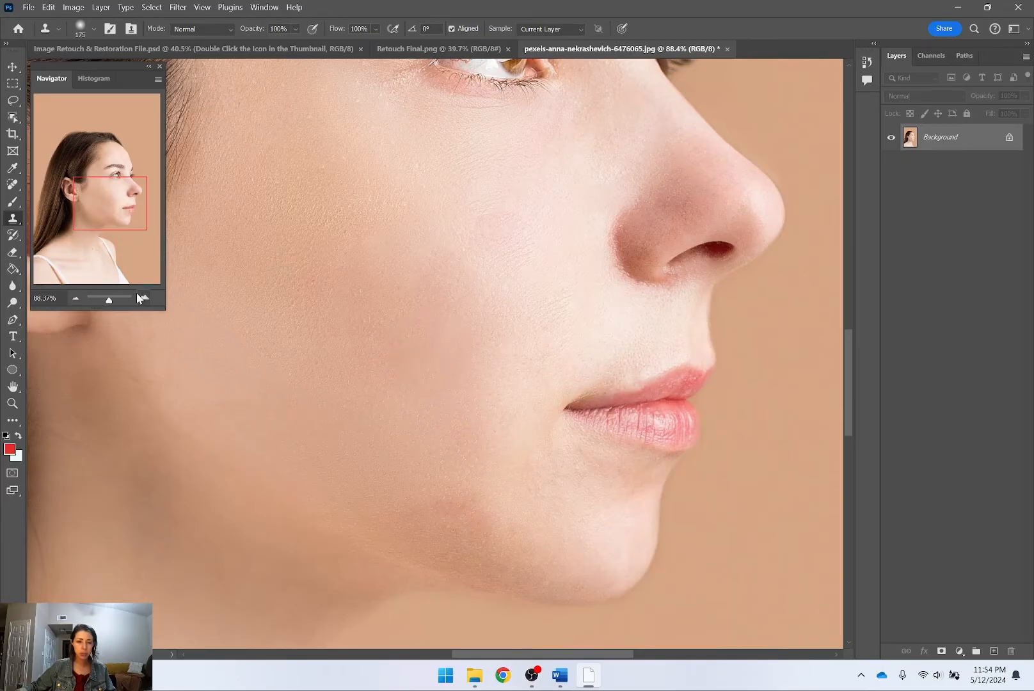
Step: Clone smooth skin over the reddened area near the chin and jaw and over the cheek, undoing the last stroke
{"action": "mouse_move", "coordinate": [437, 507]}
{"action": "left_mouse_down"}
{"action": "mouse_move", "coordinate": [390, 511]}
{"action": "mouse_move", "coordinate": [464, 518]}
{"action": "mouse_move", "coordinate": [478, 532]}
{"action": "mouse_move", "coordinate": [447, 536]}
{"action": "mouse_move", "coordinate": [517, 545]}
{"action": "mouse_move", "coordinate": [551, 569]}
{"action": "left_mouse_up"}
{"action": "left_click", "coordinate": [346, 479], "text": "alt"}
{"action": "mouse_move", "coordinate": [382, 552]}
{"action": "left_mouse_down"}
{"action": "mouse_move", "coordinate": [414, 544]}
{"action": "mouse_move", "coordinate": [513, 557]}
{"action": "left_mouse_up"}
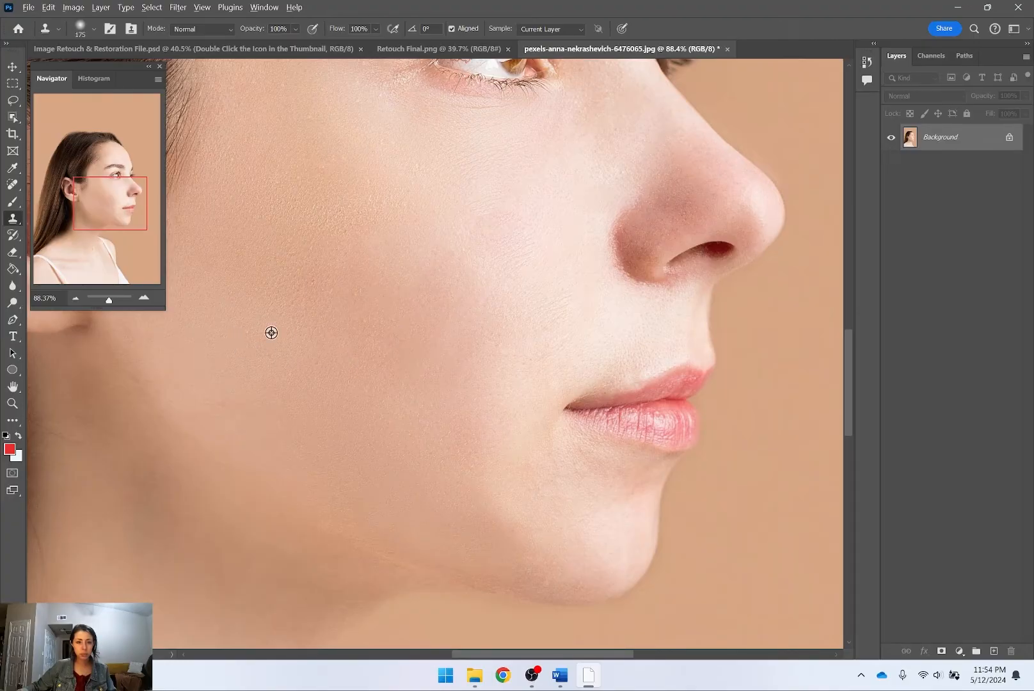
{"action": "left_click_drag", "start_coordinate": [320, 291], "coordinate": [387, 402]}
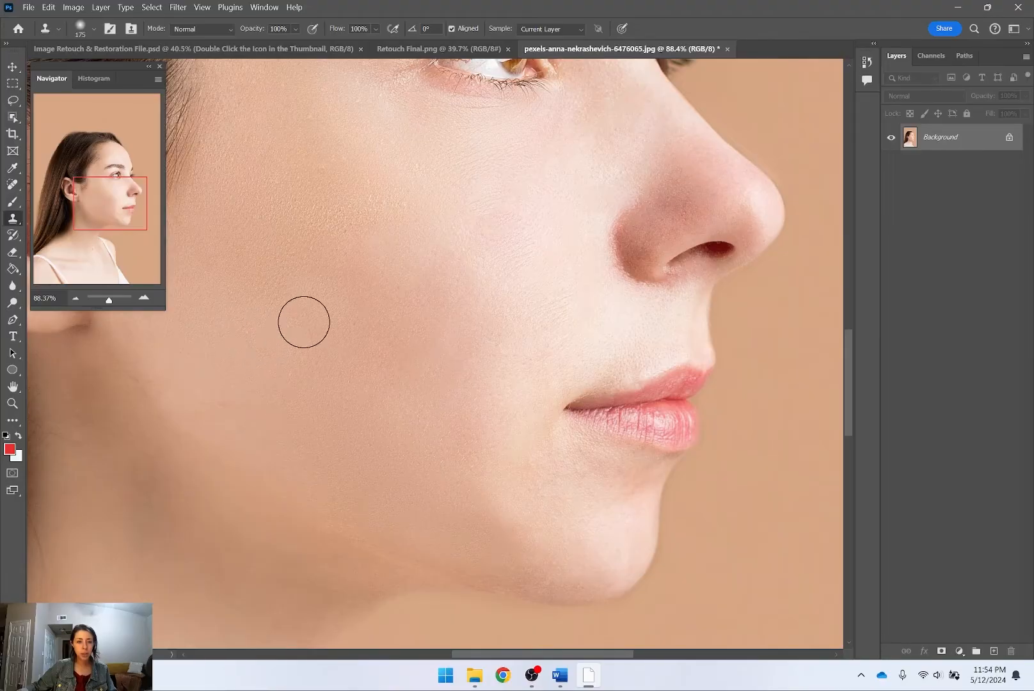
{"action": "mouse_move", "coordinate": [323, 320]}
{"action": "left_mouse_down"}
{"action": "mouse_move", "coordinate": [319, 332]}
{"action": "mouse_move", "coordinate": [210, 365]}
{"action": "mouse_move", "coordinate": [217, 339]}
{"action": "mouse_move", "coordinate": [143, 321]}
{"action": "mouse_move", "coordinate": [233, 441]}
{"action": "mouse_move", "coordinate": [297, 471]}
{"action": "mouse_move", "coordinate": [254, 339]}
{"action": "mouse_move", "coordinate": [289, 392]}
{"action": "left_mouse_up"}
{"action": "key", "text": "ctrl+z"}
Step: Try cloning the upper lip onto the plain background in front of the mouth, and undo the strokes
{"action": "left_click_drag", "start_coordinate": [753, 378], "coordinate": [775, 387]}
{"action": "key", "text": "ctrl+z"}
{"action": "left_click", "coordinate": [708, 375], "text": "alt"}
{"action": "mouse_move", "coordinate": [759, 344]}
{"action": "left_mouse_down"}
{"action": "mouse_move", "coordinate": [687, 362]}
{"action": "mouse_move", "coordinate": [753, 353]}
{"action": "mouse_move", "coordinate": [787, 331]}
{"action": "mouse_move", "coordinate": [810, 271]}
{"action": "left_mouse_up"}
{"action": "mouse_move", "coordinate": [813, 374]}
{"action": "left_mouse_down"}
{"action": "mouse_move", "coordinate": [793, 351]}
{"action": "mouse_move", "coordinate": [801, 304]}
{"action": "mouse_move", "coordinate": [783, 323]}
{"action": "mouse_move", "coordinate": [789, 295]}
{"action": "mouse_move", "coordinate": [795, 329]}
{"action": "mouse_move", "coordinate": [816, 343]}
{"action": "mouse_move", "coordinate": [758, 340]}
{"action": "mouse_move", "coordinate": [763, 299]}
{"action": "mouse_move", "coordinate": [827, 302]}
{"action": "mouse_move", "coordinate": [830, 340]}
{"action": "left_mouse_up"}
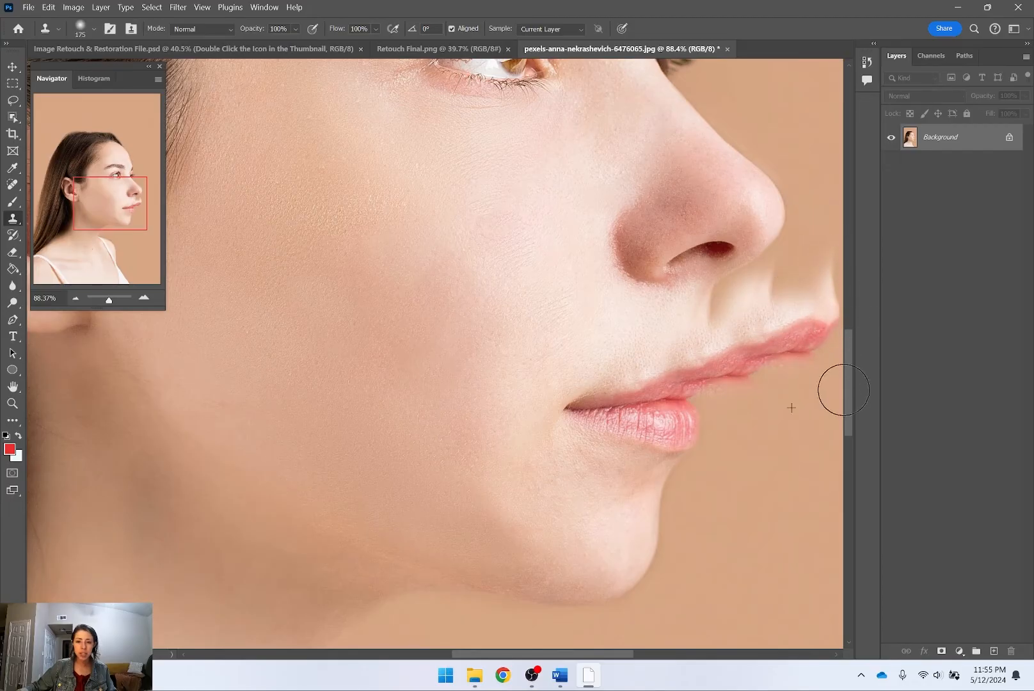
{"action": "left_click_drag", "start_coordinate": [846, 362], "coordinate": [826, 368]}
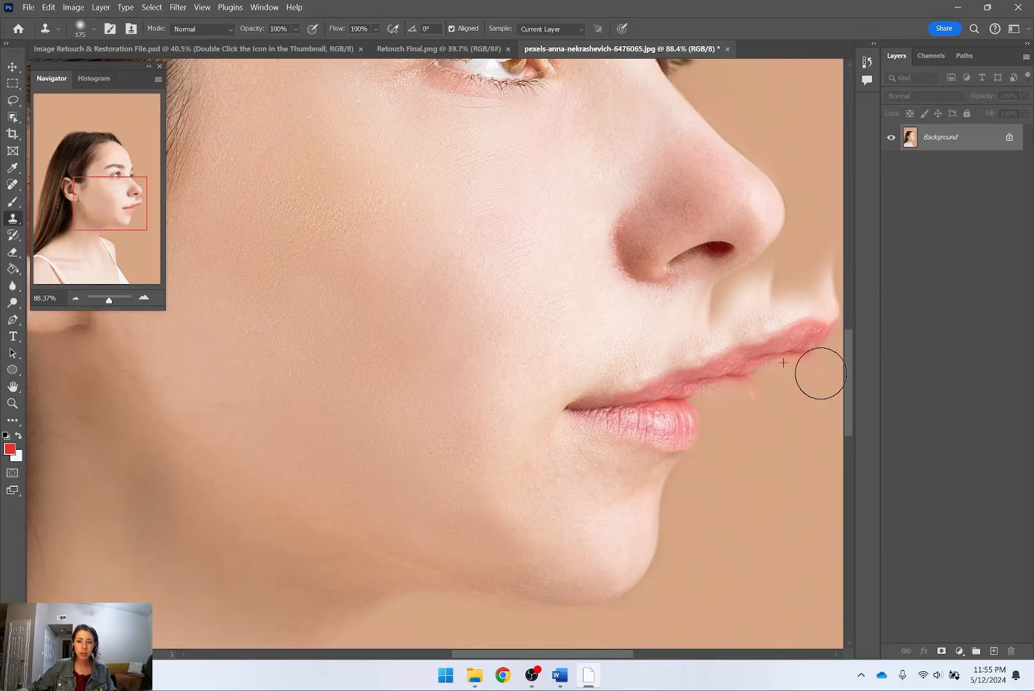
{"action": "key", "text": "ctrl+z"}
{"action": "key", "text": "ctrl+z"}
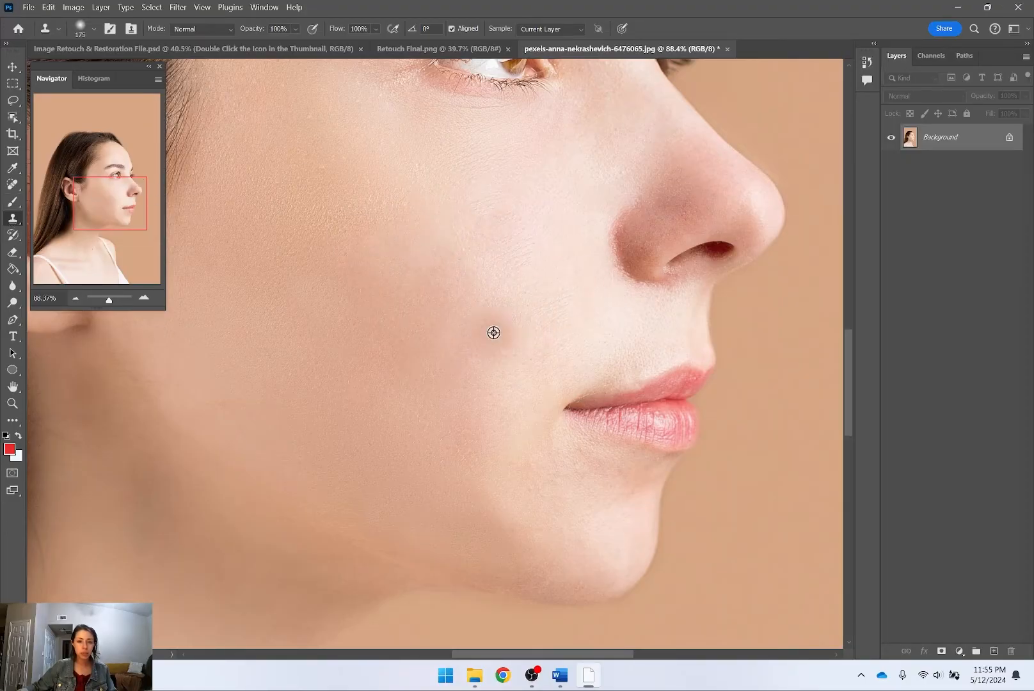
Step: Sample skin on the upper cheek, clone it over the darker area beneath, and undo the last two strokes
{"action": "scroll", "coordinate": [491, 332], "scroll_direction": "up", "scroll_amount": 2}
{"action": "left_click", "coordinate": [298, 183], "text": "alt"}
{"action": "left_click", "coordinate": [337, 215]}
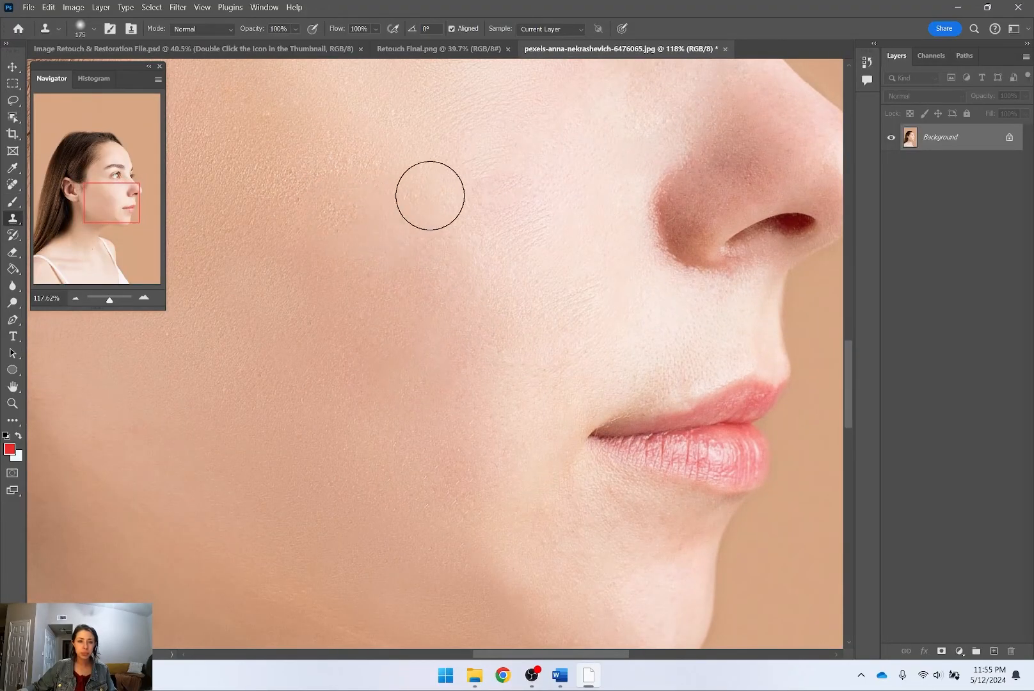
{"action": "left_click", "coordinate": [341, 241]}
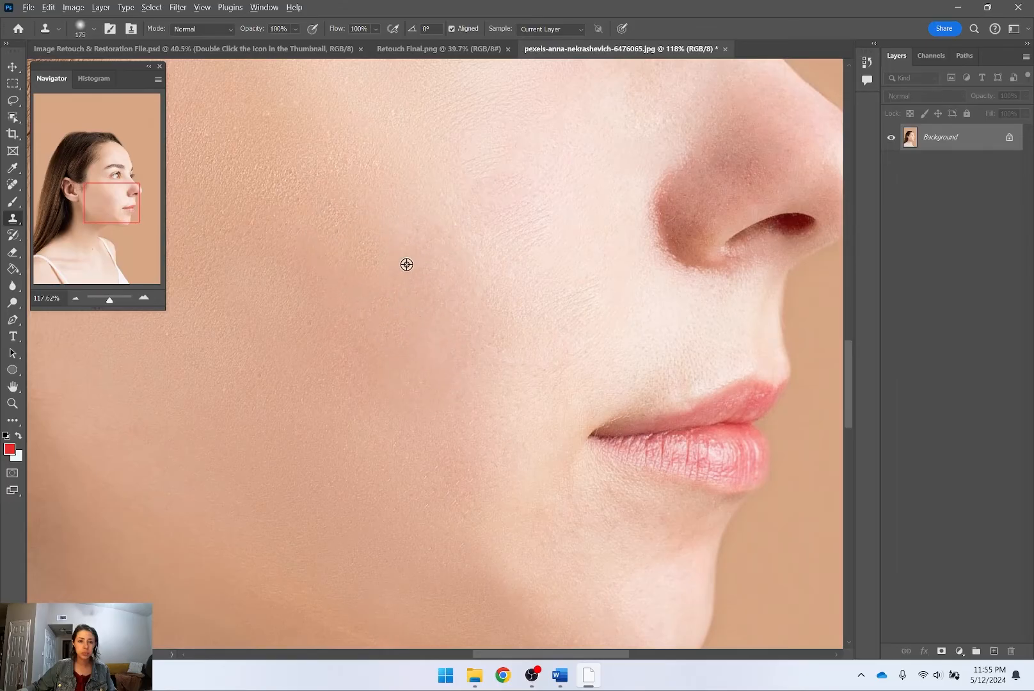
{"action": "left_click", "coordinate": [372, 210]}
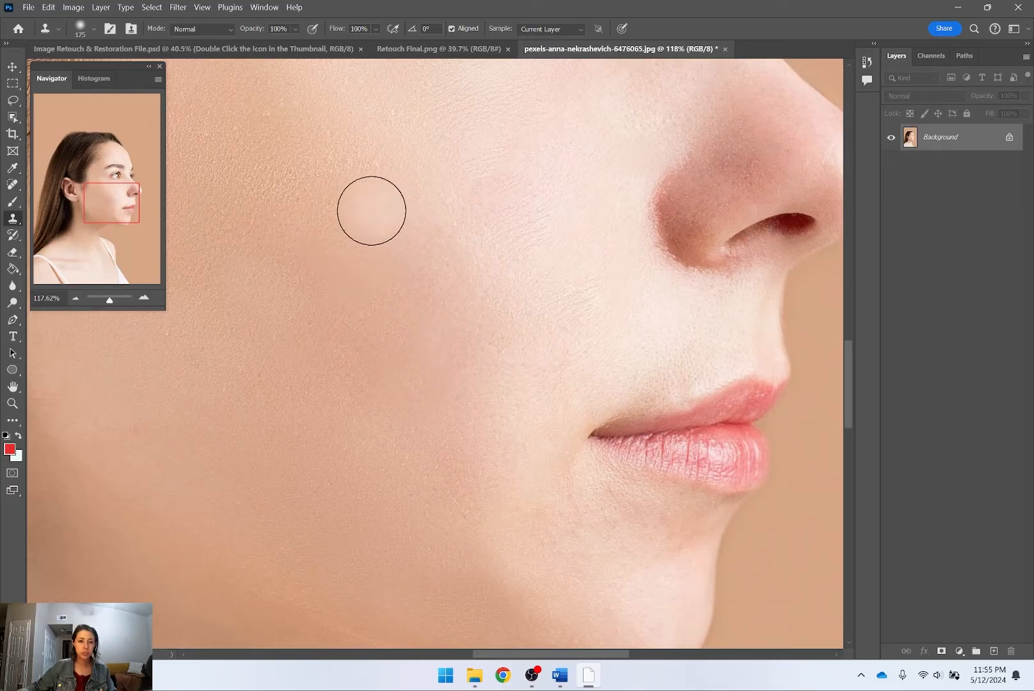
{"action": "left_click", "coordinate": [346, 164]}
{"action": "left_click", "coordinate": [415, 291]}
{"action": "key", "text": "ctrl+z"}
{"action": "key", "text": "ctrl+z"}
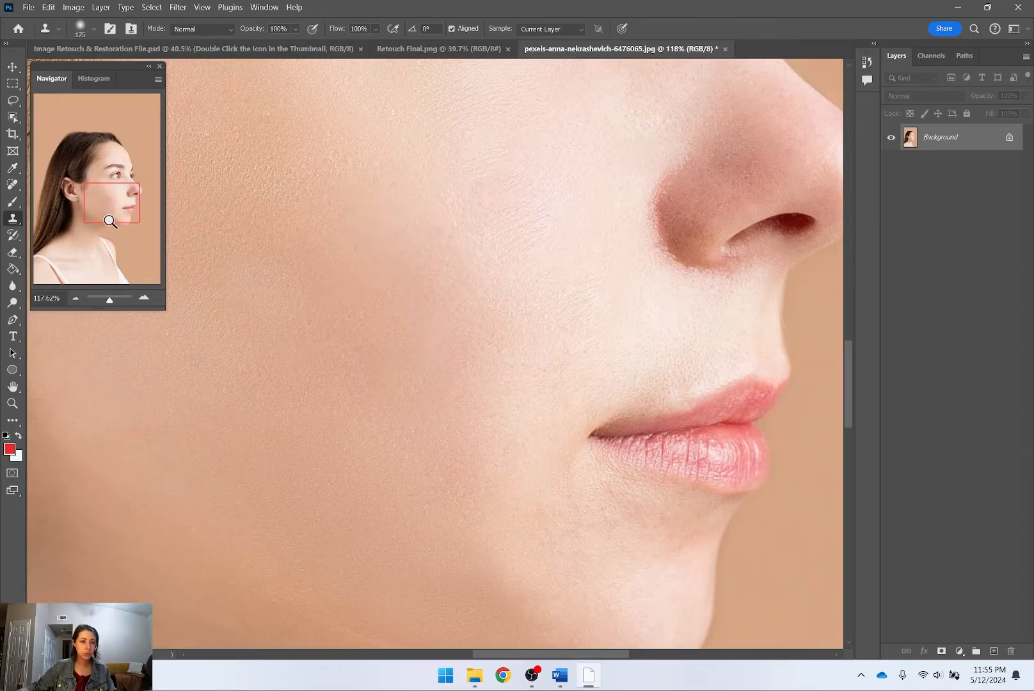
{"action": "left_click_drag", "start_coordinate": [358, 306], "coordinate": [491, 375]}
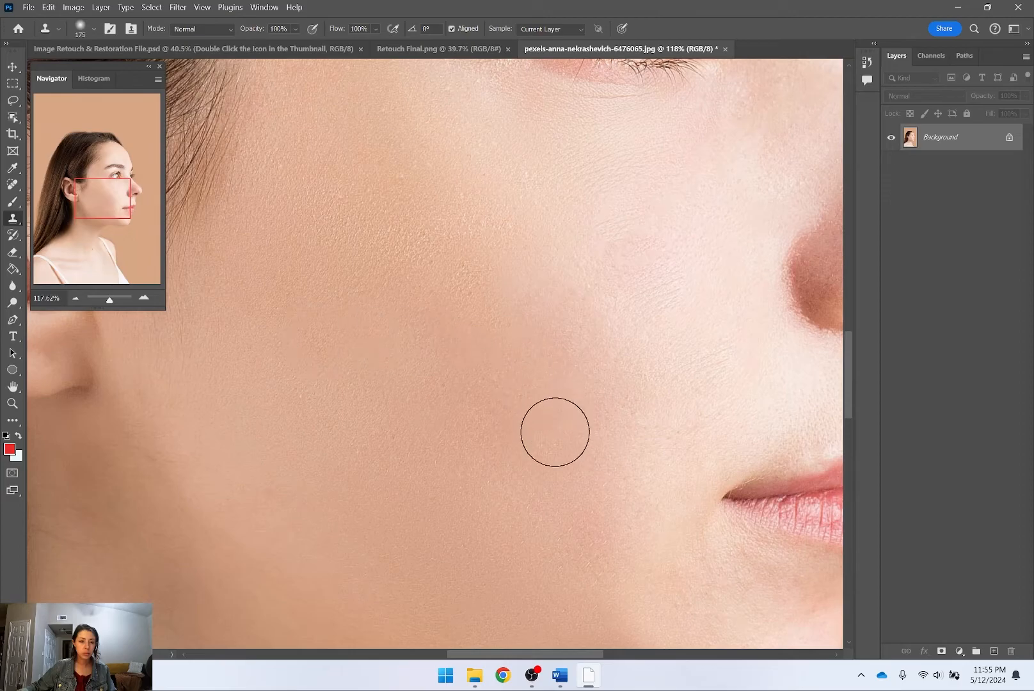
{"action": "scroll", "coordinate": [575, 495], "scroll_direction": "down", "scroll_amount": 3}
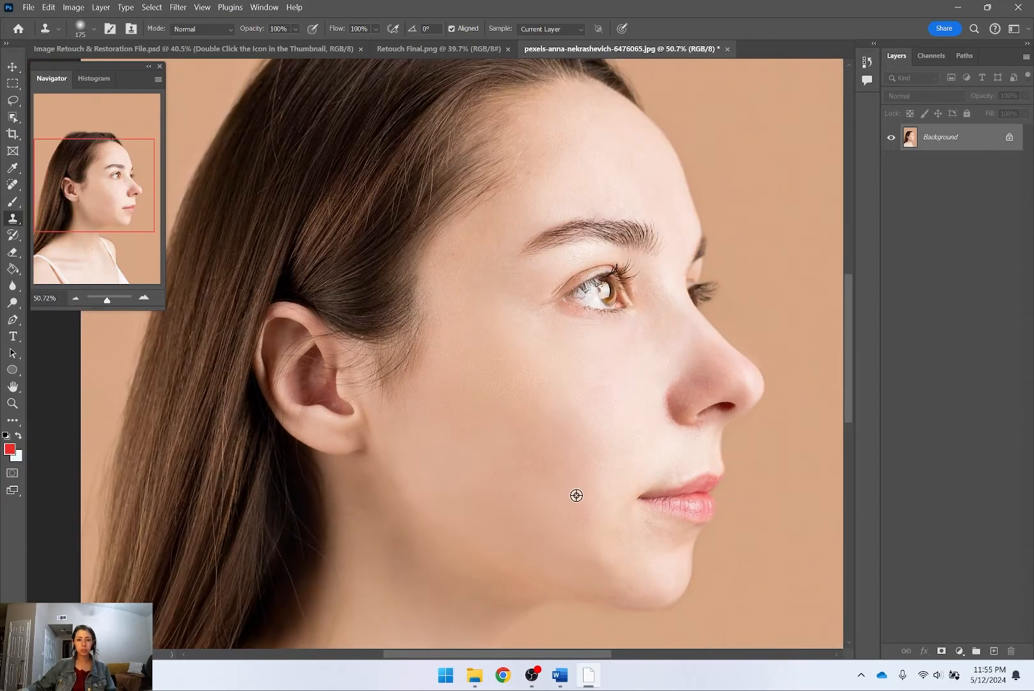
{"action": "scroll", "coordinate": [517, 476], "scroll_direction": "up", "scroll_amount": 4}
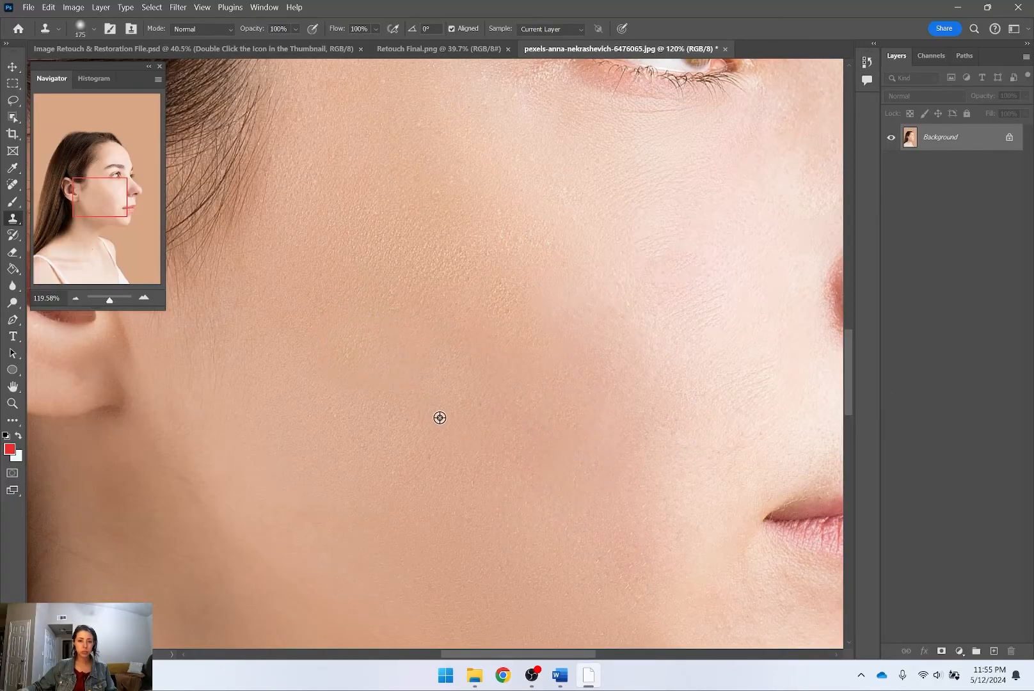
{"action": "scroll", "coordinate": [498, 512], "scroll_direction": "down", "scroll_amount": 3}
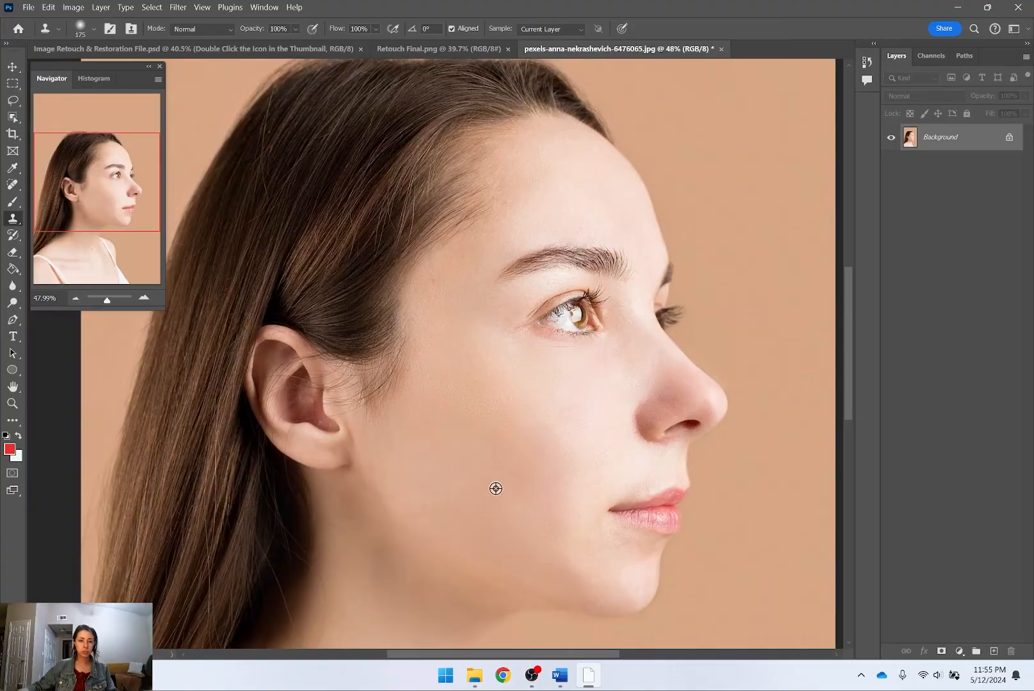
Step: Clone smooth skin over the uneven patch in the middle of the cheek with the Clone Stamp
{"action": "scroll", "coordinate": [496, 491], "scroll_direction": "up", "scroll_amount": 4}
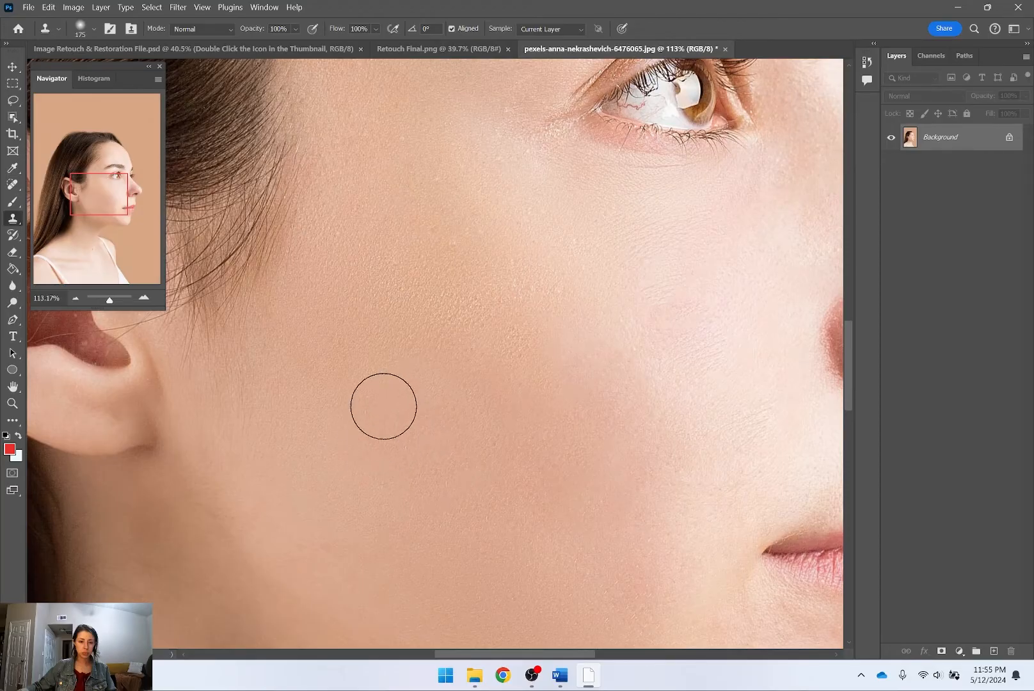
{"action": "scroll", "coordinate": [650, 390], "scroll_direction": "down", "scroll_amount": 1}
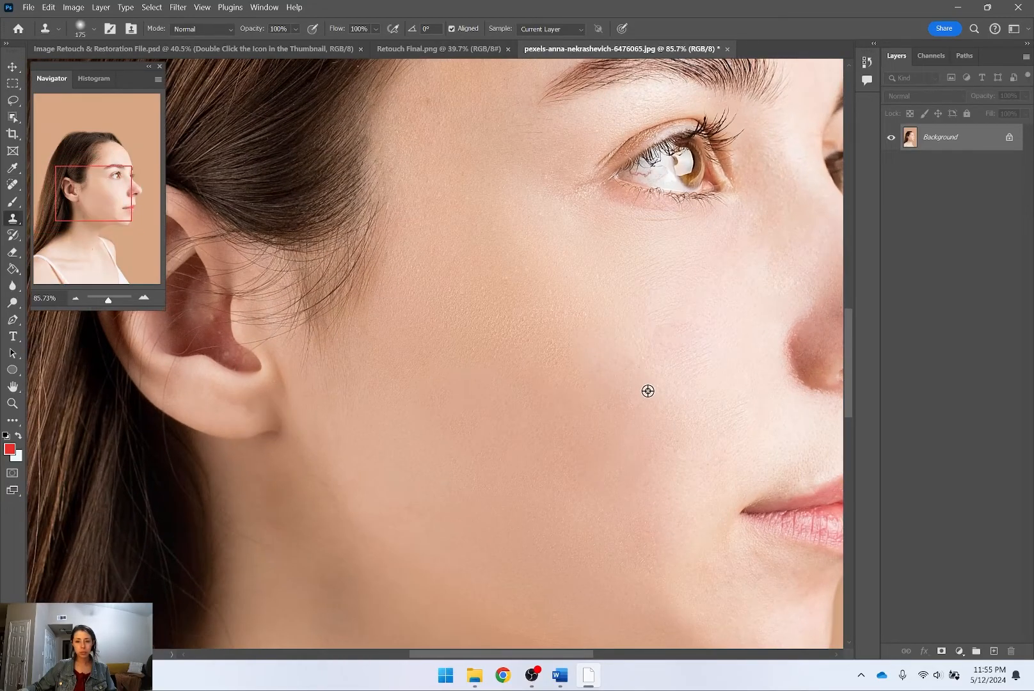
{"action": "scroll", "coordinate": [649, 391], "scroll_direction": "up", "scroll_amount": 2}
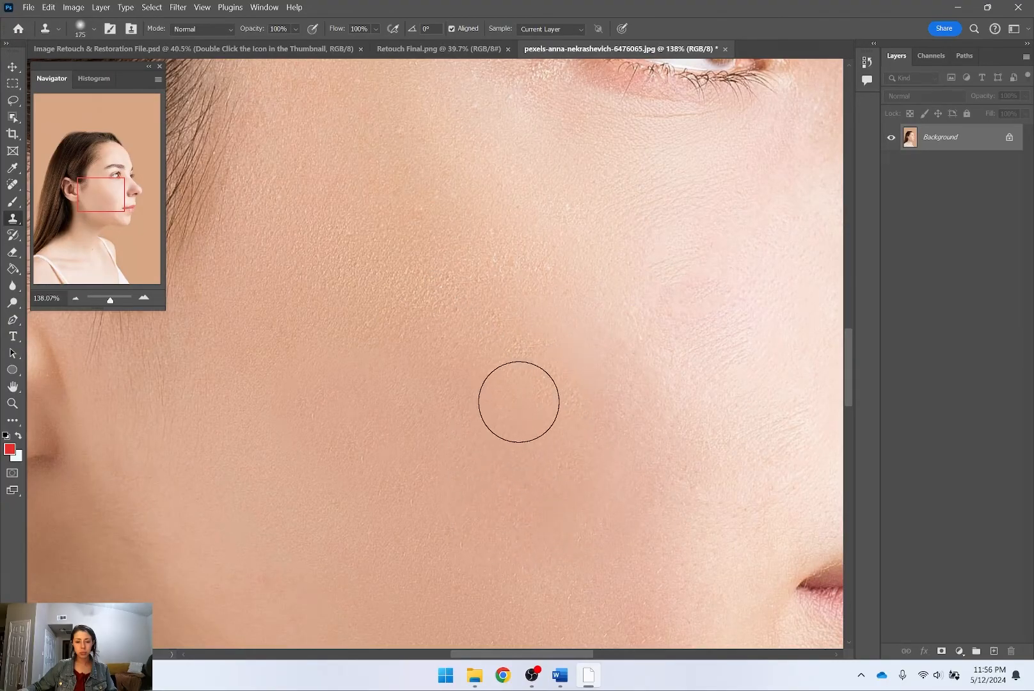
{"action": "mouse_move", "coordinate": [515, 418]}
{"action": "left_mouse_down"}
{"action": "mouse_move", "coordinate": [452, 383]}
{"action": "mouse_move", "coordinate": [461, 436]}
{"action": "left_mouse_up"}
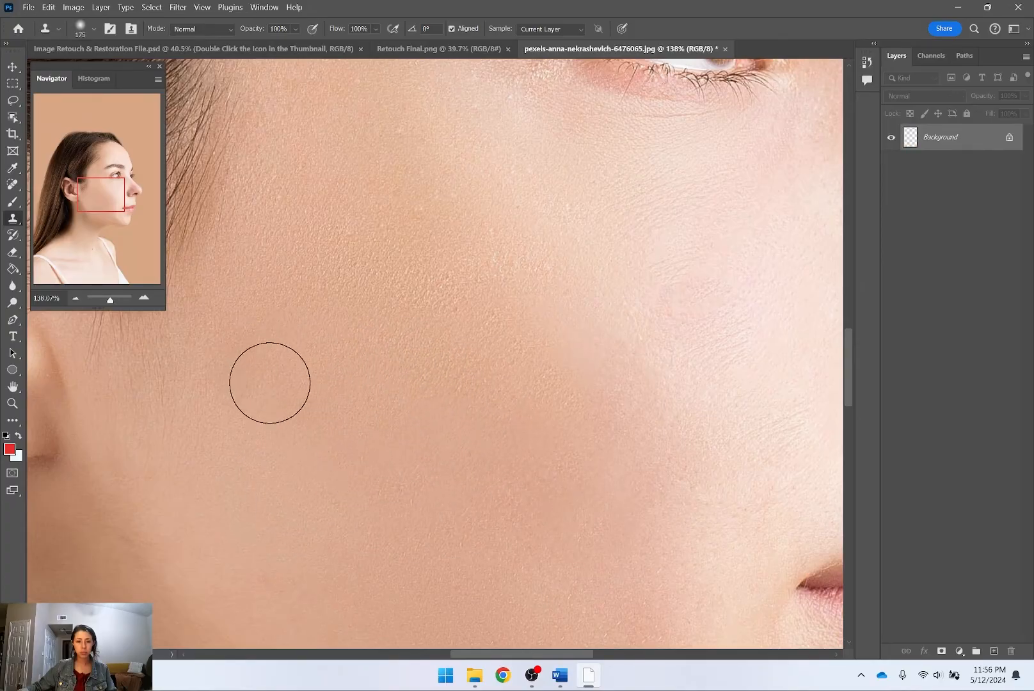
{"action": "scroll", "coordinate": [566, 479], "scroll_direction": "down", "scroll_amount": 5}
{"action": "scroll", "coordinate": [734, 455], "scroll_direction": "down", "scroll_amount": 2}
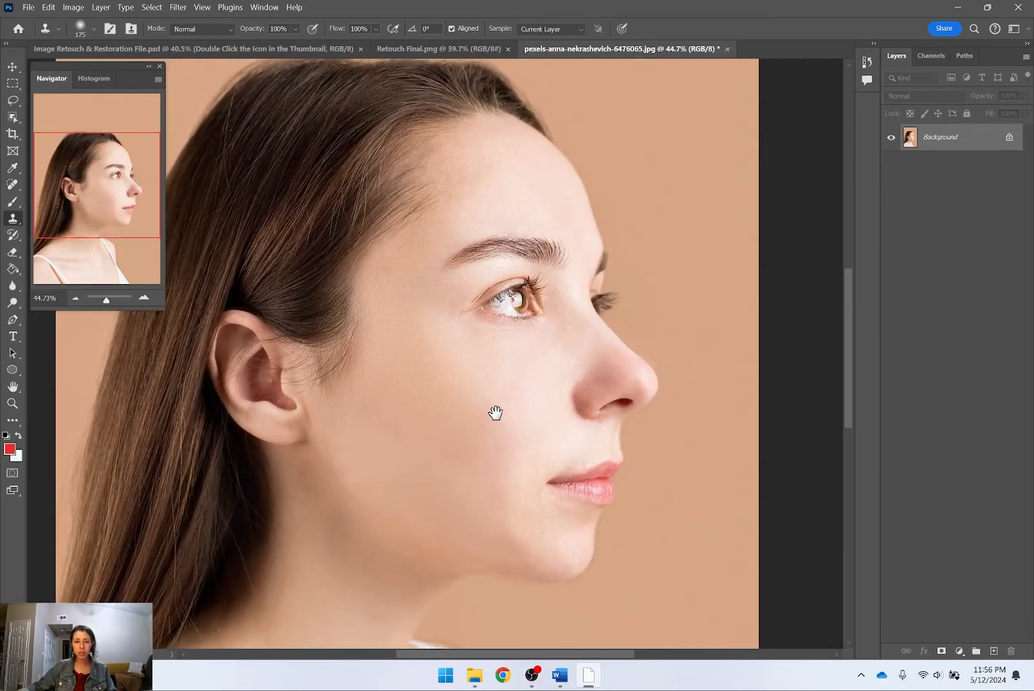
Step: Try cloning skin over the area beside and below the corner of the mouth, and undo the last stroke
{"action": "scroll", "coordinate": [526, 449], "scroll_direction": "up", "scroll_amount": 6}
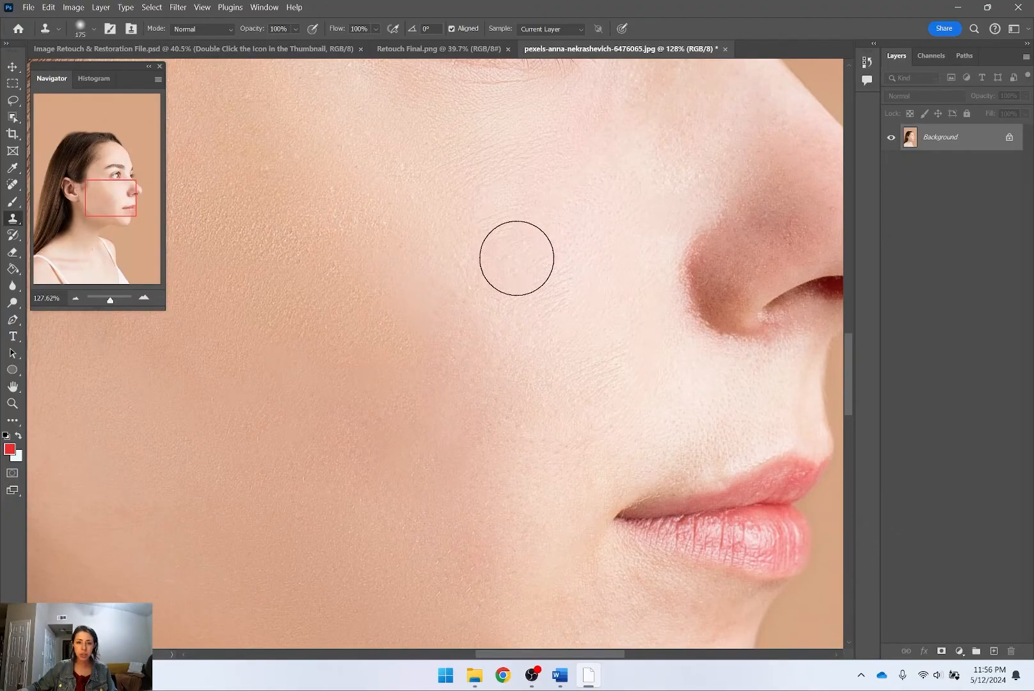
{"action": "scroll", "coordinate": [600, 443], "scroll_direction": "down", "scroll_amount": 5}
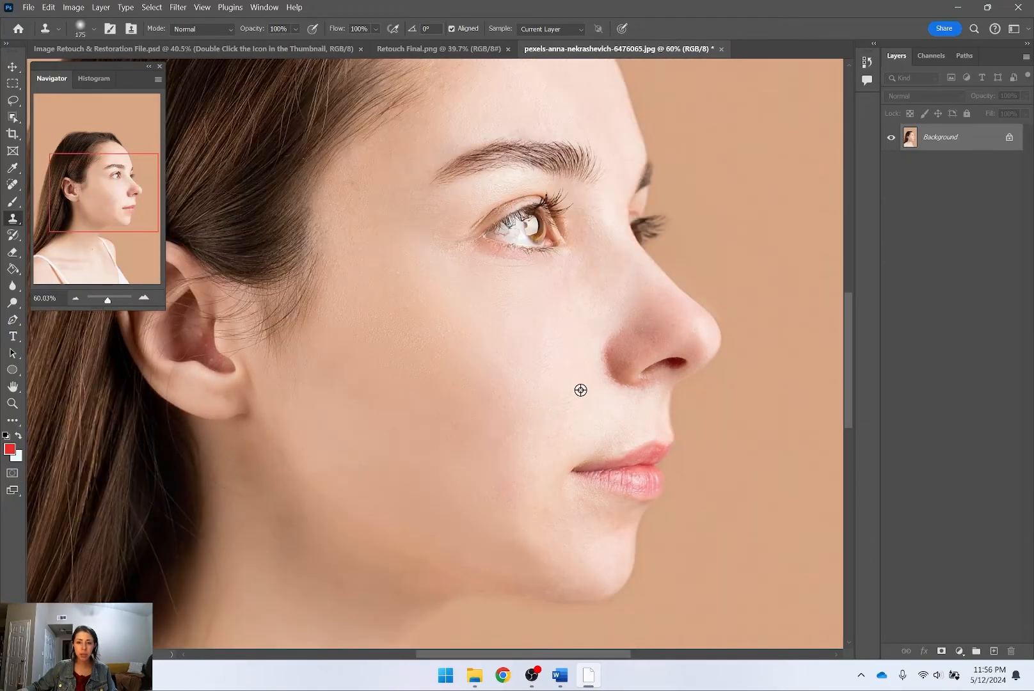
{"action": "scroll", "coordinate": [579, 390], "scroll_direction": "up", "scroll_amount": 3}
{"action": "scroll", "coordinate": [606, 385], "scroll_direction": "up", "scroll_amount": 2}
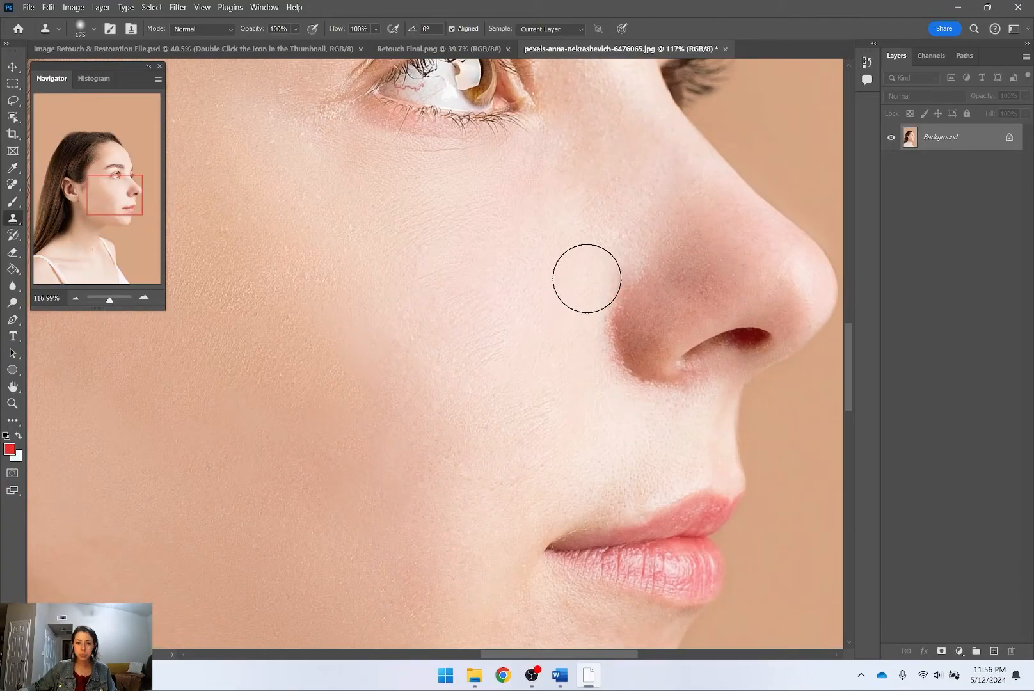
{"action": "scroll", "coordinate": [595, 432], "scroll_direction": "down", "scroll_amount": 5}
{"action": "scroll", "coordinate": [594, 517], "scroll_direction": "up", "scroll_amount": 4}
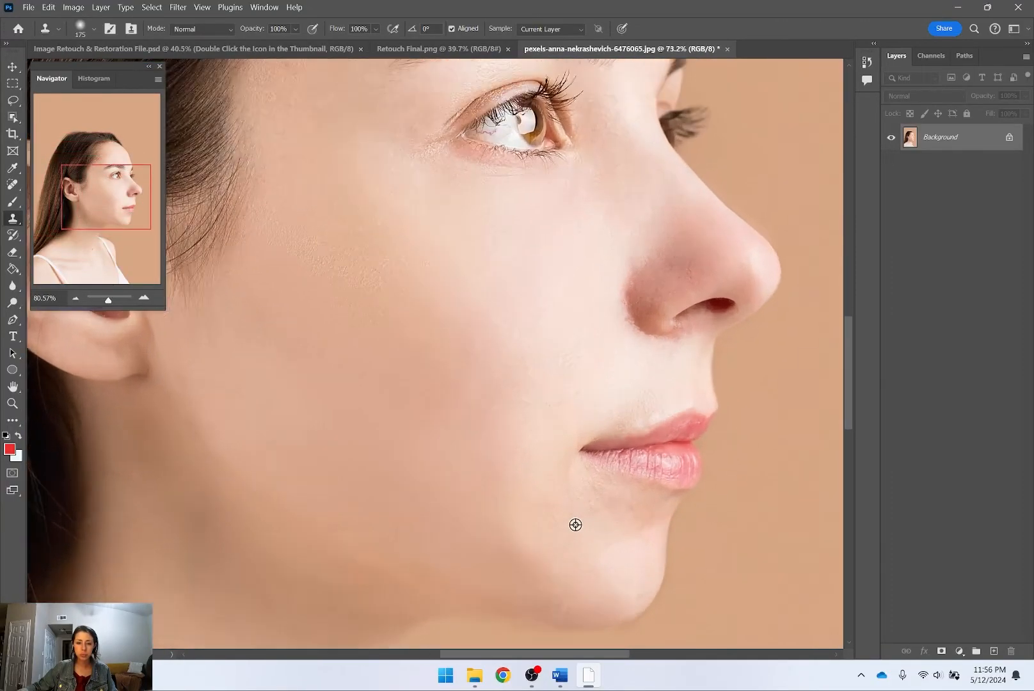
{"action": "mouse_move", "coordinate": [507, 480]}
{"action": "left_mouse_down"}
{"action": "mouse_move", "coordinate": [507, 389]}
{"action": "mouse_move", "coordinate": [528, 478]}
{"action": "mouse_move", "coordinate": [584, 542]}
{"action": "mouse_move", "coordinate": [535, 473]}
{"action": "mouse_move", "coordinate": [535, 488]}
{"action": "mouse_move", "coordinate": [572, 521]}
{"action": "left_mouse_up"}
{"action": "left_click", "coordinate": [540, 437], "text": "alt"}
{"action": "key", "text": "ctrl+z"}
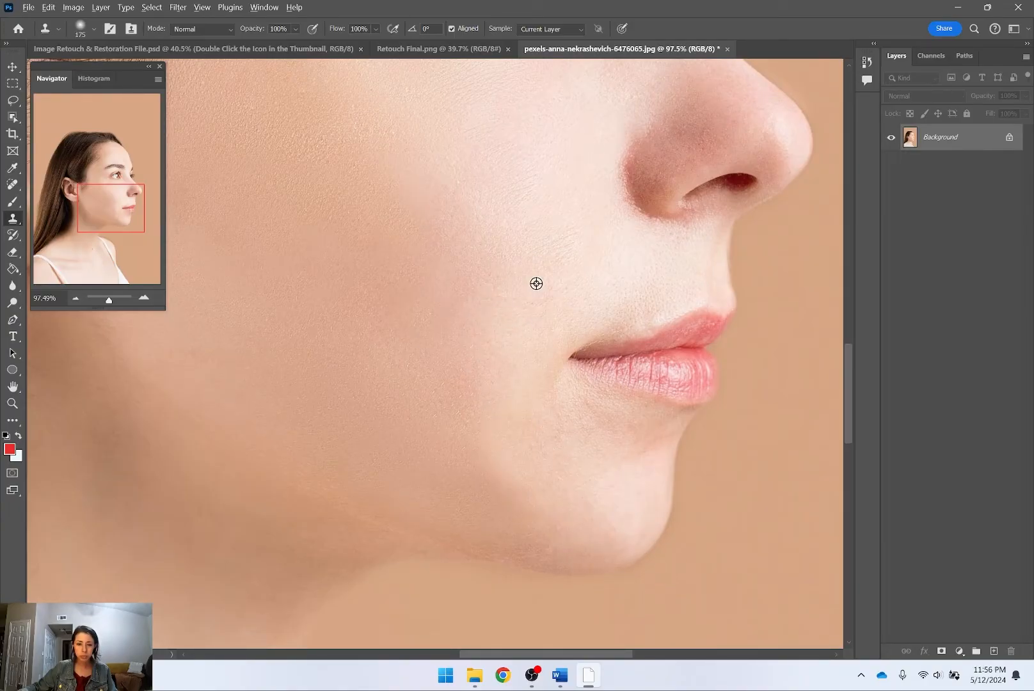
Step: Sample light skin beside the mouth and clone it over the uneven patch between the mouth corner and chin
{"action": "left_click", "coordinate": [512, 335], "text": "alt"}
{"action": "mouse_move", "coordinate": [499, 395]}
{"action": "left_mouse_down"}
{"action": "mouse_move", "coordinate": [489, 430]}
{"action": "mouse_move", "coordinate": [517, 449]}
{"action": "left_mouse_up"}
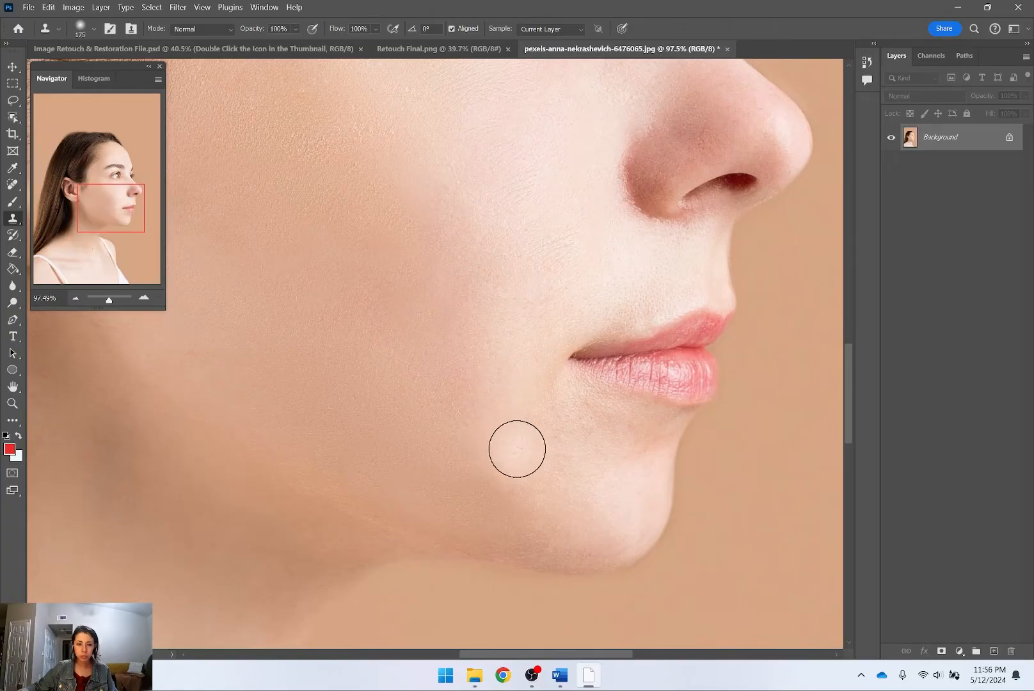
{"action": "left_click", "coordinate": [535, 388]}
{"action": "left_click", "coordinate": [523, 354]}
{"action": "left_click", "coordinate": [552, 272], "text": "alt"}
{"action": "left_click", "coordinate": [529, 409]}
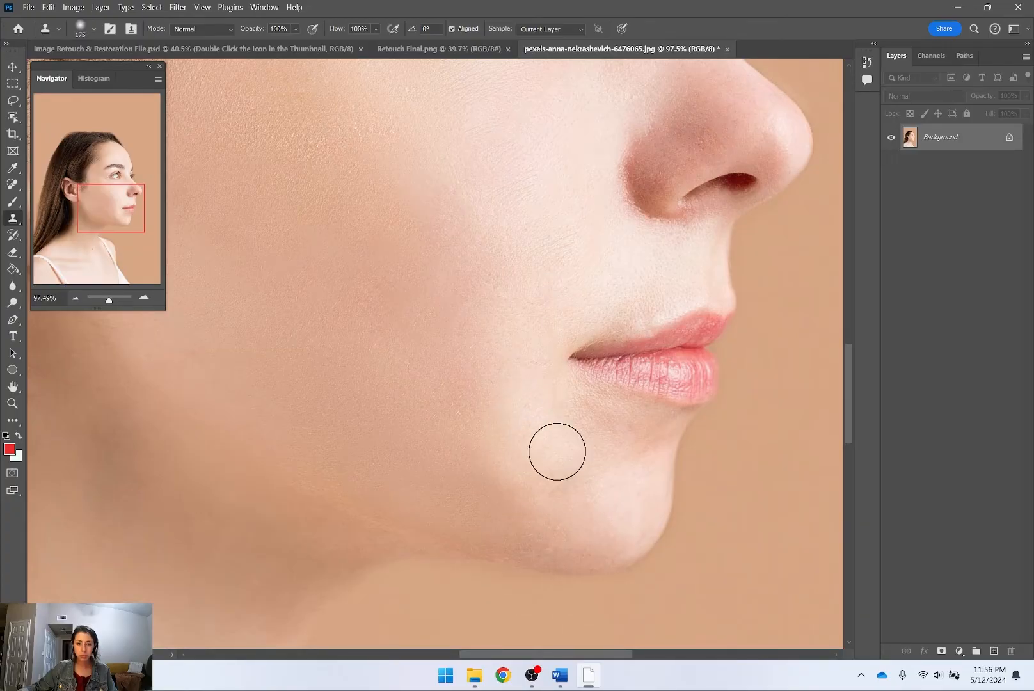
Step: Resample skin near the mouth and on the chin, and clone it over the shaded spot below the mouth corner
{"action": "left_click", "coordinate": [505, 351], "text": "alt"}
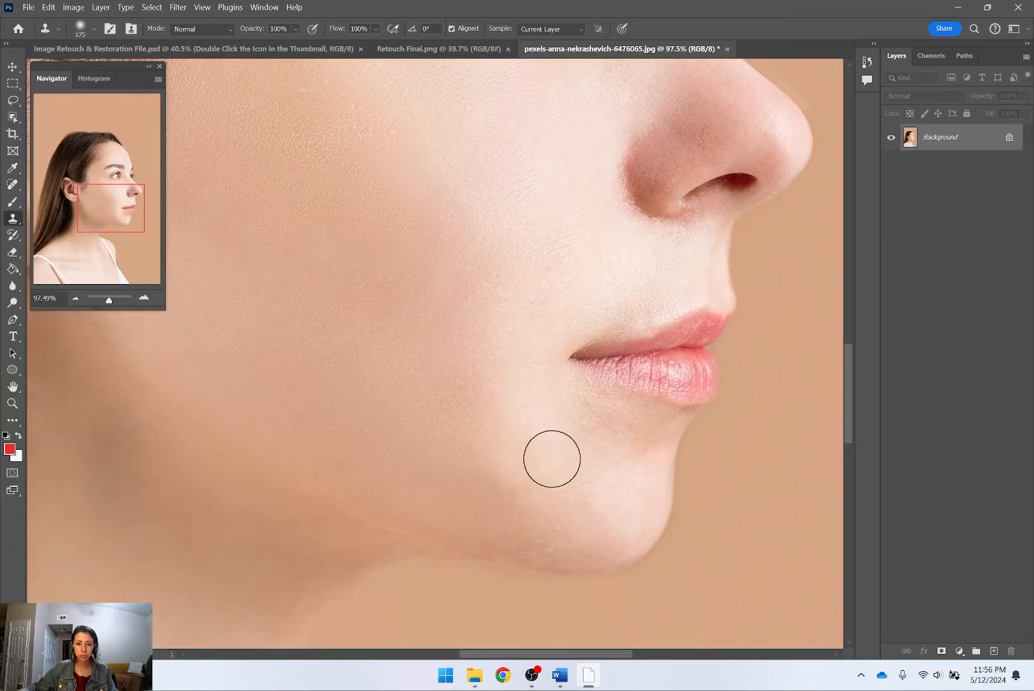
{"action": "left_click", "coordinate": [625, 489], "text": "alt"}
{"action": "mouse_move", "coordinate": [550, 462]}
{"action": "left_mouse_down"}
{"action": "mouse_move", "coordinate": [665, 618]}
{"action": "mouse_move", "coordinate": [557, 459]}
{"action": "left_mouse_up"}
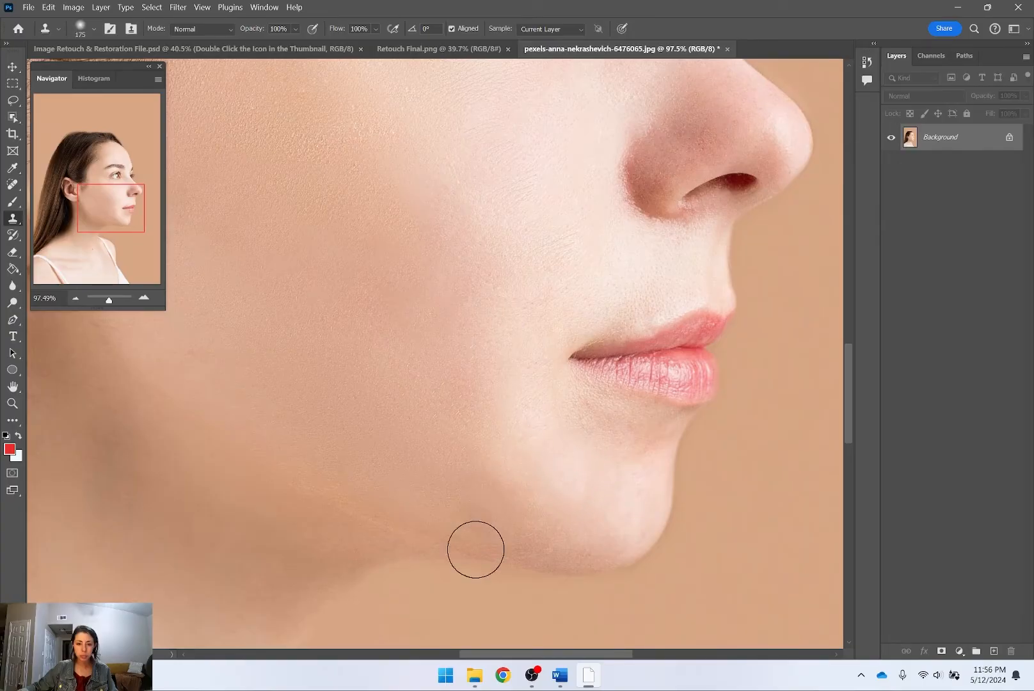
{"action": "scroll", "coordinate": [602, 543], "scroll_direction": "up", "scroll_amount": 3}
{"action": "scroll", "coordinate": [602, 542], "scroll_direction": "up", "scroll_amount": 4}
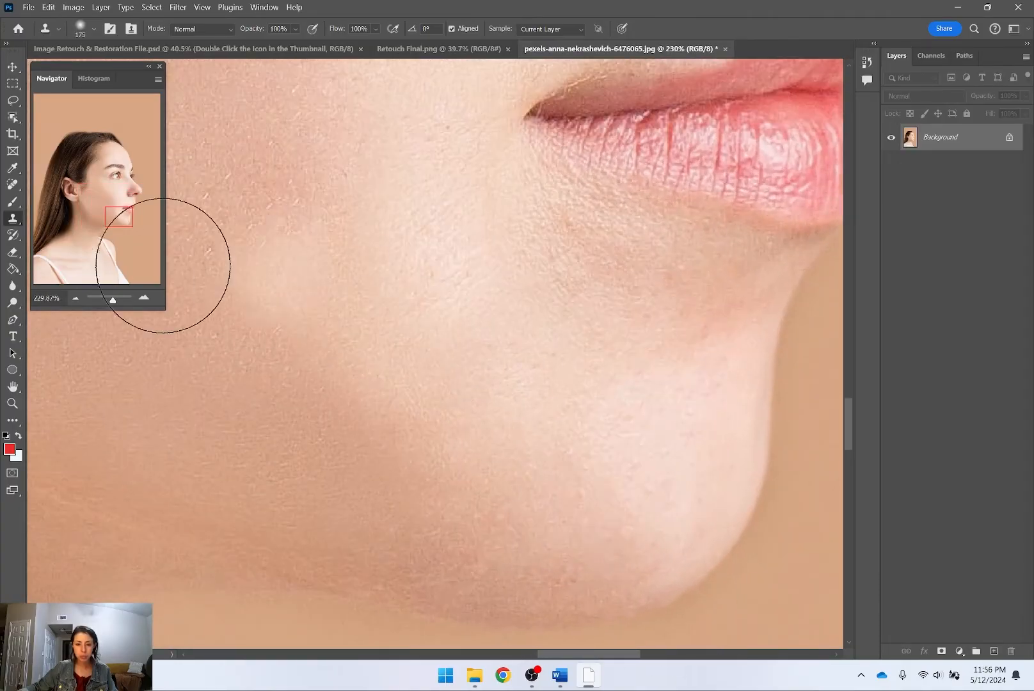
{"action": "scroll", "coordinate": [282, 410], "scroll_direction": "down", "scroll_amount": 4}
{"action": "scroll", "coordinate": [327, 425], "scroll_direction": "down", "scroll_amount": 5}
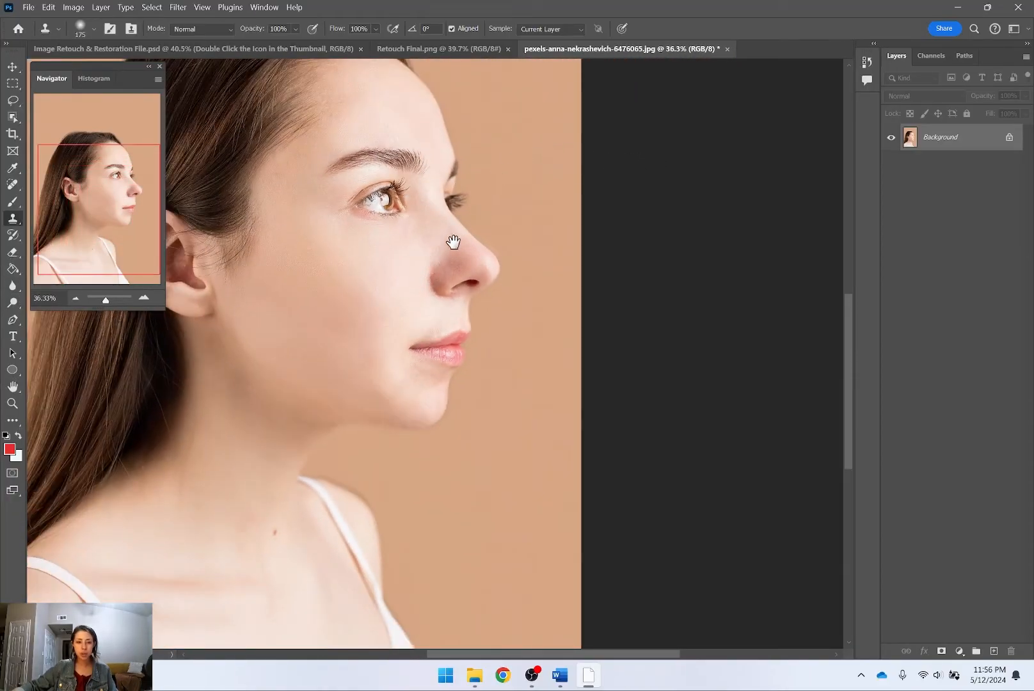
{"action": "scroll", "coordinate": [416, 294], "scroll_direction": "up", "scroll_amount": 2}
{"action": "left_click_drag", "start_coordinate": [337, 219], "coordinate": [457, 331]}
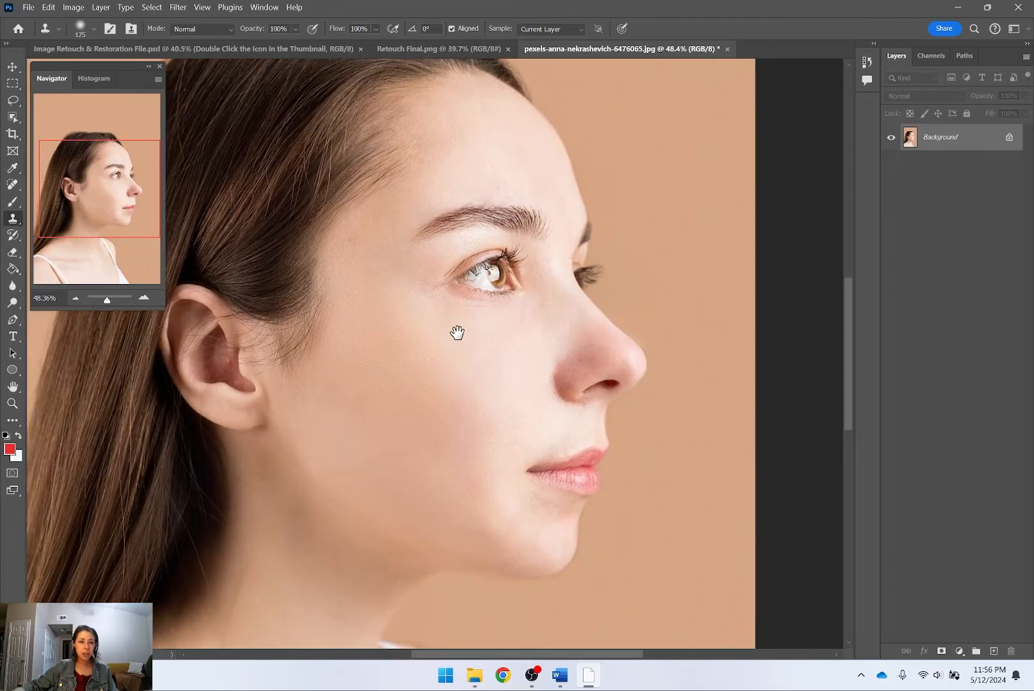
Step: Switch to the Blur tool to soften the skin around the nose and nostril
{"action": "left_click", "coordinate": [13, 285]}
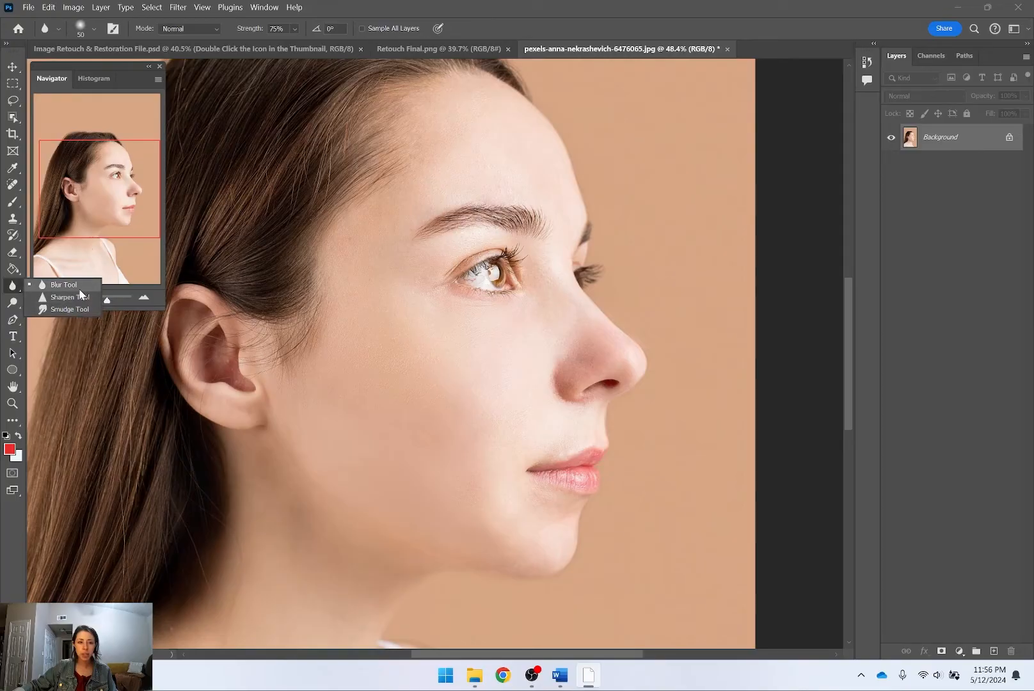
{"action": "left_click", "coordinate": [80, 288]}
{"action": "scroll", "coordinate": [537, 293], "scroll_direction": "up", "scroll_amount": 6}
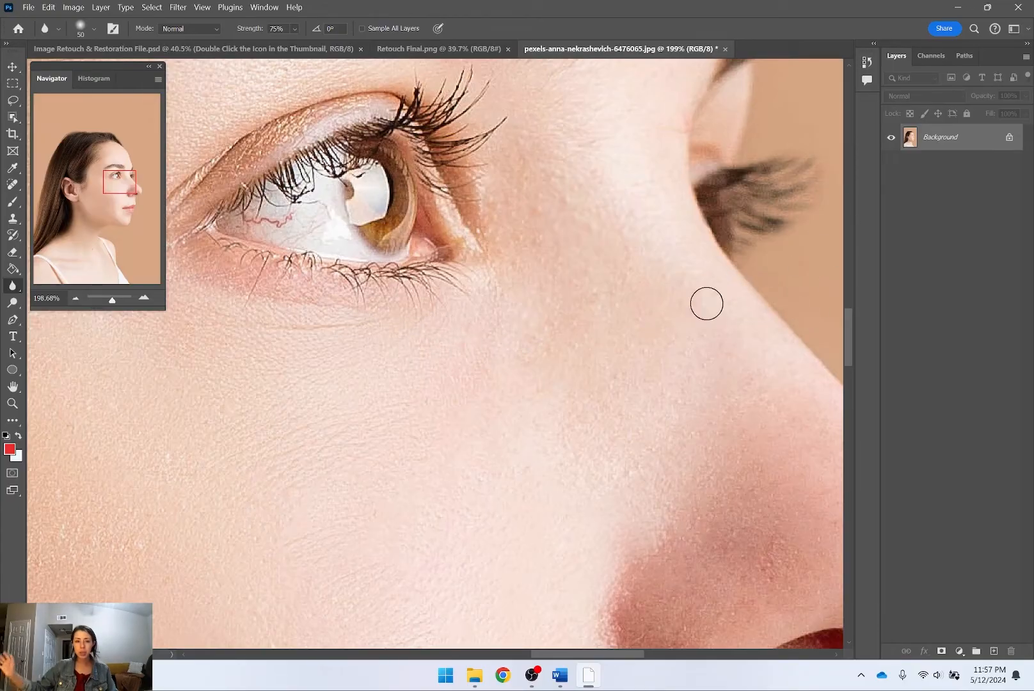
{"action": "left_click_drag", "start_coordinate": [675, 446], "coordinate": [590, 276]}
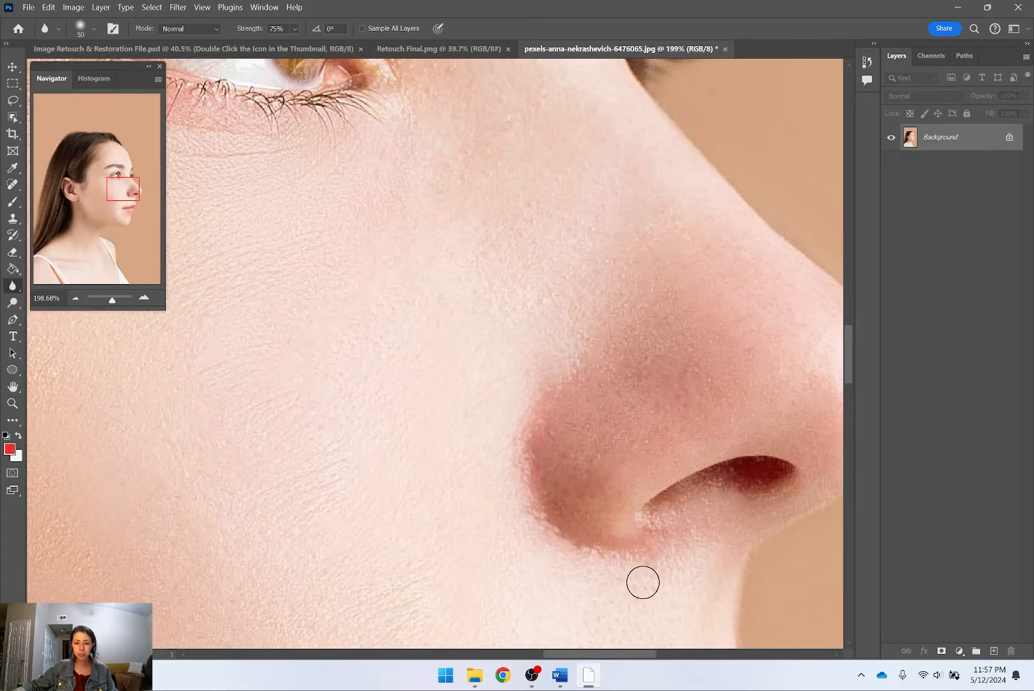
{"action": "left_click_drag", "start_coordinate": [688, 582], "coordinate": [469, 517]}
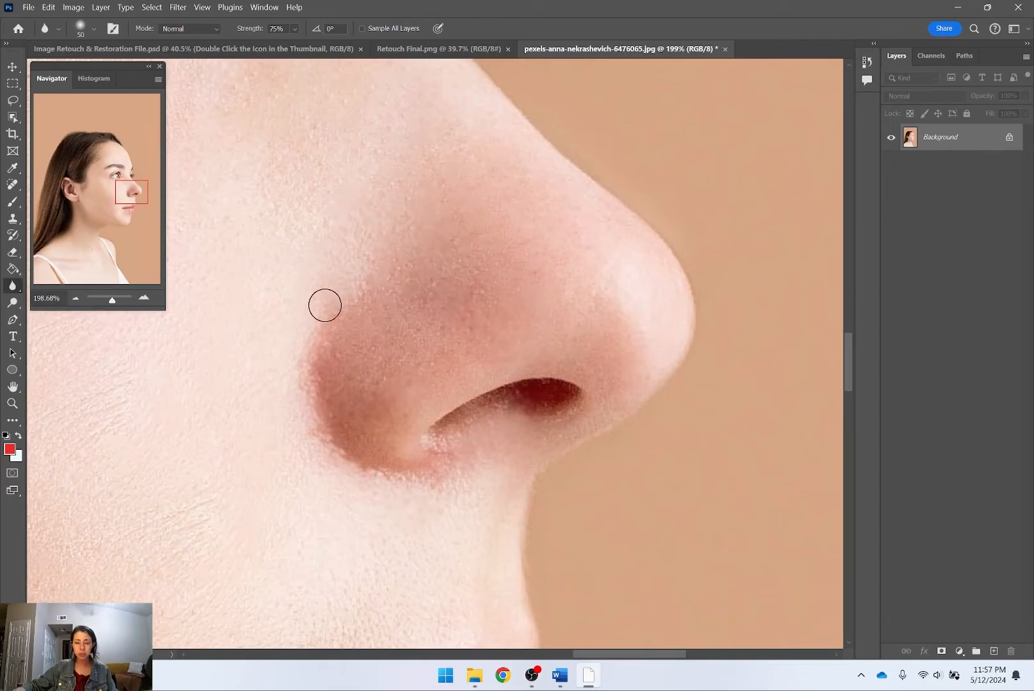
{"action": "scroll", "coordinate": [398, 485], "scroll_direction": "down", "scroll_amount": 2}
{"action": "left_click_drag", "start_coordinate": [359, 517], "coordinate": [519, 441]}
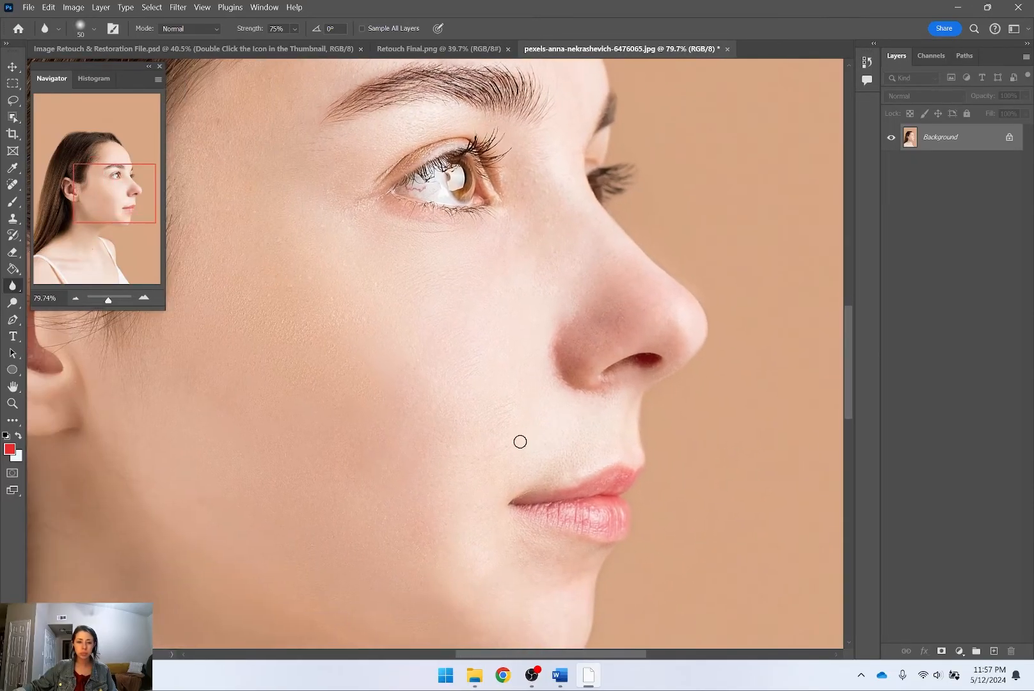
Step: Enlarge the Blur tool's brush to 400 px for the cheek and view its brush size and hardness settings
{"action": "scroll", "coordinate": [388, 457], "scroll_direction": "up", "scroll_amount": 1}
{"action": "scroll", "coordinate": [385, 480], "scroll_direction": "up", "scroll_amount": 2}
{"action": "scroll", "coordinate": [448, 467], "scroll_direction": "down", "scroll_amount": 1}
{"action": "key", "text": "]"}
{"action": "key", "text": "]"}
{"action": "key", "text": "]"}
{"action": "key", "text": "]"}
{"action": "key", "text": "]"}
{"action": "key", "text": "]"}
{"action": "key", "text": "]"}
{"action": "key", "text": "]"}
{"action": "key", "text": "]"}
{"action": "key", "text": "]"}
{"action": "key", "text": "]"}
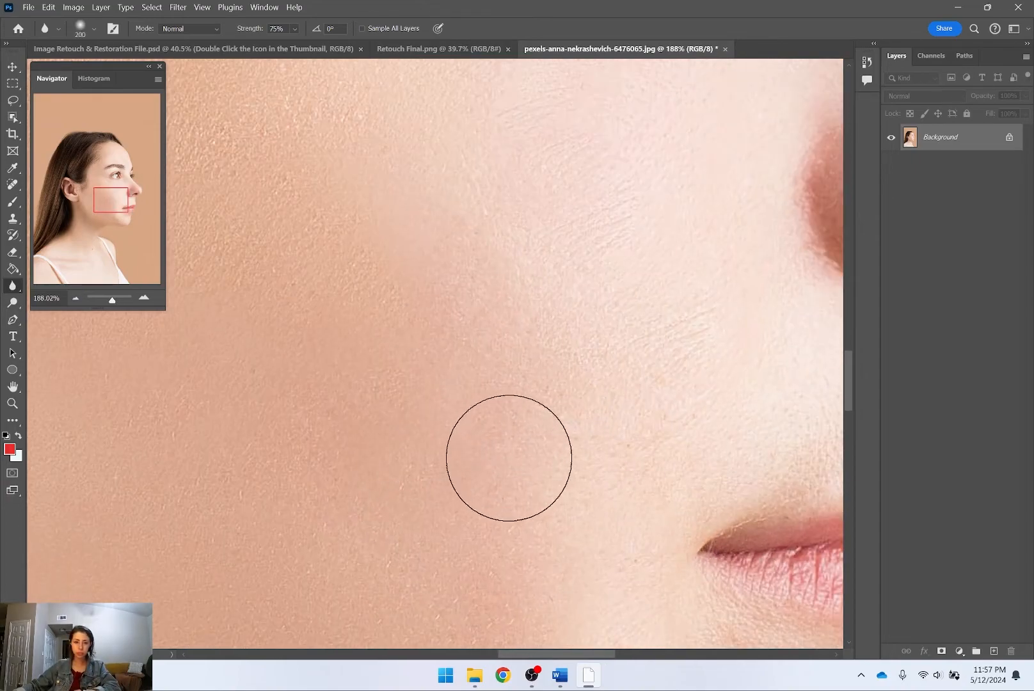
{"action": "key", "text": "]"}
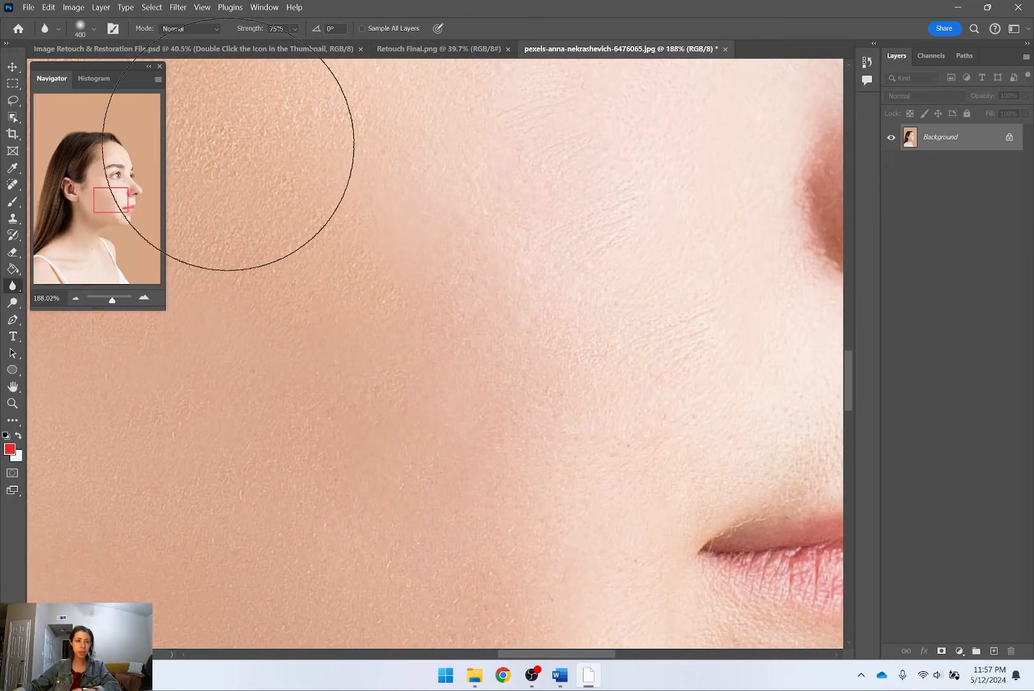
{"action": "left_click", "coordinate": [95, 28]}
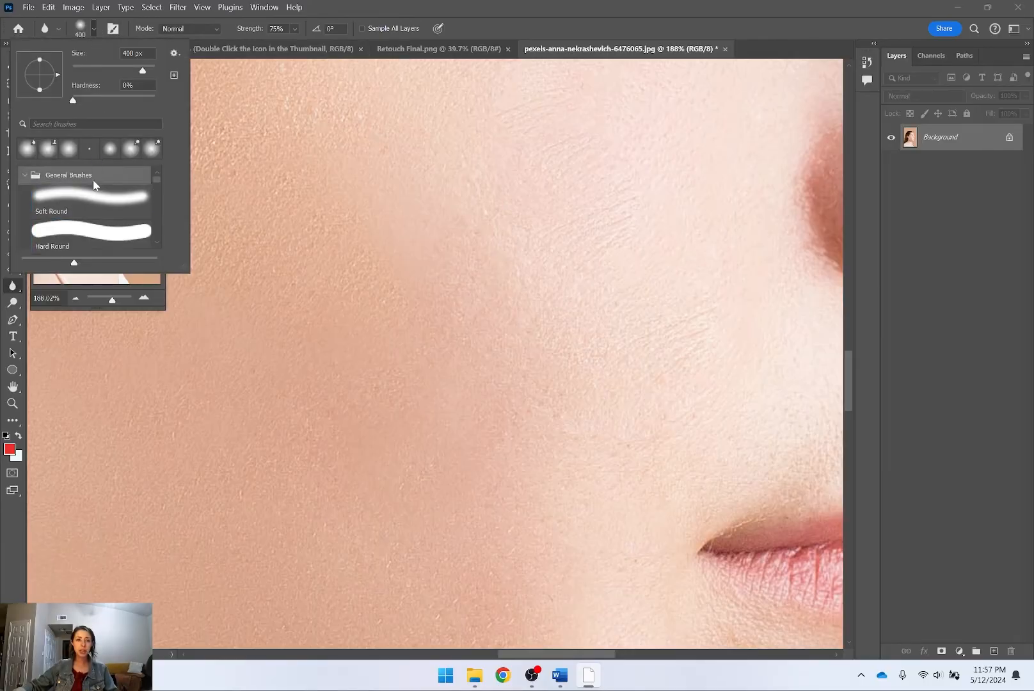
{"action": "left_click", "coordinate": [324, 243]}
{"action": "scroll", "coordinate": [468, 321], "scroll_direction": "down", "scroll_amount": 1}
{"action": "scroll", "coordinate": [468, 321], "scroll_direction": "down", "scroll_amount": 1}
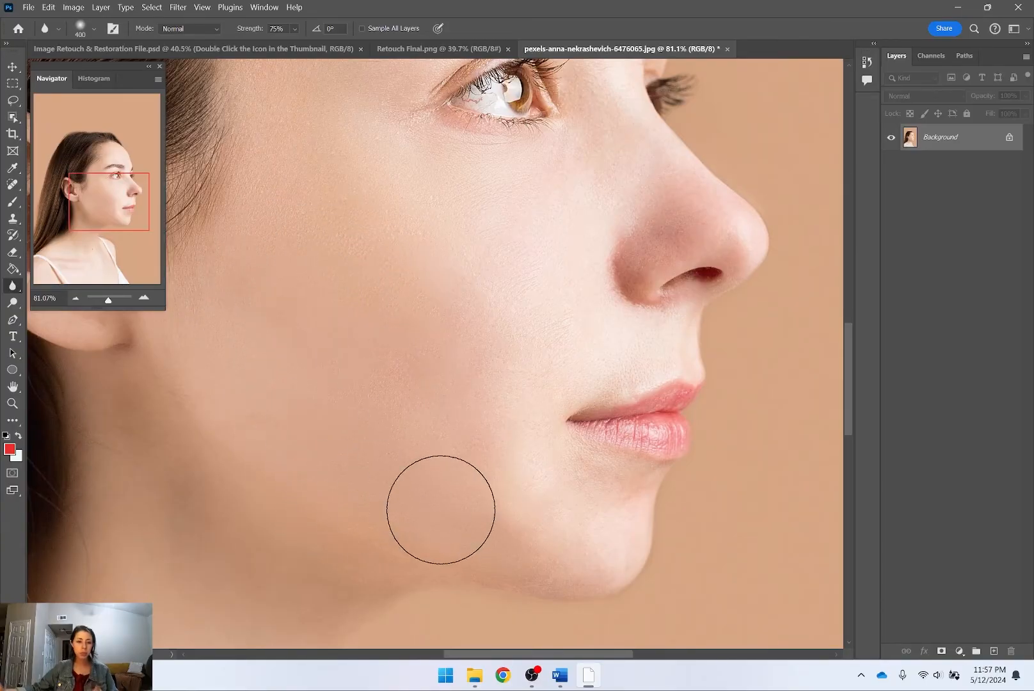
Step: Reduce the Blur tool's brush to 150 px and soften the skin texture around the chin, mouth and cheek
{"action": "scroll", "coordinate": [544, 536], "scroll_direction": "up", "scroll_amount": 2}
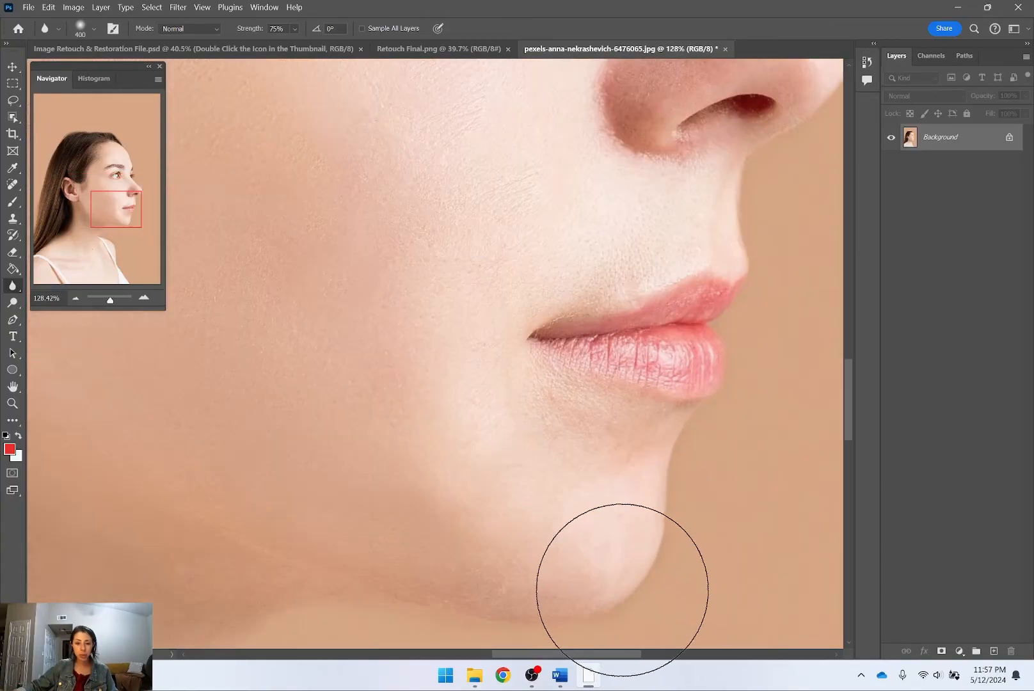
{"action": "key", "text": "bracketleft"}
{"action": "key", "text": "bracketleft"}
{"action": "key", "text": "bracketleft"}
{"action": "key", "text": "bracketleft"}
{"action": "key", "text": "bracketleft"}
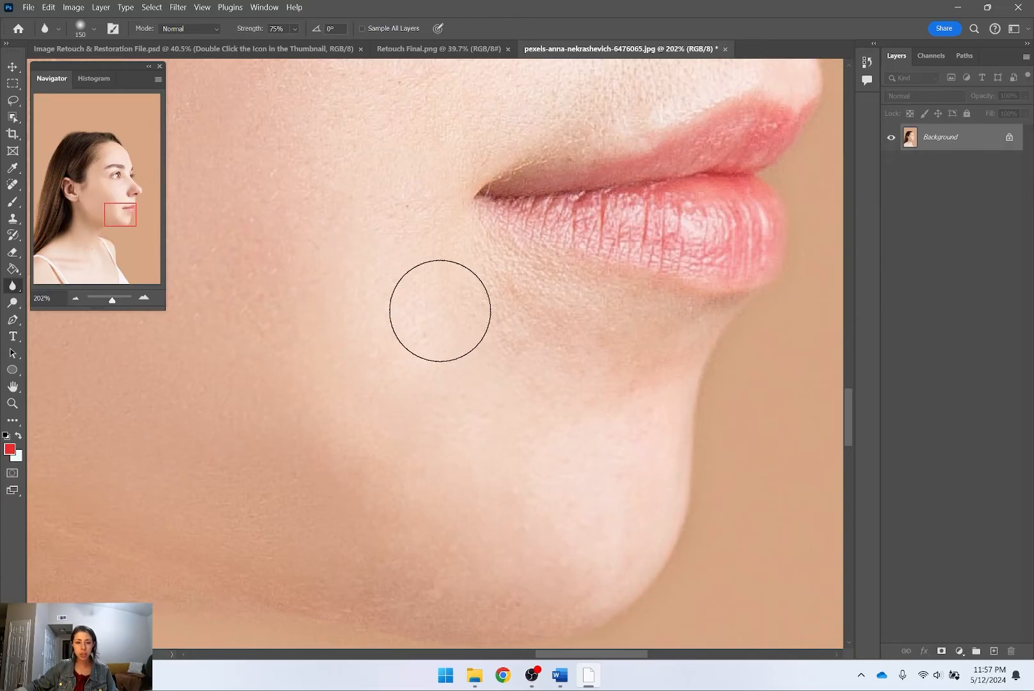
{"action": "left_click_drag", "start_coordinate": [418, 150], "coordinate": [547, 494]}
{"action": "mouse_move", "coordinate": [499, 307]}
{"action": "left_mouse_down"}
{"action": "mouse_move", "coordinate": [552, 398]}
{"action": "mouse_move", "coordinate": [638, 494]}
{"action": "left_mouse_up"}
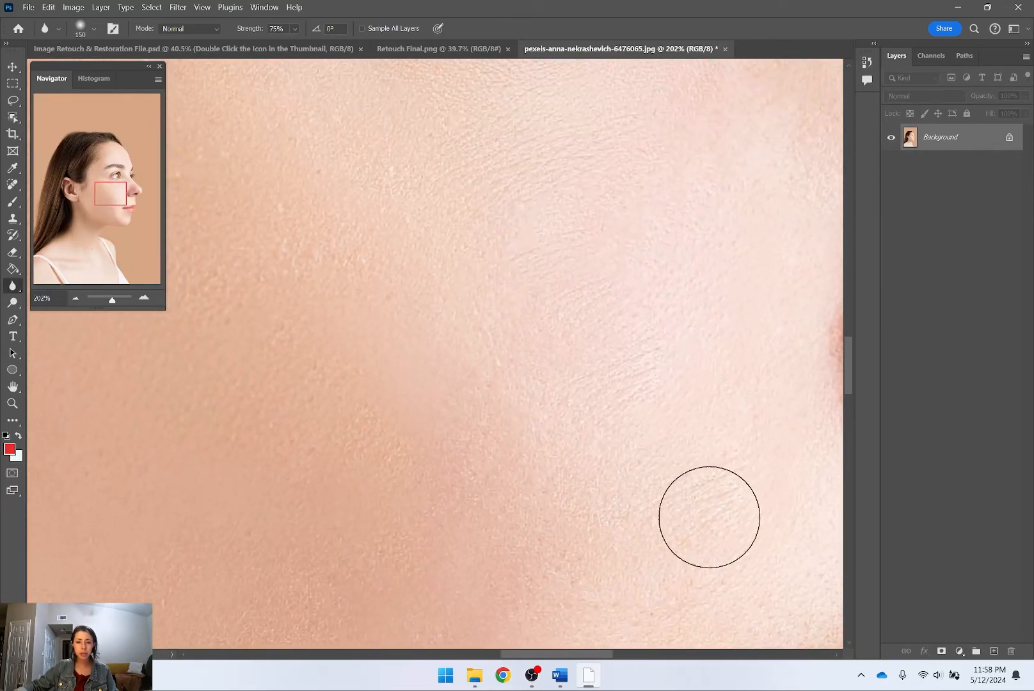
{"action": "scroll", "coordinate": [768, 556], "scroll_direction": "down", "scroll_amount": 2}
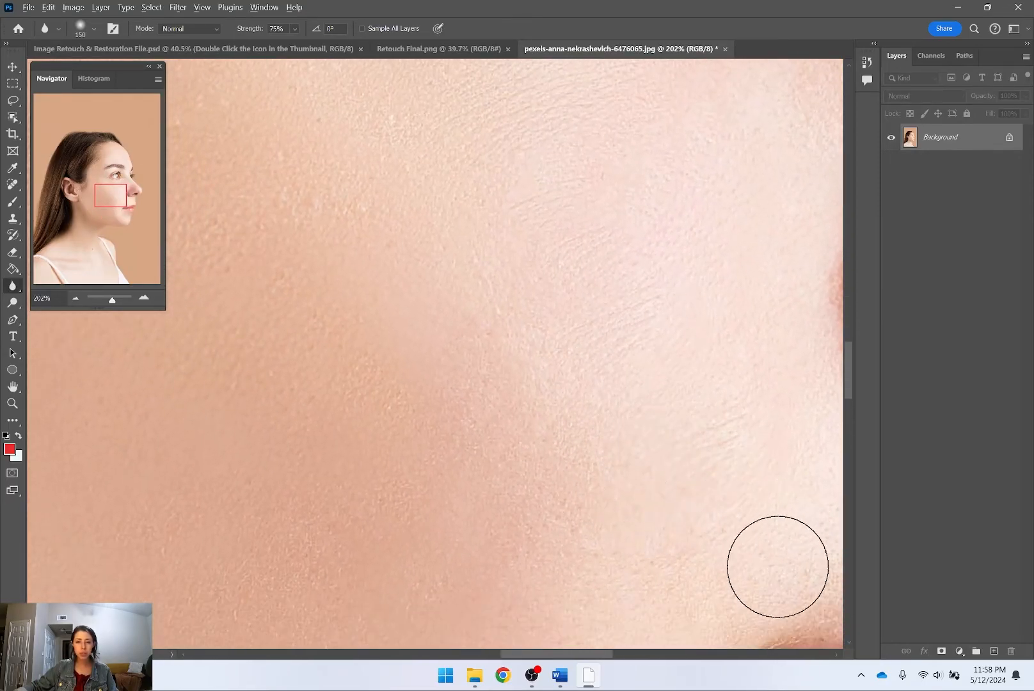
{"action": "scroll", "coordinate": [711, 473], "scroll_direction": "down", "scroll_amount": 5}
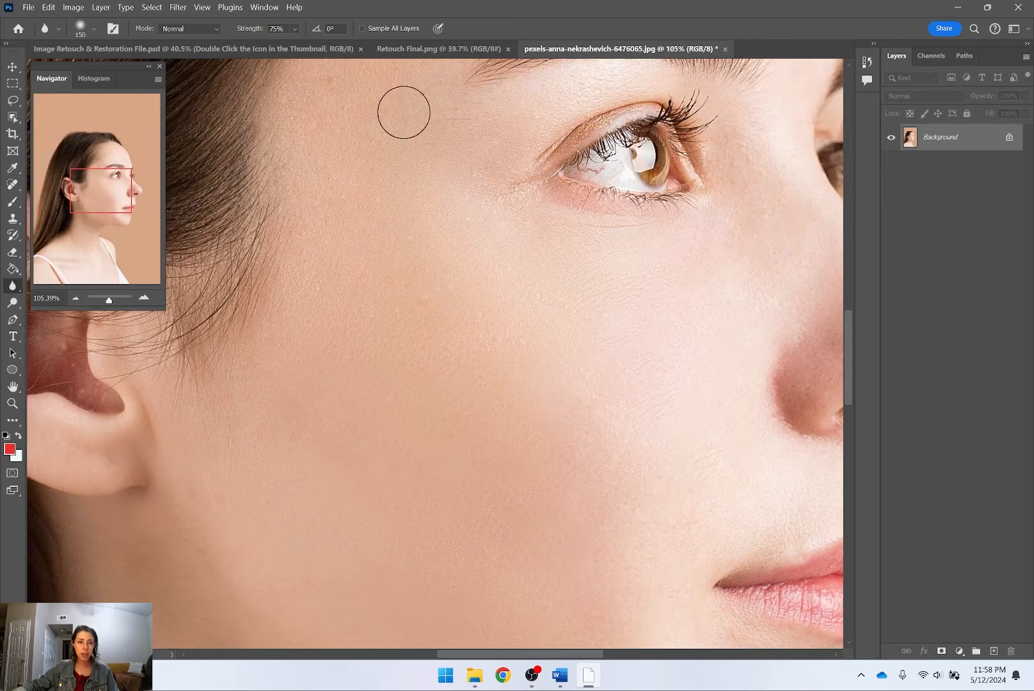
Step: Switch to the Sharpen tool and sharpen the iris of the near eye
{"action": "left_click_drag", "start_coordinate": [622, 301], "coordinate": [410, 469]}
{"action": "scroll", "coordinate": [362, 445], "scroll_direction": "up", "scroll_amount": 2}
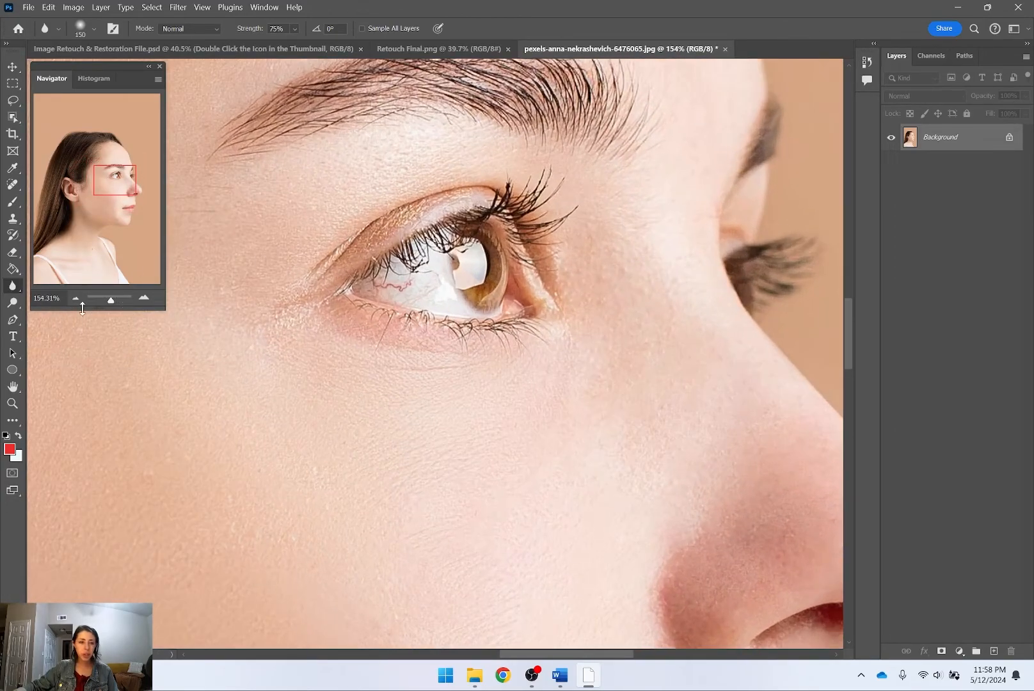
{"action": "right_click", "coordinate": [13, 288]}
{"action": "left_click", "coordinate": [70, 297]}
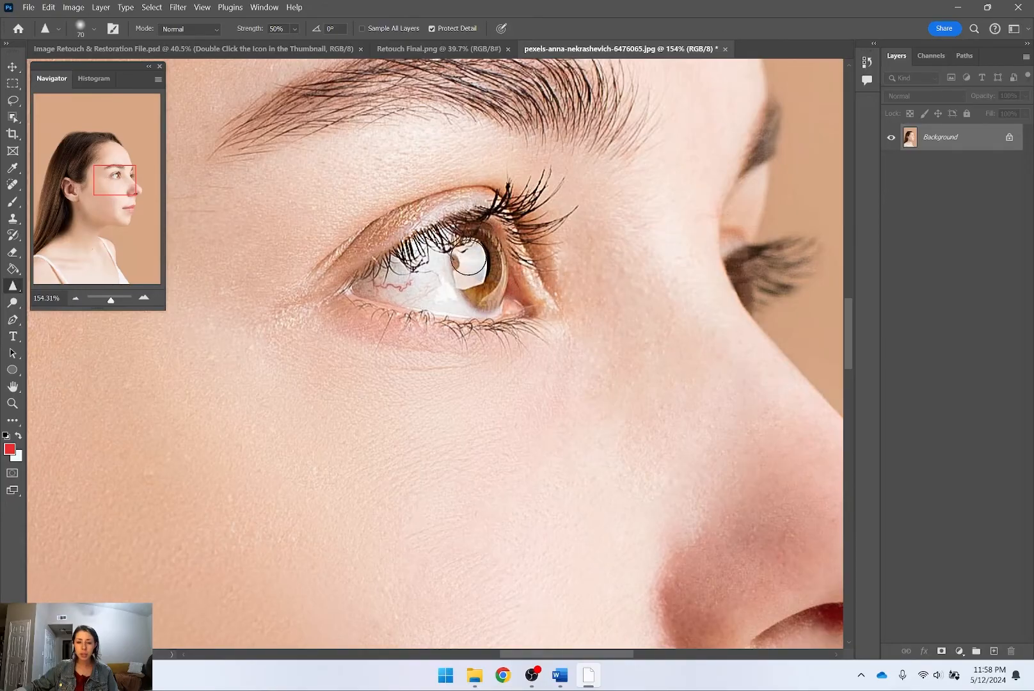
Step: Bring up the Dodge, Burn and Sponge tool group and select the Dodge tool
{"action": "left_click", "coordinate": [12, 305]}
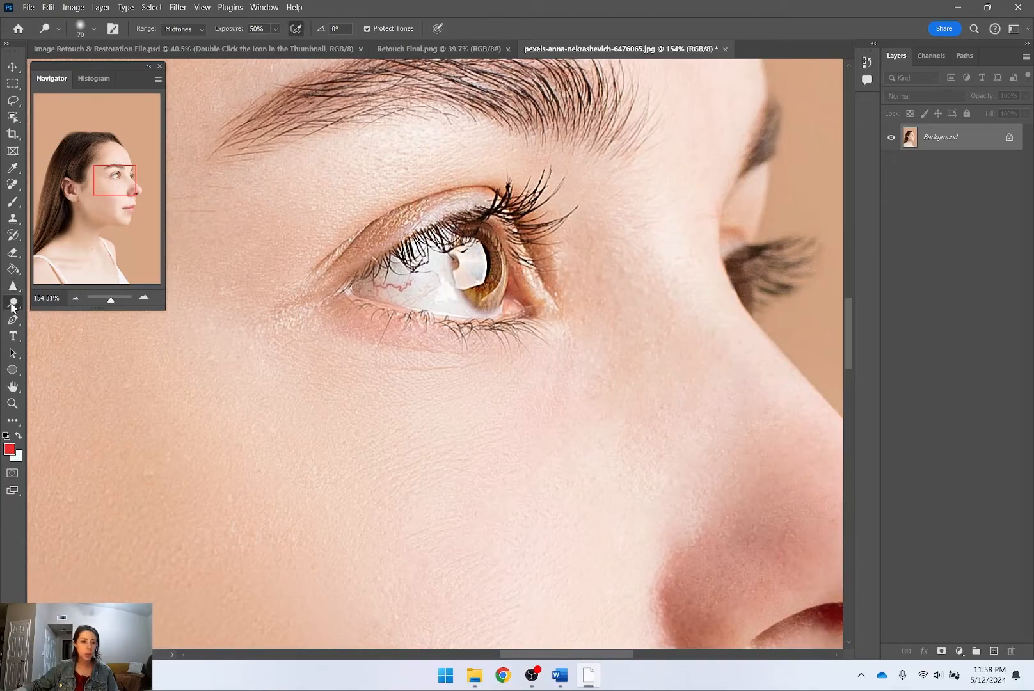
{"action": "right_click", "coordinate": [13, 304]}
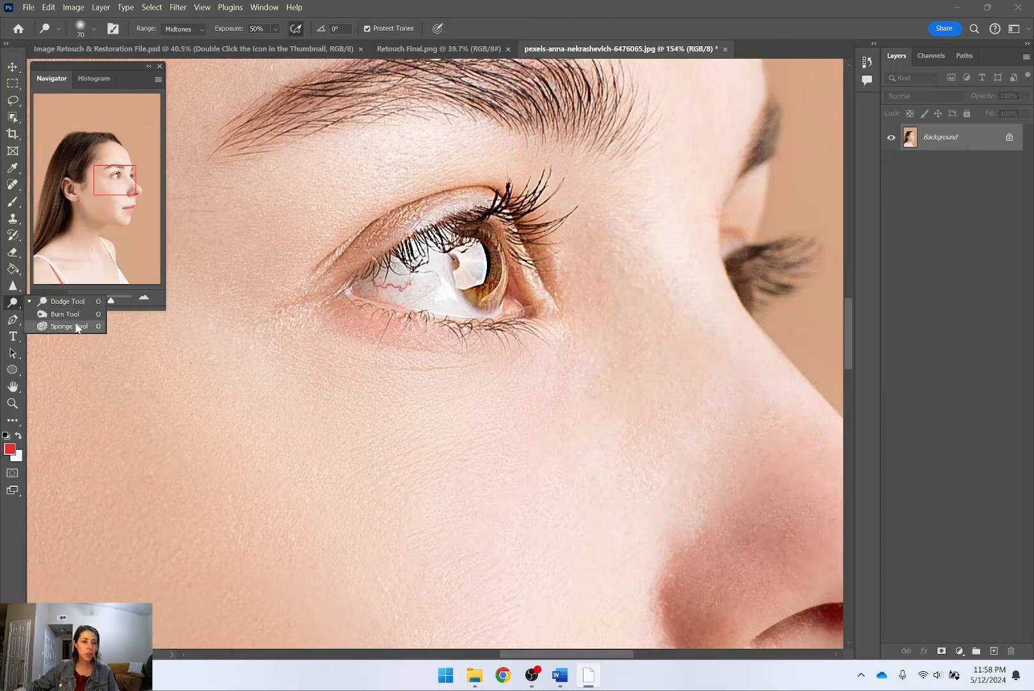
{"action": "left_click", "coordinate": [67, 326]}
{"action": "right_click", "coordinate": [15, 303]}
{"action": "left_click", "coordinate": [93, 304]}
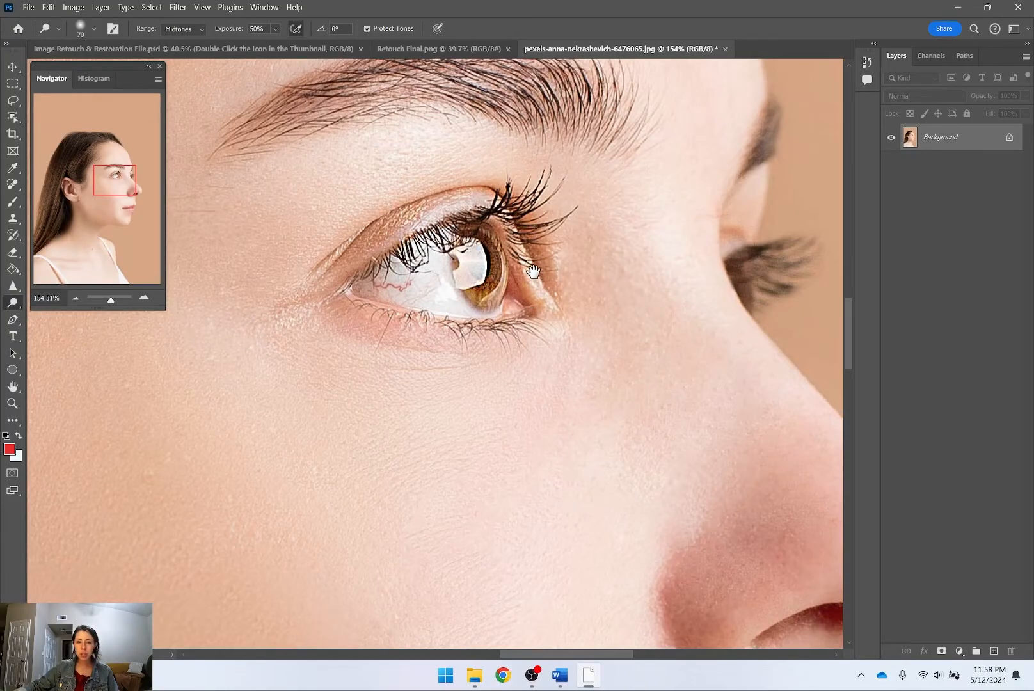
Step: Enlarge the Dodge tool's brush to 125 px and lighten the eyelid and skin around the near eye
{"action": "left_click_drag", "start_coordinate": [550, 281], "coordinate": [557, 294]}
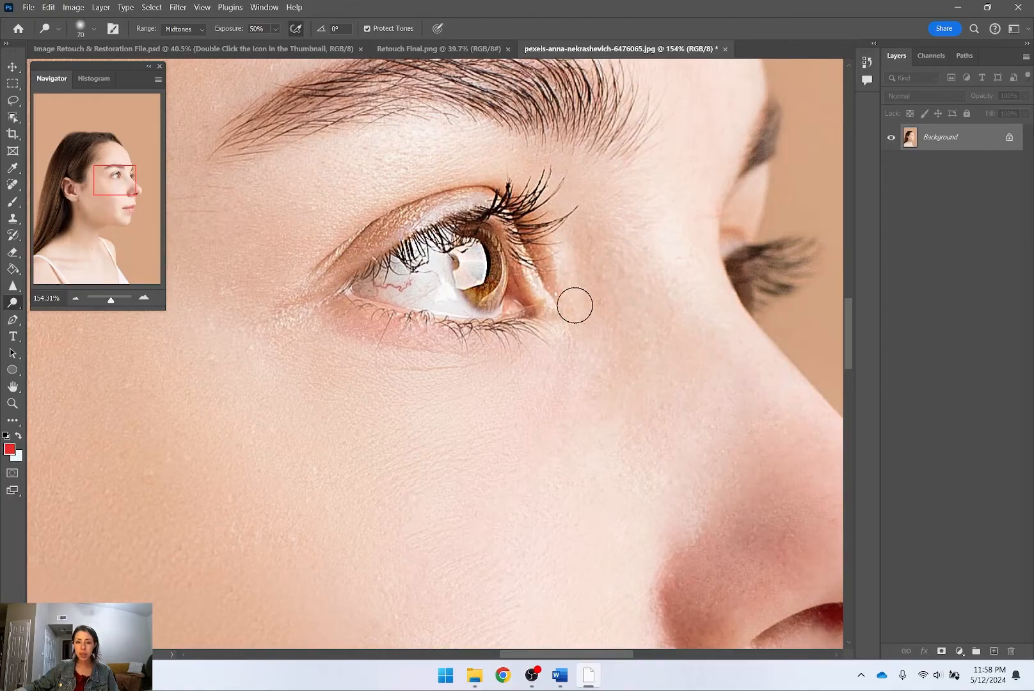
{"action": "key", "text": "bracketright"}
{"action": "key", "text": "bracketright"}
{"action": "key", "text": "bracketright"}
{"action": "key", "text": "bracketright"}
{"action": "left_click_drag", "start_coordinate": [348, 238], "coordinate": [383, 225]}
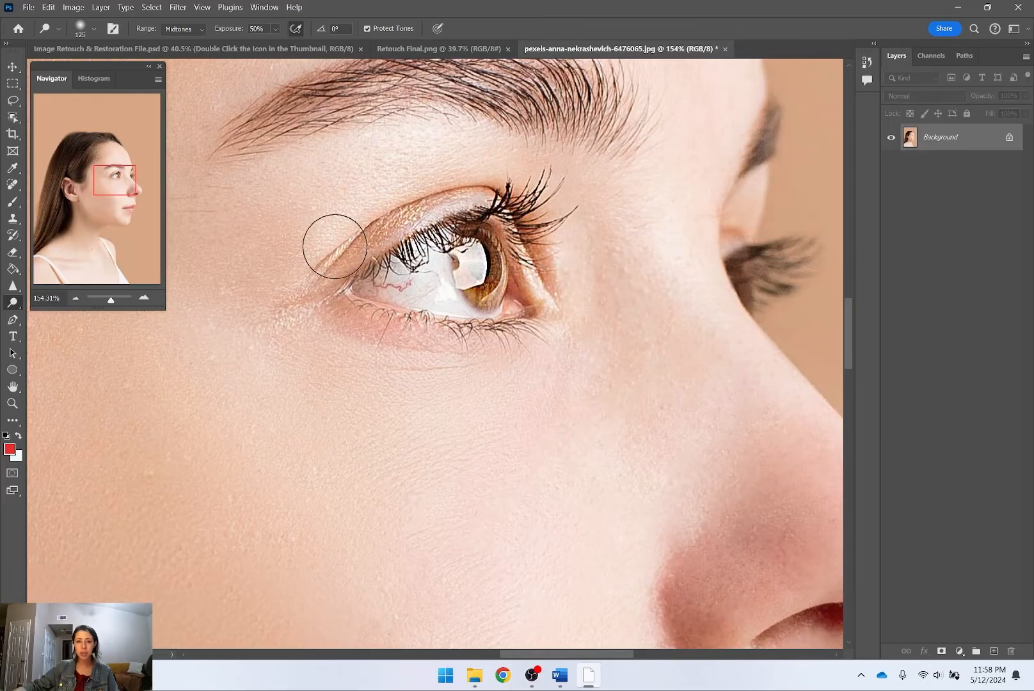
{"action": "mouse_move", "coordinate": [265, 291]}
{"action": "left_mouse_down"}
{"action": "mouse_move", "coordinate": [295, 256]}
{"action": "mouse_move", "coordinate": [315, 193]}
{"action": "left_mouse_up"}
{"action": "left_click_drag", "start_coordinate": [249, 240], "coordinate": [283, 190]}
{"action": "mouse_move", "coordinate": [578, 384]}
{"action": "left_mouse_down"}
{"action": "mouse_move", "coordinate": [575, 344]}
{"action": "mouse_move", "coordinate": [597, 329]}
{"action": "left_mouse_up"}
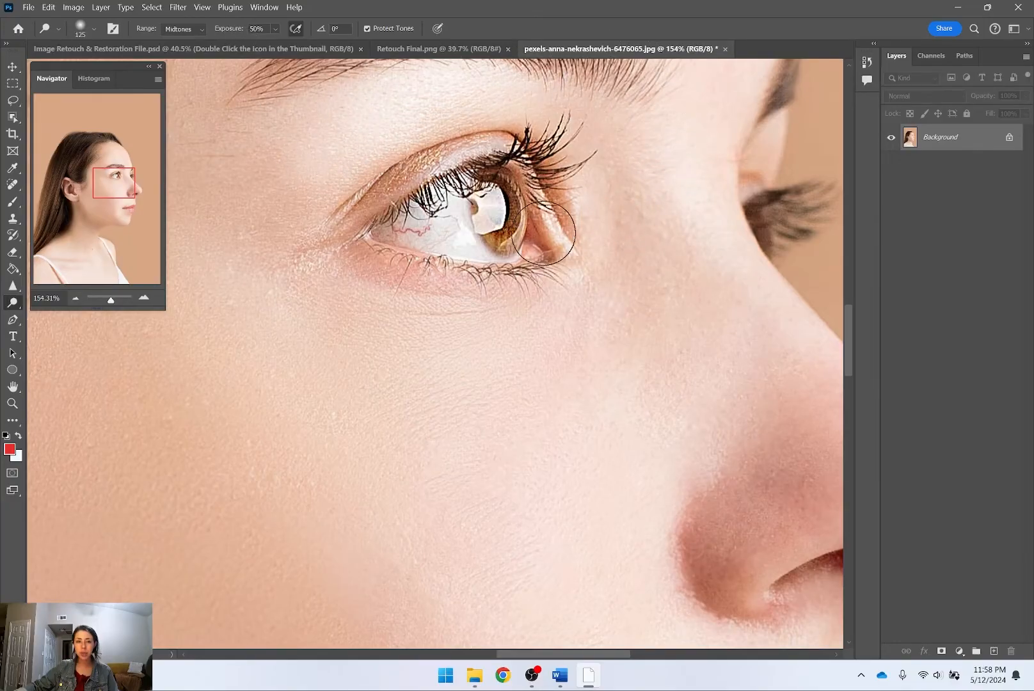
Step: Enlarge the Dodge tool's brush to 500 px for the cheek
{"action": "scroll", "coordinate": [550, 233], "scroll_direction": "up", "scroll_amount": 3}
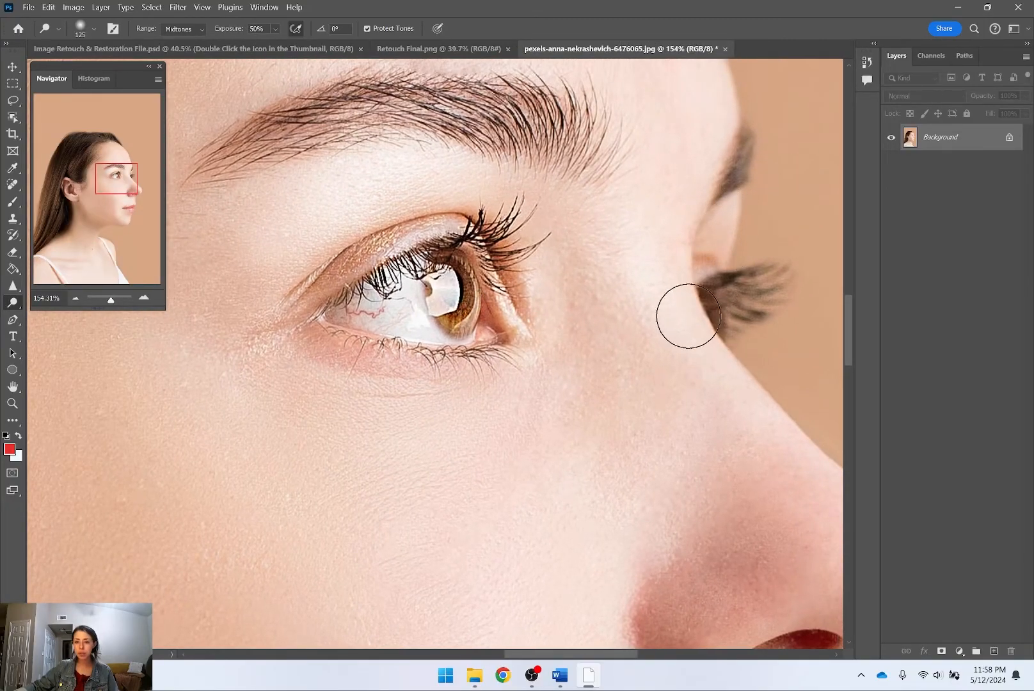
{"action": "left_click_drag", "start_coordinate": [688, 316], "coordinate": [510, 113]}
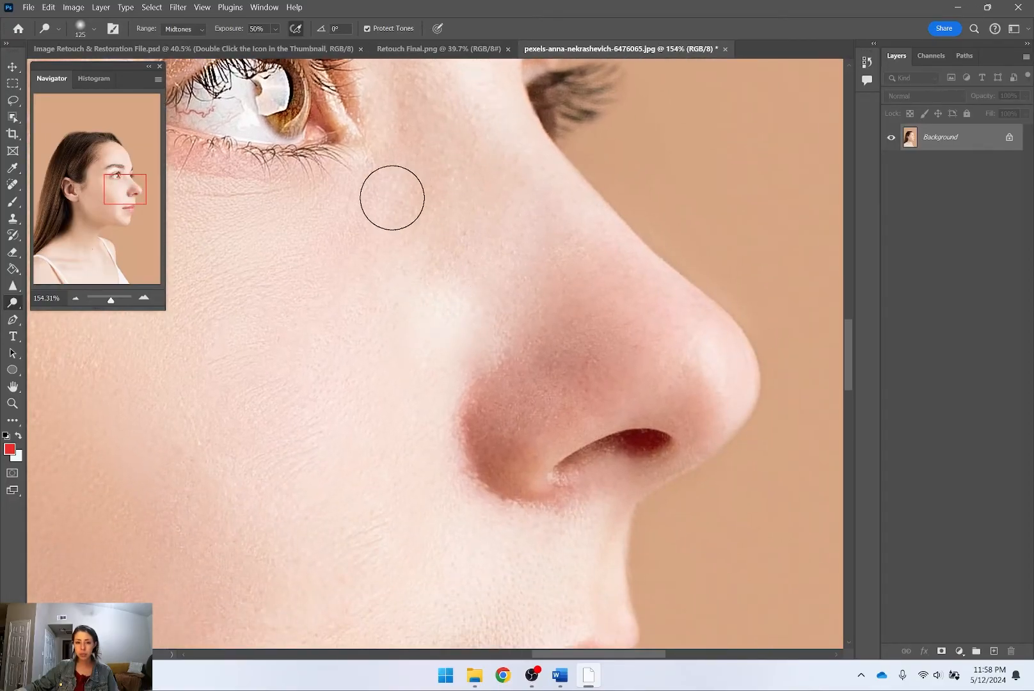
{"action": "scroll", "coordinate": [518, 397], "scroll_direction": "down", "scroll_amount": 4}
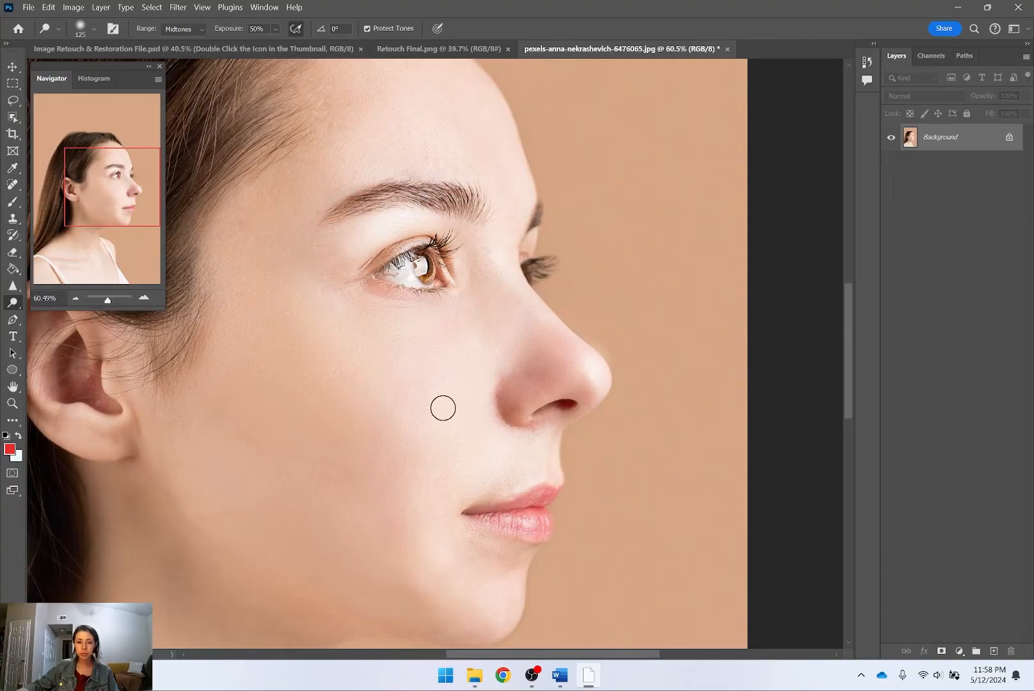
{"action": "key", "text": "bracketright"}
{"action": "key", "text": "bracketright"}
{"action": "key", "text": "bracketright"}
{"action": "key", "text": "bracketright"}
{"action": "key", "text": "bracketright"}
{"action": "key", "text": "bracketright"}
{"action": "key", "text": "bracketright"}
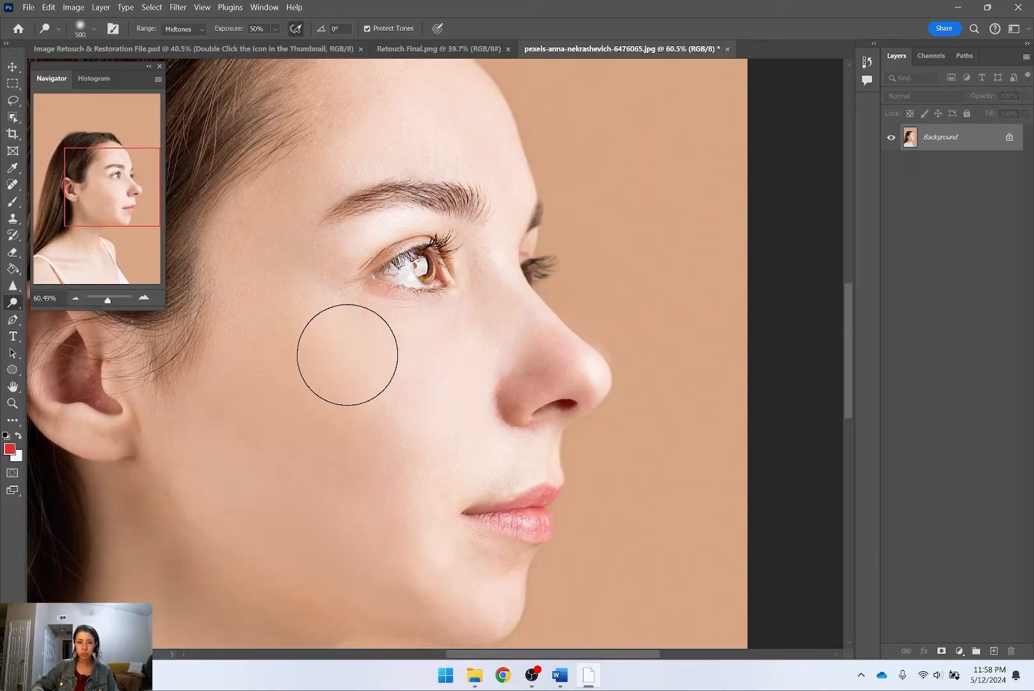
Step: Try brightening the cheek below the near eye with the Dodge tool, undoing each stroke
{"action": "left_click", "coordinate": [364, 368]}
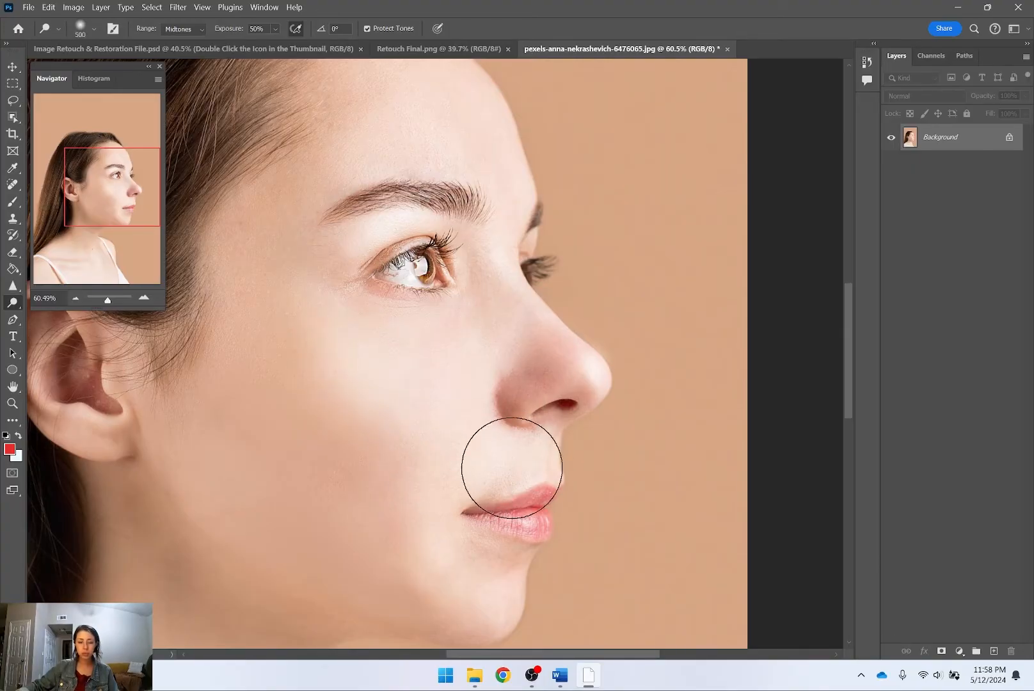
{"action": "key", "text": "ctrl+z"}
{"action": "left_click_drag", "start_coordinate": [313, 320], "coordinate": [357, 386]}
{"action": "key", "text": "ctrl+z"}
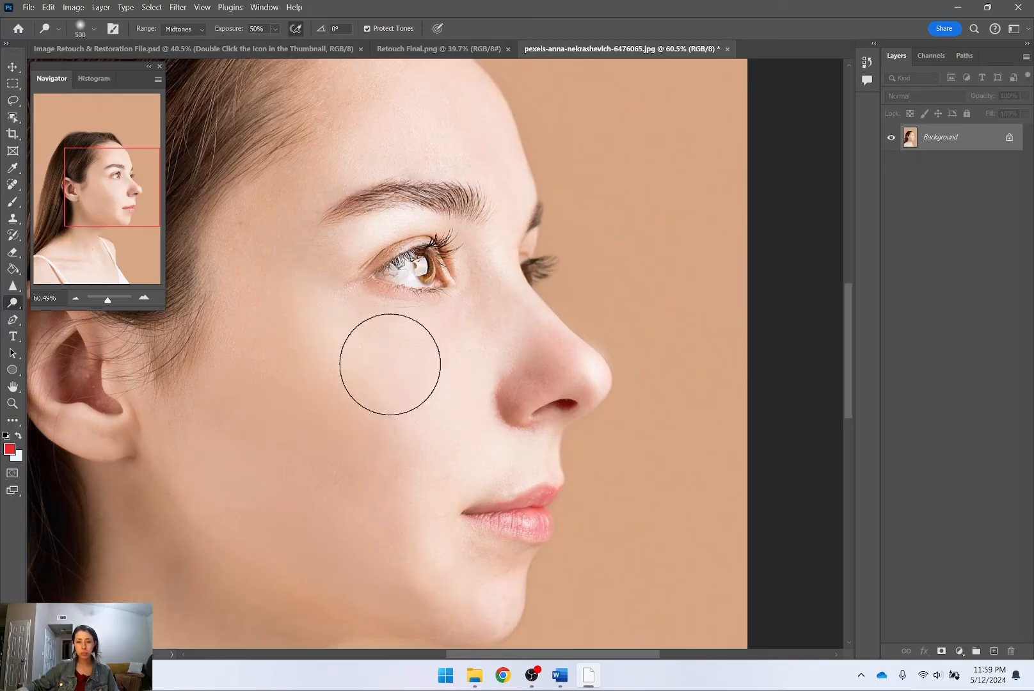
Step: Switch to the Burn tool for darkening areas of the portrait
{"action": "scroll", "coordinate": [662, 414], "scroll_direction": "down", "scroll_amount": 4}
{"action": "scroll", "coordinate": [575, 403], "scroll_direction": "up", "scroll_amount": 3}
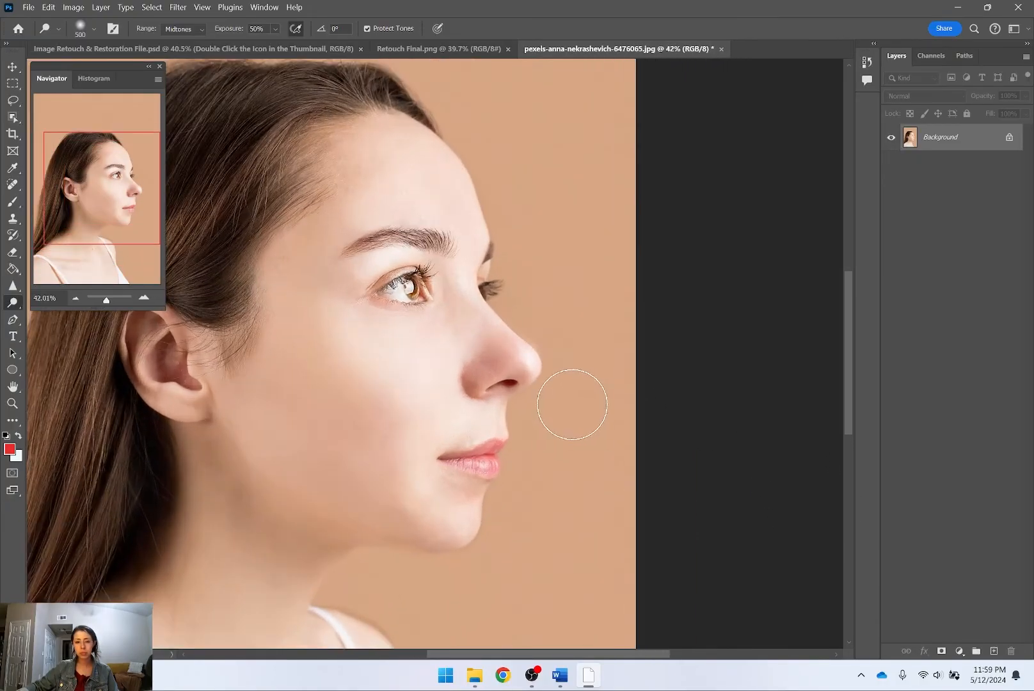
{"action": "scroll", "coordinate": [605, 369], "scroll_direction": "down", "scroll_amount": 2}
{"action": "scroll", "coordinate": [499, 276], "scroll_direction": "up", "scroll_amount": 1}
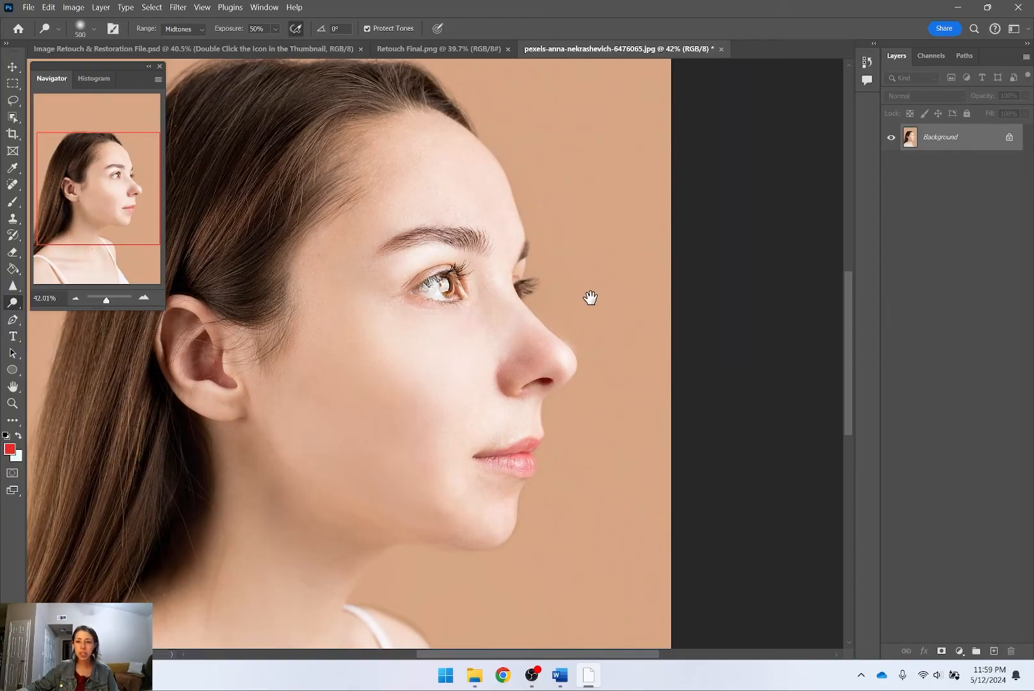
{"action": "scroll", "coordinate": [647, 314], "scroll_direction": "up", "scroll_amount": 2}
{"action": "right_click", "coordinate": [13, 302]}
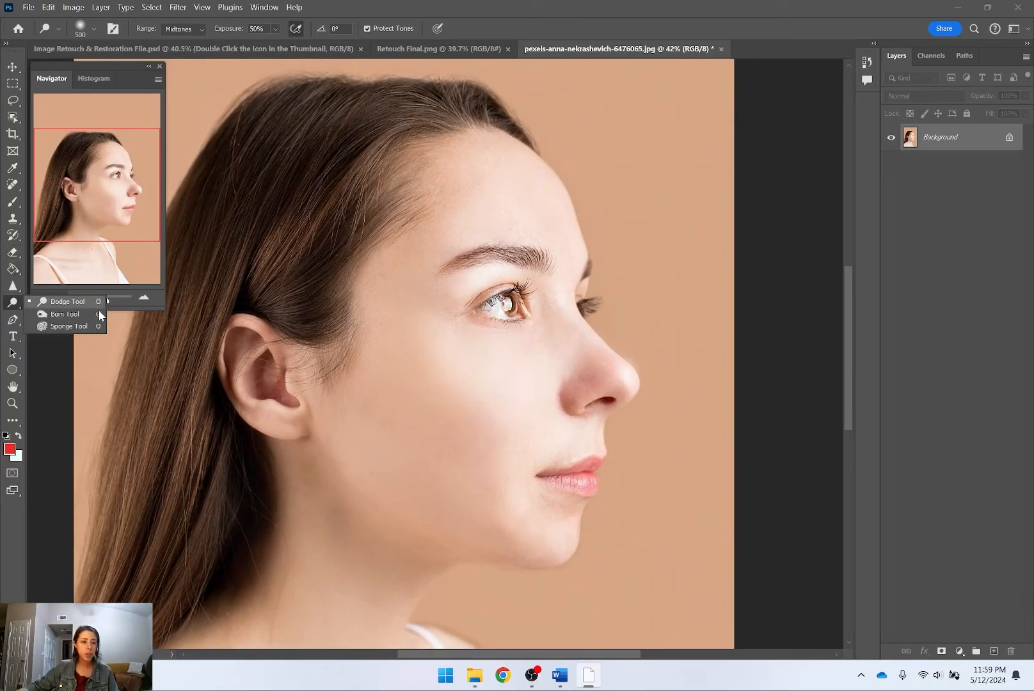
{"action": "left_click", "coordinate": [65, 313]}
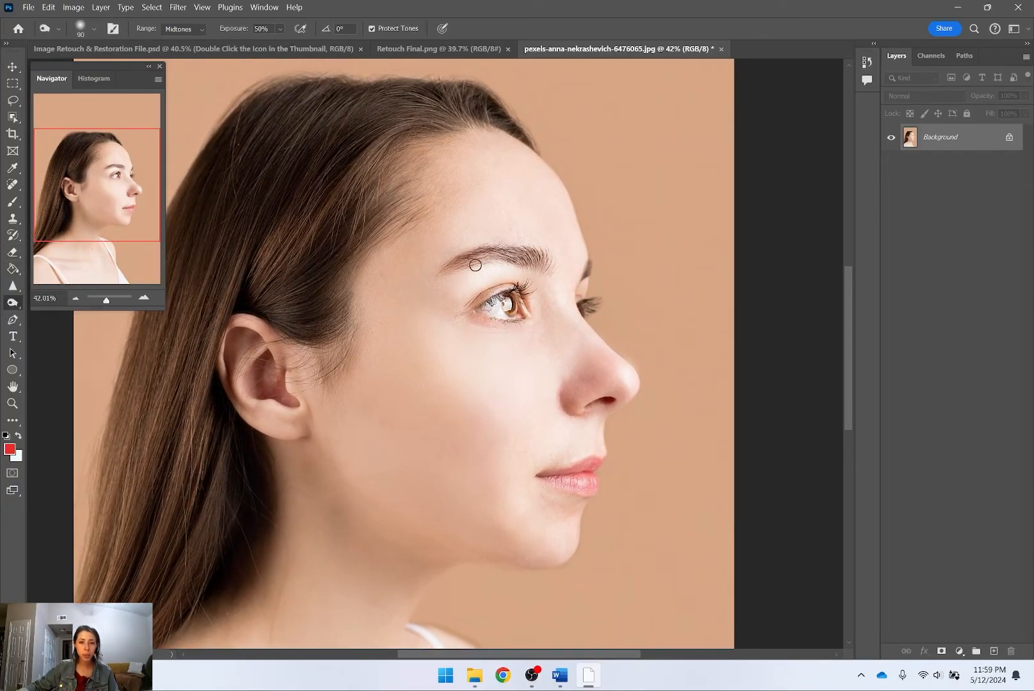
Step: Try darkening the neck below the ear and along the underside of the jaw with the Burn tool
{"action": "scroll", "coordinate": [496, 315], "scroll_direction": "up", "scroll_amount": 5}
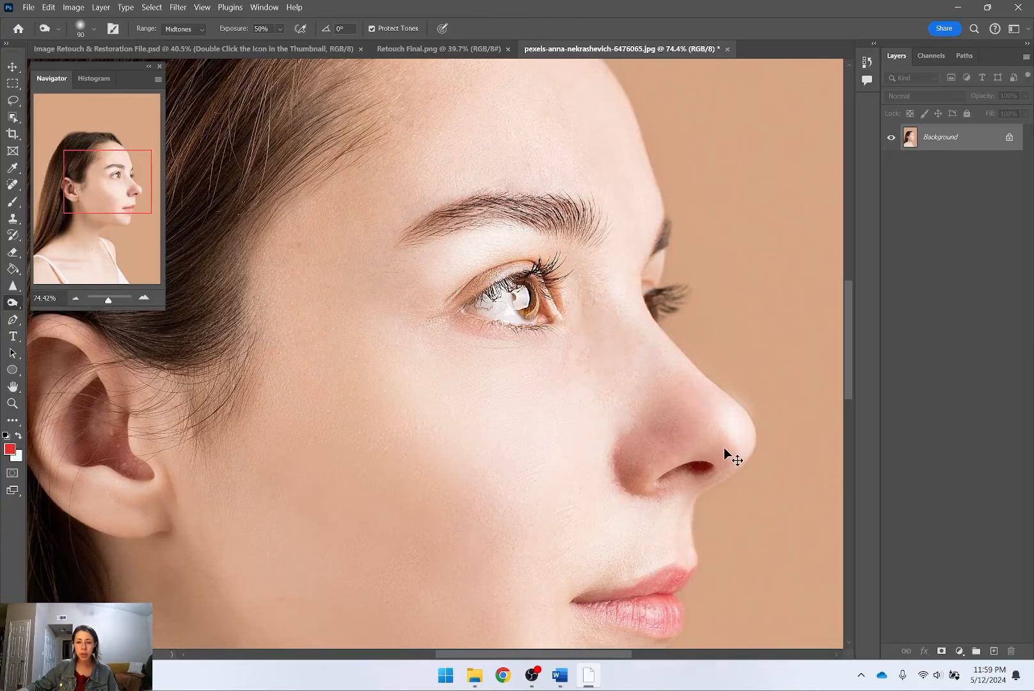
{"action": "left_click_drag", "start_coordinate": [639, 494], "coordinate": [700, 308]}
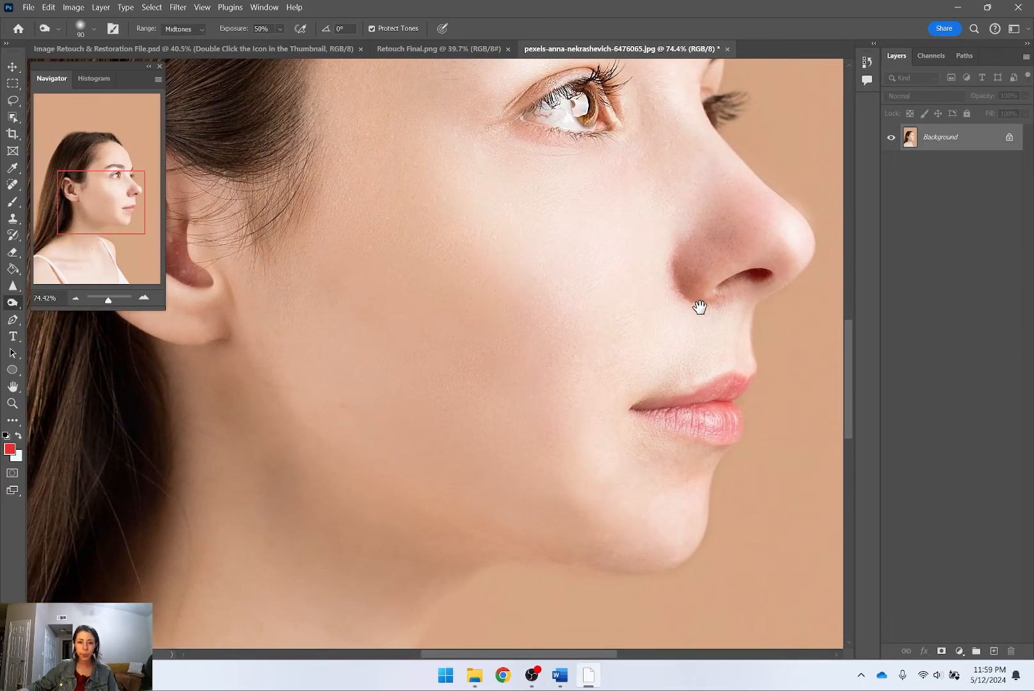
{"action": "left_click_drag", "start_coordinate": [354, 322], "coordinate": [402, 351]}
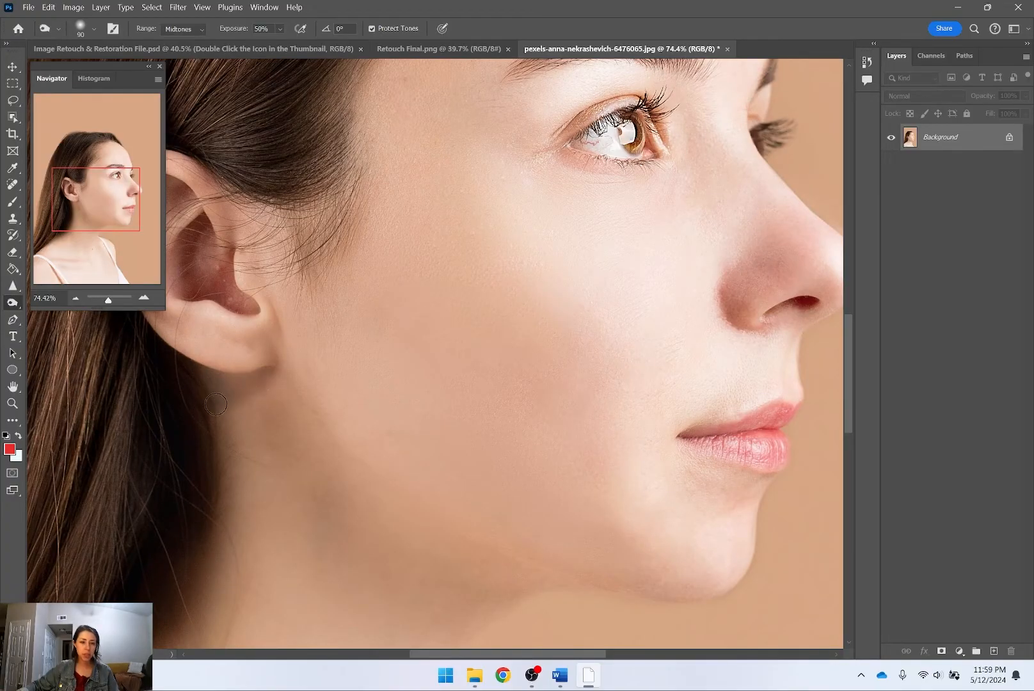
{"action": "mouse_move", "coordinate": [242, 417]}
{"action": "left_mouse_down"}
{"action": "mouse_move", "coordinate": [266, 393]}
{"action": "mouse_move", "coordinate": [239, 441]}
{"action": "mouse_move", "coordinate": [258, 444]}
{"action": "mouse_move", "coordinate": [272, 405]}
{"action": "mouse_move", "coordinate": [293, 404]}
{"action": "mouse_move", "coordinate": [302, 430]}
{"action": "mouse_move", "coordinate": [241, 468]}
{"action": "left_mouse_up"}
{"action": "mouse_move", "coordinate": [286, 430]}
{"action": "left_mouse_down"}
{"action": "mouse_move", "coordinate": [300, 412]}
{"action": "mouse_move", "coordinate": [369, 501]}
{"action": "mouse_move", "coordinate": [287, 418]}
{"action": "mouse_move", "coordinate": [423, 513]}
{"action": "mouse_move", "coordinate": [347, 463]}
{"action": "mouse_move", "coordinate": [503, 551]}
{"action": "mouse_move", "coordinate": [348, 486]}
{"action": "mouse_move", "coordinate": [380, 518]}
{"action": "mouse_move", "coordinate": [231, 453]}
{"action": "mouse_move", "coordinate": [343, 498]}
{"action": "mouse_move", "coordinate": [312, 490]}
{"action": "mouse_move", "coordinate": [273, 504]}
{"action": "mouse_move", "coordinate": [287, 511]}
{"action": "mouse_move", "coordinate": [439, 521]}
{"action": "mouse_move", "coordinate": [454, 534]}
{"action": "mouse_move", "coordinate": [278, 511]}
{"action": "mouse_move", "coordinate": [446, 546]}
{"action": "mouse_move", "coordinate": [291, 524]}
{"action": "left_mouse_up"}
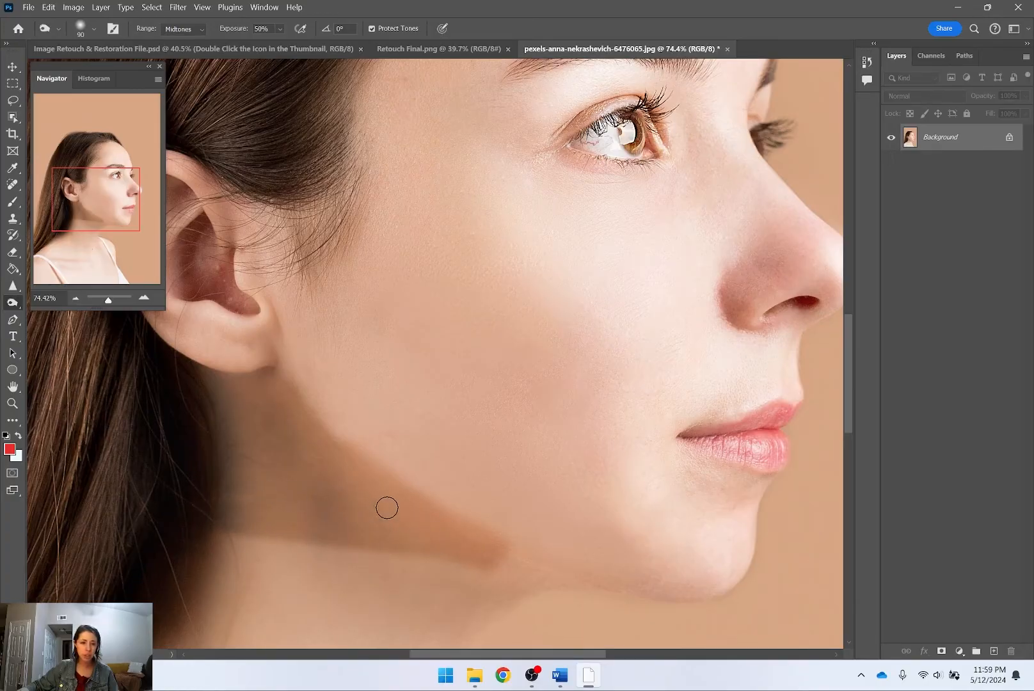
{"action": "scroll", "coordinate": [591, 497], "scroll_direction": "down", "scroll_amount": 6}
{"action": "left_click_drag", "start_coordinate": [558, 488], "coordinate": [505, 532]}
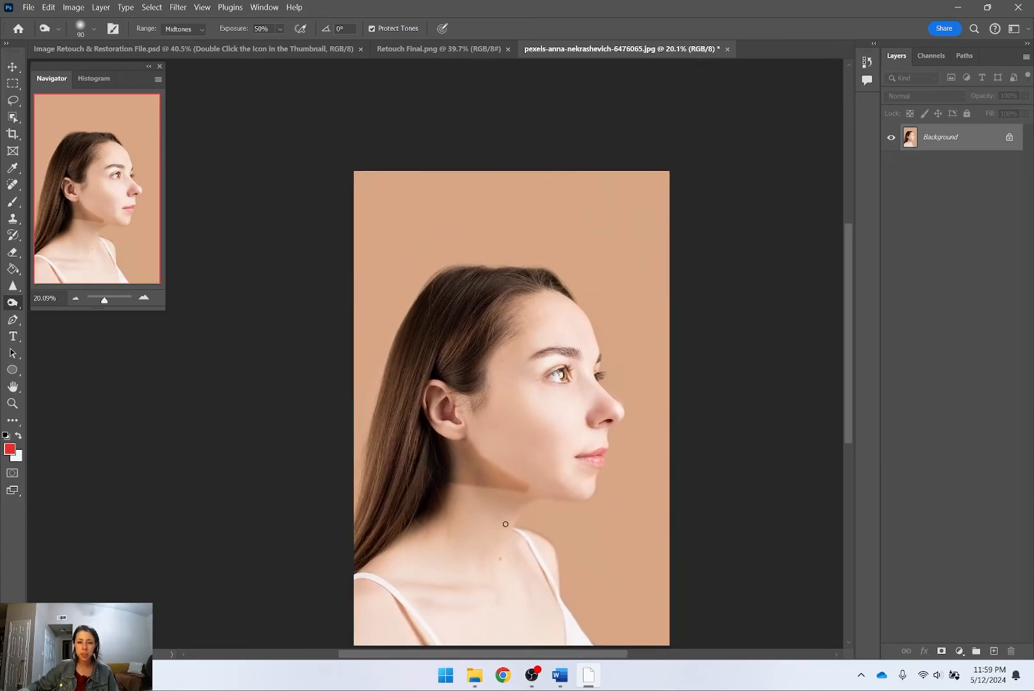
Step: Darken the inner shadows of the ear with the Burn tool
{"action": "scroll", "coordinate": [547, 446], "scroll_direction": "up", "scroll_amount": 5}
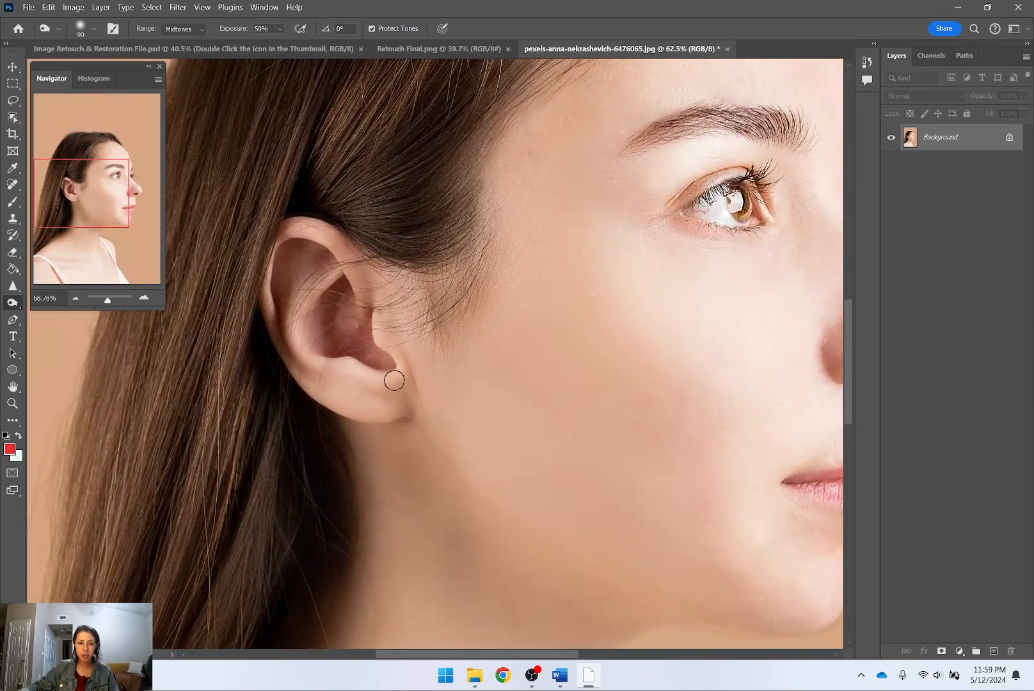
{"action": "mouse_move", "coordinate": [300, 270]}
{"action": "left_mouse_down"}
{"action": "mouse_move", "coordinate": [289, 300]}
{"action": "mouse_move", "coordinate": [317, 383]}
{"action": "left_mouse_up"}
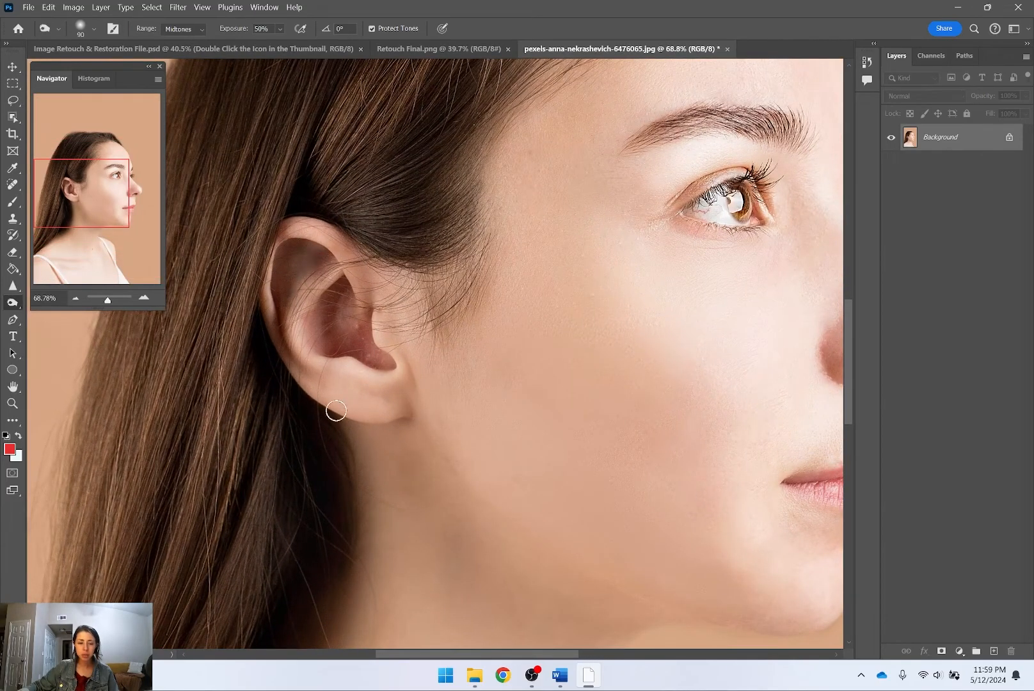
{"action": "scroll", "coordinate": [552, 446], "scroll_direction": "down", "scroll_amount": 3}
{"action": "left_click_drag", "start_coordinate": [380, 391], "coordinate": [128, 383]}
Step: Switch to the Sponge tool and enlarge its brush to 700 px
{"action": "right_click", "coordinate": [16, 306]}
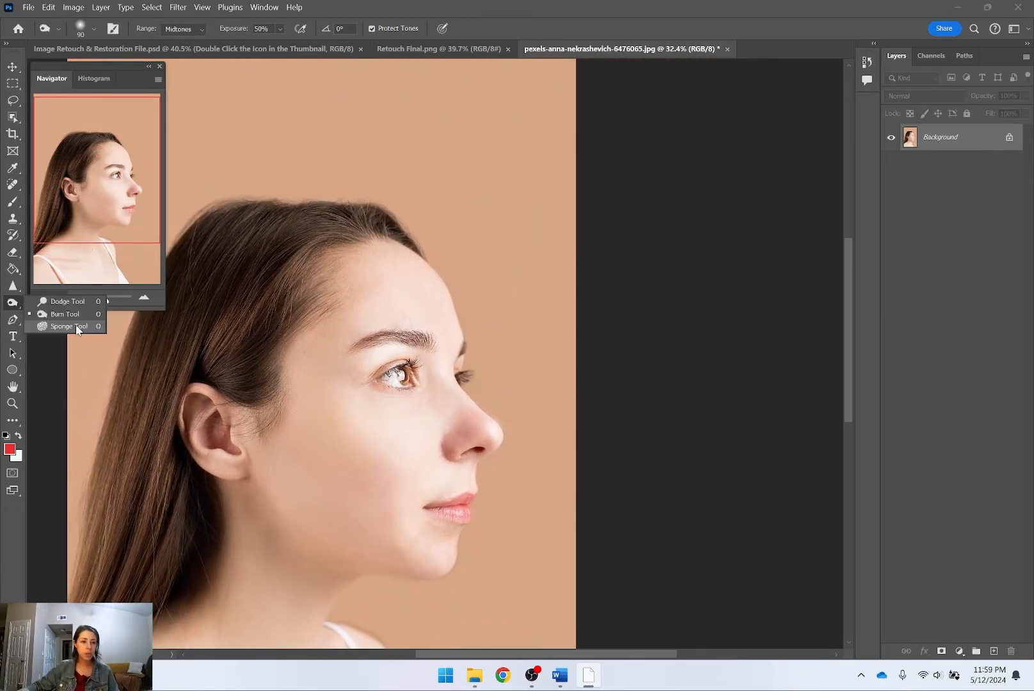
{"action": "left_click", "coordinate": [74, 325]}
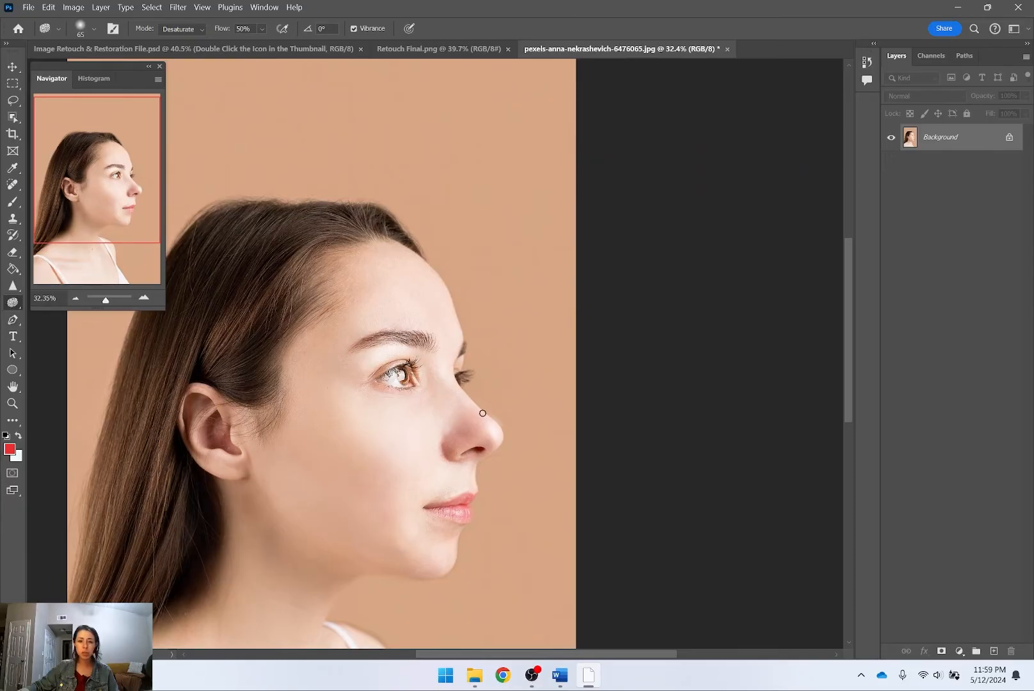
{"action": "key", "text": "]"}
{"action": "key", "text": "]"}
{"action": "key", "text": "]"}
{"action": "key", "text": "]"}
{"action": "key", "text": "]"}
{"action": "key", "text": "]"}
{"action": "key", "text": "]"}
{"action": "key", "text": "]"}
{"action": "key", "text": "]"}
{"action": "key", "text": "]"}
Step: Try desaturating the cheek, lips and chin with the Sponge tool, and undo the strokes
{"action": "left_click_drag", "start_coordinate": [440, 461], "coordinate": [460, 376]}
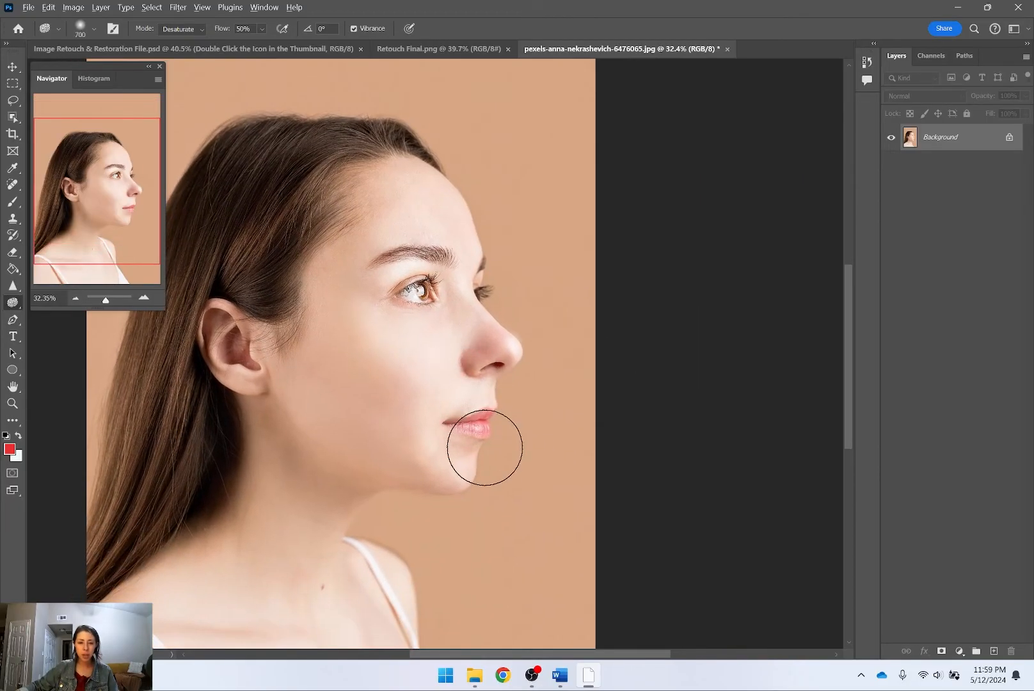
{"action": "scroll", "coordinate": [485, 447], "scroll_direction": "up", "scroll_amount": 5, "text": "alt"}
{"action": "mouse_move", "coordinate": [505, 406]}
{"action": "left_mouse_down"}
{"action": "mouse_move", "coordinate": [555, 397]}
{"action": "mouse_move", "coordinate": [476, 424]}
{"action": "mouse_move", "coordinate": [438, 407]}
{"action": "mouse_move", "coordinate": [658, 408]}
{"action": "left_mouse_up"}
{"action": "mouse_move", "coordinate": [494, 447]}
{"action": "left_mouse_down"}
{"action": "mouse_move", "coordinate": [557, 459]}
{"action": "mouse_move", "coordinate": [523, 384]}
{"action": "mouse_move", "coordinate": [488, 462]}
{"action": "mouse_move", "coordinate": [388, 374]}
{"action": "mouse_move", "coordinate": [427, 340]}
{"action": "mouse_move", "coordinate": [456, 415]}
{"action": "mouse_move", "coordinate": [315, 405]}
{"action": "mouse_move", "coordinate": [345, 326]}
{"action": "mouse_move", "coordinate": [437, 309]}
{"action": "mouse_move", "coordinate": [468, 470]}
{"action": "mouse_move", "coordinate": [644, 502]}
{"action": "mouse_move", "coordinate": [511, 535]}
{"action": "mouse_move", "coordinate": [518, 543]}
{"action": "mouse_move", "coordinate": [332, 416]}
{"action": "mouse_move", "coordinate": [595, 555]}
{"action": "left_mouse_up"}
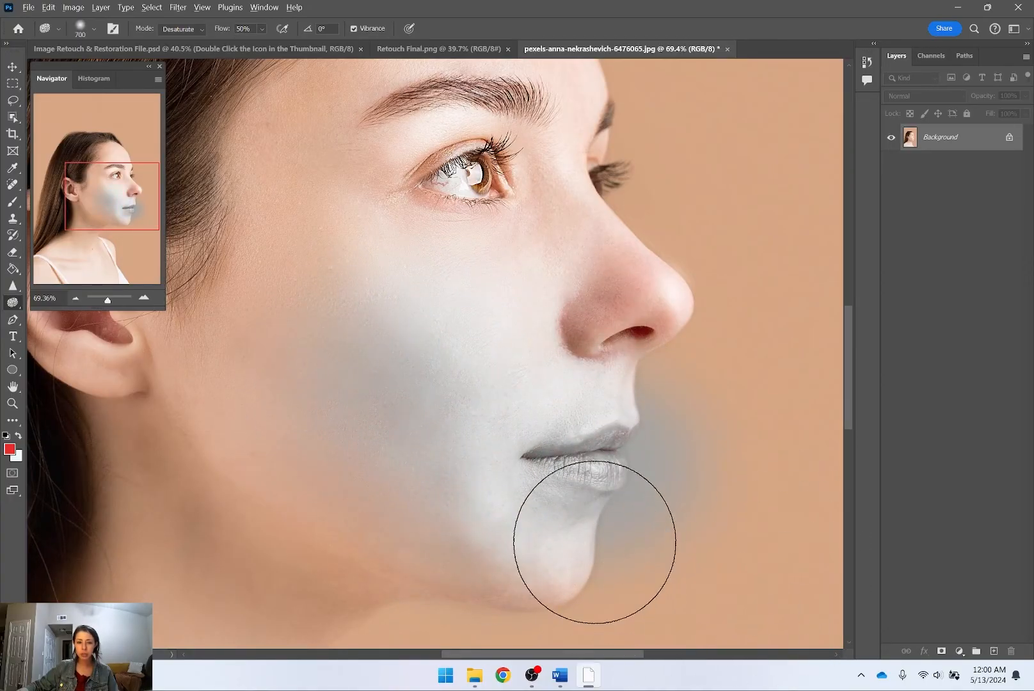
{"action": "scroll", "coordinate": [595, 555], "scroll_direction": "down", "scroll_amount": 3}
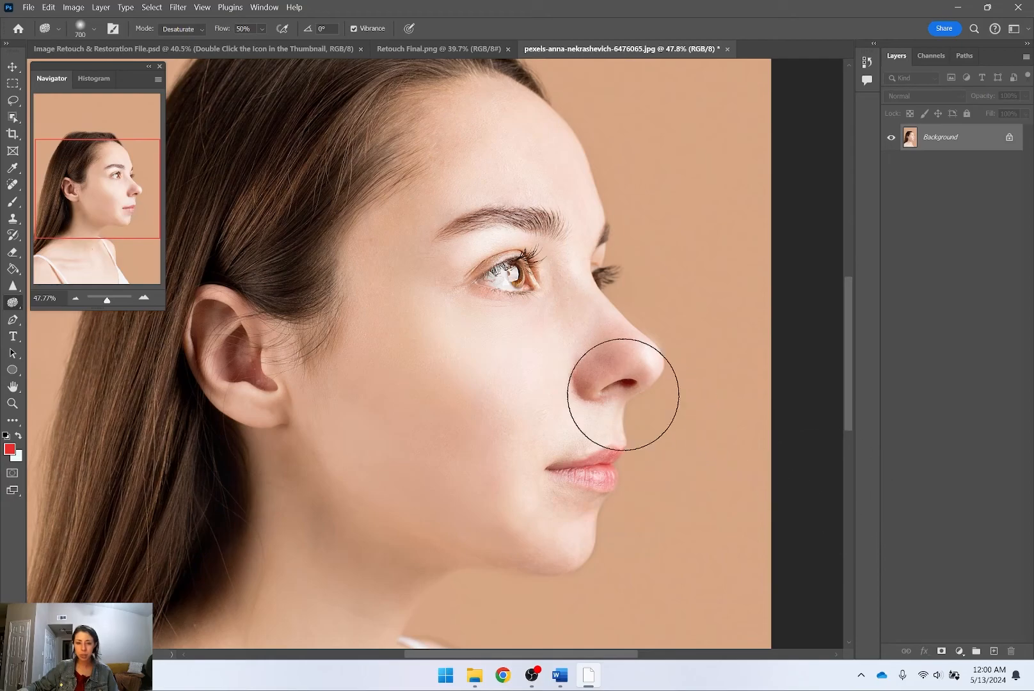
{"action": "mouse_move", "coordinate": [422, 280]}
{"action": "left_mouse_down"}
{"action": "mouse_move", "coordinate": [510, 268]}
{"action": "mouse_move", "coordinate": [445, 274]}
{"action": "mouse_move", "coordinate": [442, 315]}
{"action": "mouse_move", "coordinate": [469, 294]}
{"action": "left_mouse_up"}
{"action": "key", "text": "ctrl+z"}
{"action": "scroll", "coordinate": [515, 452], "scroll_direction": "down", "scroll_amount": 3}
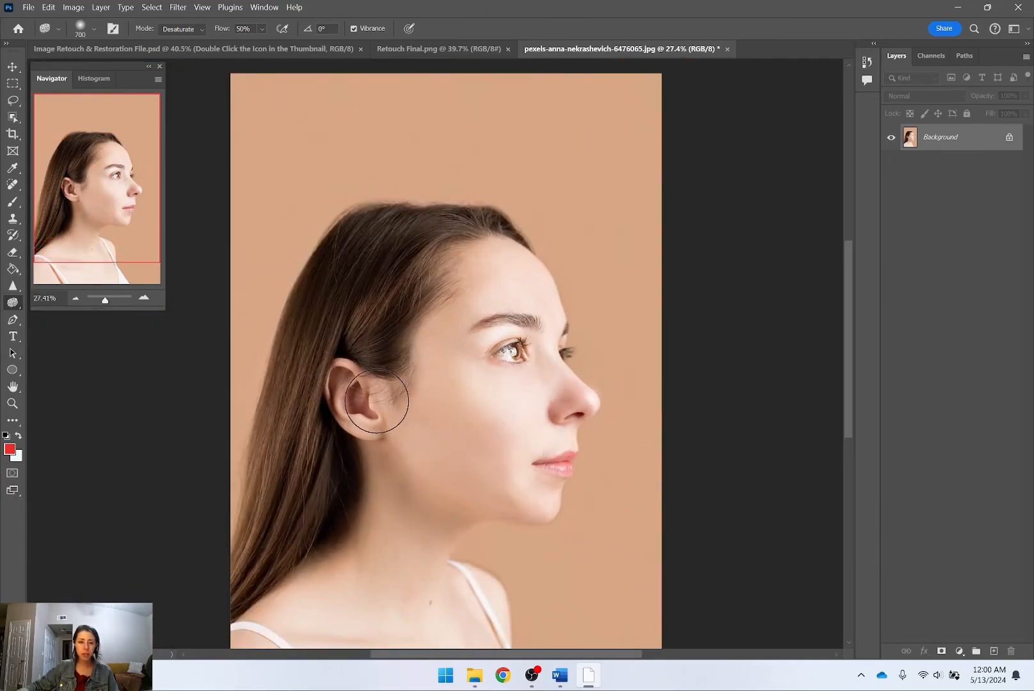
{"action": "mouse_move", "coordinate": [510, 430]}
{"action": "left_mouse_down"}
{"action": "mouse_move", "coordinate": [425, 275]}
{"action": "mouse_move", "coordinate": [454, 300]}
{"action": "mouse_move", "coordinate": [464, 340]}
{"action": "left_mouse_up"}
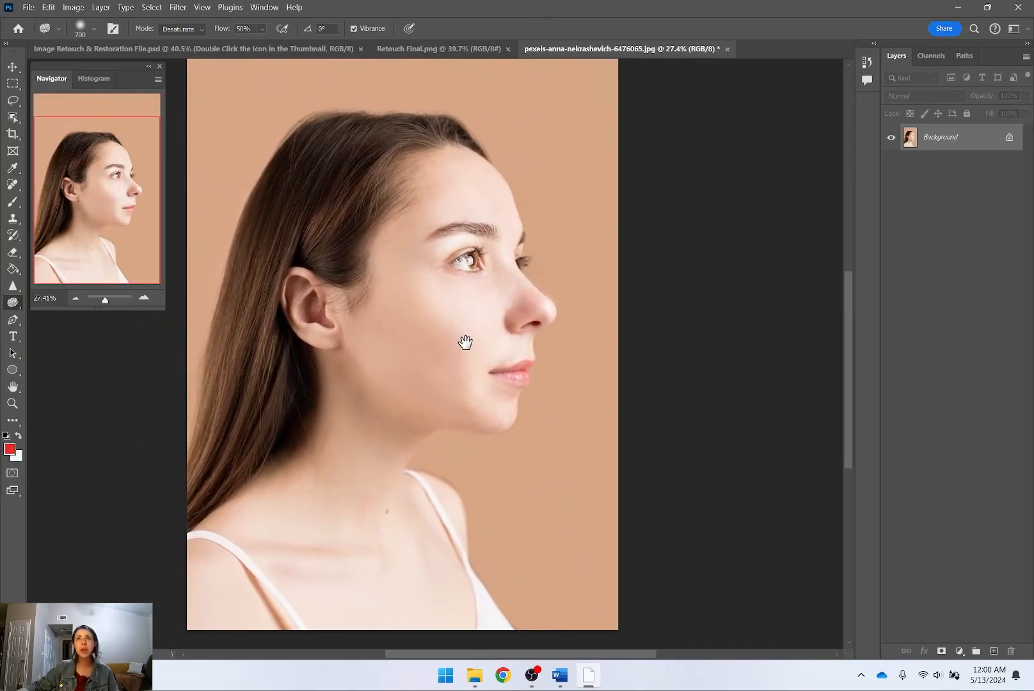
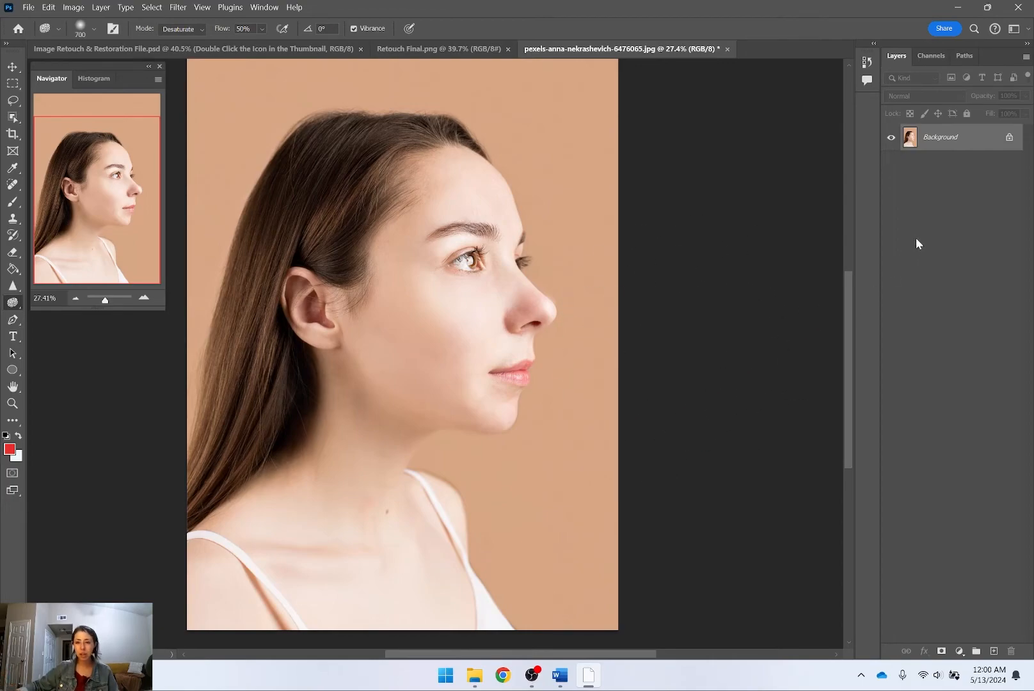
Step: Switch to the Smudge tool and reduce its brush to 80 px for the hairline at the temple
{"action": "left_click", "coordinate": [13, 289]}
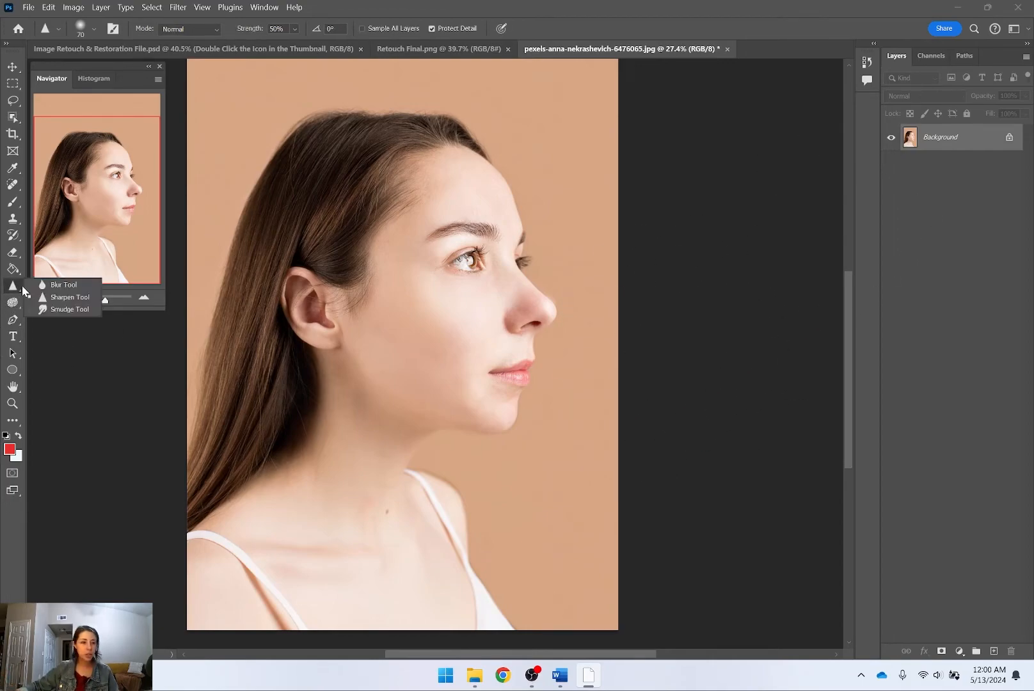
{"action": "left_click", "coordinate": [67, 309]}
{"action": "scroll", "coordinate": [484, 357], "scroll_direction": "up", "scroll_amount": 2}
{"action": "scroll", "coordinate": [484, 357], "scroll_direction": "up", "scroll_amount": 12}
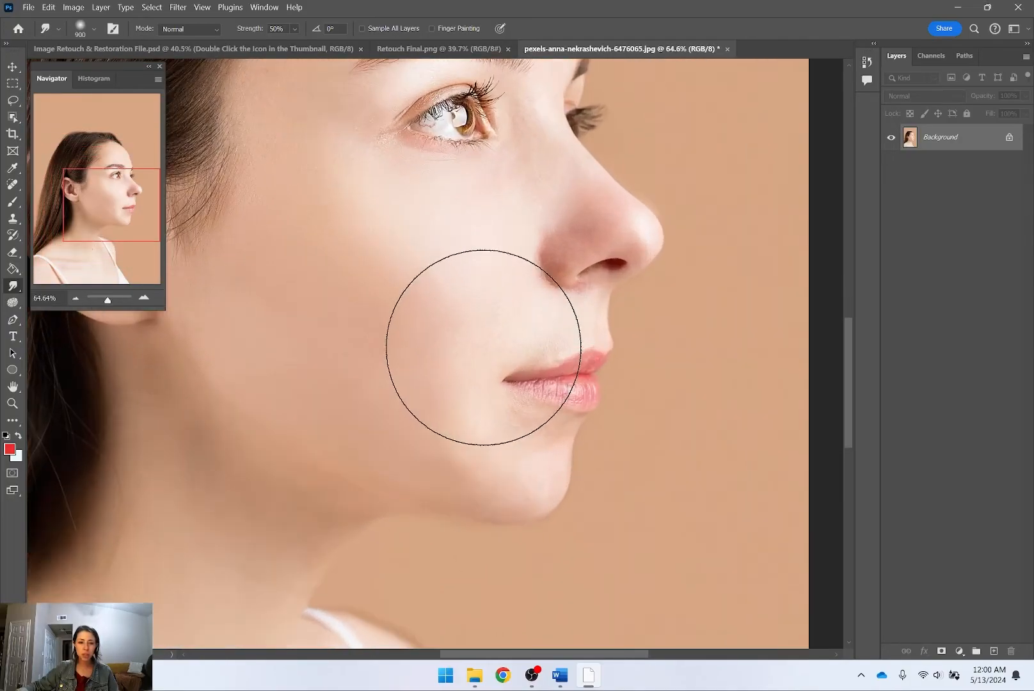
{"action": "scroll", "coordinate": [483, 357], "scroll_direction": "down", "scroll_amount": 8}
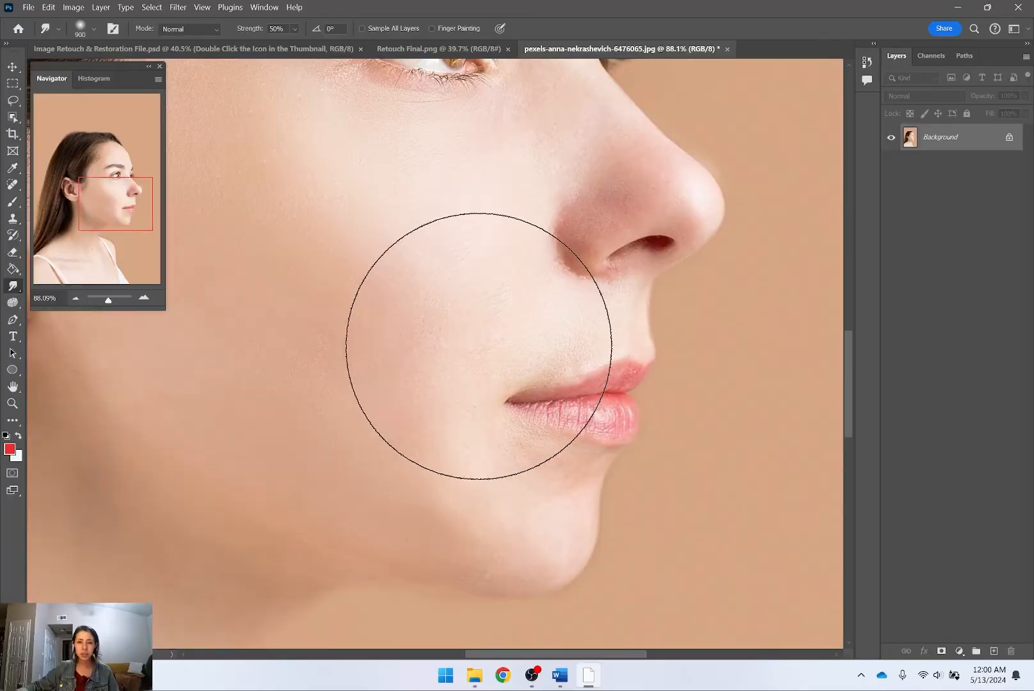
{"action": "scroll", "coordinate": [328, 235], "scroll_direction": "up", "scroll_amount": 2}
{"action": "scroll", "coordinate": [600, 324], "scroll_direction": "up", "scroll_amount": 5}
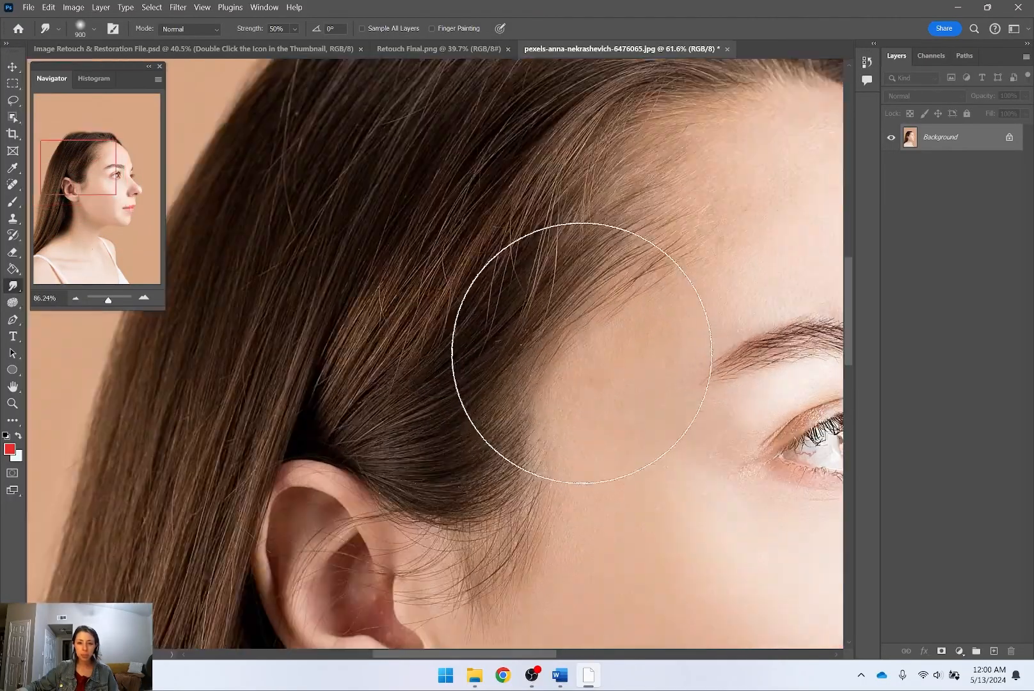
{"action": "key", "text": "bracketleft"}
{"action": "key", "text": "bracketleft"}
{"action": "key", "text": "bracketleft"}
{"action": "key", "text": "bracketleft"}
{"action": "key", "text": "bracketleft"}
{"action": "key", "text": "bracketleft"}
{"action": "key", "text": "bracketleft"}
{"action": "key", "text": "bracketleft"}
{"action": "key", "text": "bracketleft"}
{"action": "key", "text": "bracketleft"}
{"action": "key", "text": "bracketleft"}
{"action": "key", "text": "bracketleft"}
{"action": "key", "text": "bracketleft"}
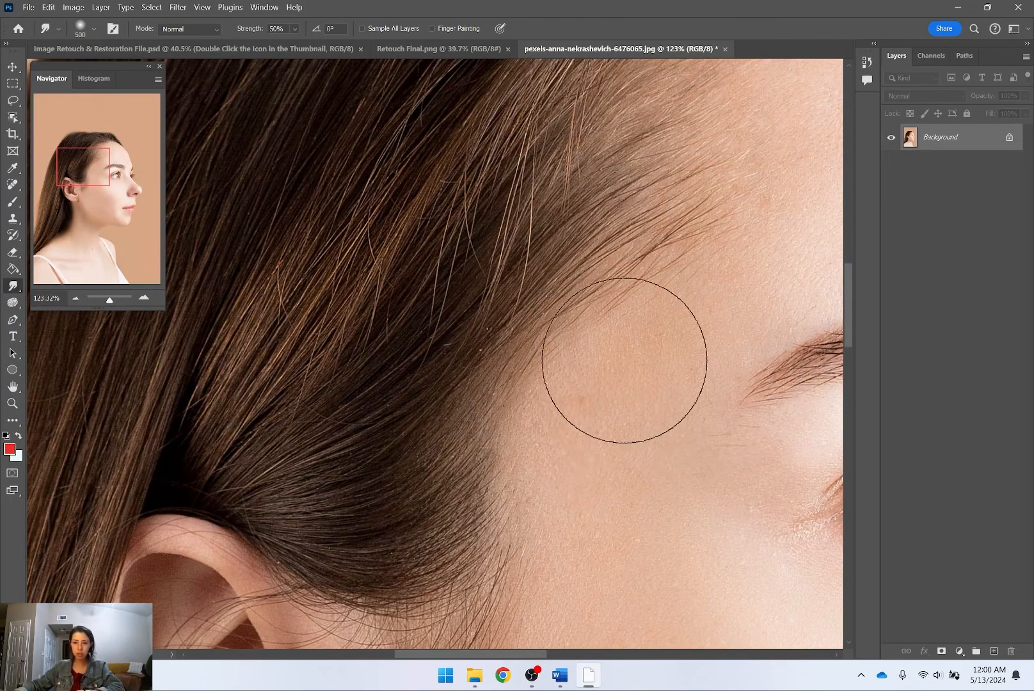
Step: Try smudging the hairline at the temple from the skin back into the hair
{"action": "mouse_move", "coordinate": [665, 251]}
{"action": "left_mouse_down"}
{"action": "mouse_move", "coordinate": [568, 313]}
{"action": "mouse_move", "coordinate": [490, 390]}
{"action": "mouse_move", "coordinate": [472, 458]}
{"action": "left_mouse_up"}
{"action": "mouse_move", "coordinate": [652, 241]}
{"action": "left_mouse_down"}
{"action": "mouse_move", "coordinate": [487, 340]}
{"action": "mouse_move", "coordinate": [458, 384]}
{"action": "left_mouse_up"}
{"action": "mouse_move", "coordinate": [672, 206]}
{"action": "left_mouse_down"}
{"action": "mouse_move", "coordinate": [510, 274]}
{"action": "mouse_move", "coordinate": [423, 352]}
{"action": "left_mouse_up"}
{"action": "left_click_drag", "start_coordinate": [627, 163], "coordinate": [430, 285]}
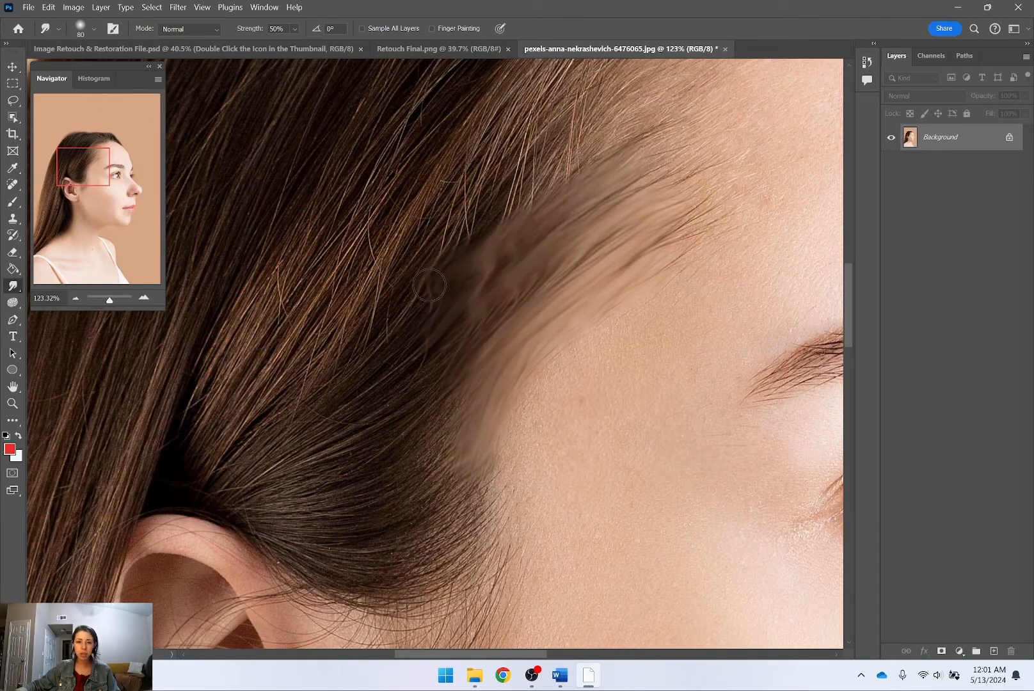
Step: Try softening the hair above the temple with the Blur tool, and undo the blur and smudge strokes
{"action": "right_click", "coordinate": [8, 284]}
{"action": "left_click", "coordinate": [48, 283]}
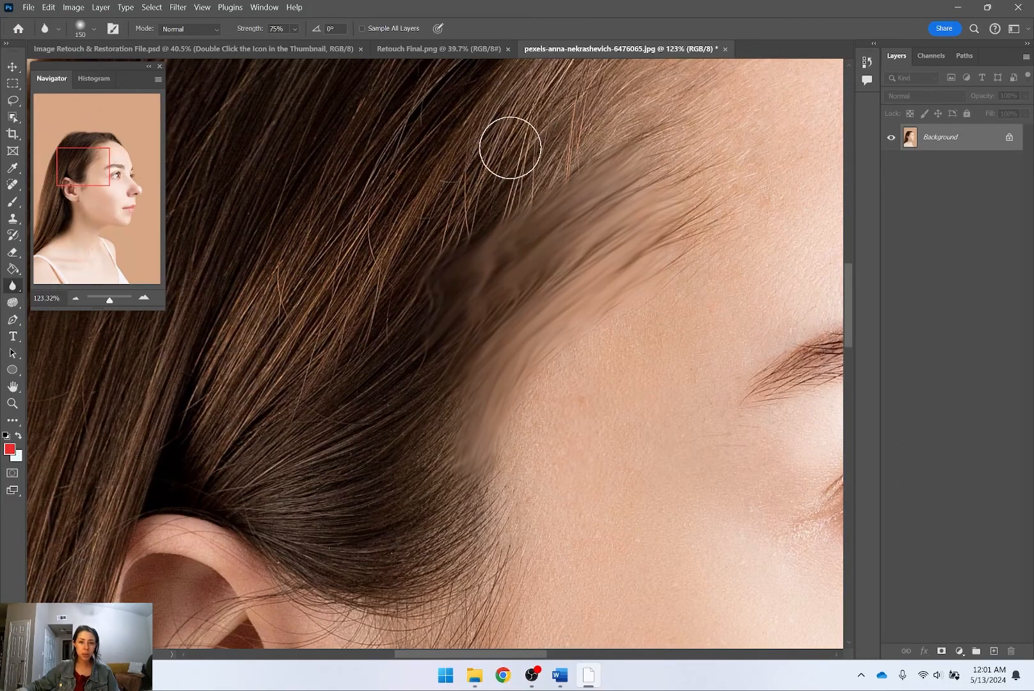
{"action": "mouse_move", "coordinate": [514, 139]}
{"action": "left_mouse_down"}
{"action": "mouse_move", "coordinate": [480, 166]}
{"action": "mouse_move", "coordinate": [520, 145]}
{"action": "mouse_move", "coordinate": [480, 152]}
{"action": "mouse_move", "coordinate": [491, 150]}
{"action": "left_mouse_up"}
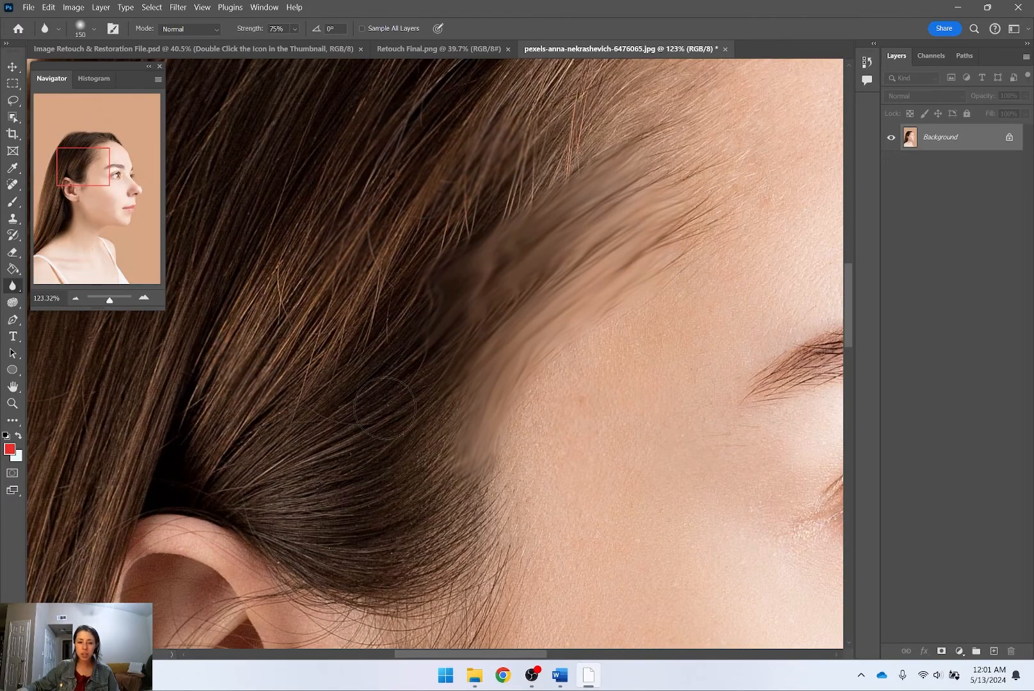
{"action": "key", "text": "ctrl+z"}
{"action": "key", "text": "ctrl+z"}
{"action": "key", "text": "ctrl+z"}
{"action": "key", "text": "ctrl+z"}
Step: Duplicate the background layer and toggle the copy's visibility to compare the blurred hair
{"action": "key", "text": "ctrl+j"}
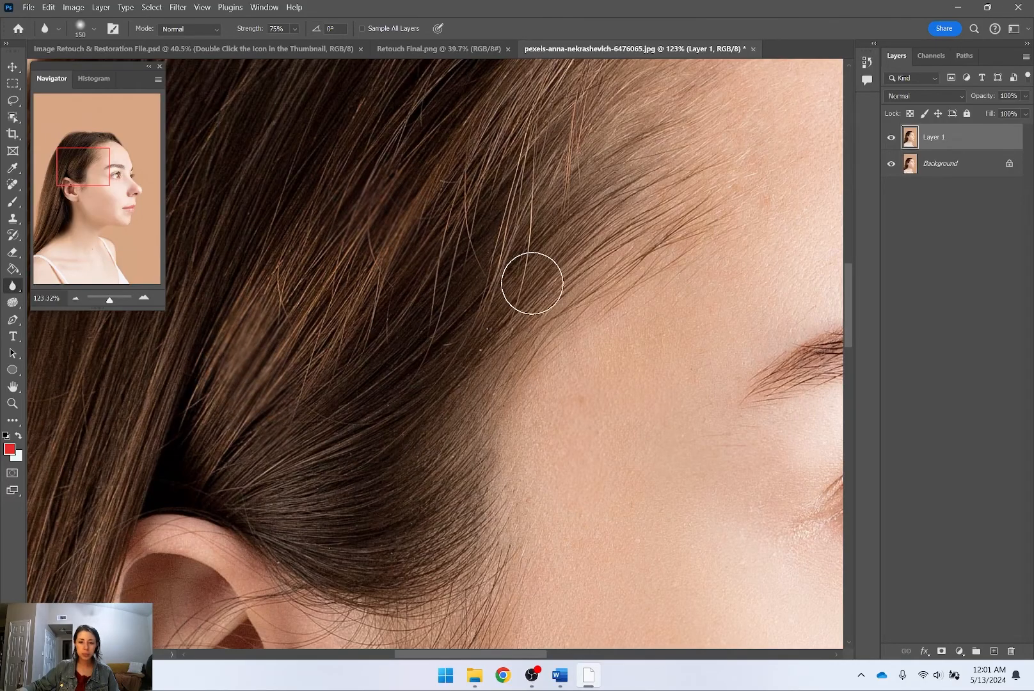
{"action": "left_click", "coordinate": [891, 137]}
{"action": "left_click", "coordinate": [890, 139]}
{"action": "left_click", "coordinate": [891, 137]}
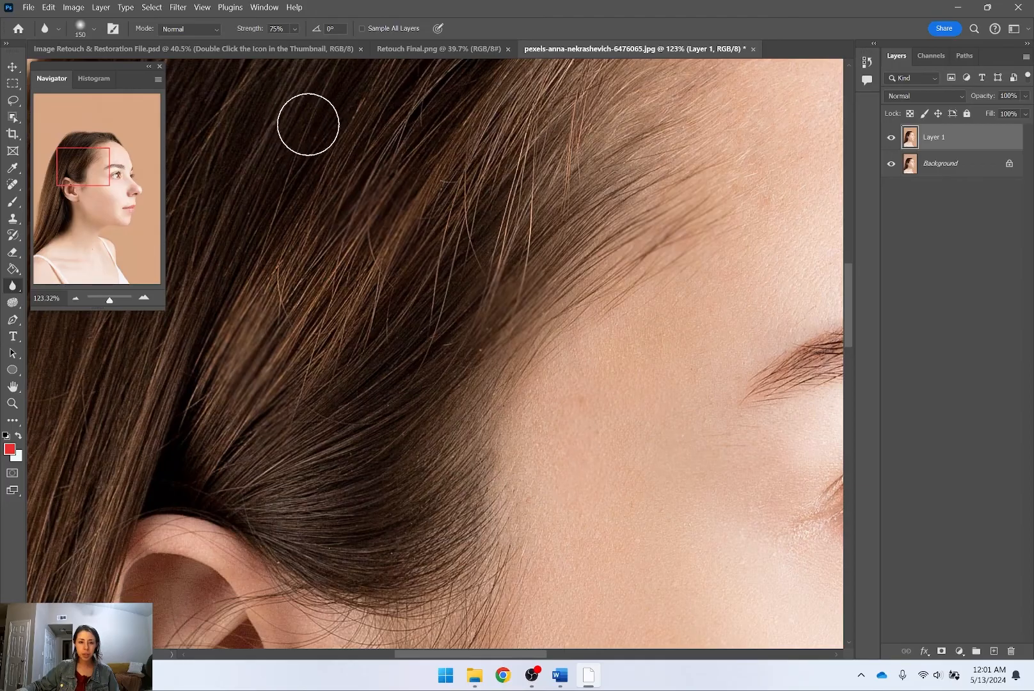
{"action": "left_click", "coordinate": [891, 138]}
{"action": "left_click", "coordinate": [891, 139]}
{"action": "left_click", "coordinate": [890, 138]}
{"action": "left_click", "coordinate": [891, 138]}
Step: Try smudging the temple hairline on the duplicate layer with the Smudge tool, and undo the strokes
{"action": "right_click", "coordinate": [20, 289]}
{"action": "left_click", "coordinate": [58, 311]}
{"action": "mouse_move", "coordinate": [495, 527]}
{"action": "left_mouse_down"}
{"action": "mouse_move", "coordinate": [504, 469]}
{"action": "mouse_move", "coordinate": [487, 473]}
{"action": "mouse_move", "coordinate": [518, 392]}
{"action": "mouse_move", "coordinate": [461, 382]}
{"action": "left_mouse_up"}
{"action": "mouse_move", "coordinate": [406, 202]}
{"action": "left_mouse_down"}
{"action": "mouse_move", "coordinate": [382, 293]}
{"action": "mouse_move", "coordinate": [292, 411]}
{"action": "mouse_move", "coordinate": [393, 197]}
{"action": "mouse_move", "coordinate": [262, 370]}
{"action": "mouse_move", "coordinate": [382, 232]}
{"action": "mouse_move", "coordinate": [281, 414]}
{"action": "mouse_move", "coordinate": [440, 201]}
{"action": "mouse_move", "coordinate": [266, 425]}
{"action": "mouse_move", "coordinate": [483, 245]}
{"action": "mouse_move", "coordinate": [302, 452]}
{"action": "mouse_move", "coordinate": [515, 261]}
{"action": "left_mouse_up"}
{"action": "mouse_move", "coordinate": [662, 212]}
{"action": "left_mouse_down"}
{"action": "mouse_move", "coordinate": [671, 183]}
{"action": "mouse_move", "coordinate": [633, 127]}
{"action": "mouse_move", "coordinate": [601, 405]}
{"action": "mouse_move", "coordinate": [577, 195]}
{"action": "mouse_move", "coordinate": [593, 364]}
{"action": "mouse_move", "coordinate": [553, 315]}
{"action": "mouse_move", "coordinate": [519, 409]}
{"action": "mouse_move", "coordinate": [514, 324]}
{"action": "mouse_move", "coordinate": [533, 348]}
{"action": "left_mouse_up"}
{"action": "scroll", "coordinate": [655, 335], "scroll_direction": "down", "scroll_amount": 5}
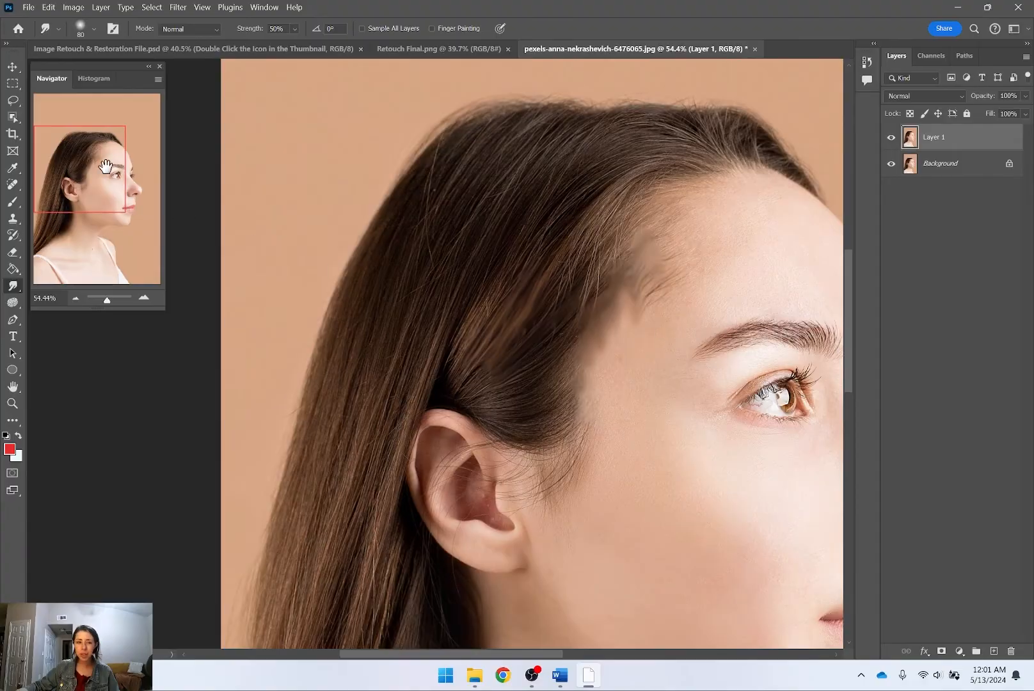
{"action": "key", "text": "ctrl+z"}
{"action": "key", "text": "ctrl+z"}
{"action": "key", "text": "ctrl+z"}
{"action": "key", "text": "ctrl+z"}
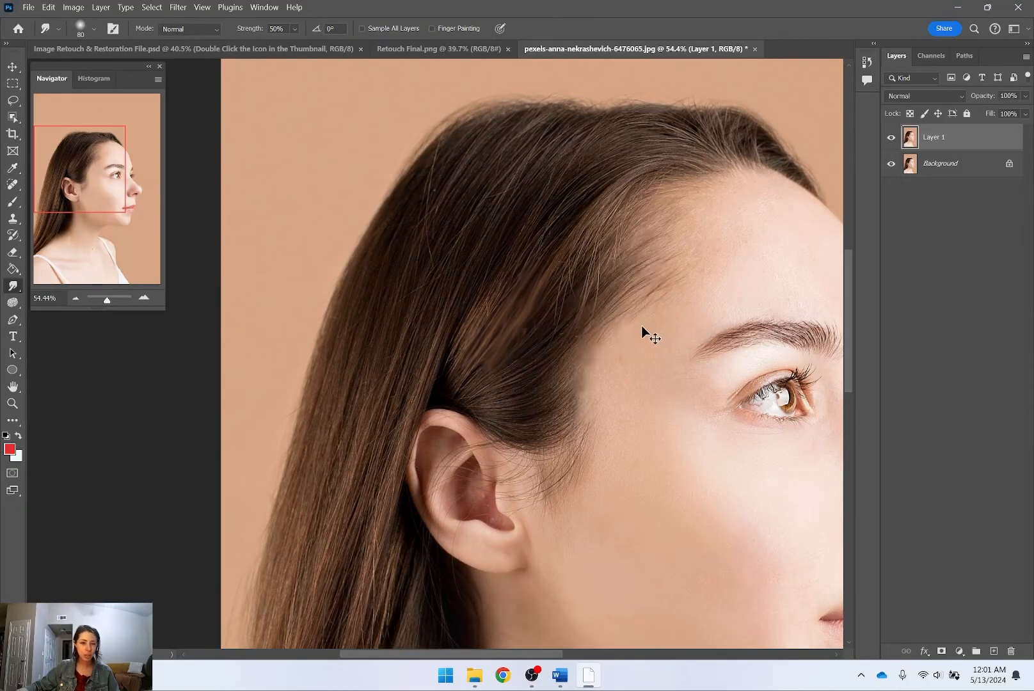
{"action": "key", "text": "ctrl+z"}
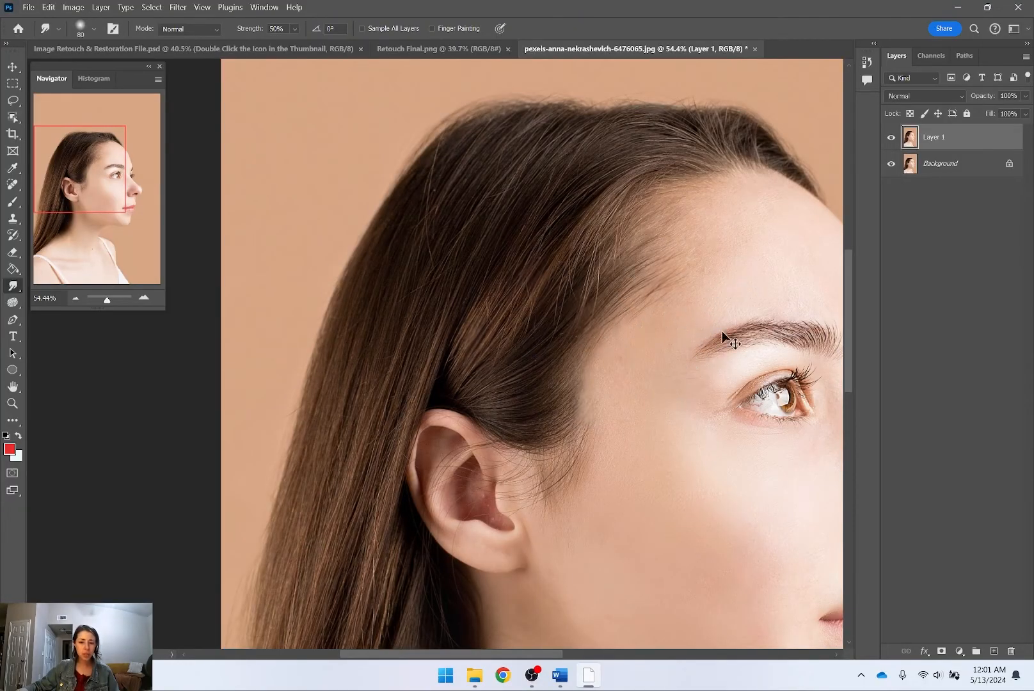
Step: Compare the temple hairline with the duplicate layer shown and hidden, and delete the duplicate layer
{"action": "left_click_drag", "start_coordinate": [709, 310], "coordinate": [559, 321]}
{"action": "scroll", "coordinate": [530, 339], "scroll_direction": "up", "scroll_amount": 4}
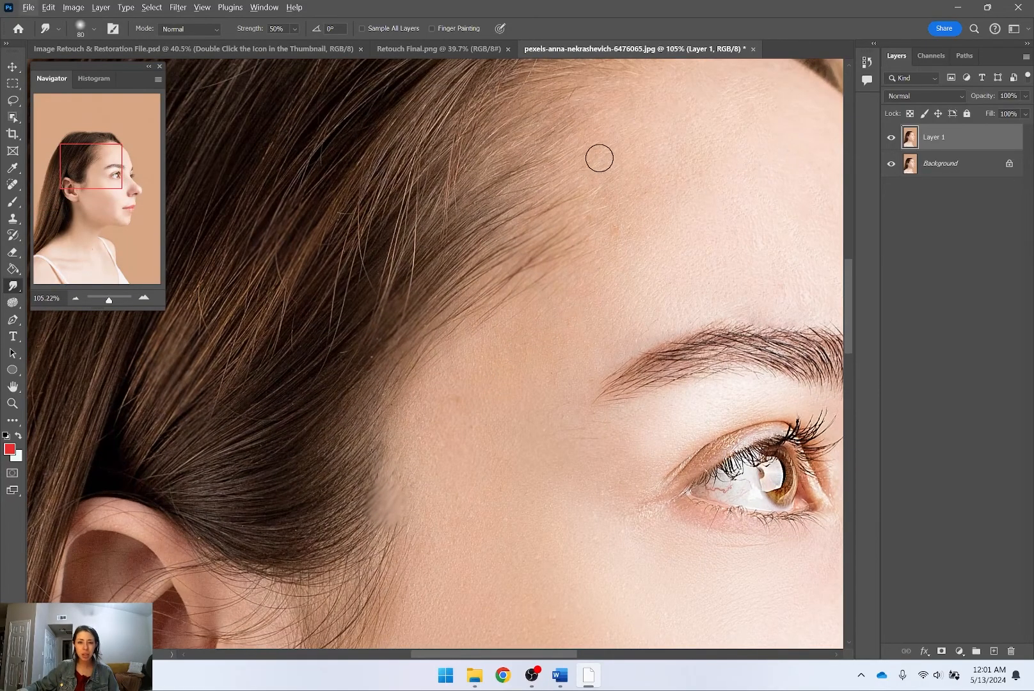
{"action": "left_click_drag", "start_coordinate": [636, 271], "coordinate": [608, 191]}
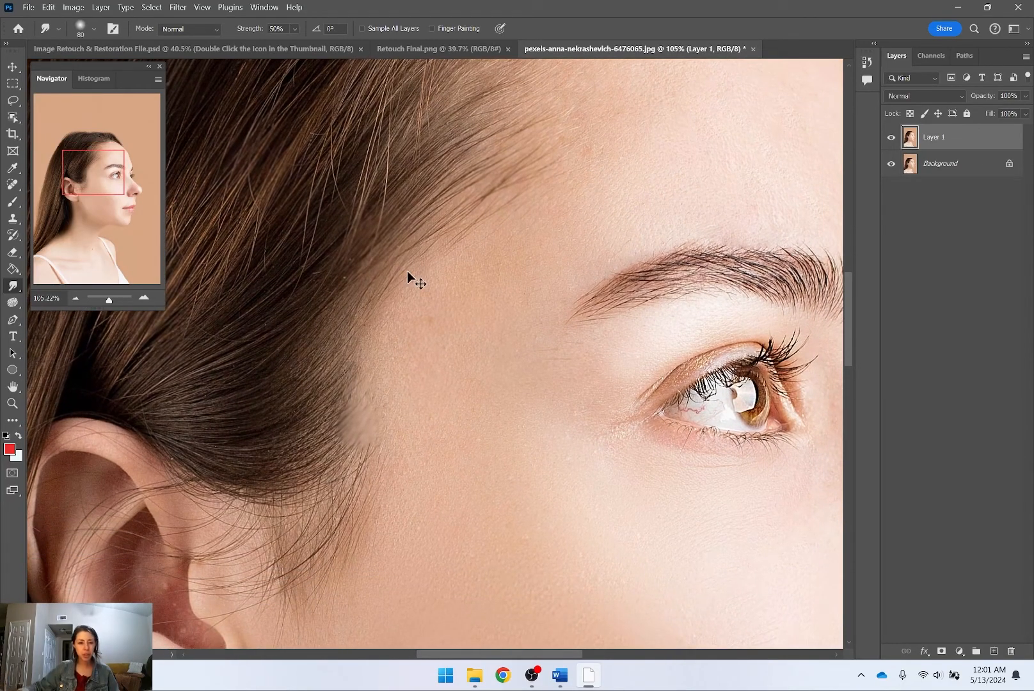
{"action": "key", "text": "ctrl+comma"}
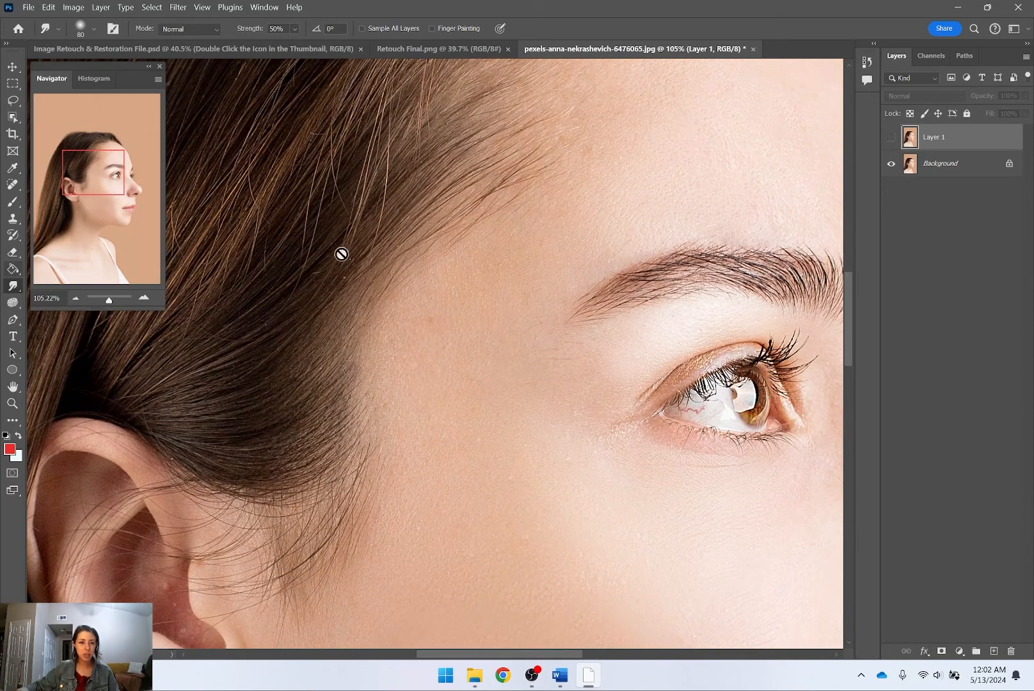
{"action": "left_click", "coordinate": [891, 138]}
{"action": "left_click", "coordinate": [891, 137]}
{"action": "left_click", "coordinate": [892, 138]}
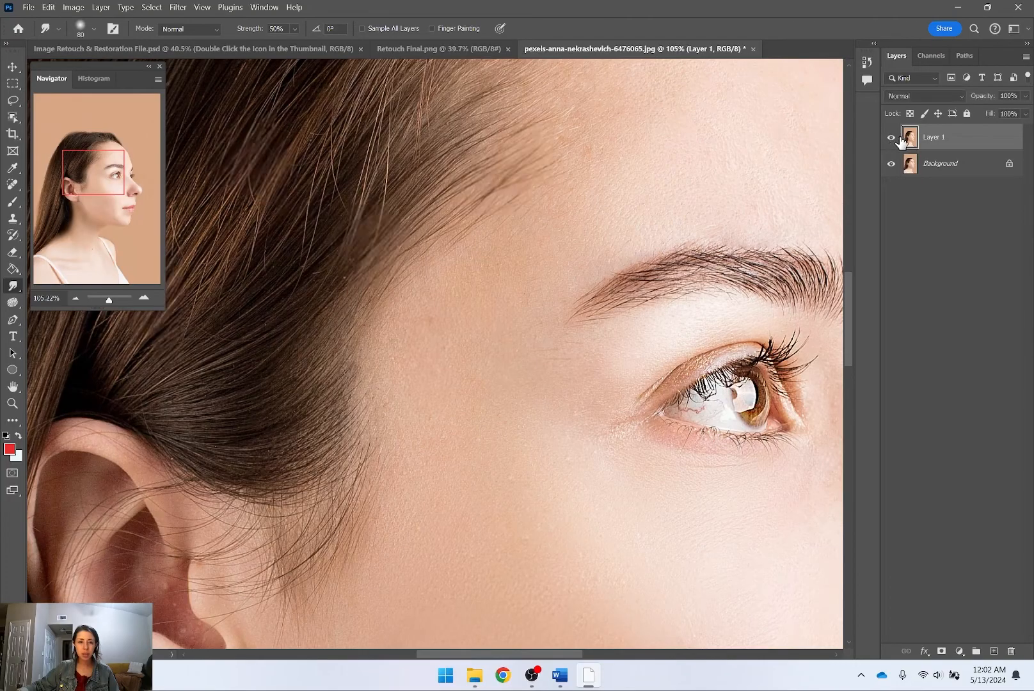
{"action": "key", "text": "Delete"}
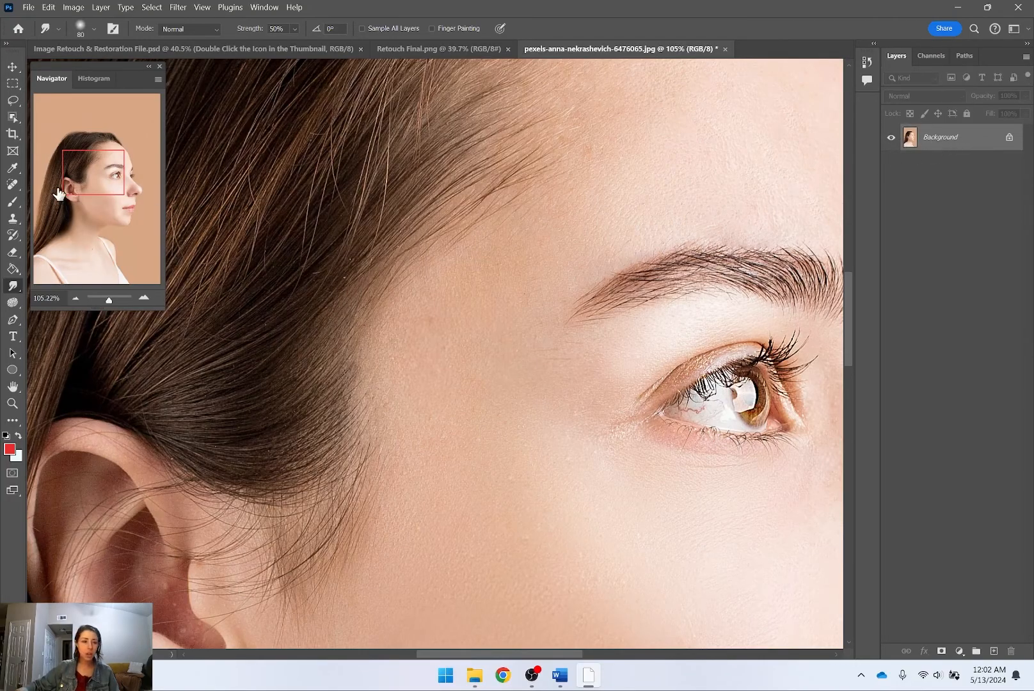
Step: Heal the fine lines beside the outer end of the eyebrow with a 35 px Spot Healing Brush
{"action": "right_click", "coordinate": [11, 289]}
{"action": "left_click", "coordinate": [59, 286]}
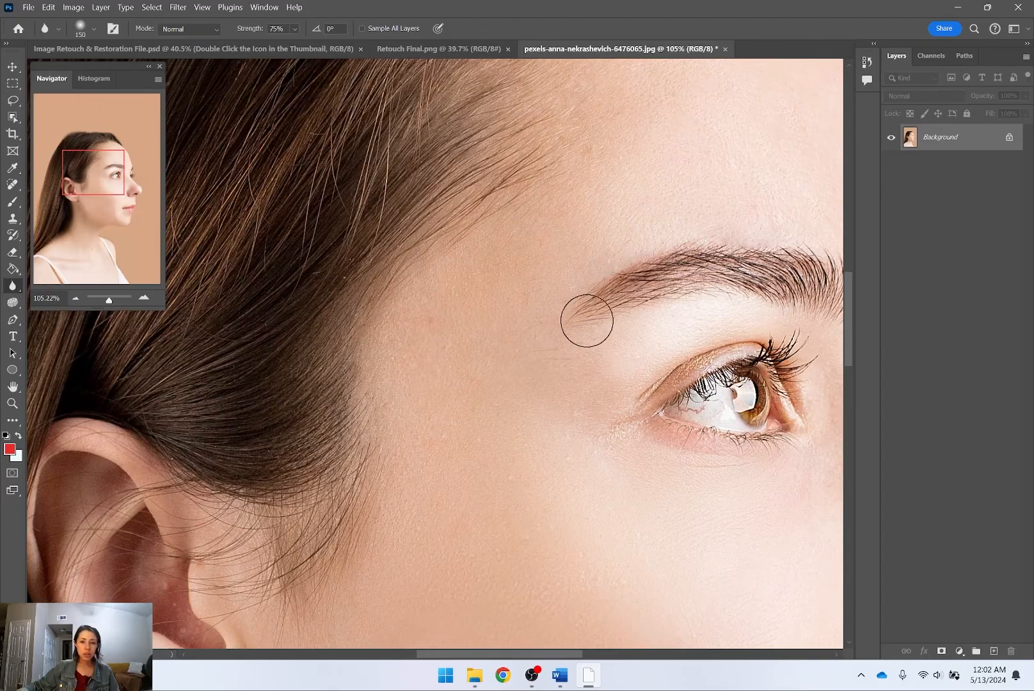
{"action": "right_click", "coordinate": [12, 187]}
{"action": "left_click", "coordinate": [60, 198]}
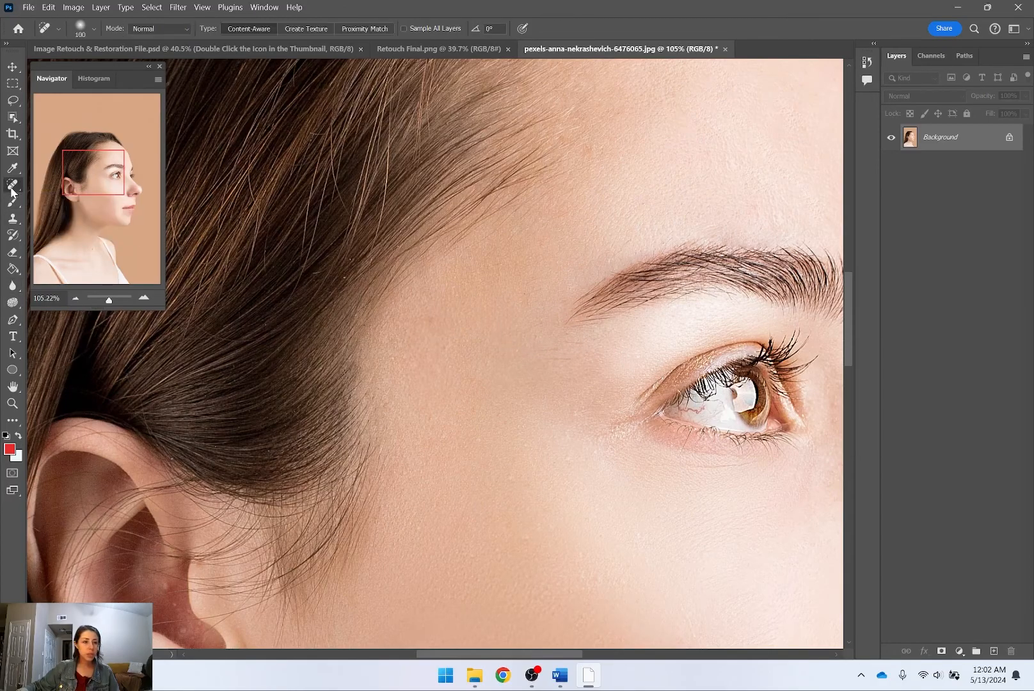
{"action": "key", "text": "bracketleft"}
{"action": "key", "text": "bracketleft"}
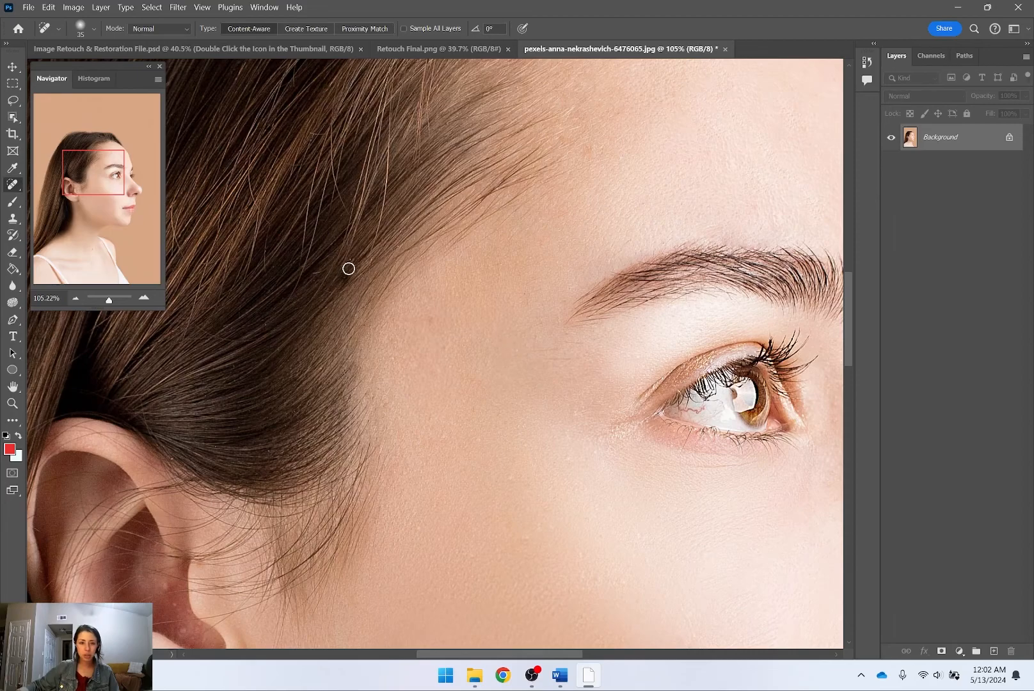
{"action": "left_click_drag", "start_coordinate": [554, 363], "coordinate": [598, 356]}
{"action": "left_click_drag", "start_coordinate": [531, 346], "coordinate": [639, 342]}
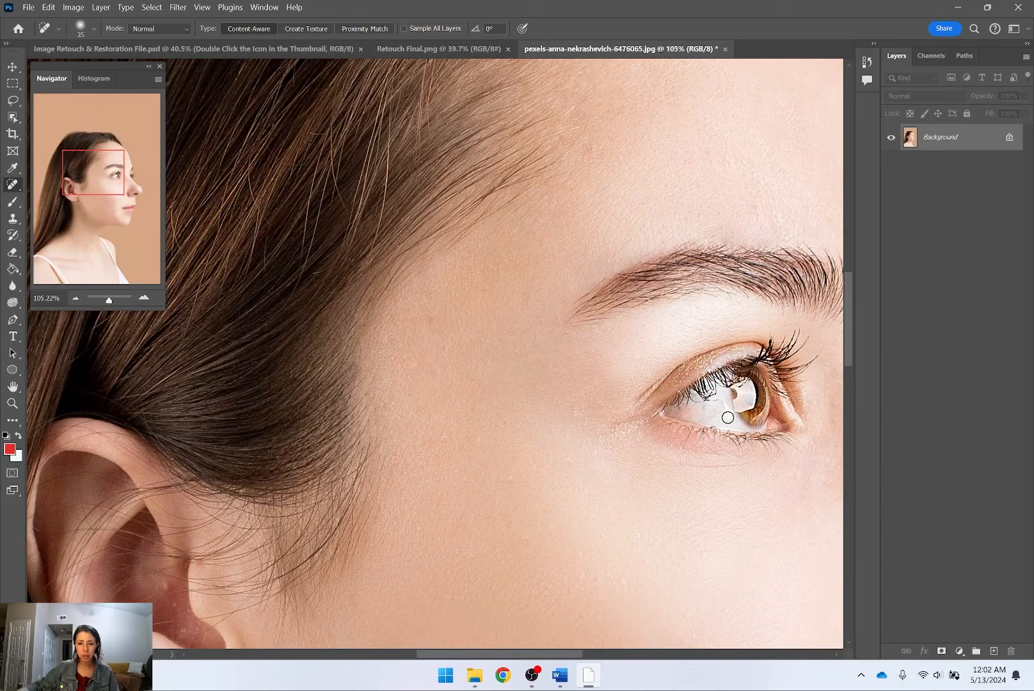
Step: Heal the red veins in the white of the near eye with the Spot Healing Brush, using brush sizes of 8 and 25 px
{"action": "scroll", "coordinate": [728, 414], "scroll_direction": "up", "scroll_amount": 6}
{"action": "left_click_drag", "start_coordinate": [627, 386], "coordinate": [697, 371]}
{"action": "key", "text": "bracketleft"}
{"action": "key", "text": "bracketleft"}
{"action": "key", "text": "bracketleft"}
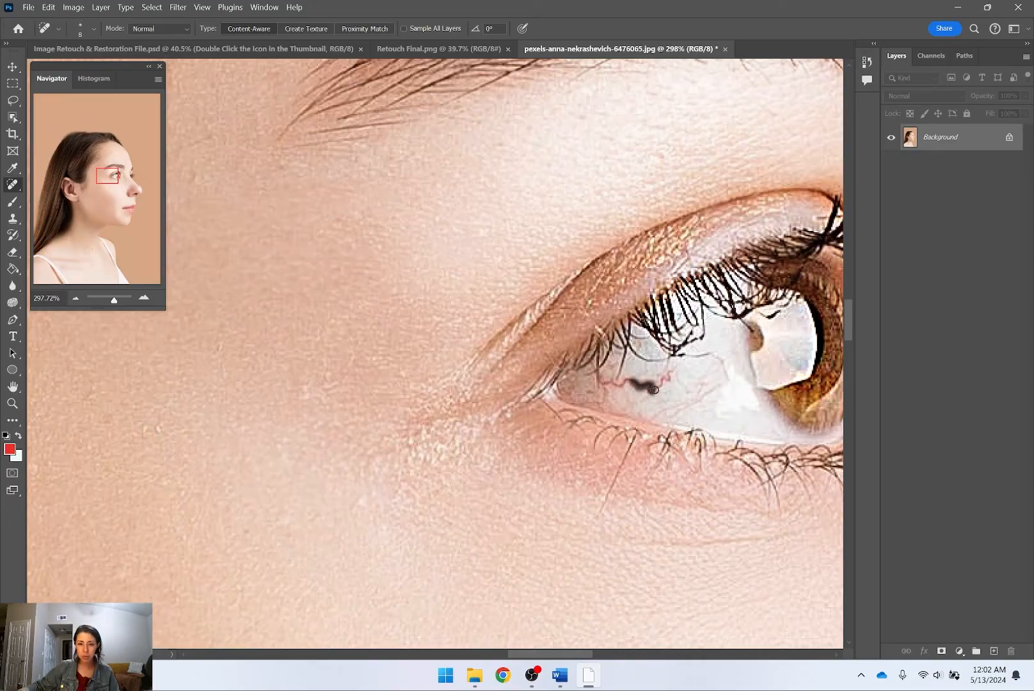
{"action": "left_click_drag", "start_coordinate": [669, 377], "coordinate": [673, 373]}
{"action": "left_click_drag", "start_coordinate": [605, 383], "coordinate": [606, 384]}
{"action": "key", "text": "bracketright"}
{"action": "mouse_move", "coordinate": [662, 417]}
{"action": "left_mouse_down"}
{"action": "mouse_move", "coordinate": [708, 381]}
{"action": "mouse_move", "coordinate": [659, 387]}
{"action": "mouse_move", "coordinate": [633, 375]}
{"action": "left_mouse_up"}
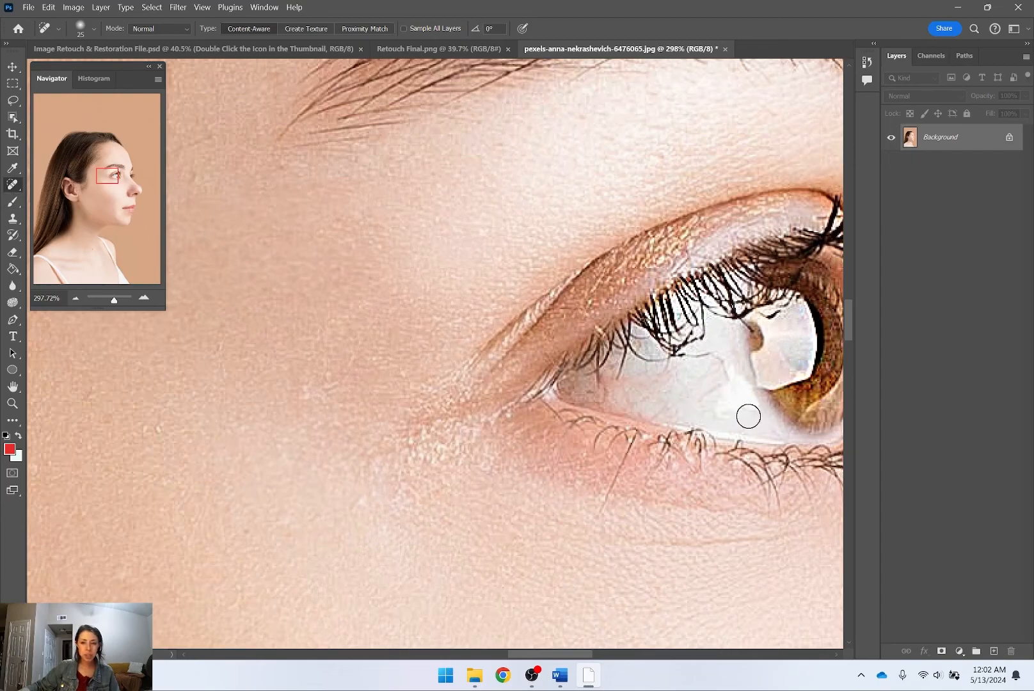
Step: Spot-heal the remaining faint veins and blotches in the middle of the eye white at 25 px
{"action": "left_click_drag", "start_coordinate": [703, 394], "coordinate": [713, 402]}
{"action": "left_click", "coordinate": [696, 377]}
{"action": "left_click", "coordinate": [711, 377]}
{"action": "left_click", "coordinate": [671, 379]}
{"action": "left_click_drag", "start_coordinate": [671, 379], "coordinate": [640, 385]}
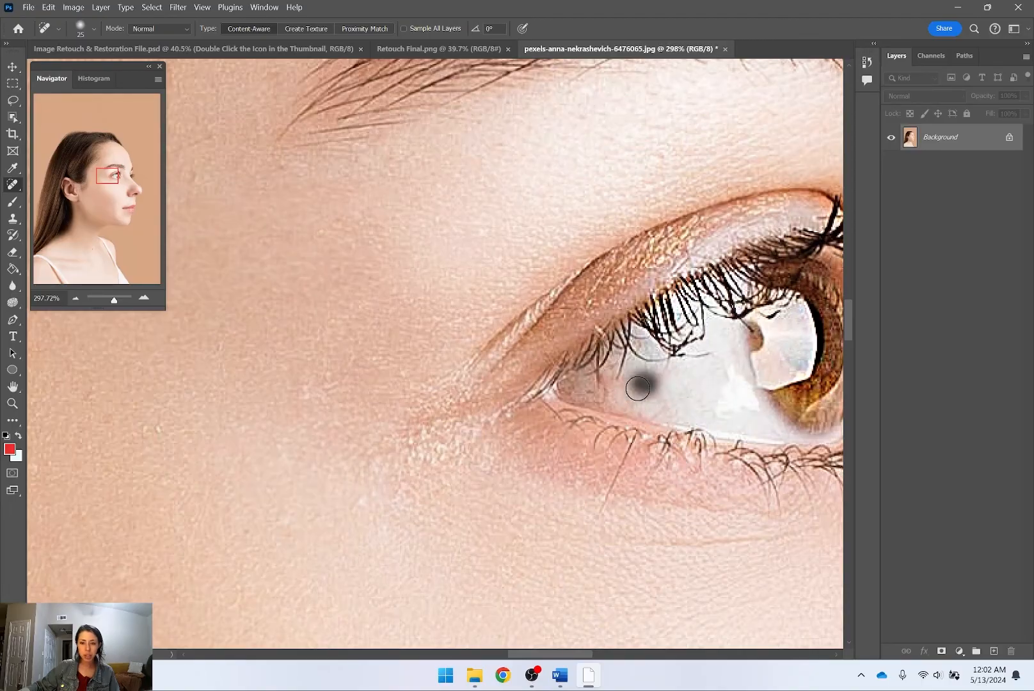
{"action": "left_click", "coordinate": [688, 383], "text": "alt"}
{"action": "left_click", "coordinate": [586, 273]}
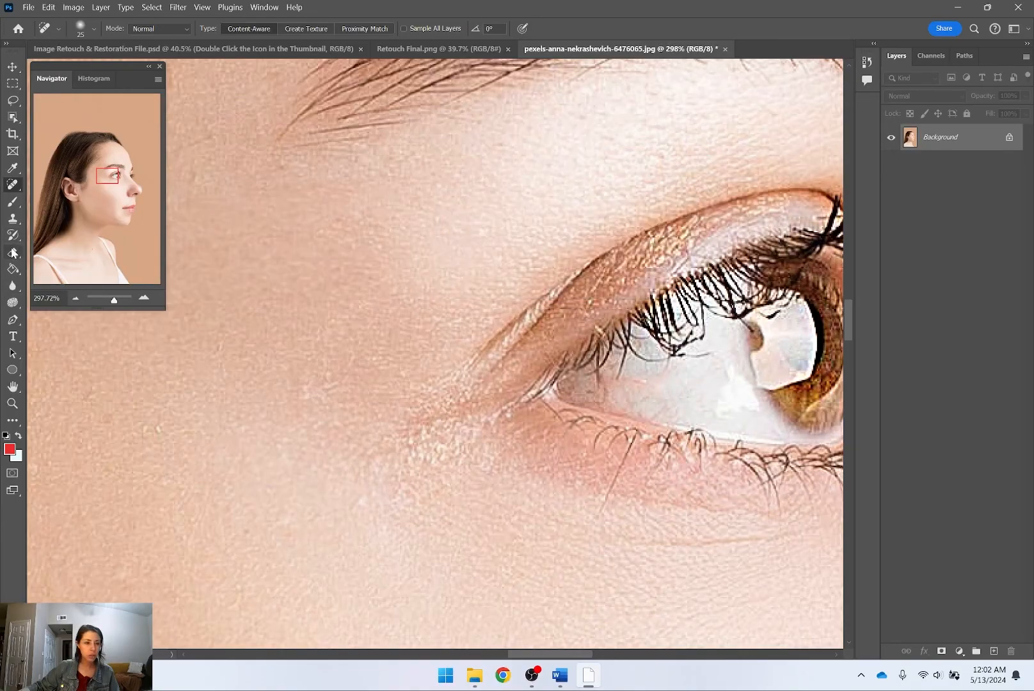
Step: Clone clean eye white over the remaining discoloration with a 25 px Clone Stamp, and touch up the area near the outer corner with the Spot Healing Brush
{"action": "left_click", "coordinate": [16, 222]}
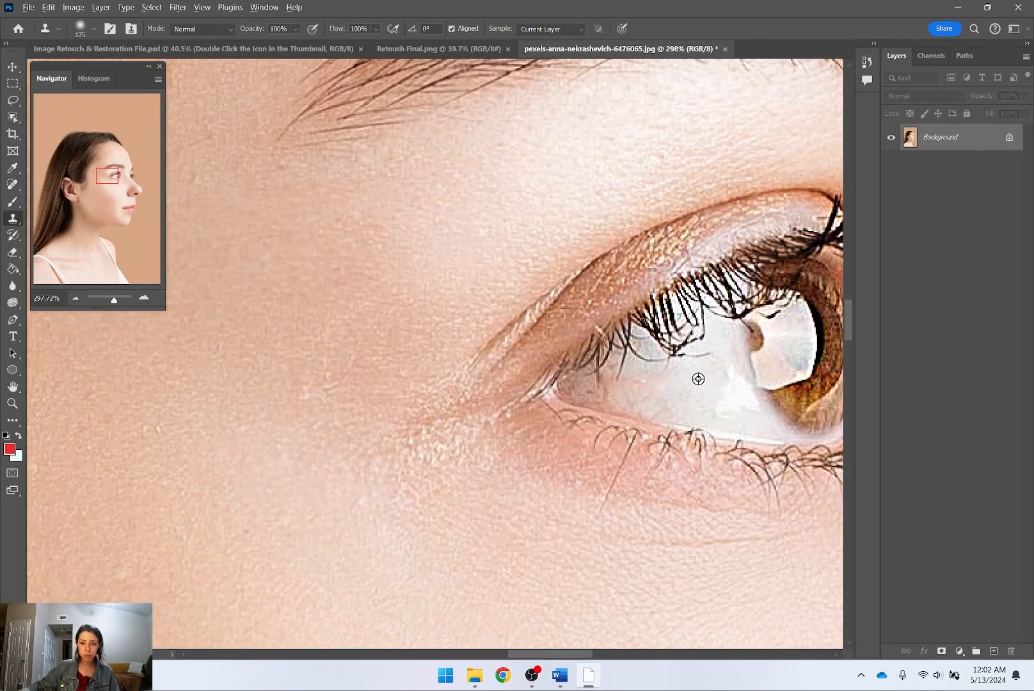
{"action": "left_click", "coordinate": [698, 379], "text": "alt"}
{"action": "key", "text": "bracketleft"}
{"action": "key", "text": "bracketleft"}
{"action": "key", "text": "bracketleft"}
{"action": "key", "text": "bracketleft"}
{"action": "key", "text": "bracketleft"}
{"action": "key", "text": "bracketleft"}
{"action": "key", "text": "bracketleft"}
{"action": "key", "text": "bracketleft"}
{"action": "key", "text": "bracketleft"}
{"action": "key", "text": "bracketleft"}
{"action": "key", "text": "bracketleft"}
{"action": "key", "text": "bracketleft"}
{"action": "key", "text": "bracketleft"}
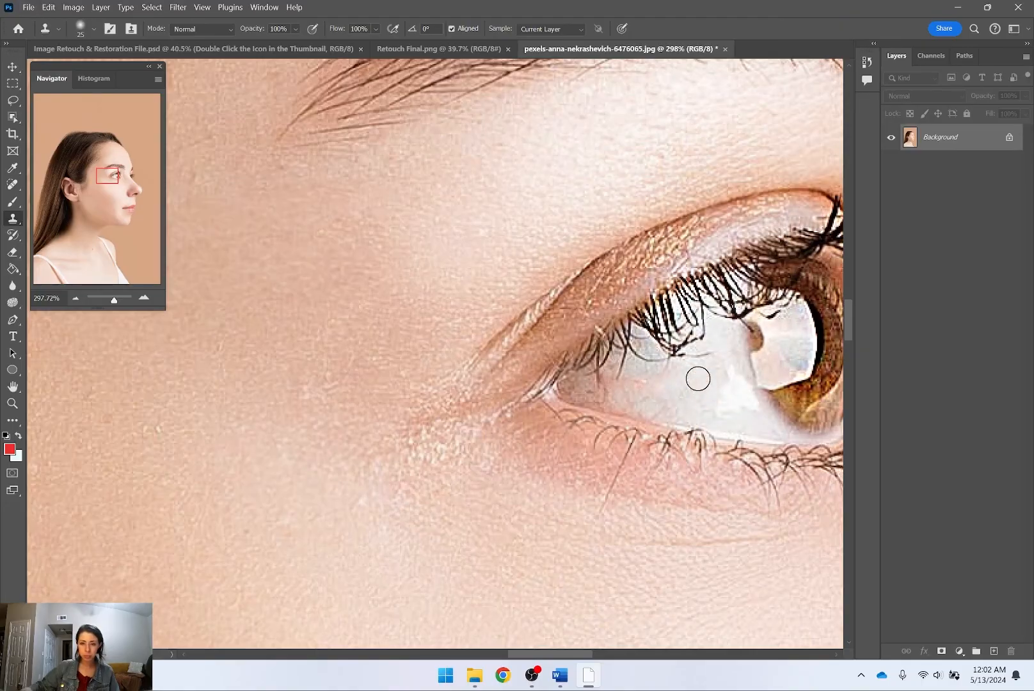
{"action": "mouse_move", "coordinate": [647, 376]}
{"action": "left_mouse_down"}
{"action": "mouse_move", "coordinate": [606, 398]}
{"action": "mouse_move", "coordinate": [672, 400]}
{"action": "mouse_move", "coordinate": [722, 430]}
{"action": "mouse_move", "coordinate": [724, 419]}
{"action": "mouse_move", "coordinate": [653, 390]}
{"action": "mouse_move", "coordinate": [668, 376]}
{"action": "left_mouse_up"}
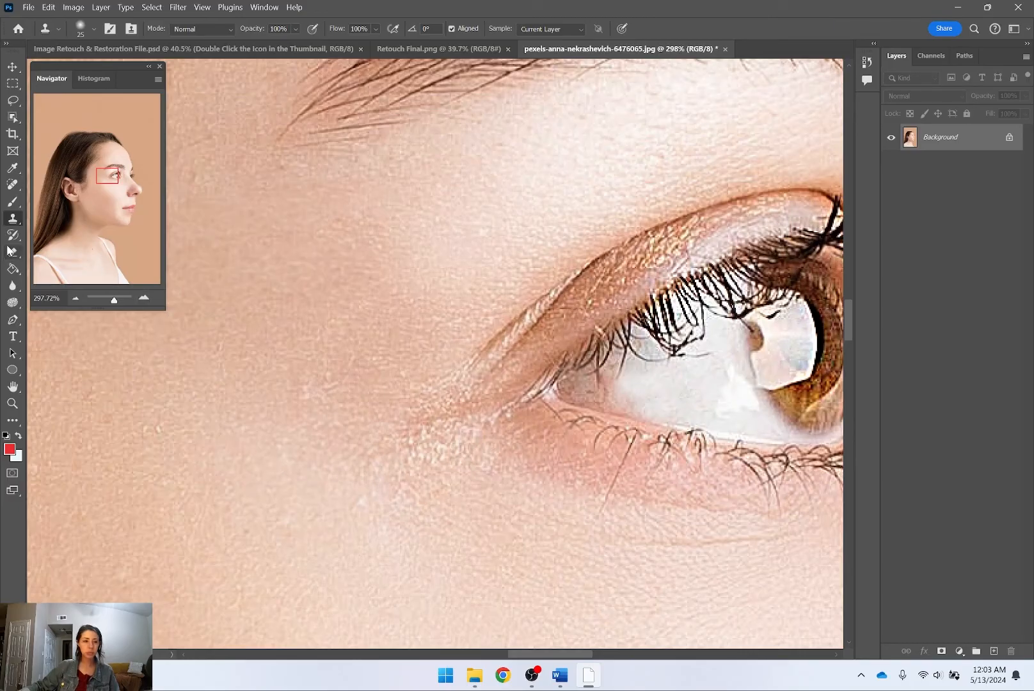
{"action": "left_click", "coordinate": [14, 185]}
{"action": "mouse_move", "coordinate": [623, 384]}
{"action": "left_mouse_down"}
{"action": "mouse_move", "coordinate": [617, 394]}
{"action": "mouse_move", "coordinate": [646, 407]}
{"action": "mouse_move", "coordinate": [624, 397]}
{"action": "mouse_move", "coordinate": [632, 402]}
{"action": "left_mouse_up"}
Step: Examine the retouched eye up close and against the whole portrait, including the lower face and neck
{"action": "scroll", "coordinate": [774, 466], "scroll_direction": "down", "scroll_amount": 4}
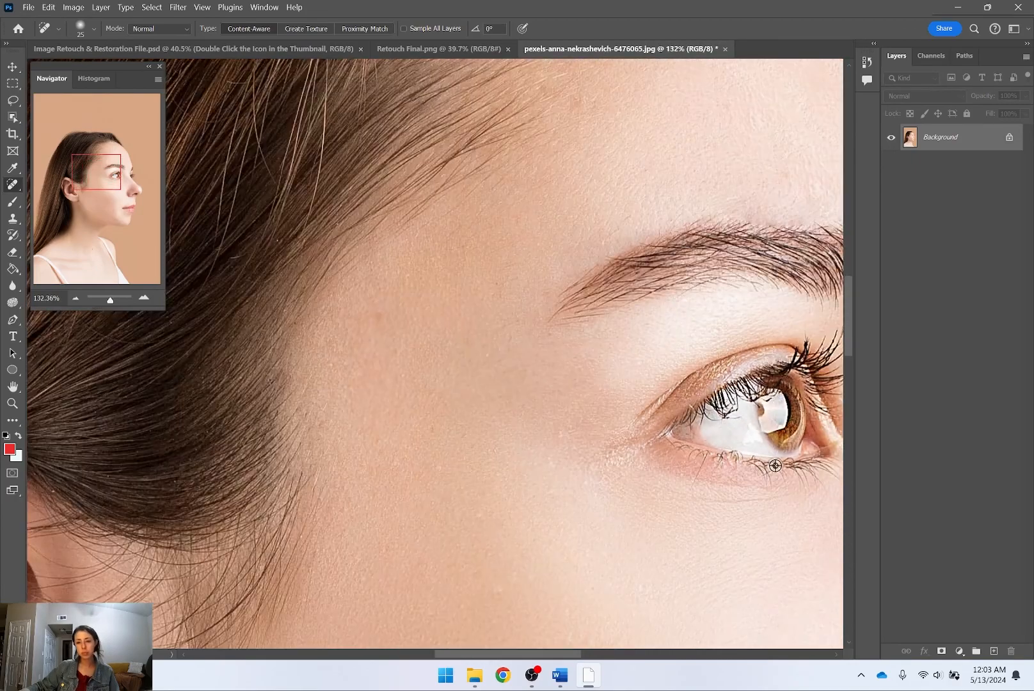
{"action": "scroll", "coordinate": [775, 466], "scroll_direction": "down", "scroll_amount": 5}
{"action": "left_click_drag", "start_coordinate": [768, 483], "coordinate": [372, 476]}
{"action": "scroll", "coordinate": [493, 443], "scroll_direction": "down", "scroll_amount": 2}
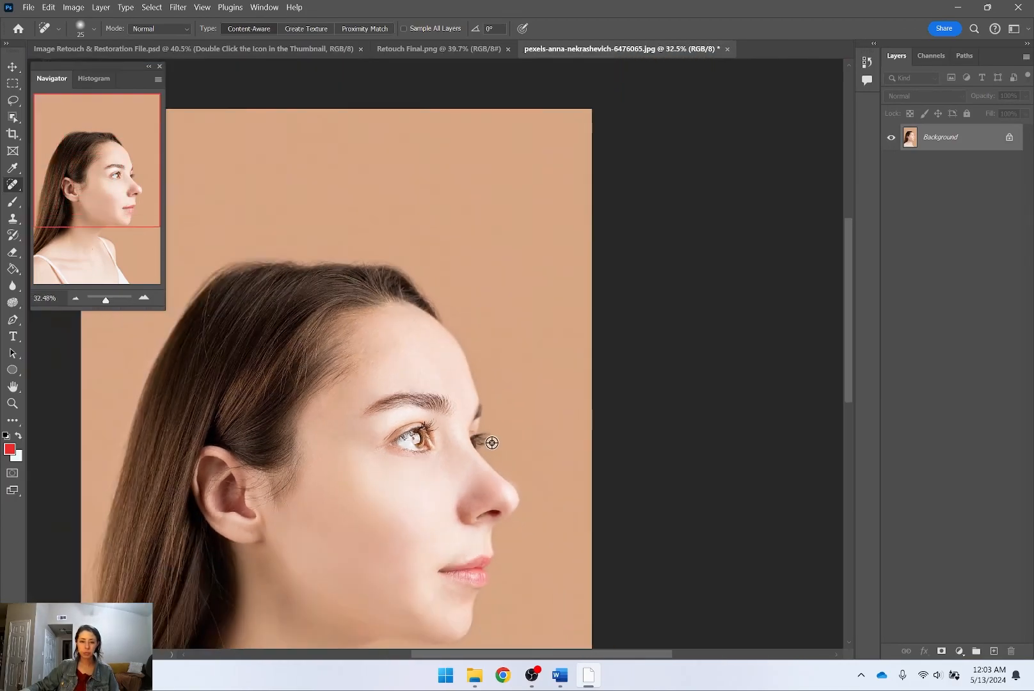
{"action": "scroll", "coordinate": [404, 455], "scroll_direction": "up", "scroll_amount": 7}
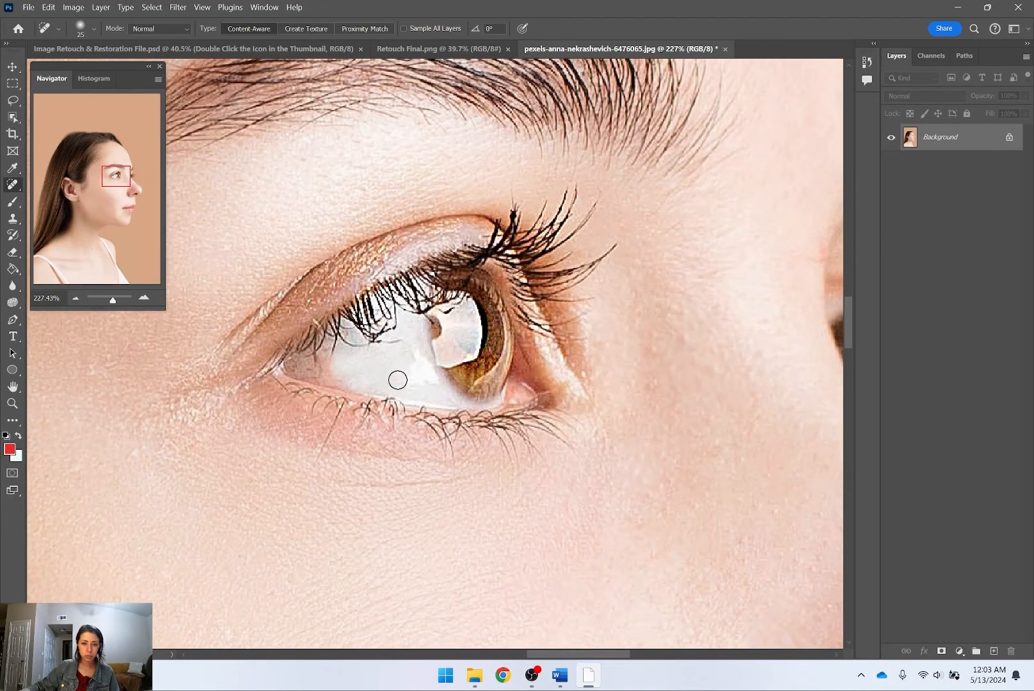
{"action": "scroll", "coordinate": [584, 466], "scroll_direction": "down", "scroll_amount": 5}
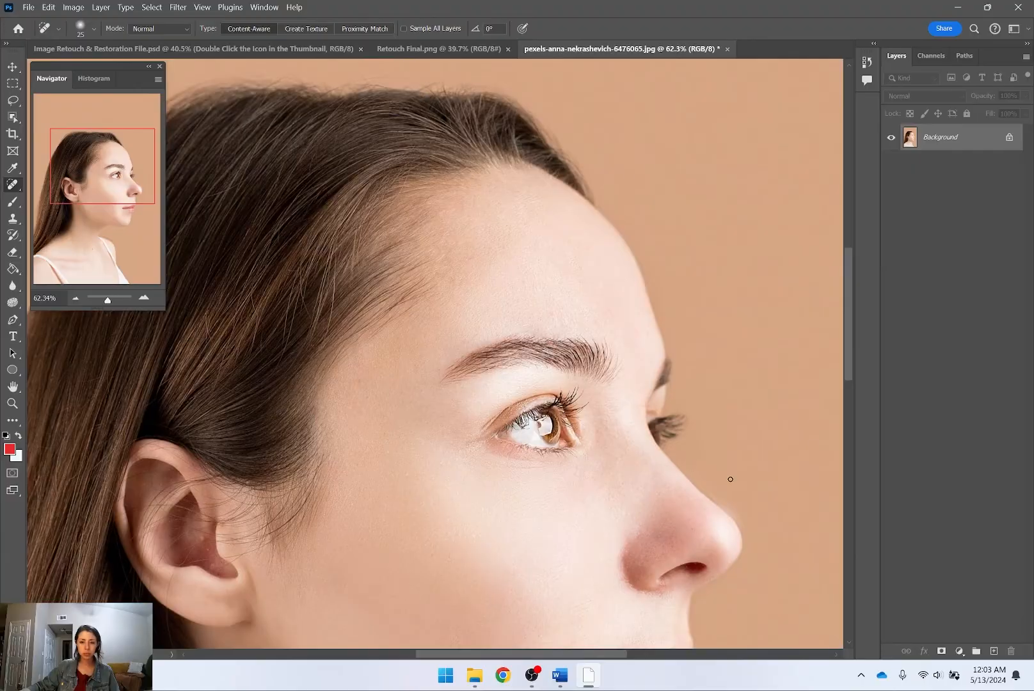
{"action": "scroll", "coordinate": [730, 479], "scroll_direction": "down", "scroll_amount": 4}
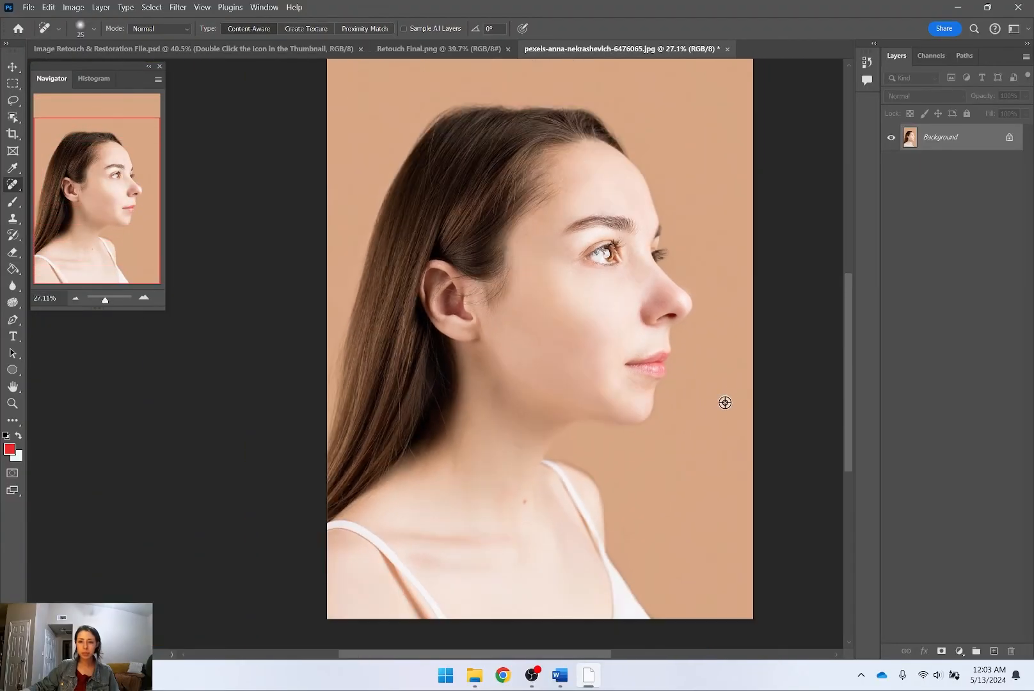
{"action": "scroll", "coordinate": [637, 403], "scroll_direction": "up", "scroll_amount": 4}
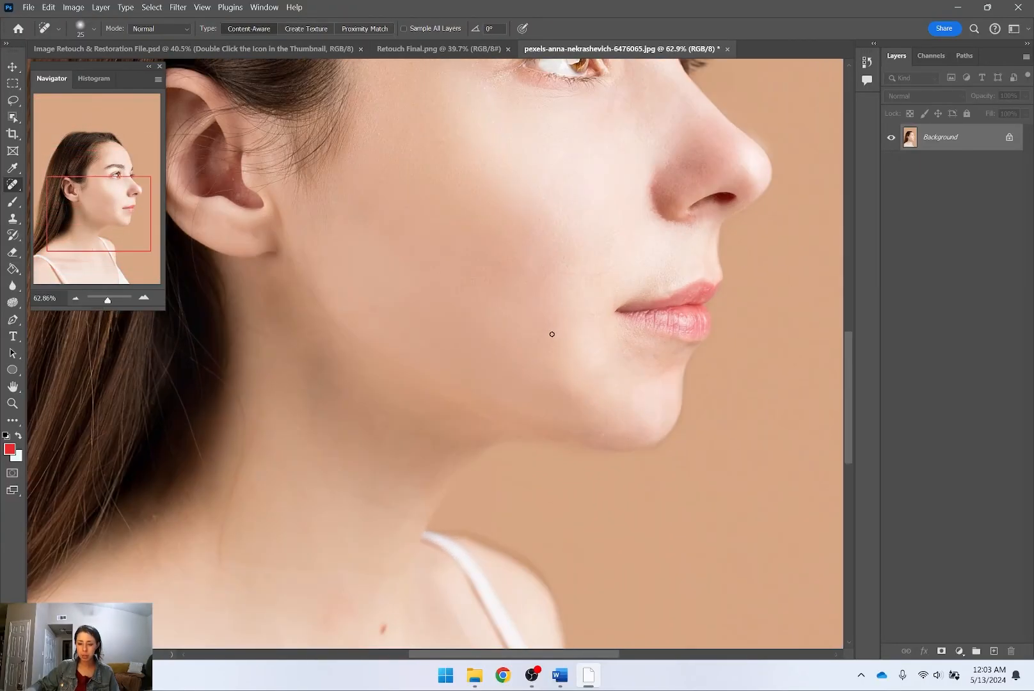
Step: Heal the skin between the mouth corner and the jawline with the Spot Healing Brush, enlarging the brush to 175 px
{"action": "key", "text": "bracketright"}
{"action": "mouse_move", "coordinate": [558, 355]}
{"action": "left_mouse_down"}
{"action": "mouse_move", "coordinate": [561, 317]}
{"action": "mouse_move", "coordinate": [559, 358]}
{"action": "mouse_move", "coordinate": [580, 404]}
{"action": "left_mouse_up"}
{"action": "key", "text": "bracketright"}
{"action": "key", "text": "bracketright"}
{"action": "key", "text": "bracketright"}
{"action": "key", "text": "bracketright"}
{"action": "key", "text": "bracketright"}
{"action": "key", "text": "bracketright"}
{"action": "left_click", "coordinate": [579, 387]}
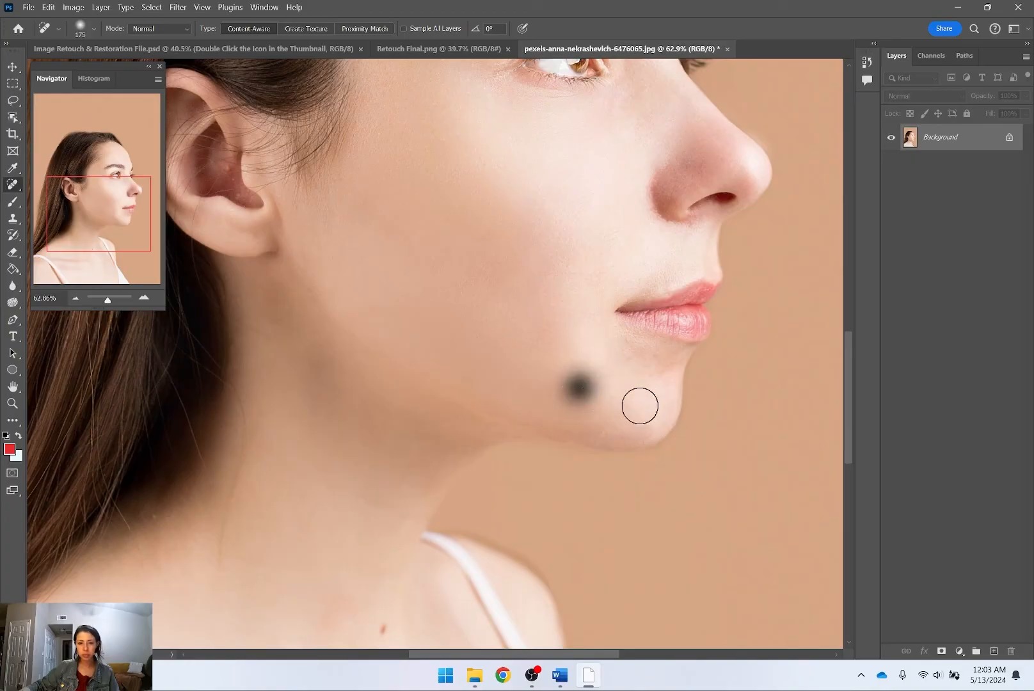
{"action": "left_click", "coordinate": [572, 402]}
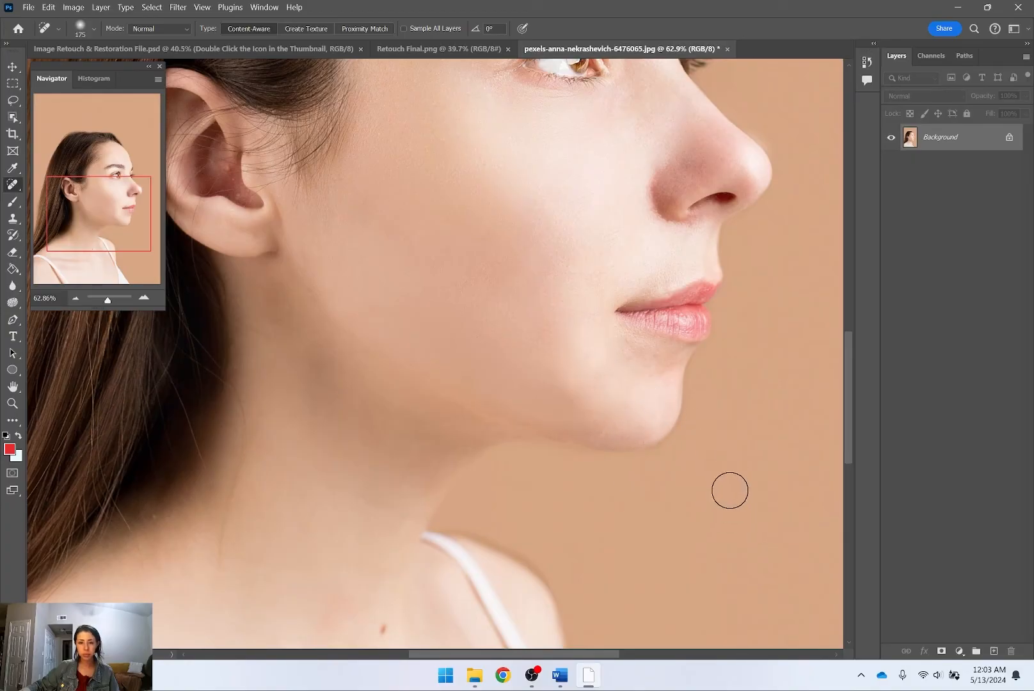
{"action": "scroll", "coordinate": [747, 198], "scroll_direction": "down", "scroll_amount": 5}
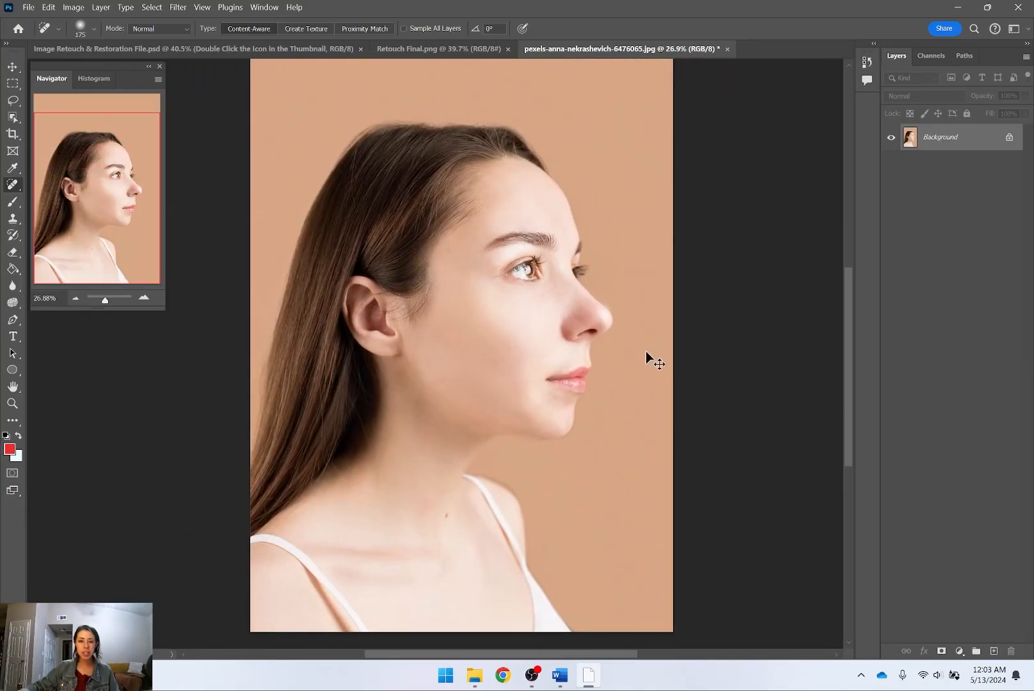
{"action": "left_click", "coordinate": [28, 7]}
{"action": "left_click", "coordinate": [56, 151]}
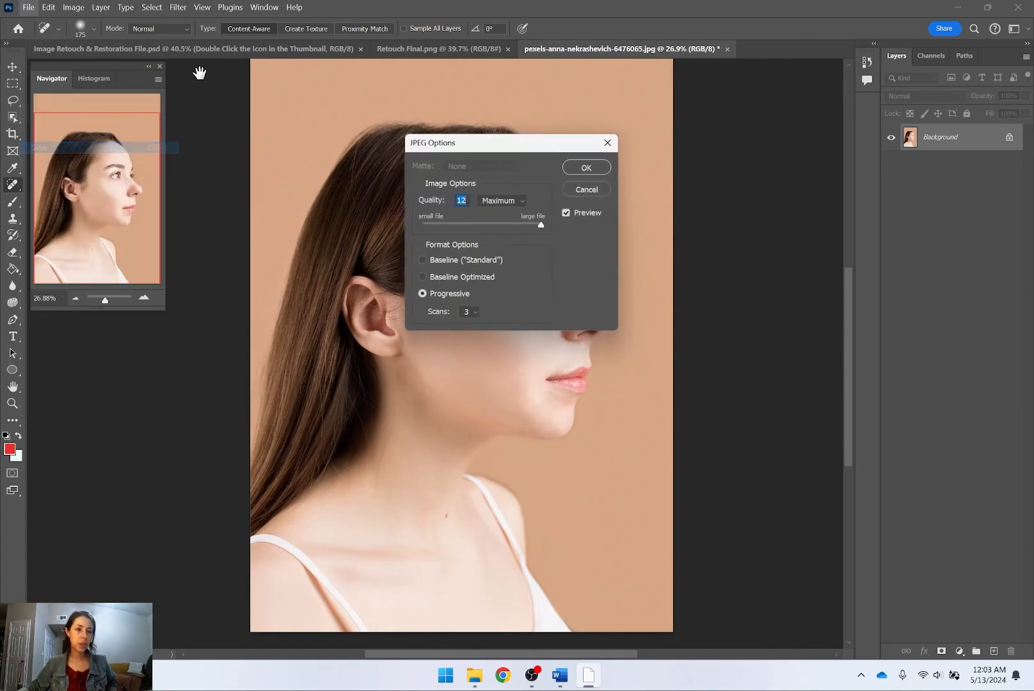
{"action": "left_click", "coordinate": [592, 192]}
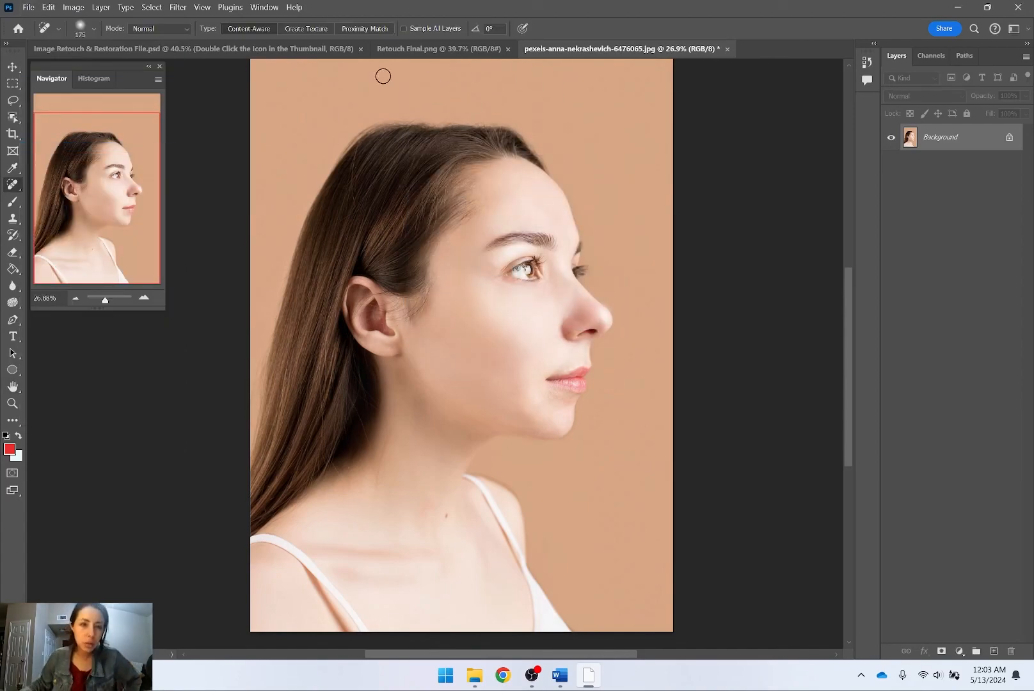
Step: Arrange the documents 2-up vertical, close the Navigator, and show Image Retouch & Restoration File.psd beside Retouch Final.png
{"action": "left_click", "coordinate": [268, 7]}
{"action": "mouse_move", "coordinate": [276, 23]}
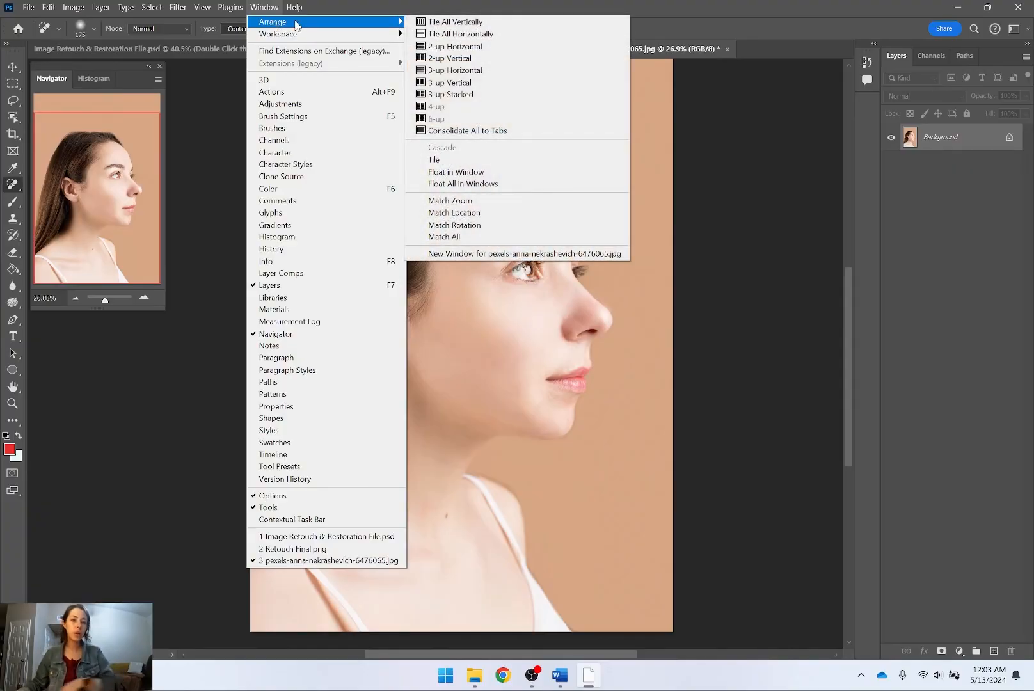
{"action": "left_click", "coordinate": [470, 58]}
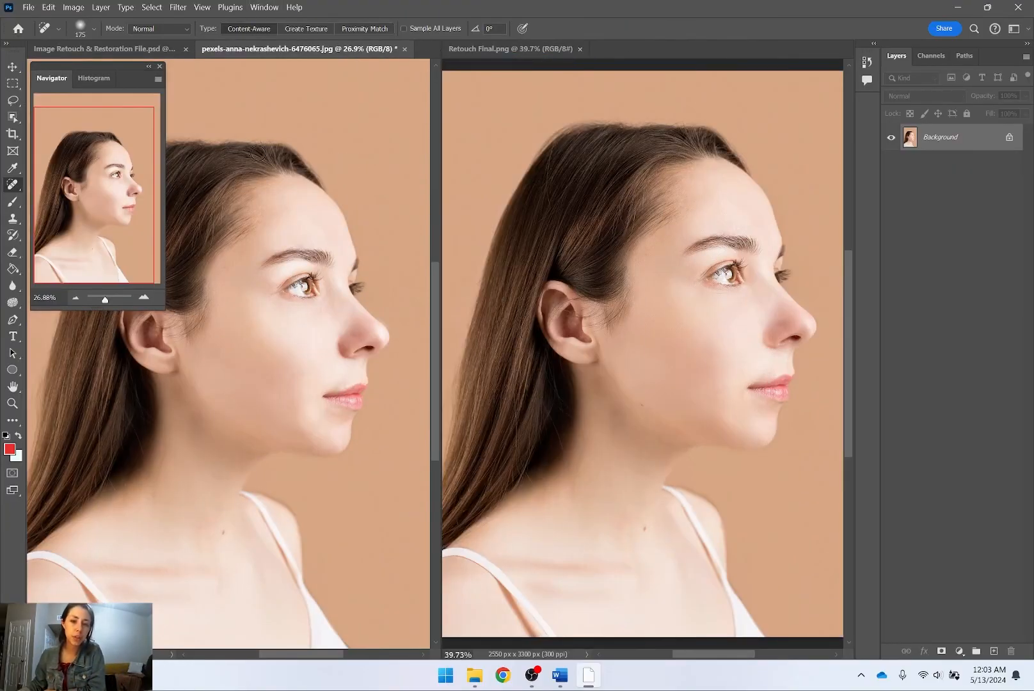
{"action": "left_click", "coordinate": [158, 67]}
{"action": "left_click", "coordinate": [142, 53]}
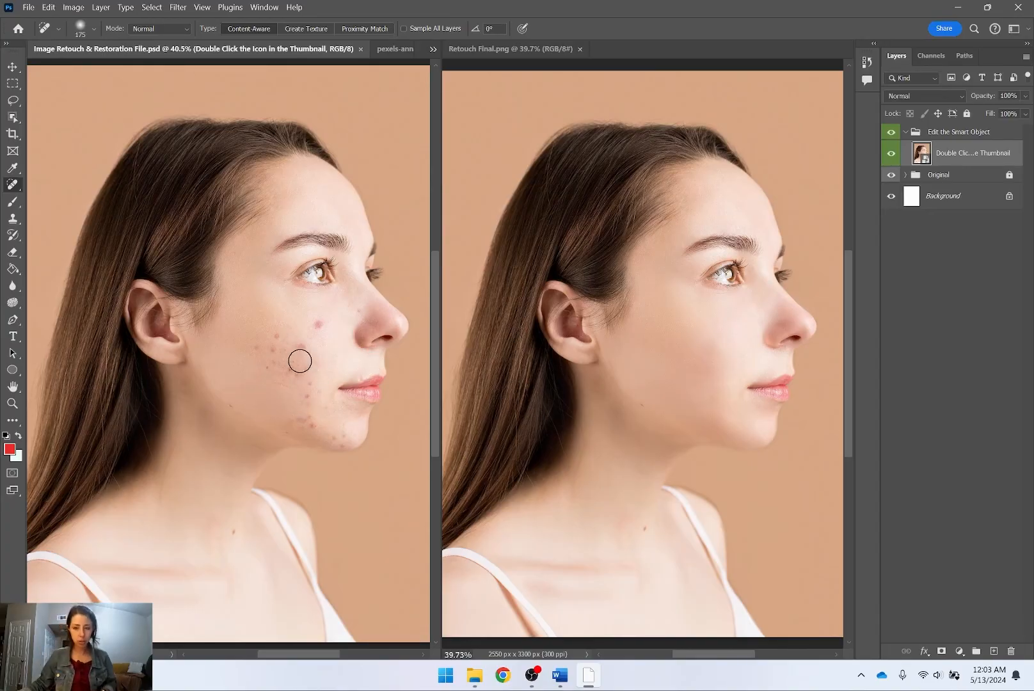
Step: Compare the blemished portrait in the restoration file with Retouch Final.png, looking closely at the cheek and eye
{"action": "scroll", "coordinate": [300, 361], "scroll_direction": "up", "scroll_amount": 2}
{"action": "left_click", "coordinate": [486, 49]}
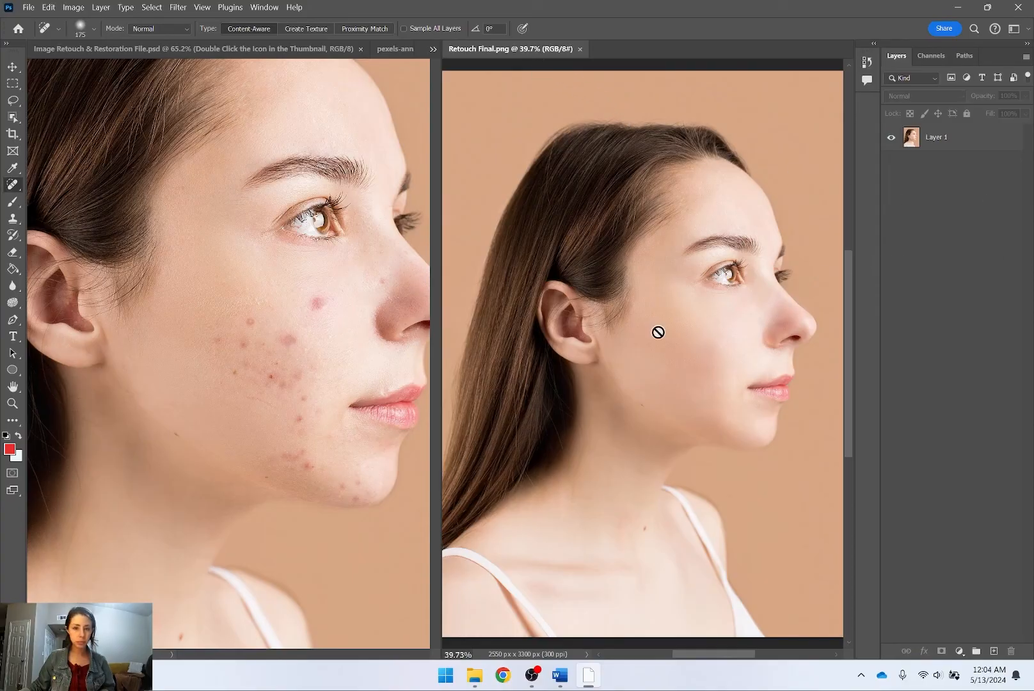
{"action": "left_click", "coordinate": [265, 287]}
{"action": "left_click", "coordinate": [644, 269]}
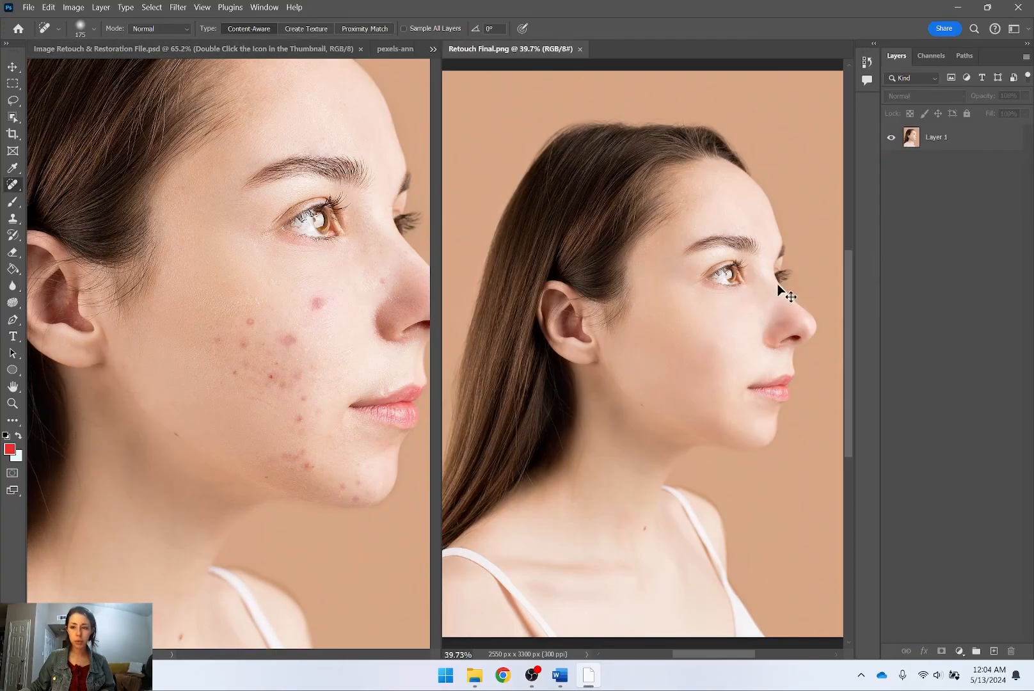
{"action": "left_click", "coordinate": [275, 112]}
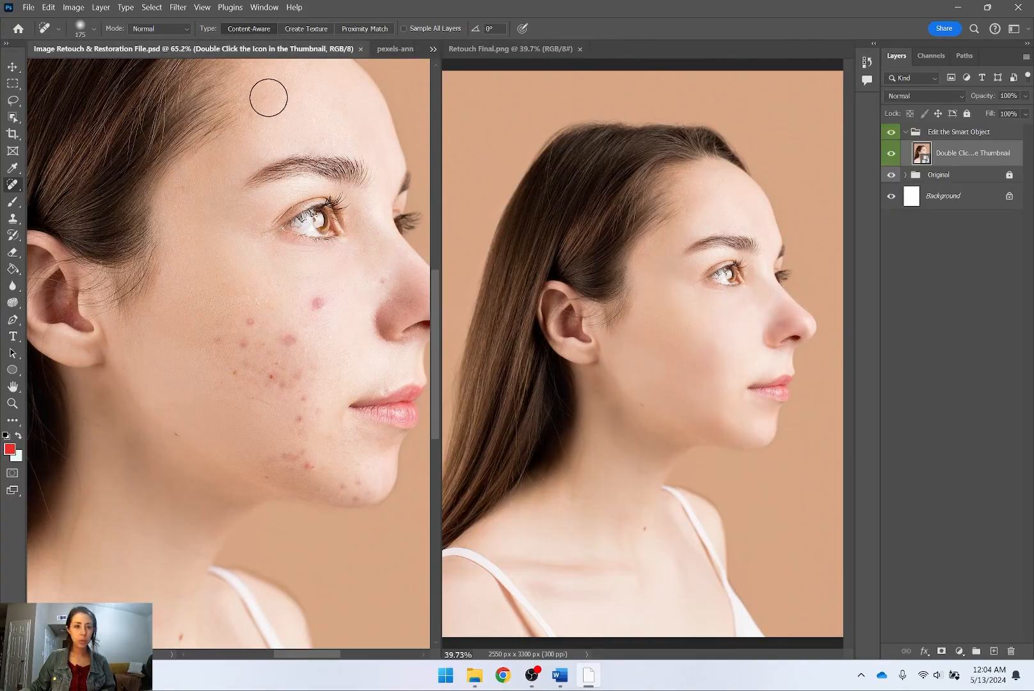
Step: Save the retouched smart object image as a Progressive JPEG at Maximum quality 12, and return to the restoration file
{"action": "left_click", "coordinate": [387, 49]}
{"action": "key", "text": "ctrl+s"}
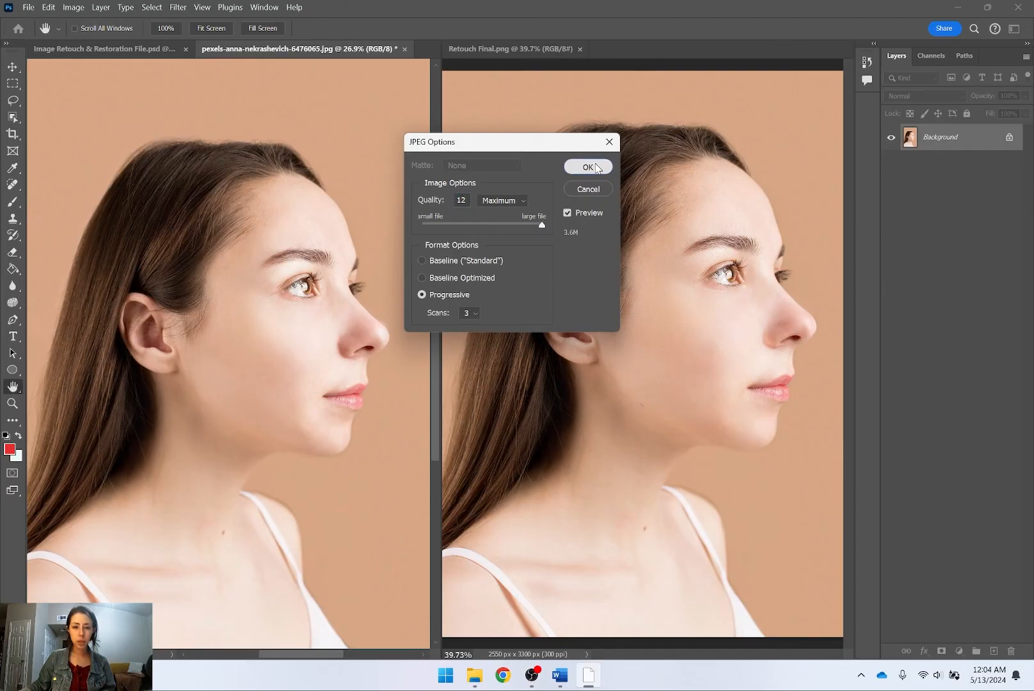
{"action": "left_click", "coordinate": [596, 168]}
{"action": "left_click", "coordinate": [93, 45]}
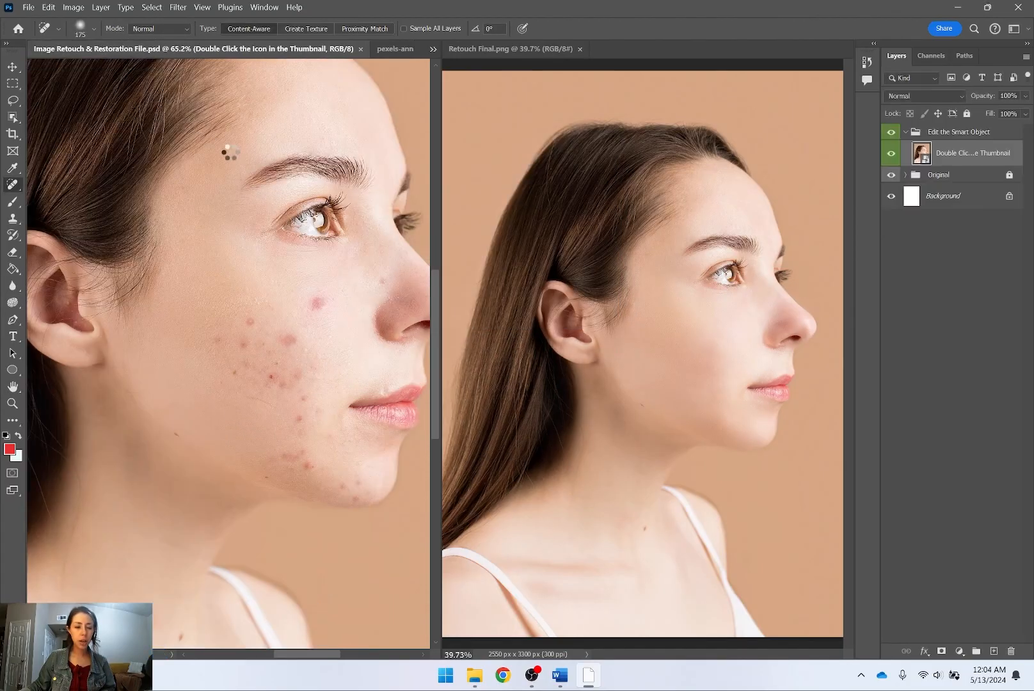
Step: Move the retouched JPEG document beside Retouch Final.png, widen the restoration file's pane, and consolidate all documents to tabs
{"action": "left_click_drag", "start_coordinate": [397, 49], "coordinate": [649, 54]}
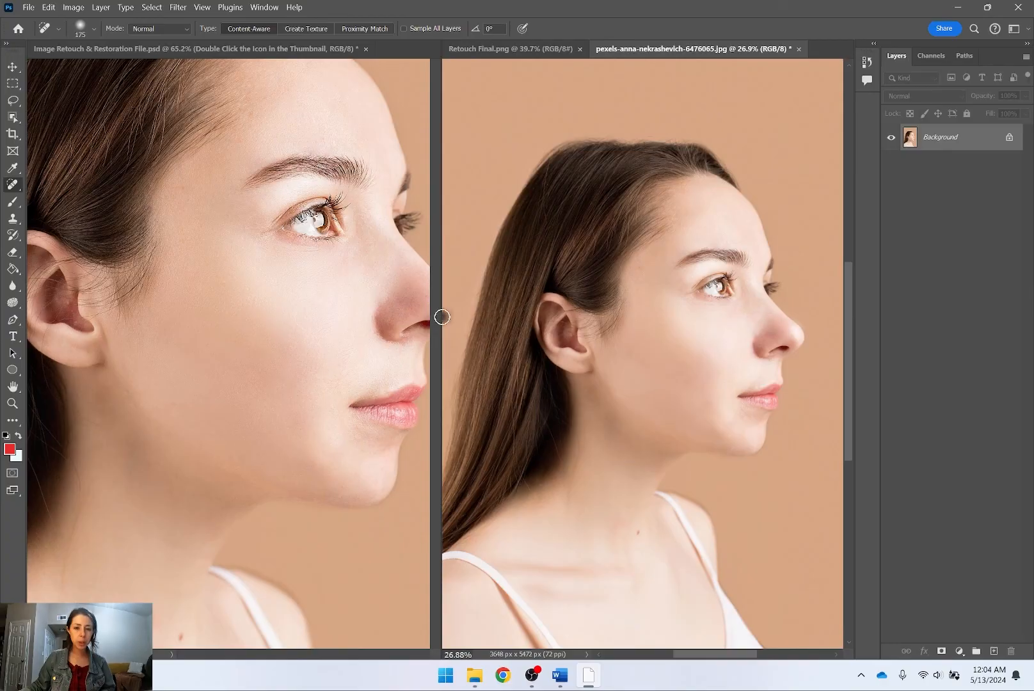
{"action": "left_click_drag", "start_coordinate": [440, 316], "coordinate": [698, 313]}
{"action": "left_click", "coordinate": [259, 7]}
{"action": "mouse_move", "coordinate": [275, 16]}
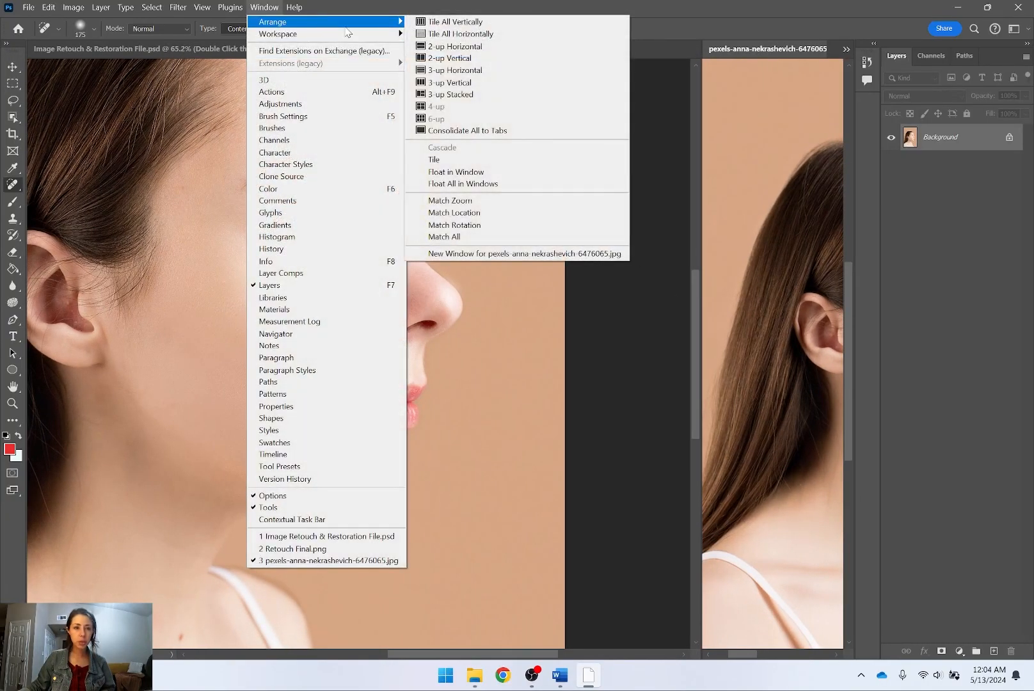
{"action": "left_click", "coordinate": [464, 131]}
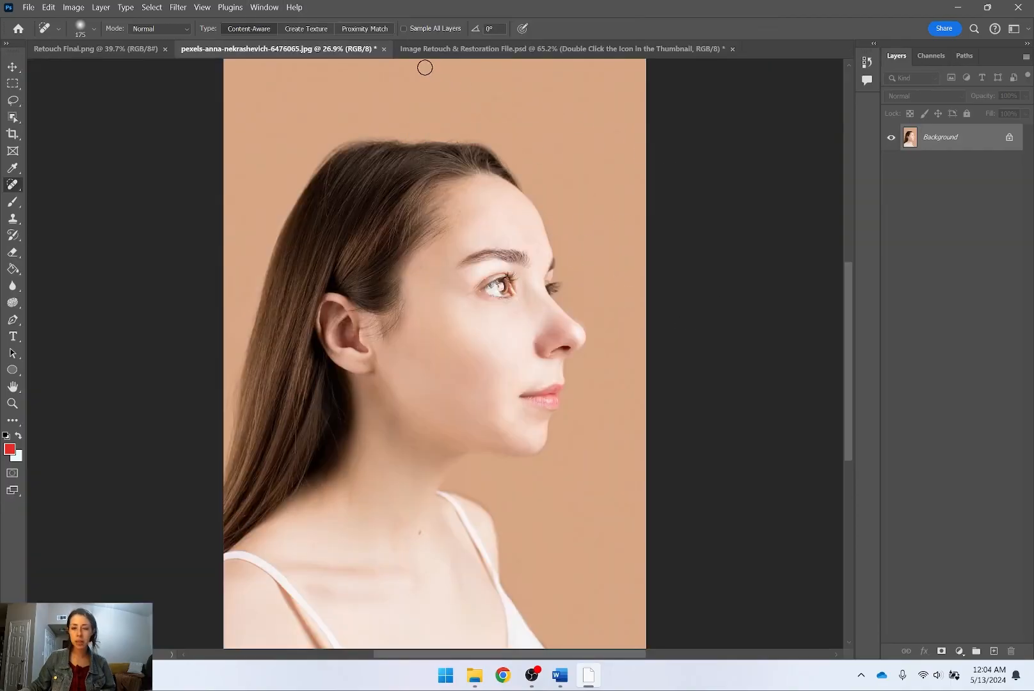
Step: Check Retouch Final.png, switch to Image Retouch & Restoration File.psd, and collapse the Edit the Smart Object group with the Move tool active
{"action": "left_click", "coordinate": [59, 50]}
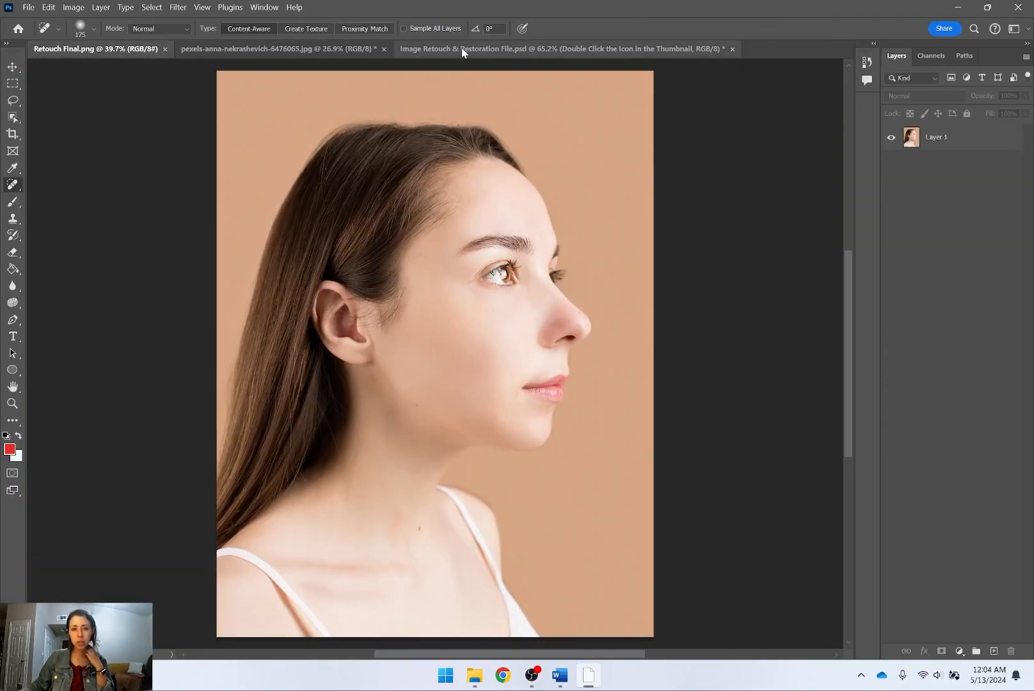
{"action": "left_click", "coordinate": [485, 49]}
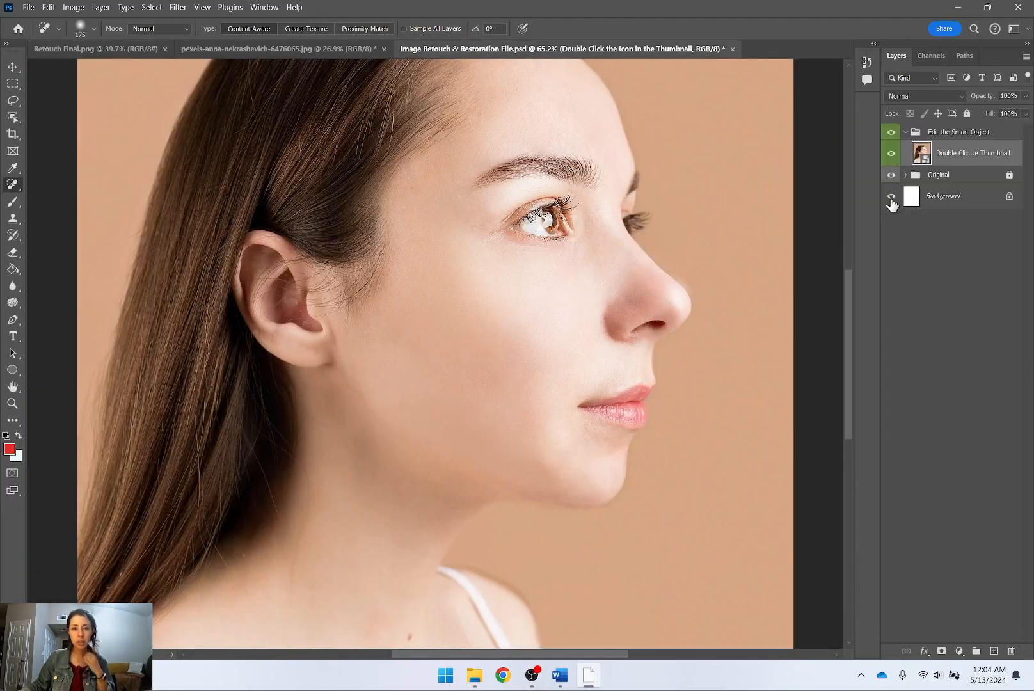
{"action": "left_click", "coordinate": [12, 67]}
{"action": "left_click", "coordinate": [906, 133]}
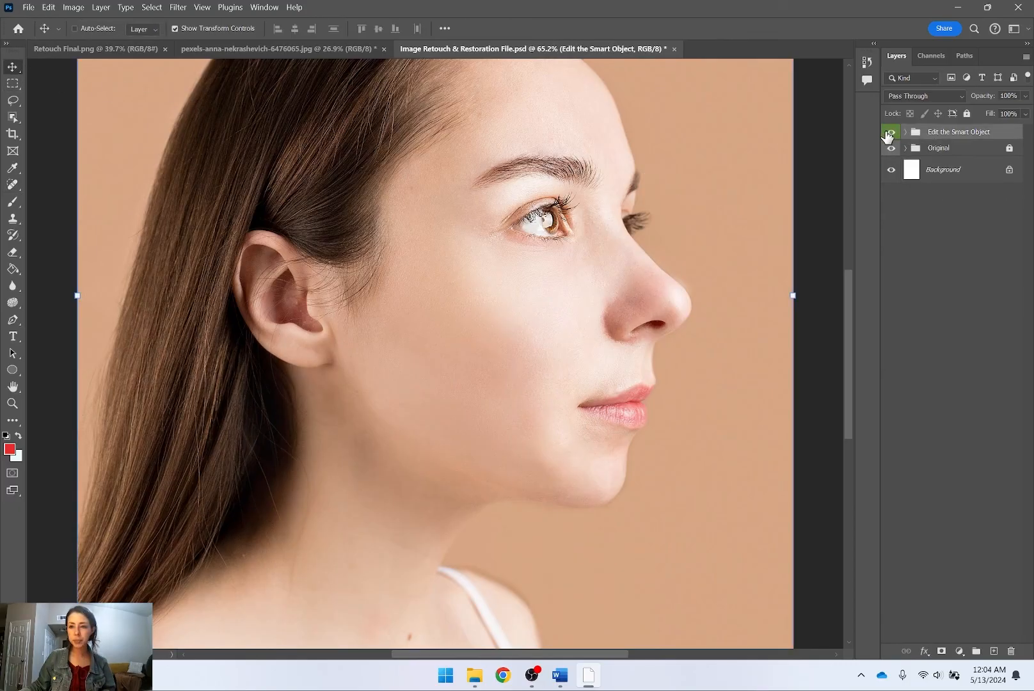
Step: Toggle the visibility of the Edit the Smart Object group repeatedly to compare the portrait before and after retouching
{"action": "left_click", "coordinate": [890, 133]}
{"action": "left_click", "coordinate": [890, 133]}
{"action": "left_click", "coordinate": [890, 133]}
{"action": "left_click", "coordinate": [891, 133]}
{"action": "left_click", "coordinate": [890, 133]}
{"action": "left_click", "coordinate": [890, 133]}
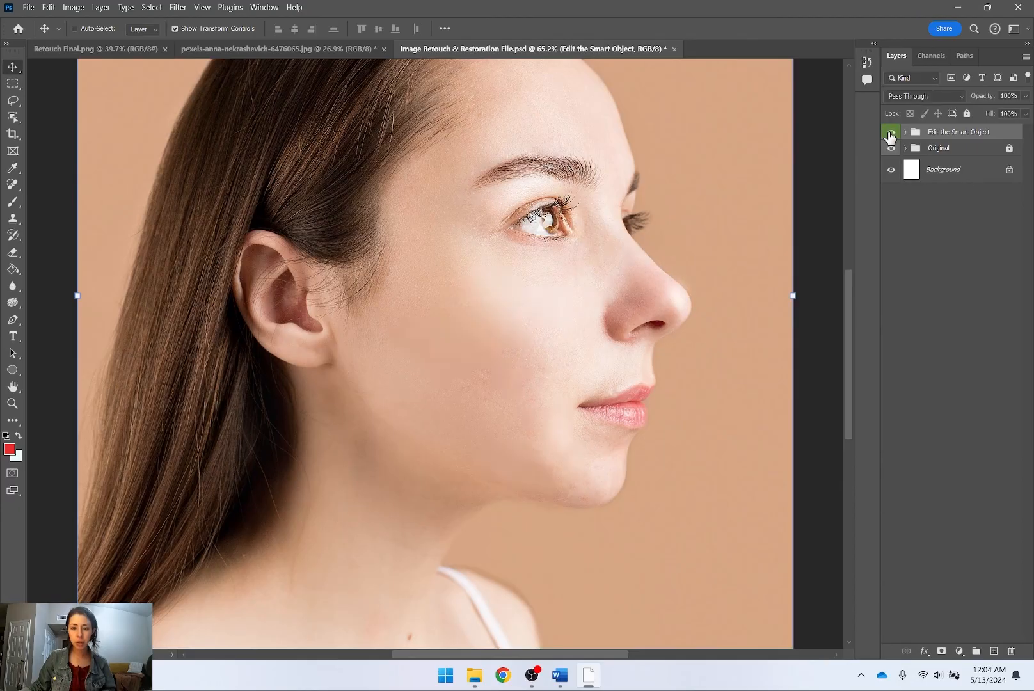
{"action": "left_click", "coordinate": [890, 133]}
{"action": "left_click", "coordinate": [890, 133]}
{"action": "left_click", "coordinate": [890, 133]}
{"action": "left_click", "coordinate": [890, 133]}
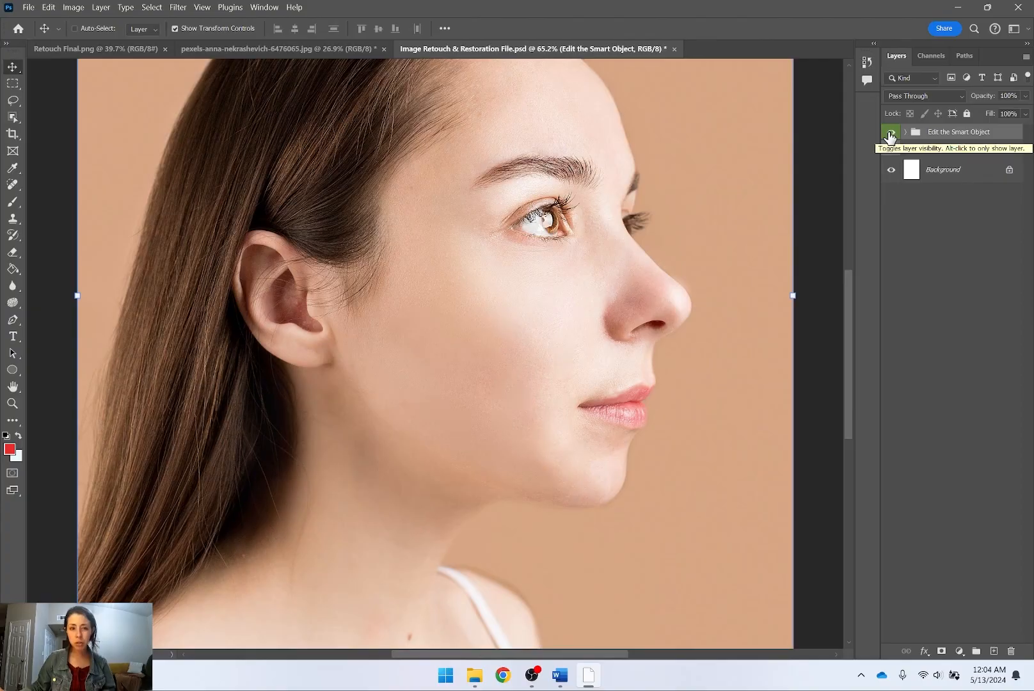
{"action": "scroll", "coordinate": [771, 238], "scroll_direction": "down", "scroll_amount": 3}
{"action": "left_click_drag", "start_coordinate": [697, 243], "coordinate": [554, 279]}
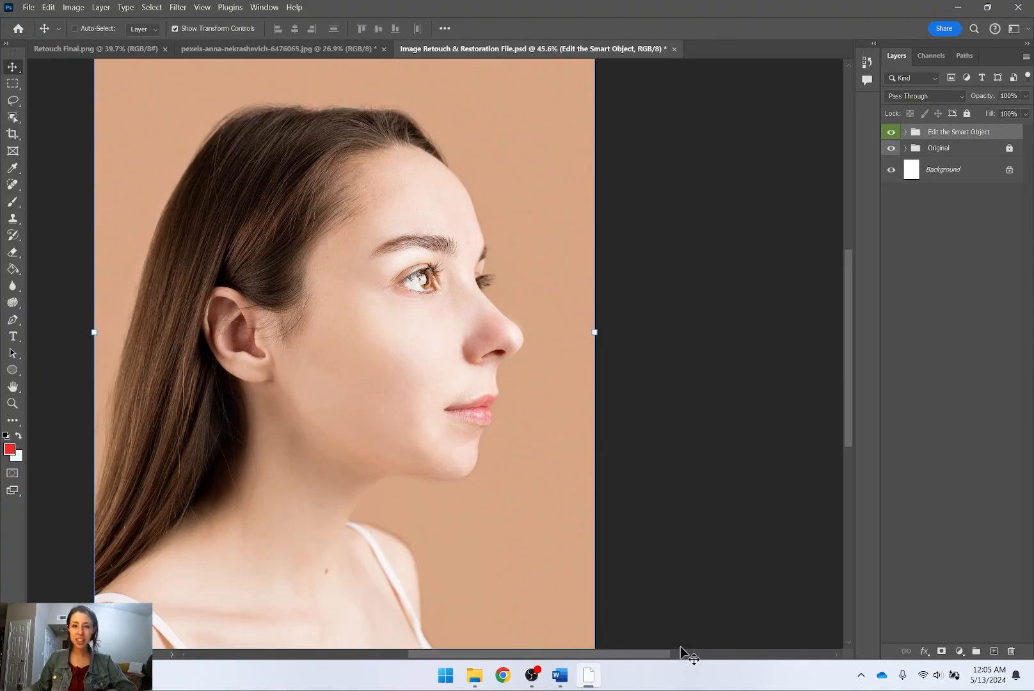
{"action": "left_click", "coordinate": [528, 615]}
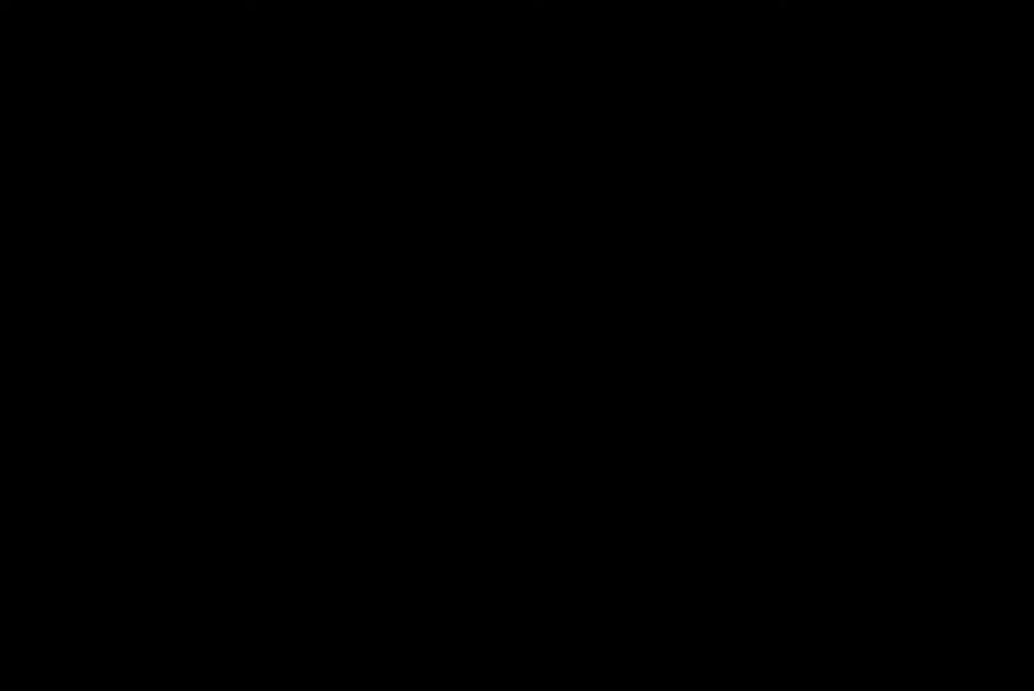